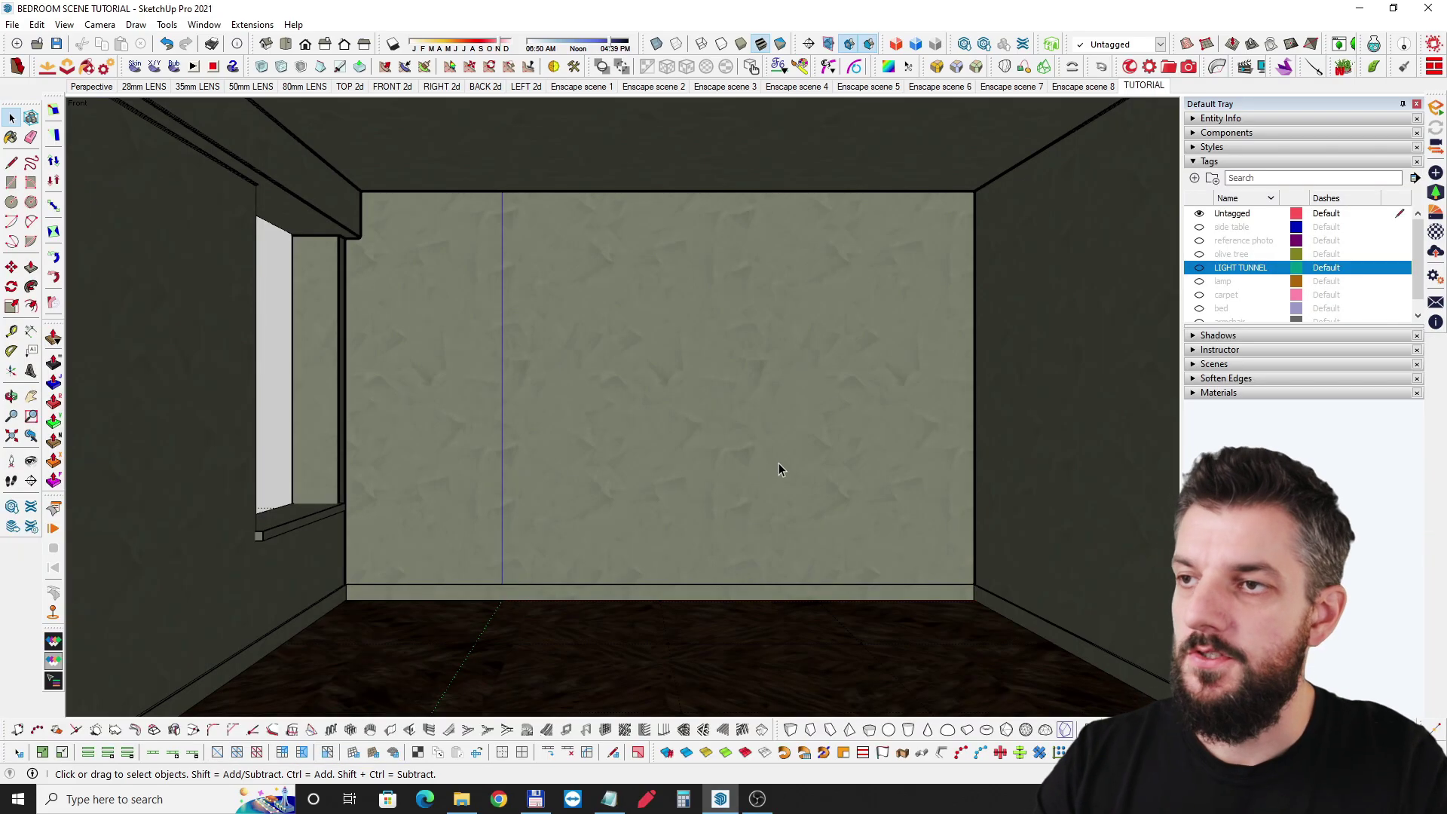
# Orbit and zoom out to an exterior view looking into the bedroom box's open side
pyautogui.moveTo(780, 463)
pyautogui.mouseDown(button='middle')
pyautogui.moveTo(649, 485)
pyautogui.moveTo(791, 462)
pyautogui.mouseUp(button='middle')
pyautogui.scroll(-5, 624, 455)
pyautogui.moveTo(624, 455); pyautogui.dragTo(546, 348, button='middle')
pyautogui.moveTo(778, 473); pyautogui.dragTo(461, 337, button='middle')
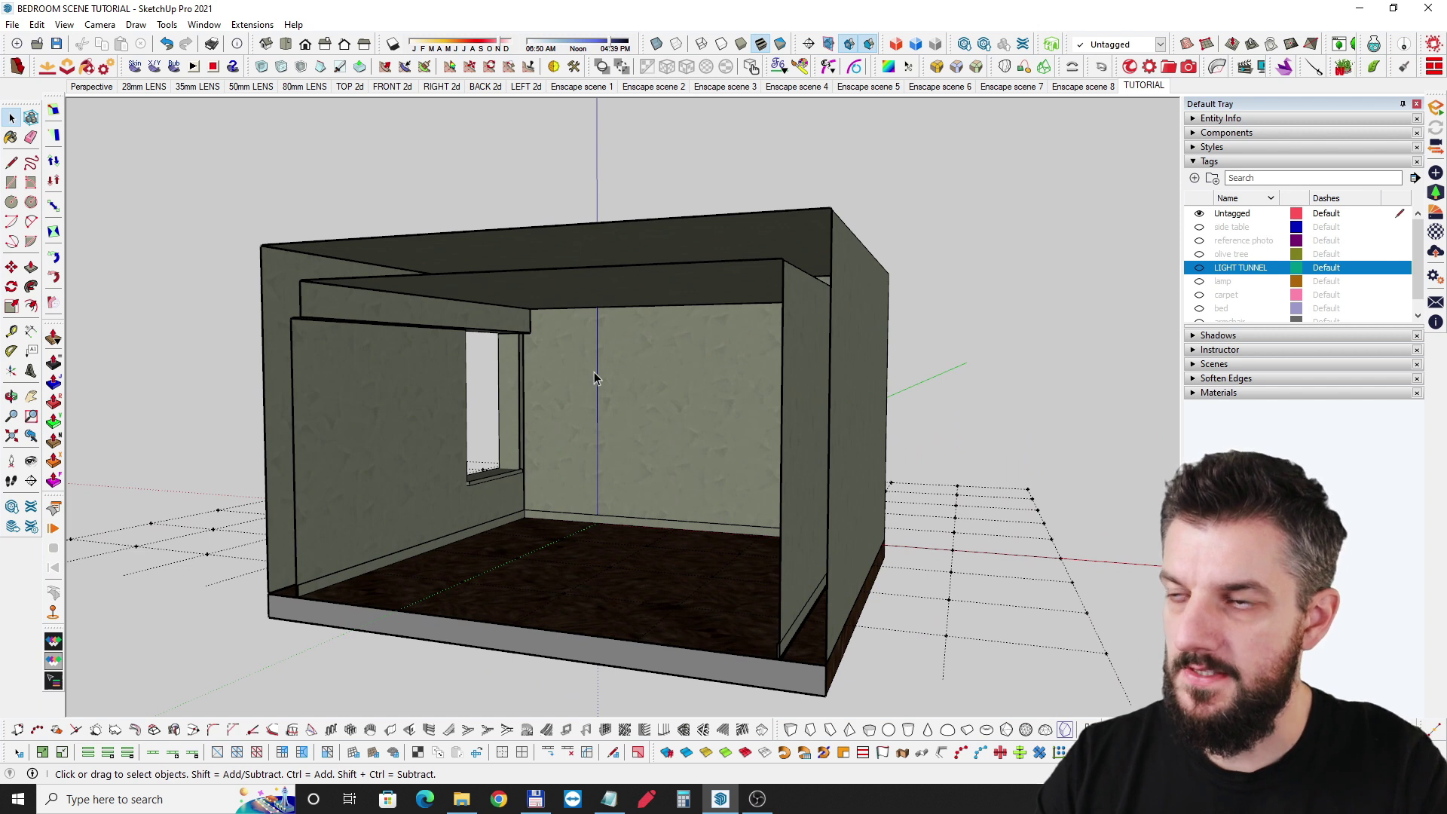
pyautogui.moveTo(595, 379); pyautogui.dragTo(944, 309, button='middle')
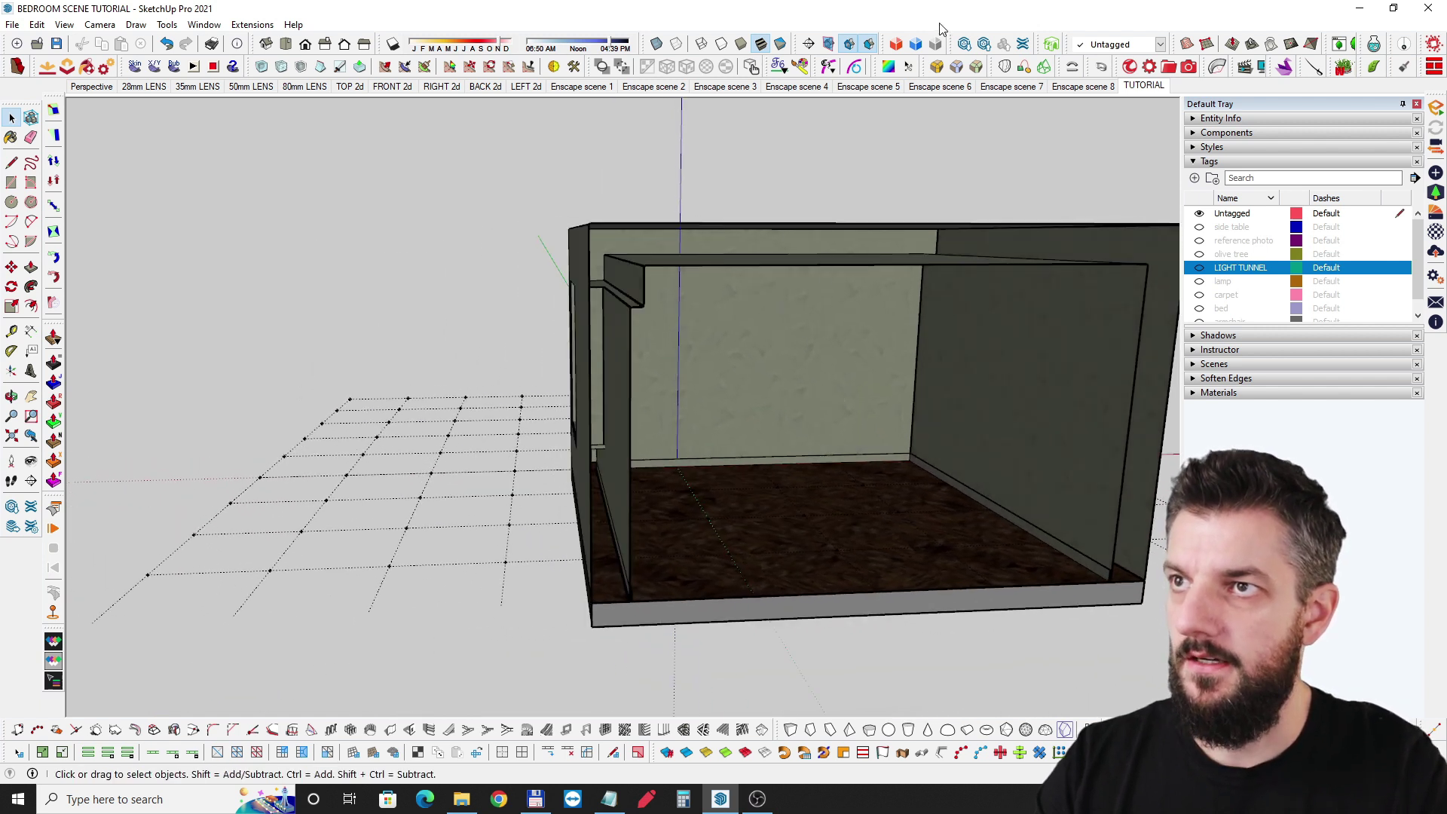
pyautogui.click(851, 44)
pyautogui.moveTo(776, 351); pyautogui.dragTo(834, 384, button='middle')
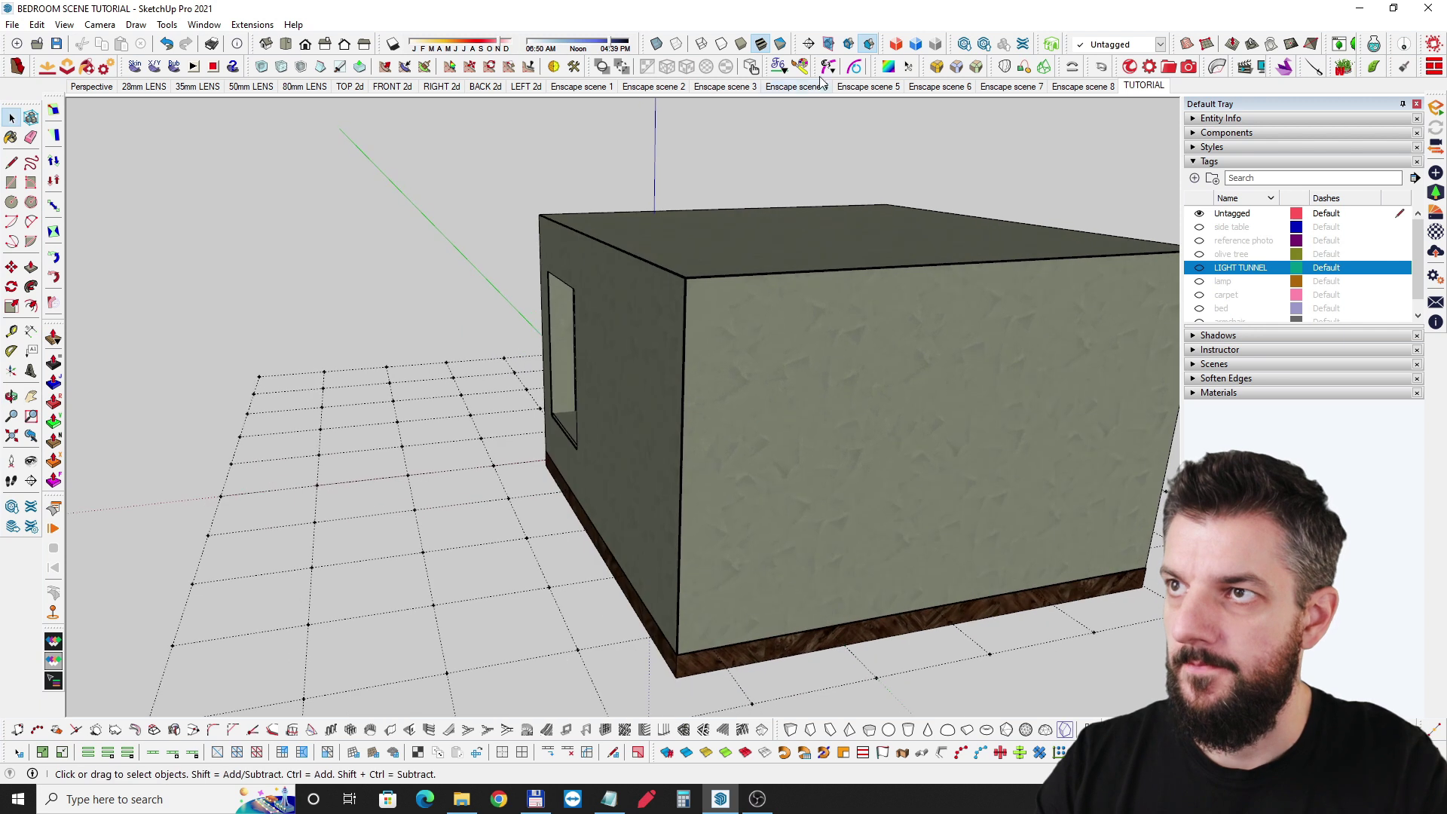
pyautogui.click(850, 44)
pyautogui.moveTo(705, 377); pyautogui.dragTo(754, 275, button='middle')
pyautogui.scroll(5, 705, 259)
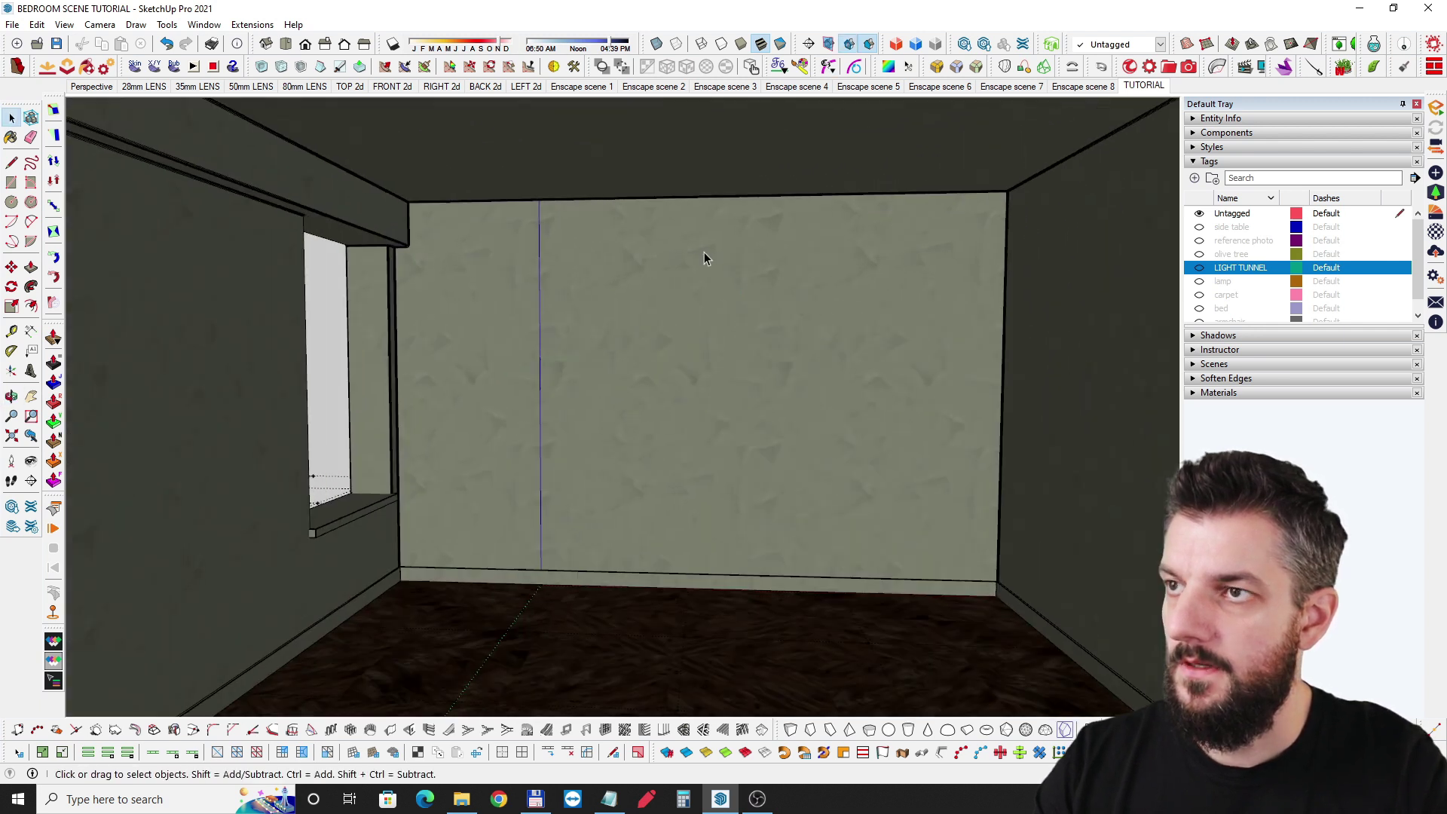
pyautogui.moveTo(573, 260); pyautogui.dragTo(632, 264, button='middle')
pyautogui.scroll(4, 481, 219)
pyautogui.moveTo(373, 200); pyautogui.dragTo(455, 259, button='middle')
pyautogui.scroll(5, 569, 252)
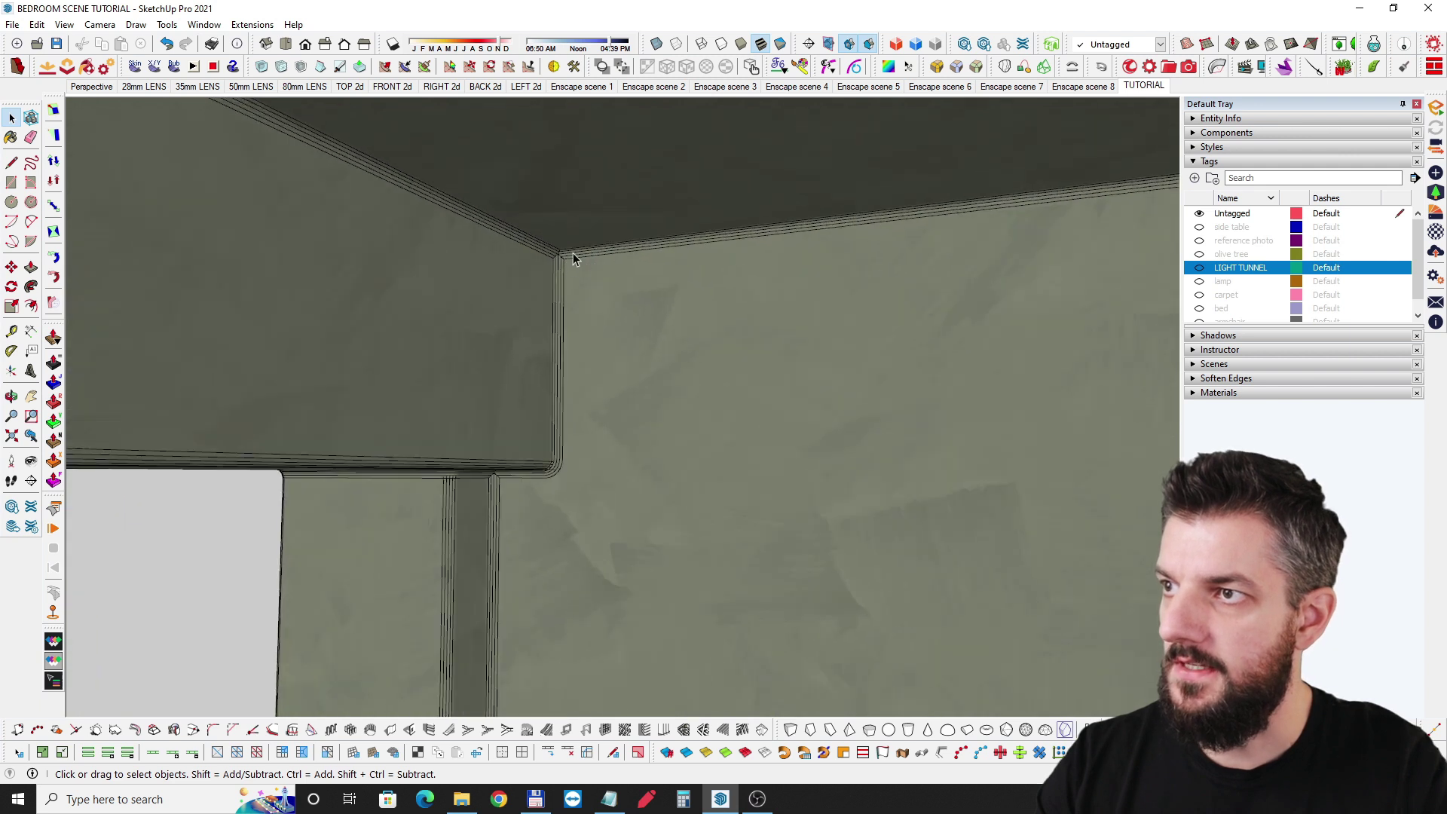
pyautogui.scroll(-3, 573, 301)
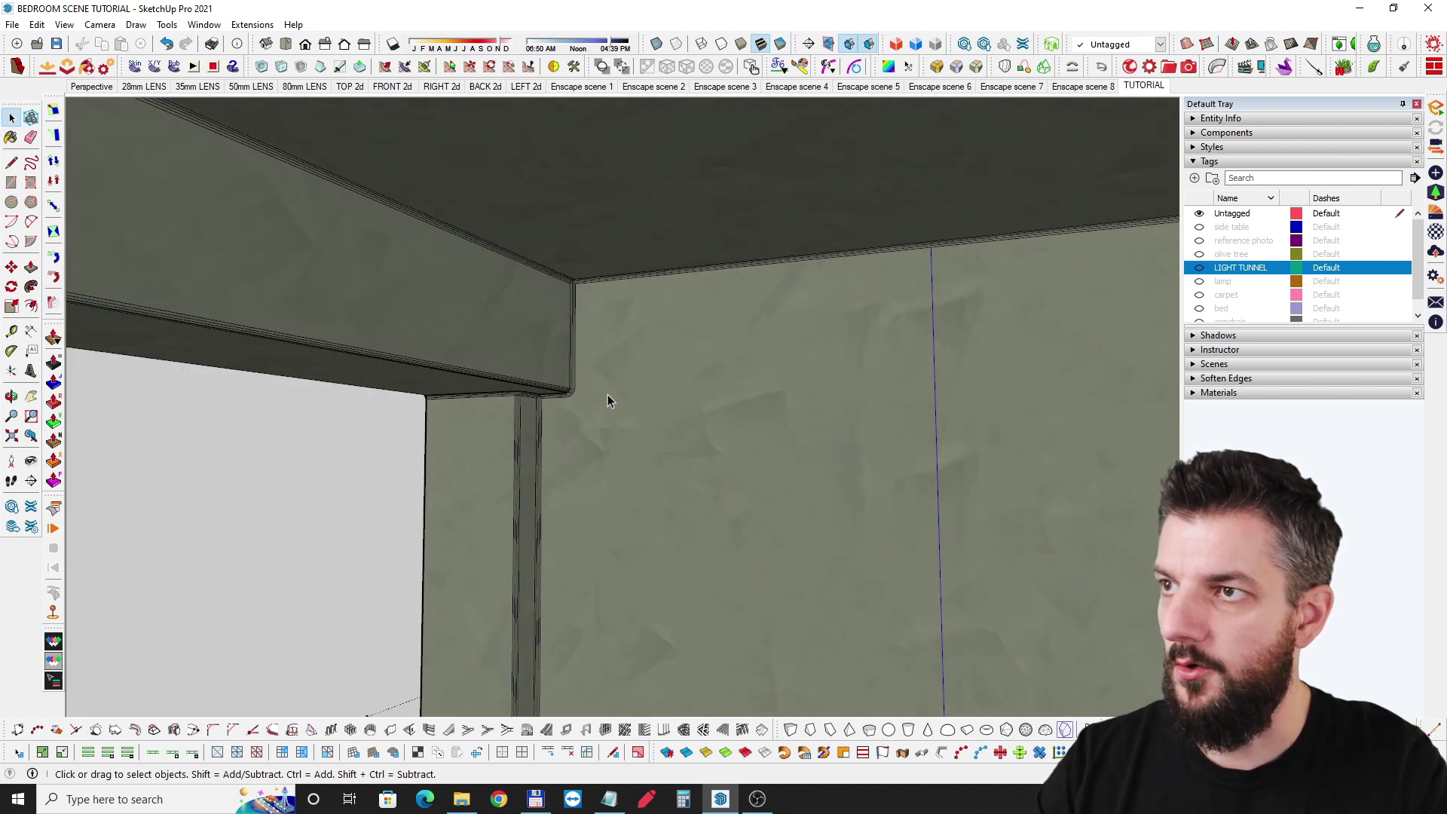
pyautogui.scroll(-4, 609, 398)
pyautogui.moveTo(736, 320); pyautogui.dragTo(915, 374, button='middle')
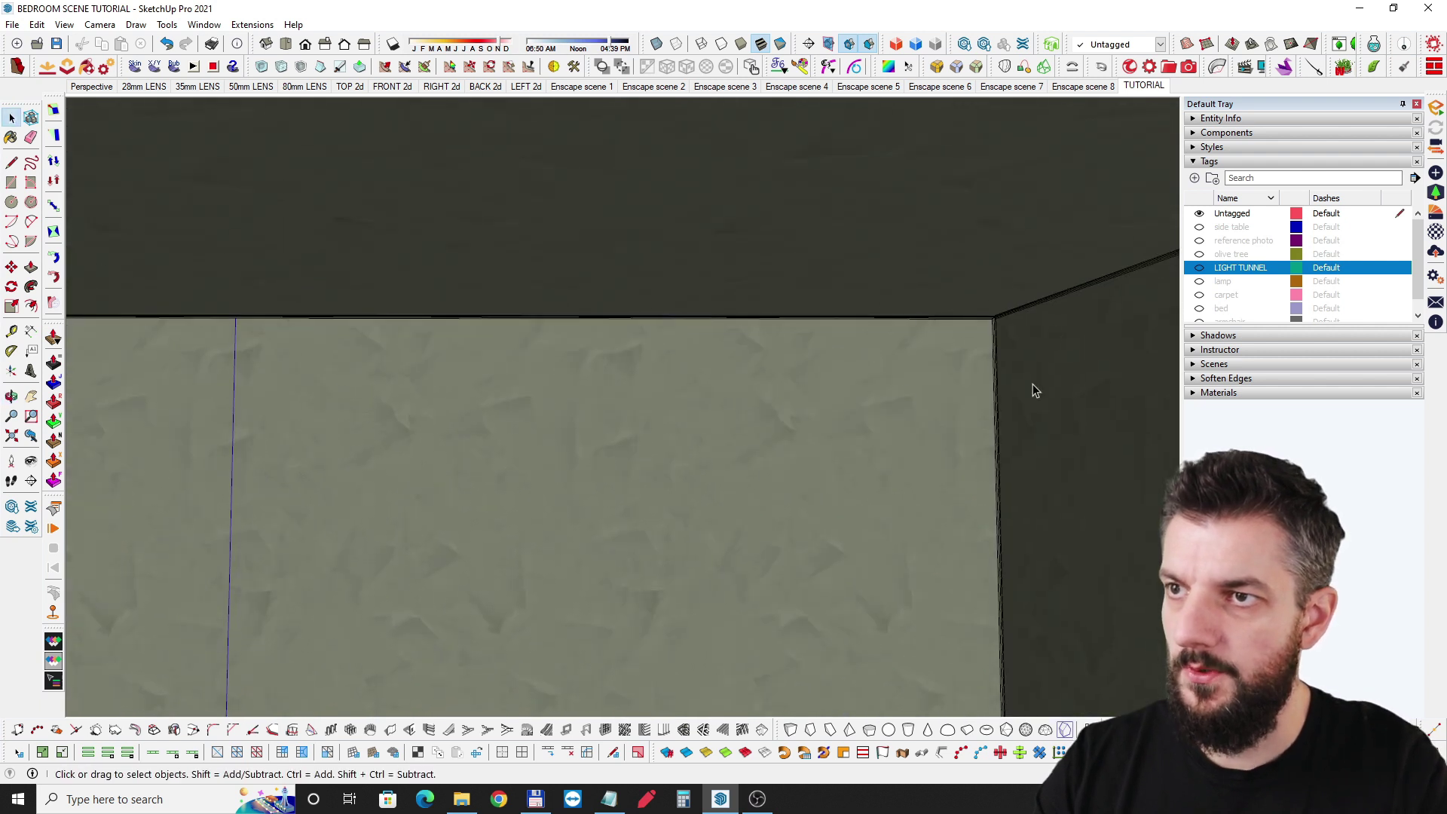
pyautogui.scroll(-5, 980, 347)
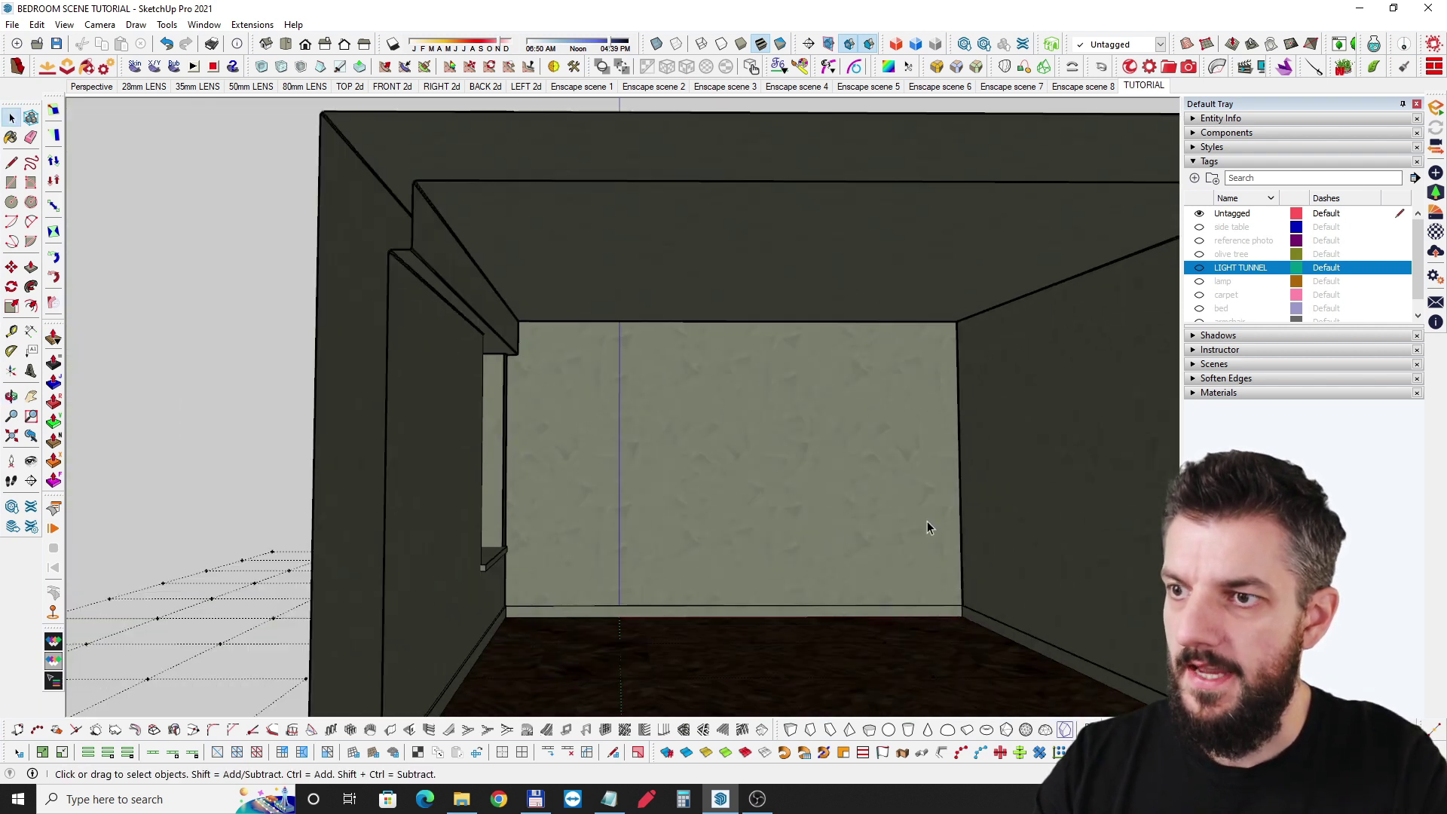
pyautogui.scroll(4, 945, 304)
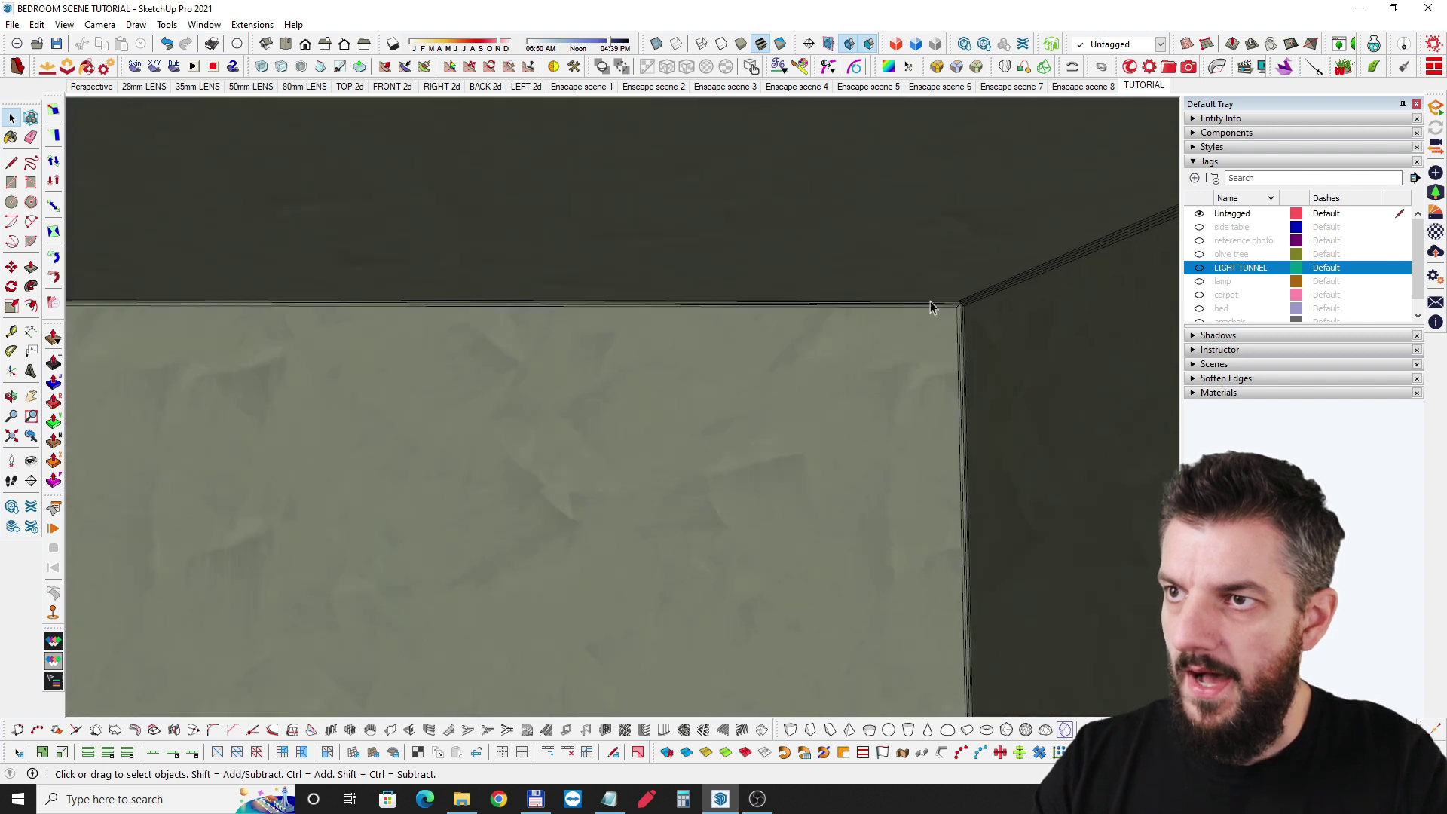
pyautogui.scroll(2, 946, 308)
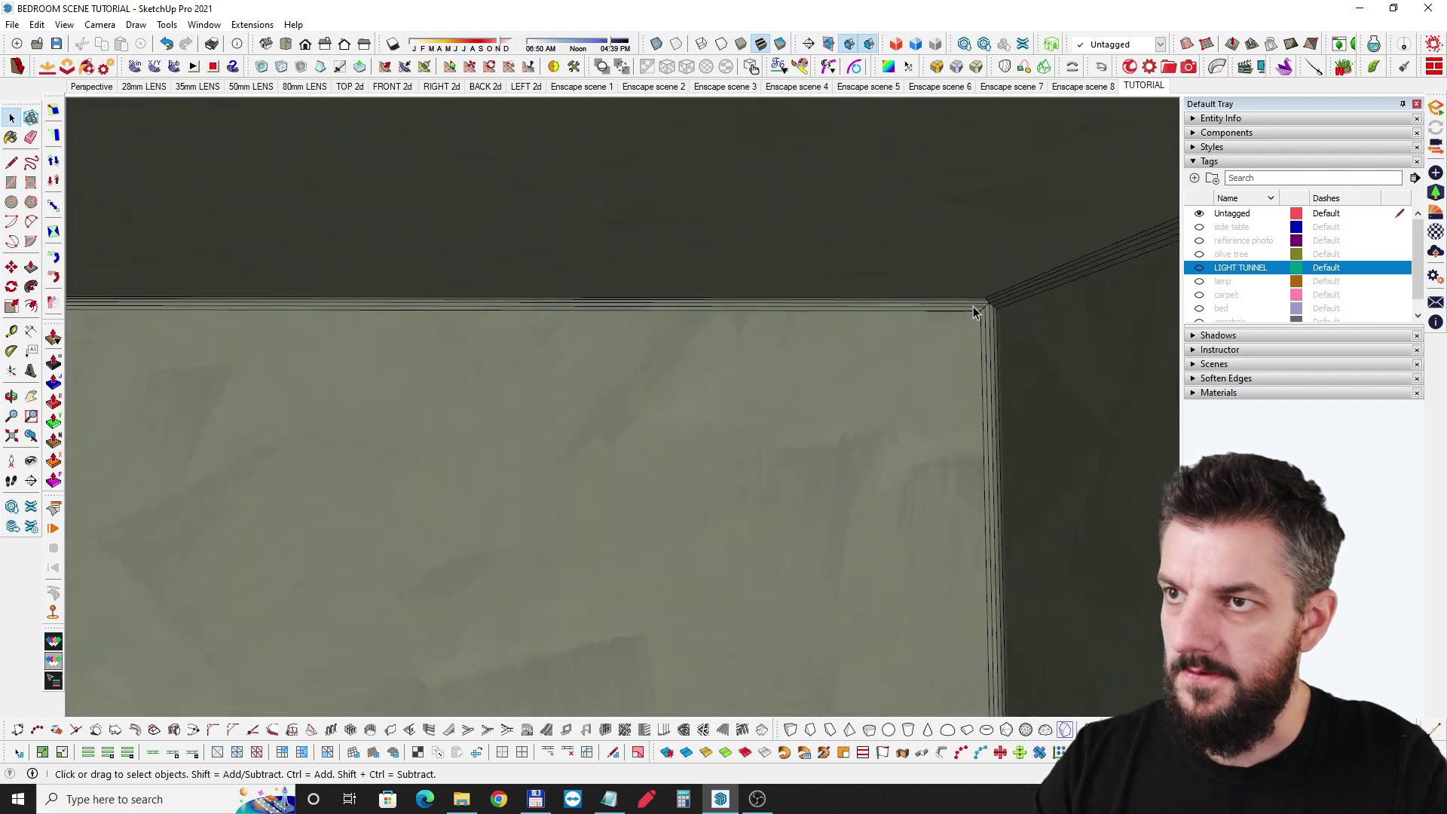
pyautogui.scroll(-10, 974, 312)
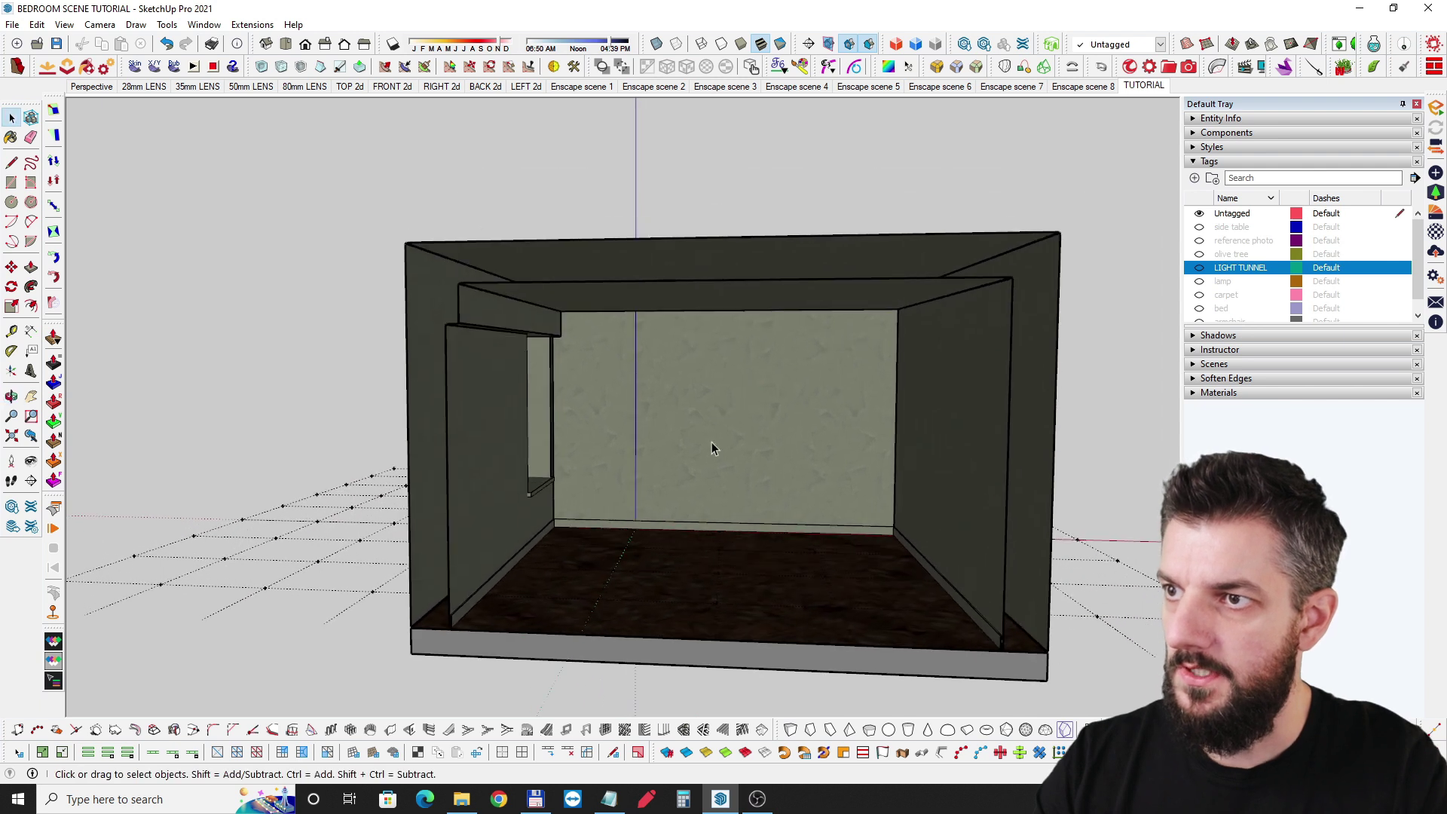
pyautogui.scroll(6, 544, 539)
pyautogui.moveTo(545, 540); pyautogui.dragTo(811, 404, button='middle')
# Frame the interior camera squarely on the back wall, window on the left
pyautogui.moveTo(811, 404)
pyautogui.keyDown('shift'); pyautogui.mouseDown(button='middle')
pyautogui.moveTo(775, 414)
pyautogui.moveTo(772, 401)
pyautogui.moveTo(796, 413)
pyautogui.mouseUp(button='middle'); pyautogui.keyUp('shift')
pyautogui.scroll(-3, 778, 386)
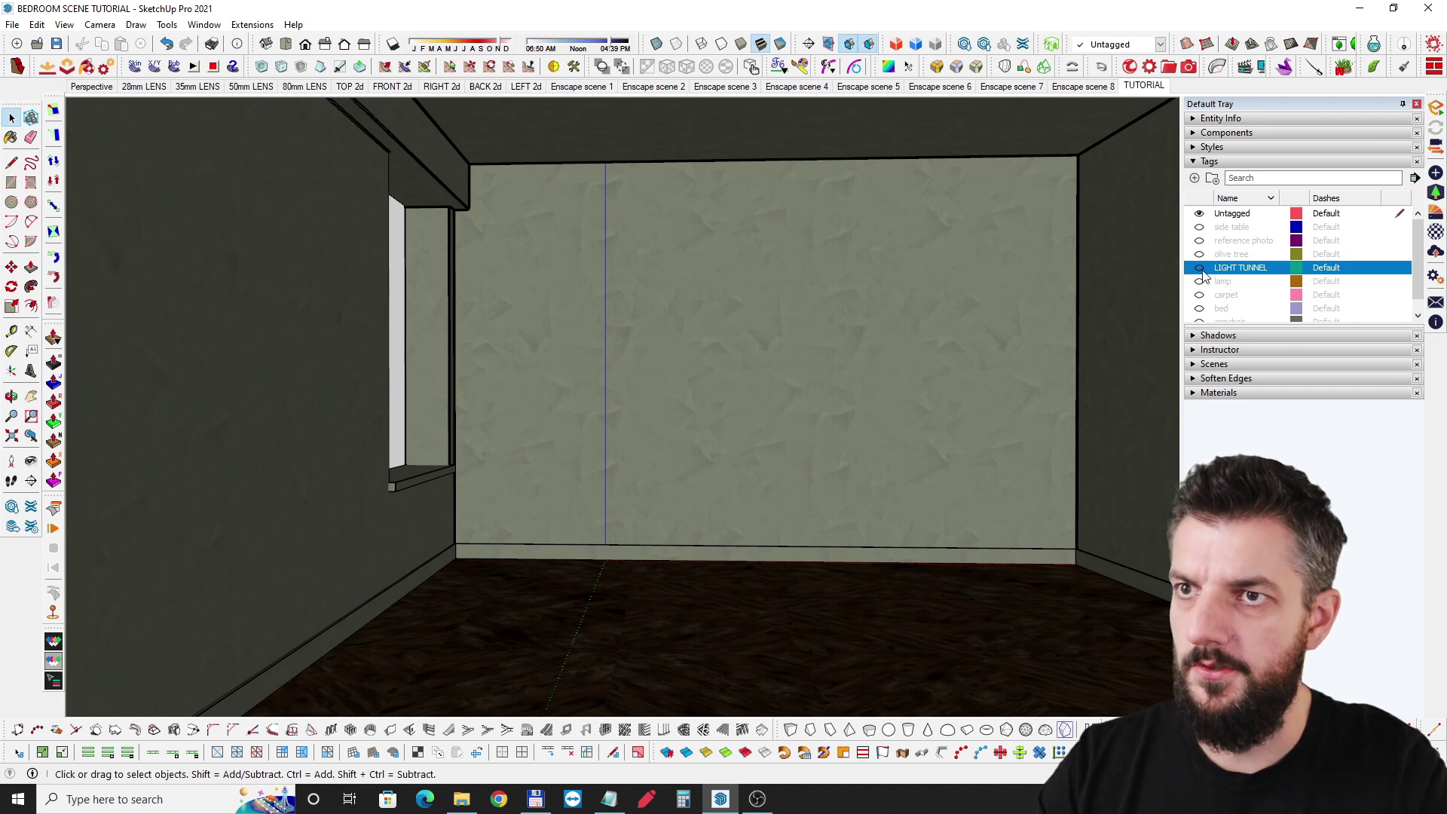
pyautogui.moveTo(847, 343); pyautogui.dragTo(745, 340, button='middle')
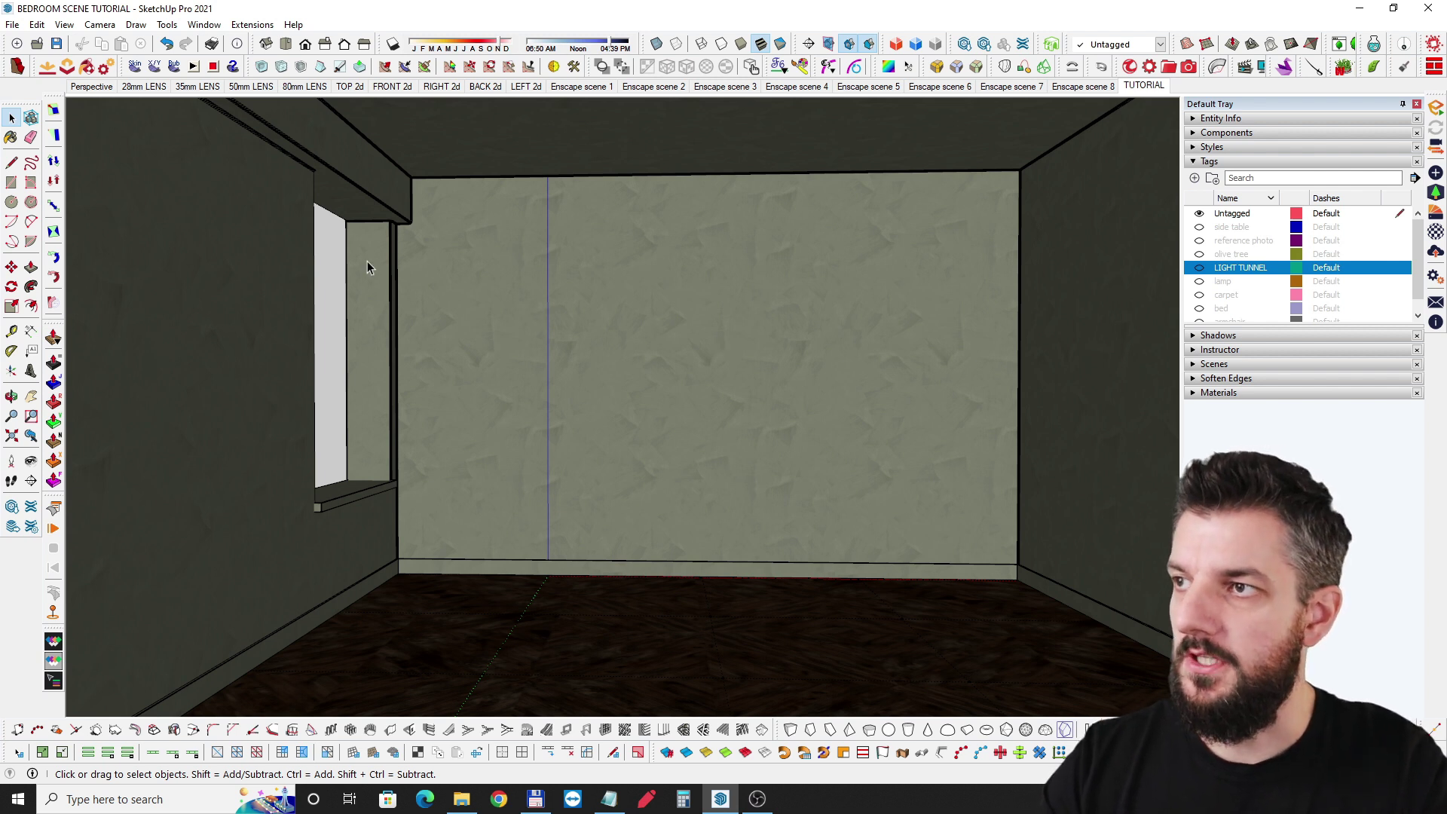
pyautogui.scroll(3, 372, 263)
pyautogui.keyDown('shift'); pyautogui.moveTo(375, 252); pyautogui.dragTo(295, 273, button='middle'); pyautogui.keyUp('shift')
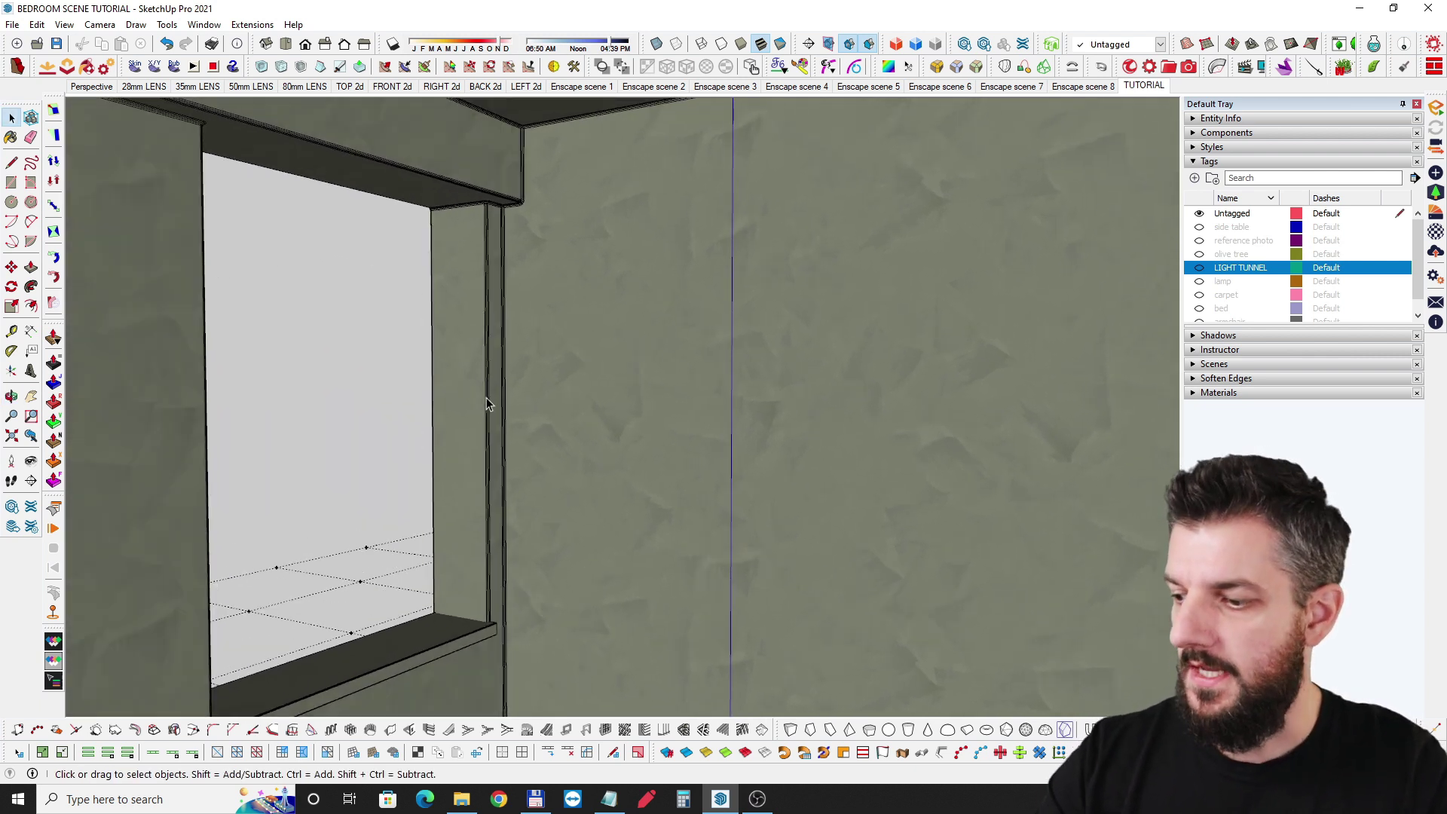
pyautogui.keyDown('shift'); pyautogui.moveTo(408, 345); pyautogui.dragTo(572, 299, button='middle'); pyautogui.keyUp('shift')
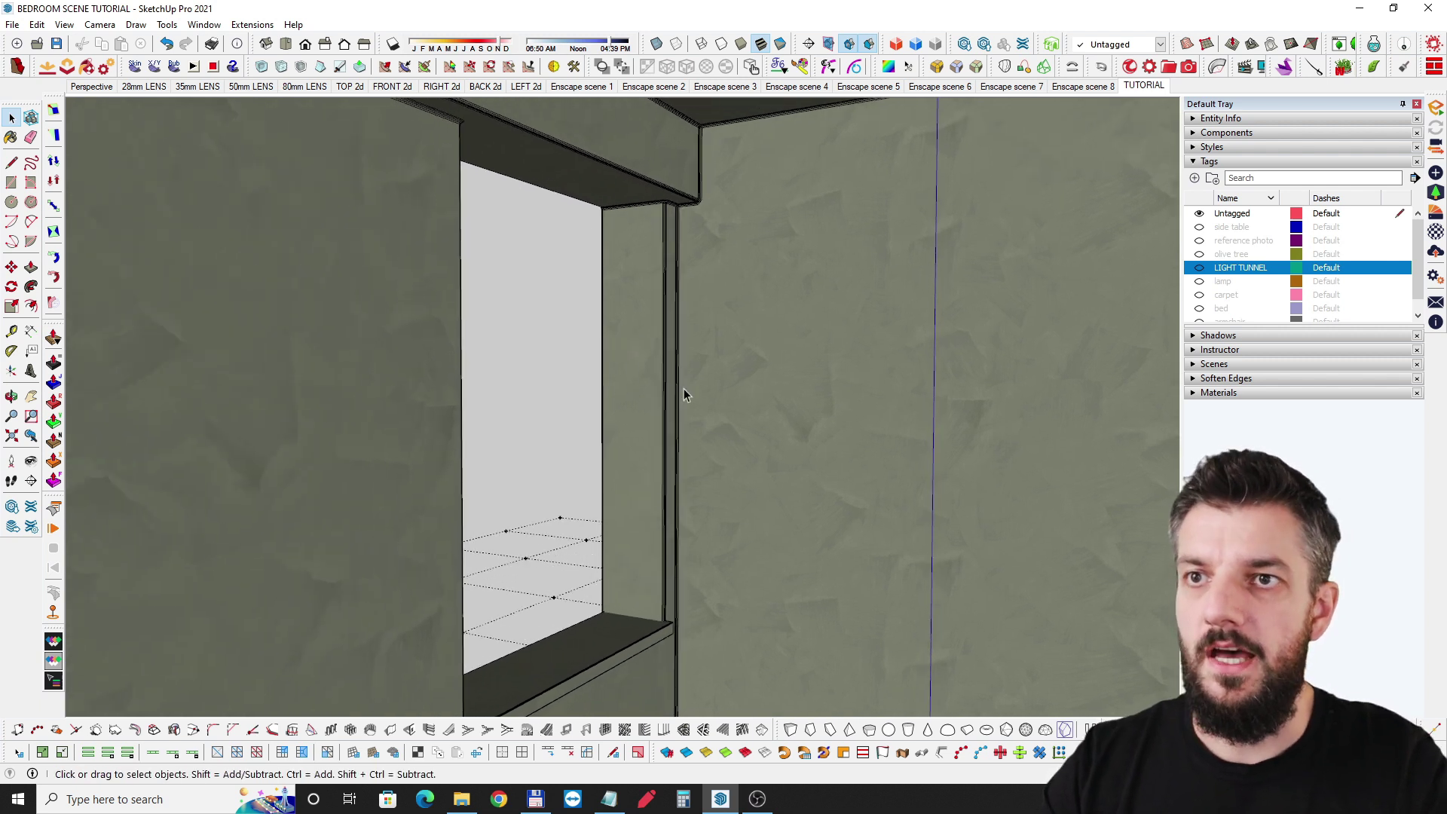
pyautogui.scroll(-4, 716, 380)
pyautogui.moveTo(720, 380)
pyautogui.mouseDown(button='middle')
pyautogui.moveTo(850, 411)
pyautogui.moveTo(716, 379)
pyautogui.mouseUp(button='middle')
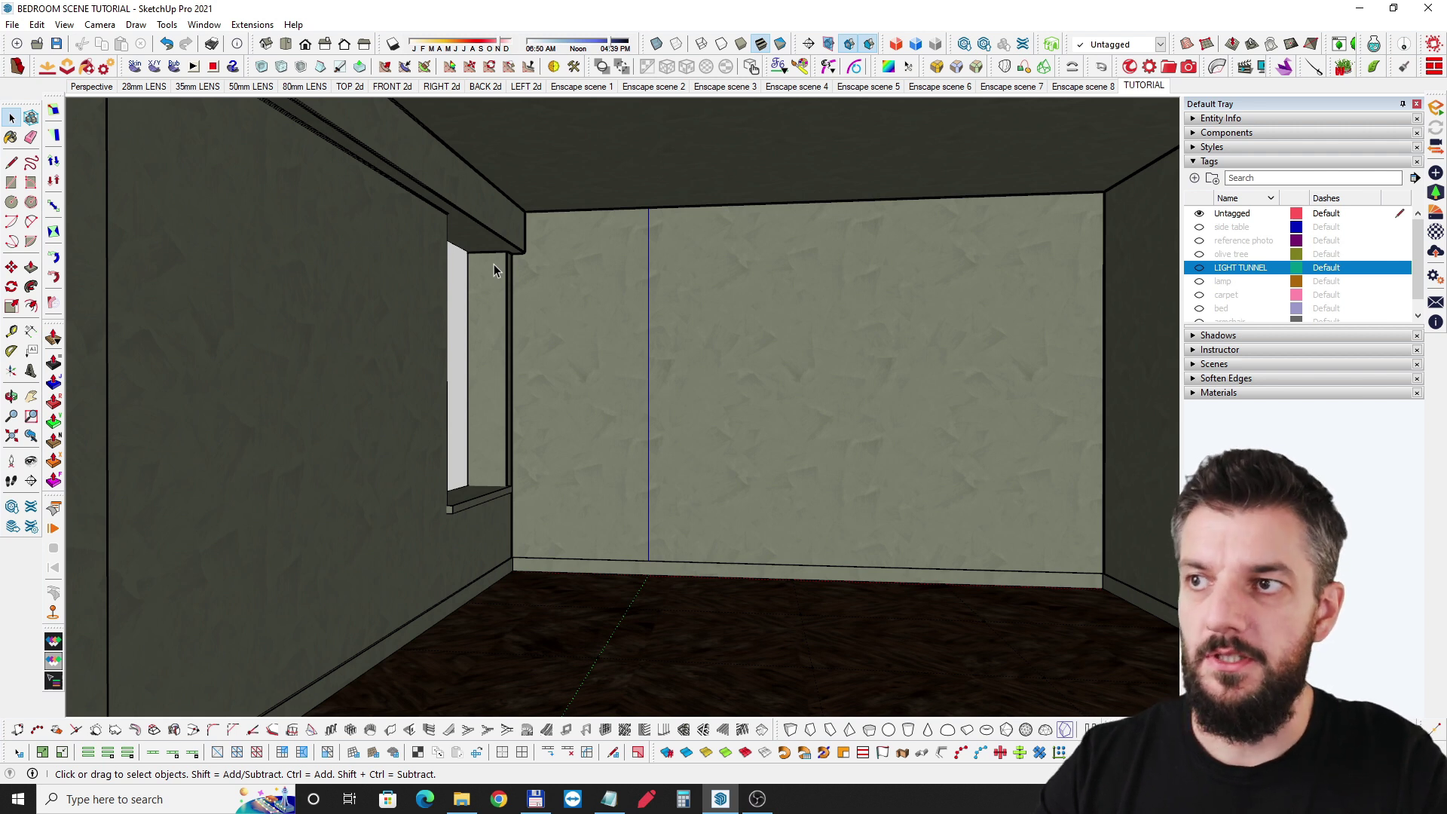
pyautogui.moveTo(522, 337); pyautogui.dragTo(853, 338, button='middle')
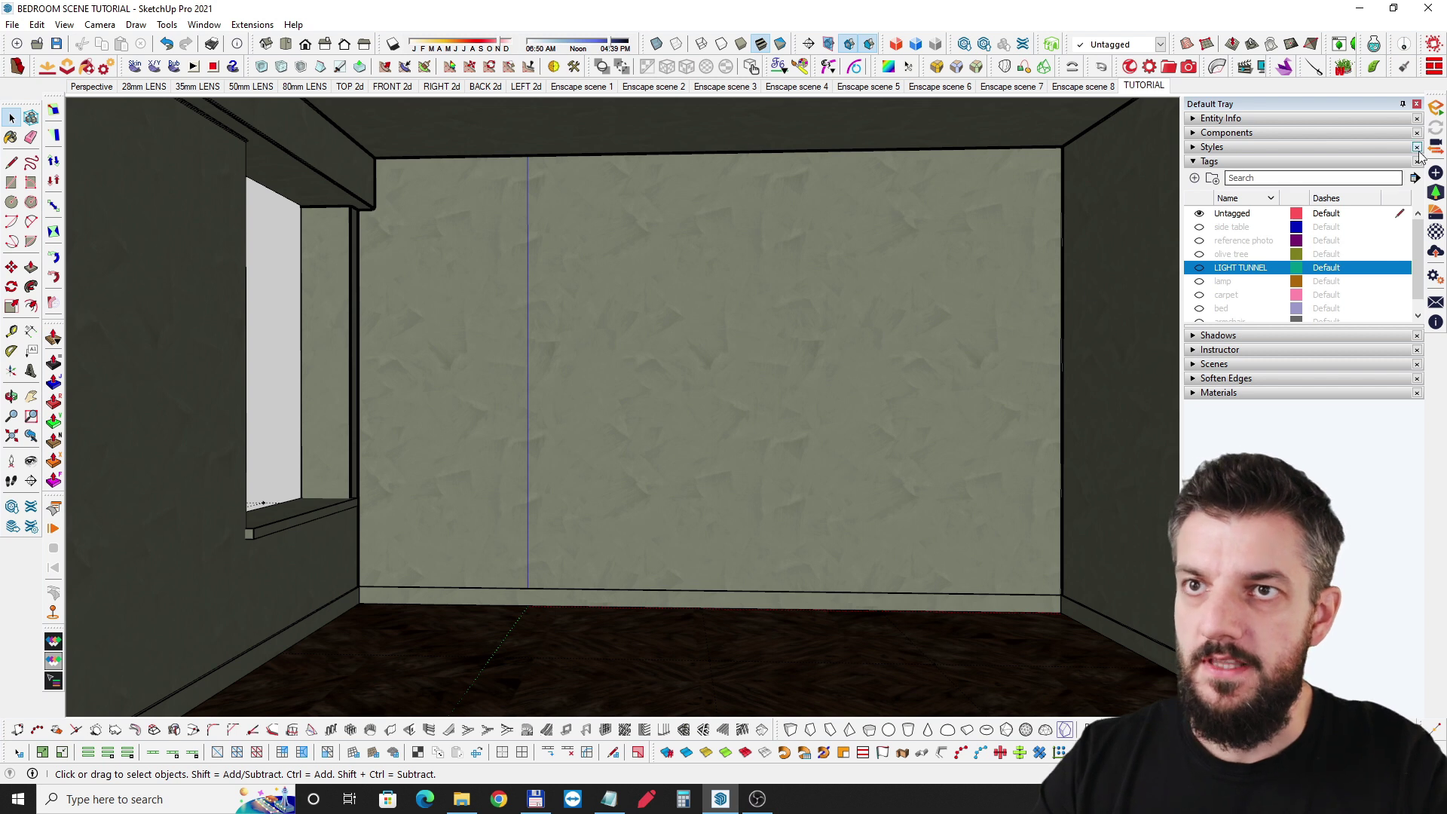
# Launch the Enscape live render, turn it toward the window, and open Visual Settings
pyautogui.click(1436, 111)
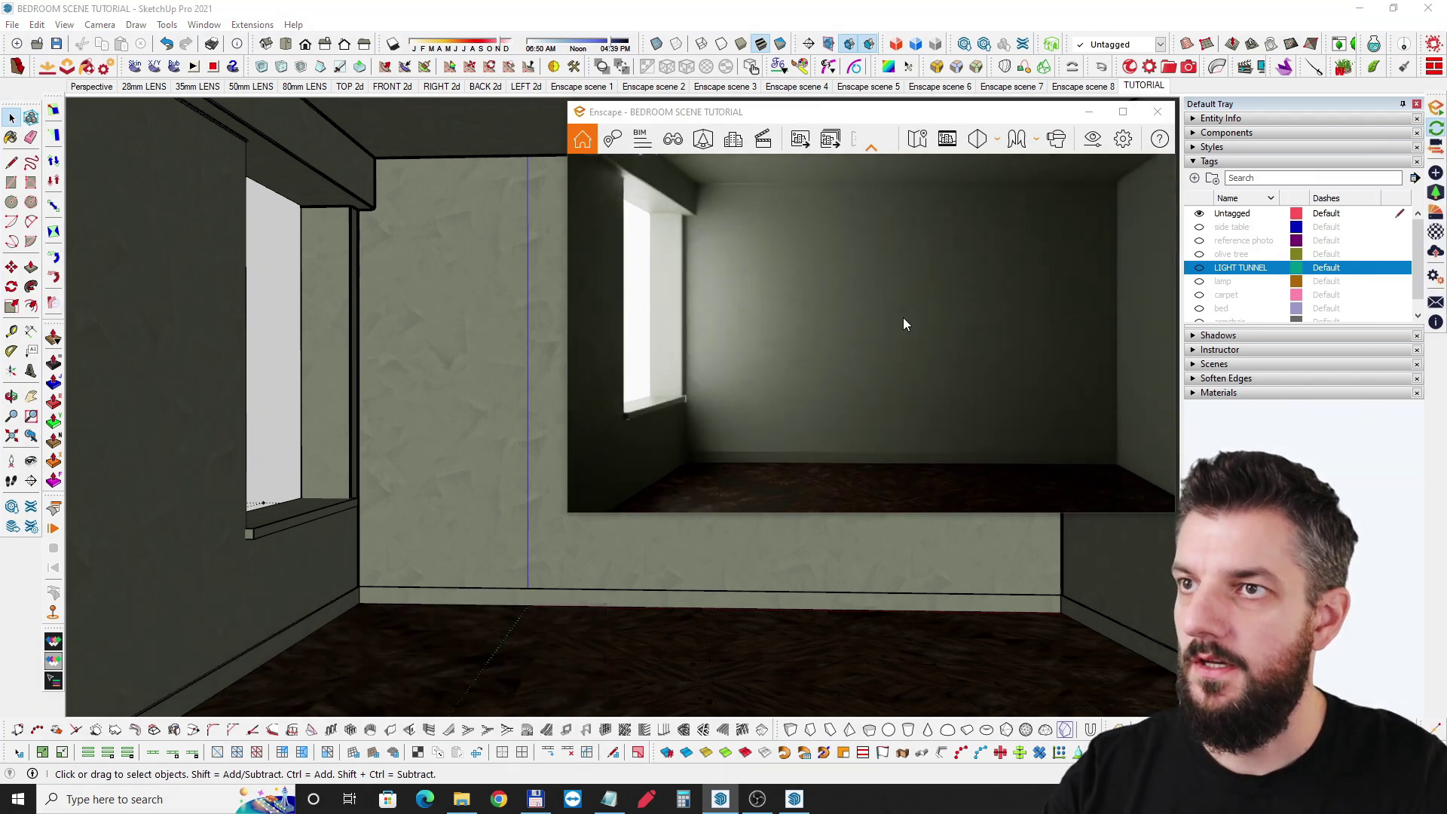
pyautogui.moveTo(900, 323); pyautogui.dragTo(944, 336)
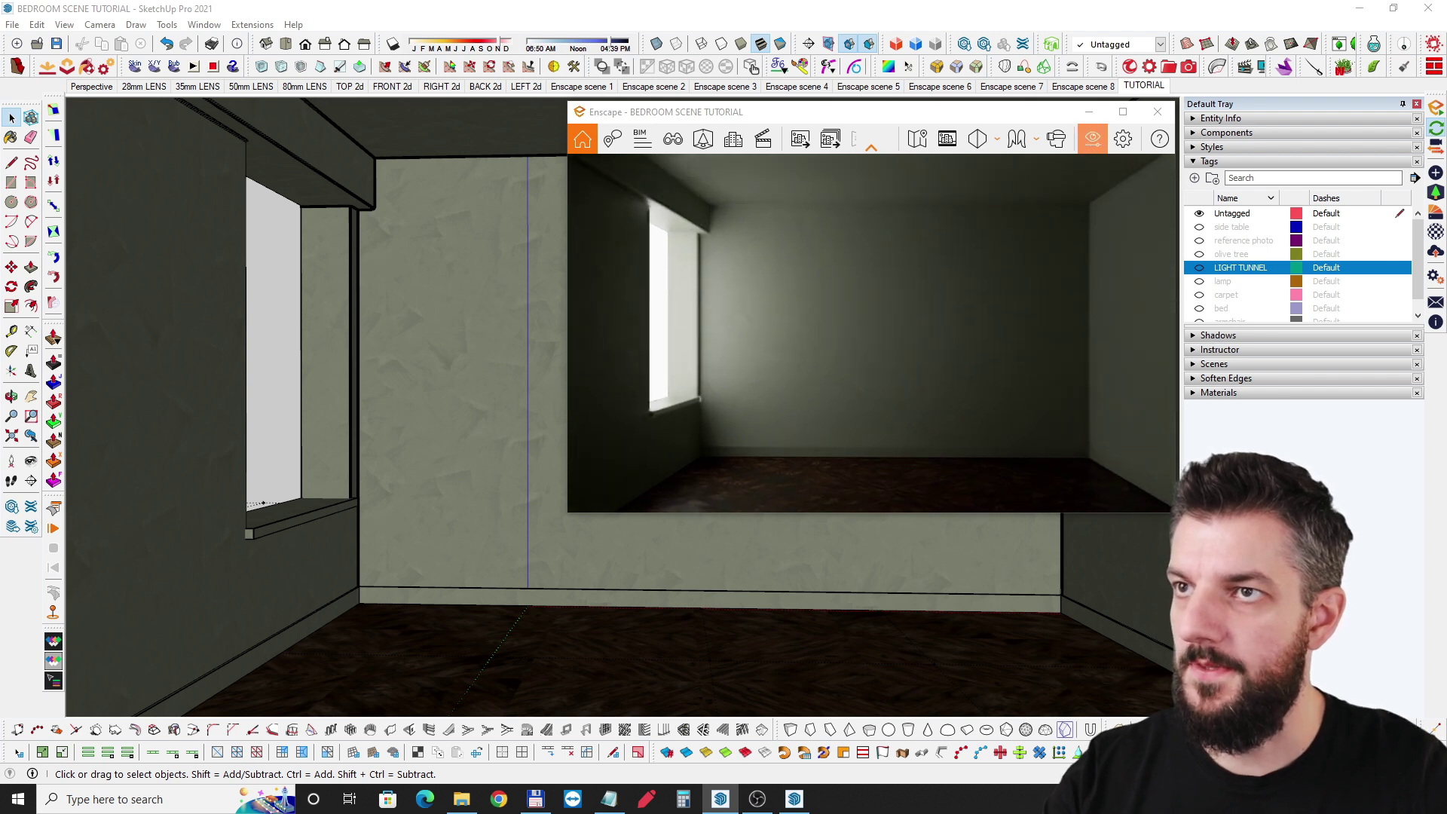
pyautogui.click(1093, 139)
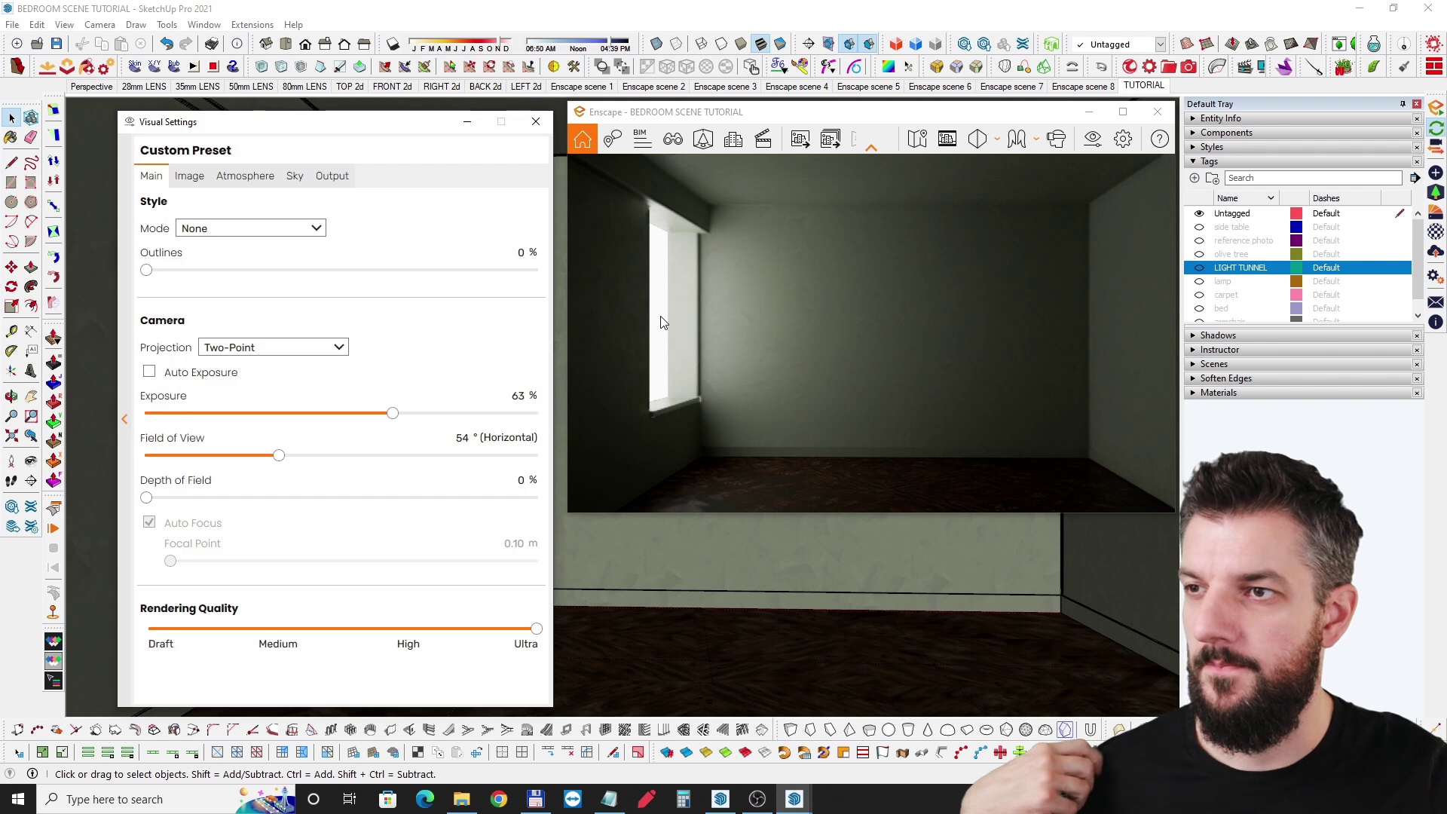
pyautogui.moveTo(412, 129); pyautogui.dragTo(420, 117)
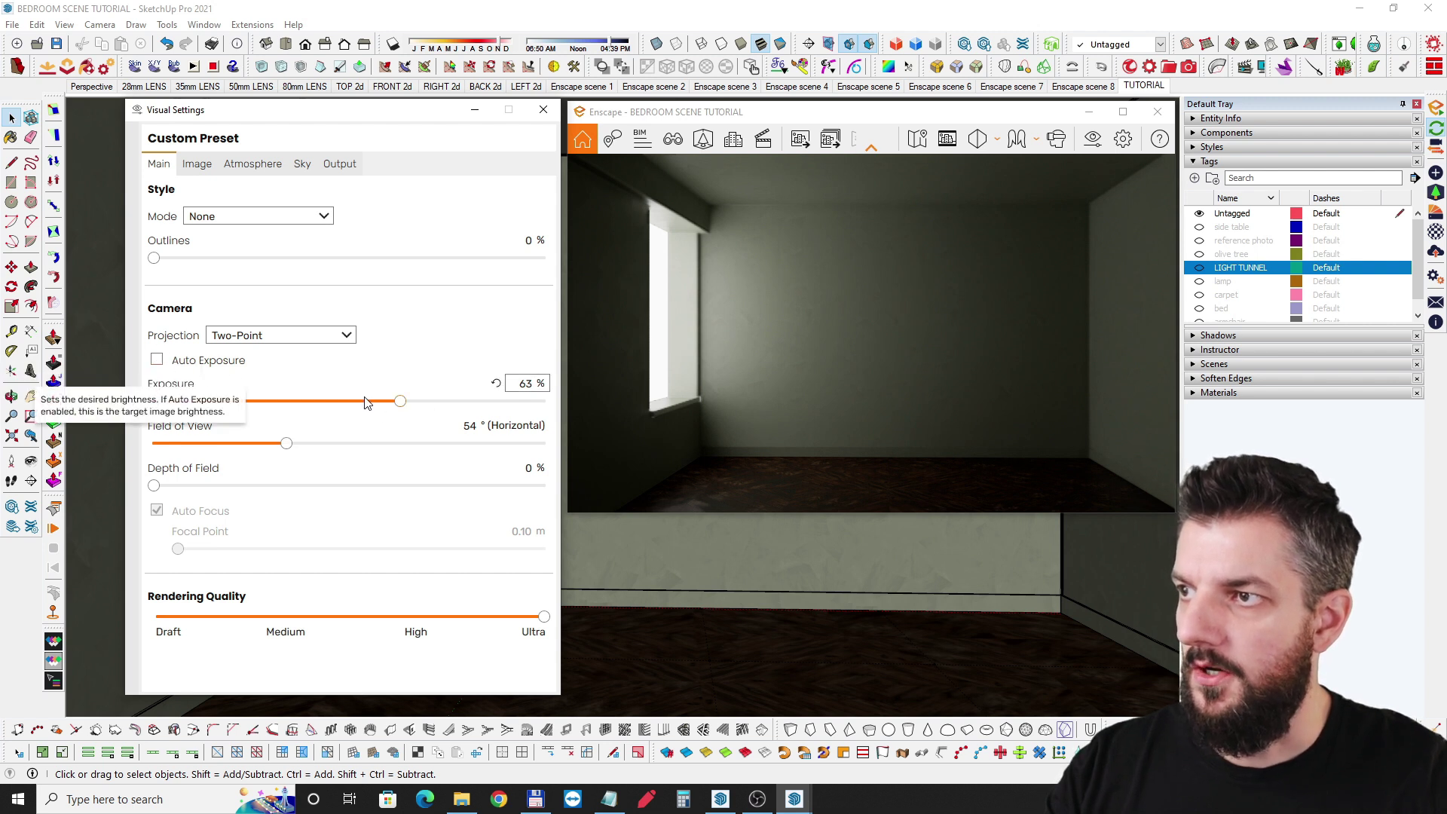
pyautogui.moveTo(400, 402); pyautogui.dragTo(439, 405)
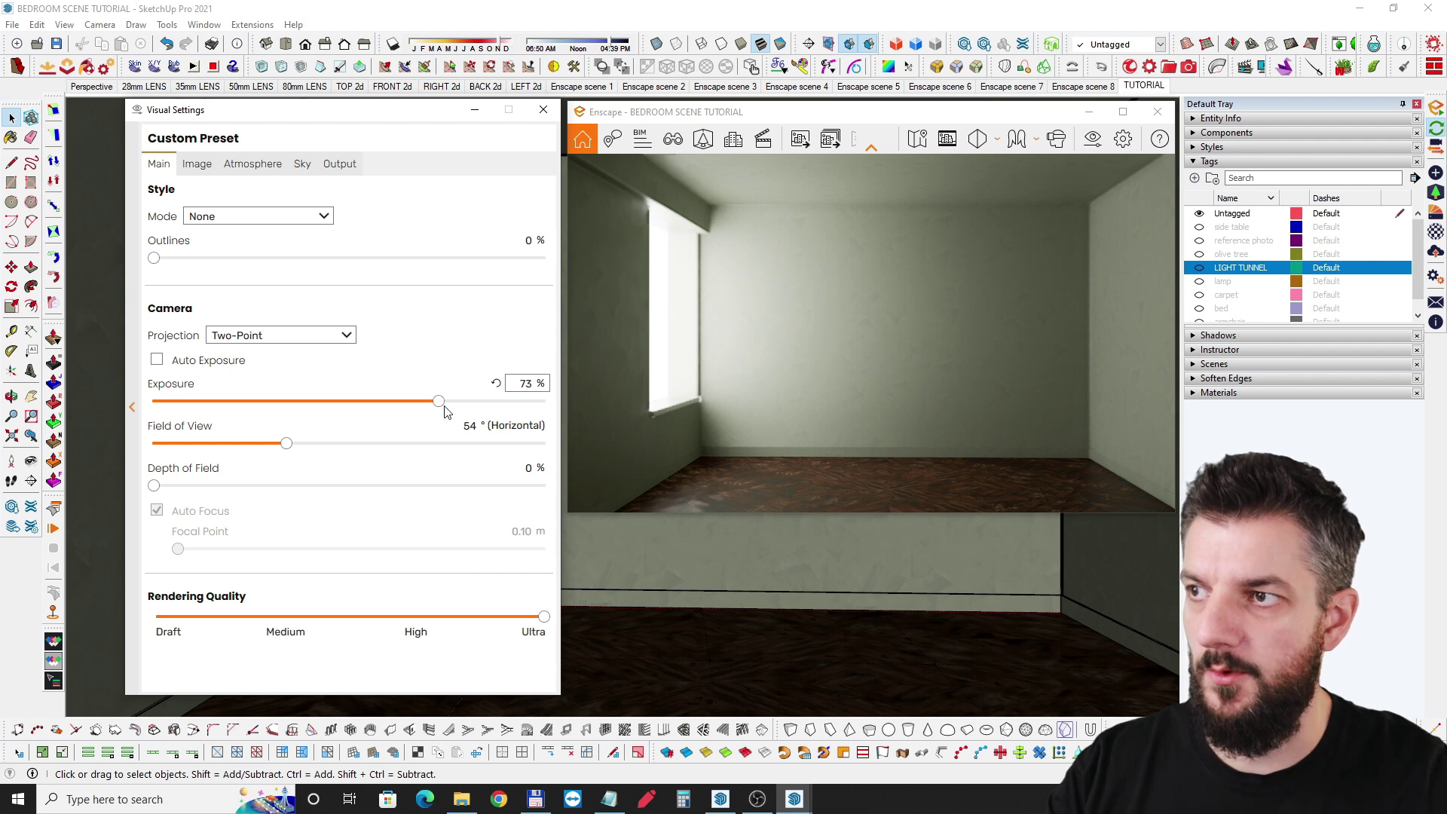
pyautogui.moveTo(442, 403); pyautogui.dragTo(457, 407)
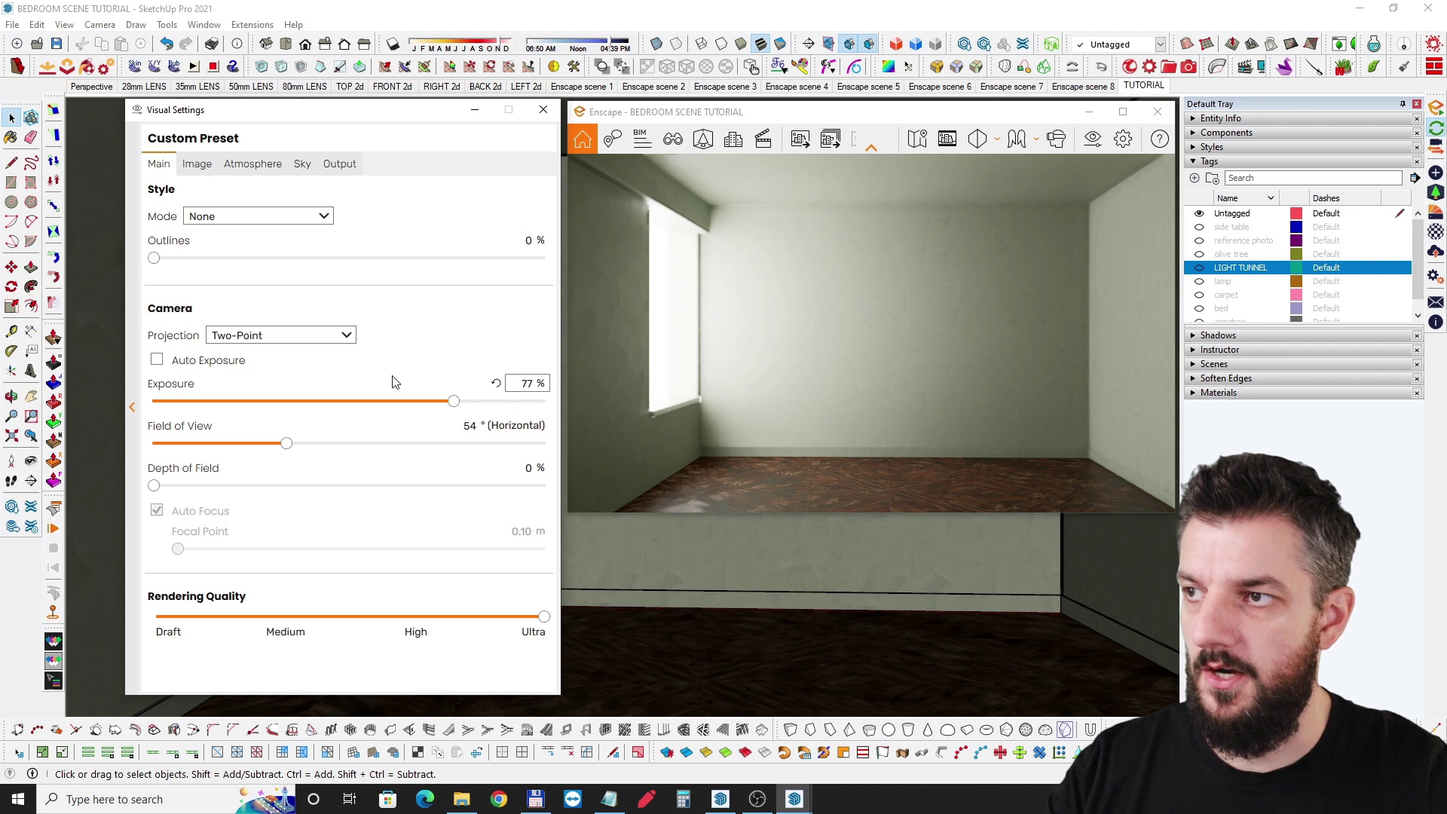
pyautogui.moveTo(453, 401); pyautogui.dragTo(398, 404)
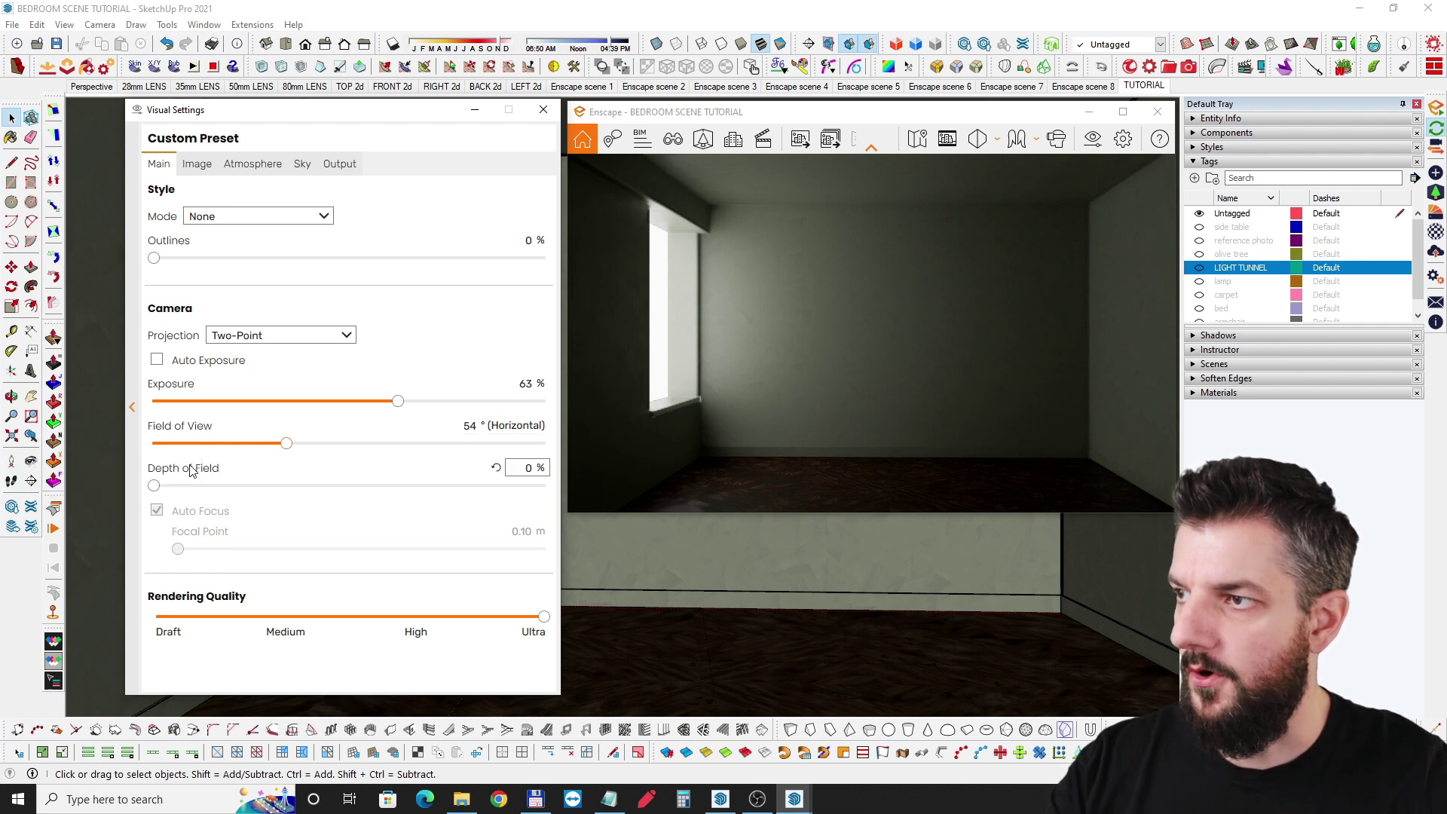
pyautogui.click(201, 166)
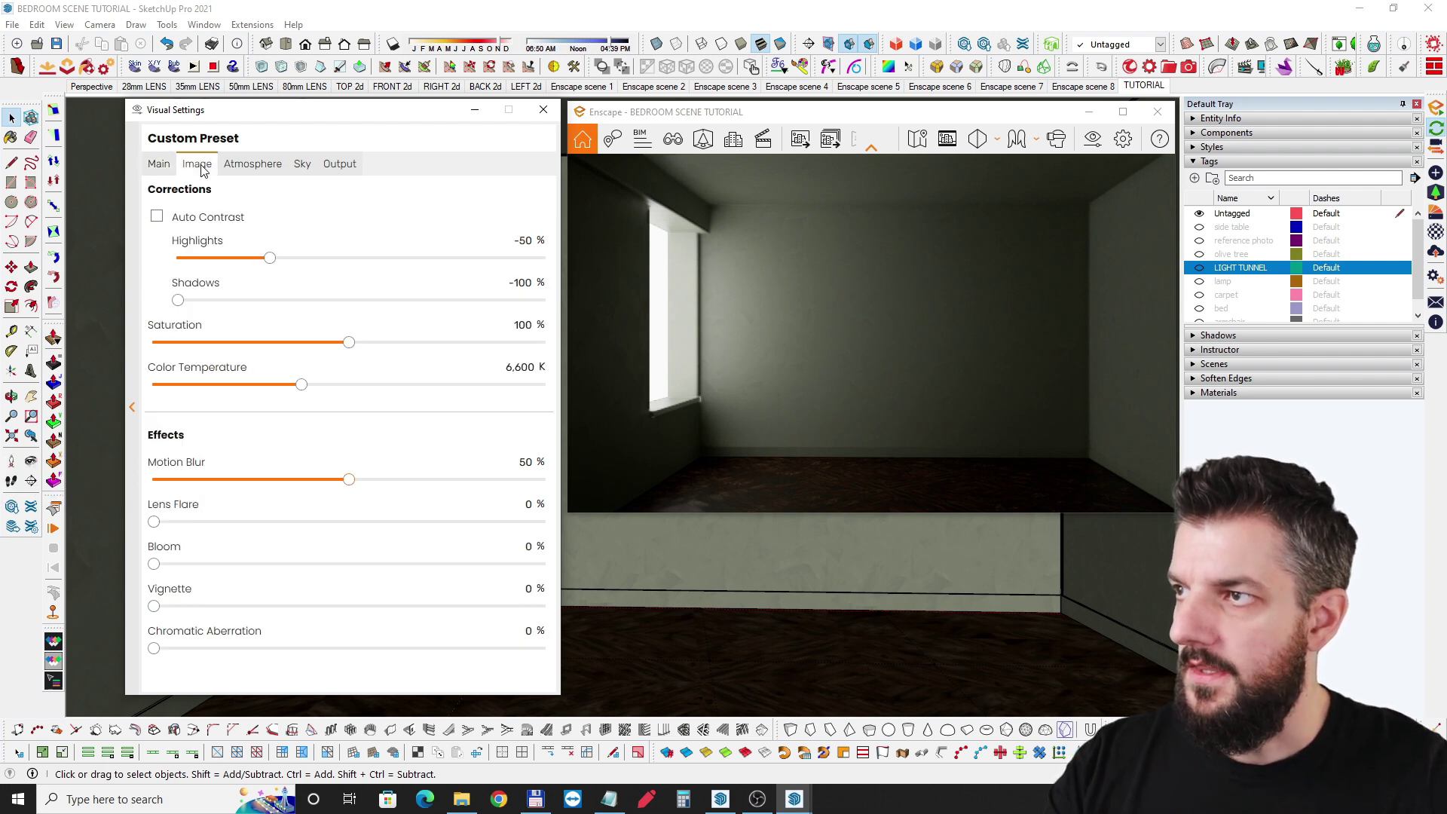
# Toggle Auto Contrast on and off twice to compare, leaving it off
pyautogui.click(157, 217)
pyautogui.click(157, 218)
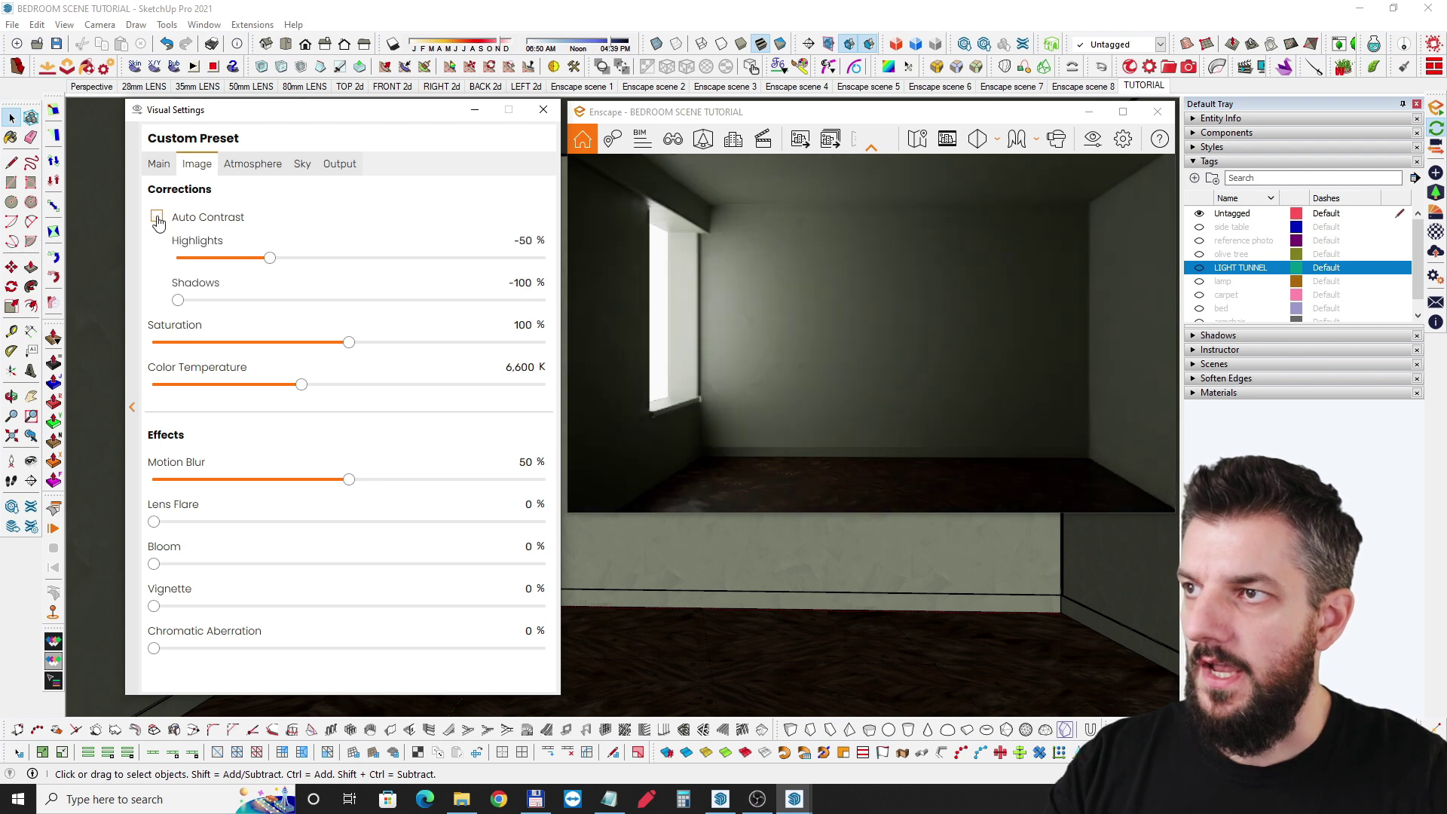
pyautogui.click(157, 217)
pyautogui.click(156, 217)
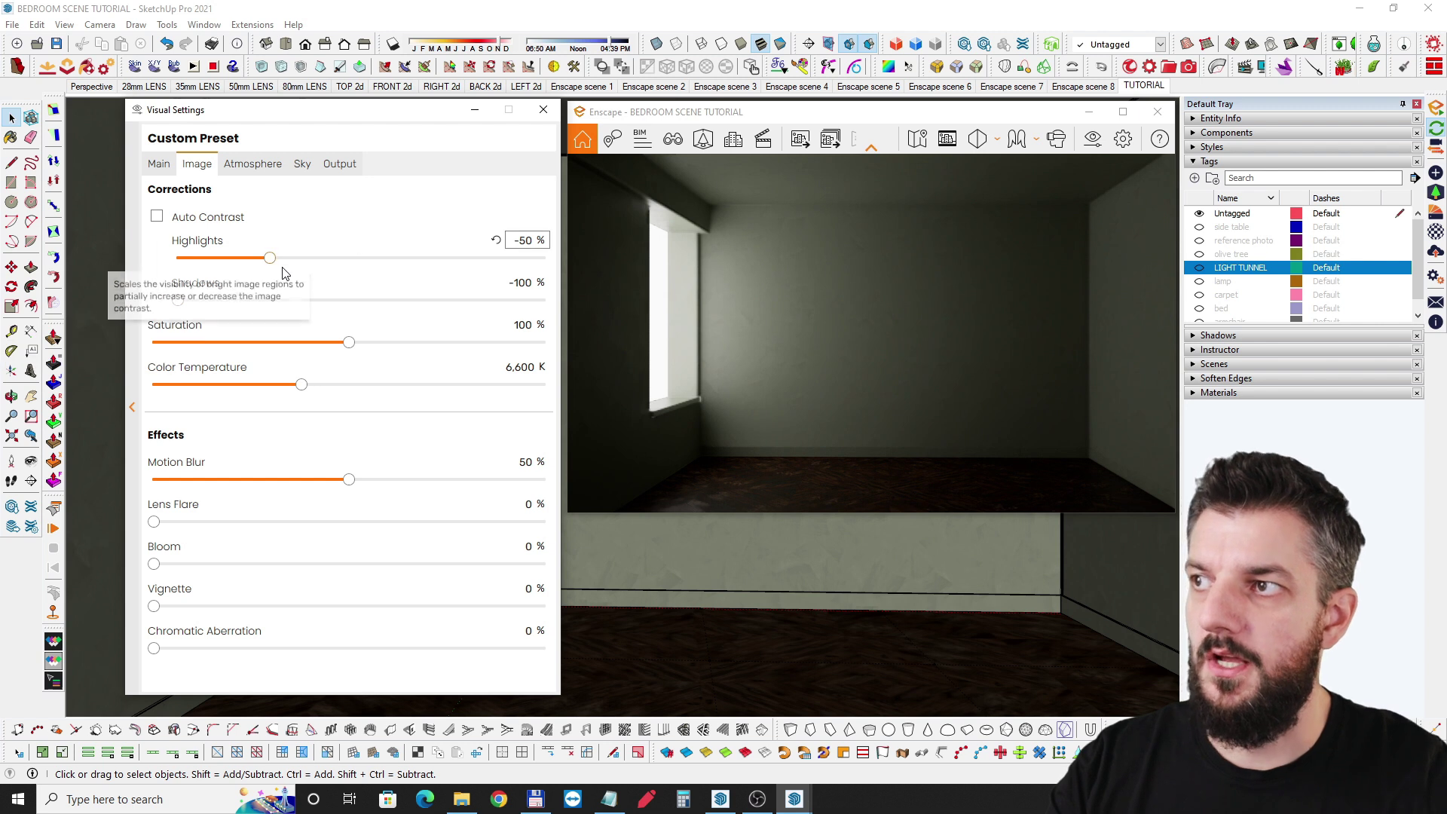
# Drop the Atmosphere tab's Sun Brightness to 0%, then go to the Sky settings
pyautogui.click(249, 167)
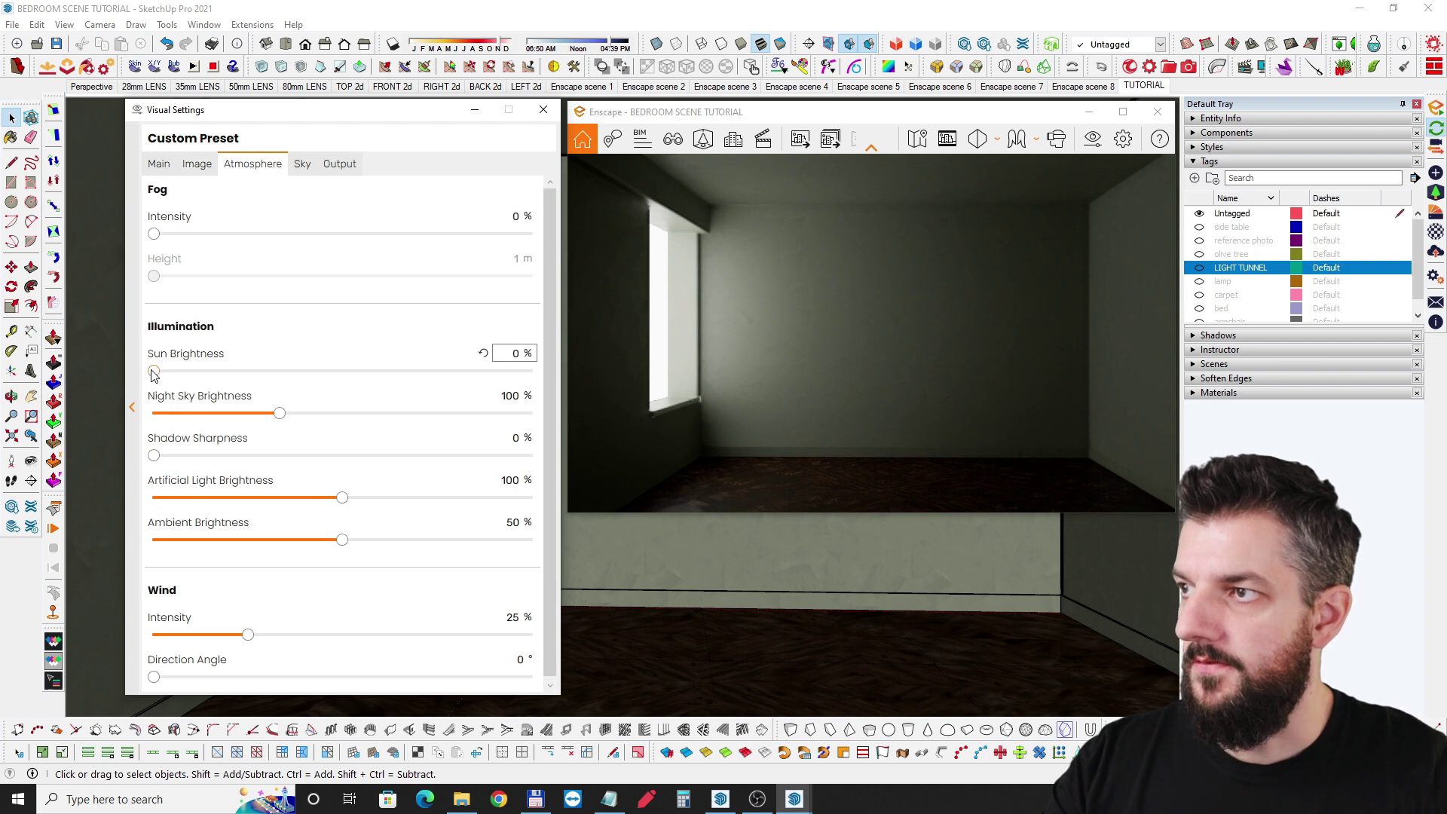
pyautogui.moveTo(154, 372); pyautogui.dragTo(249, 372)
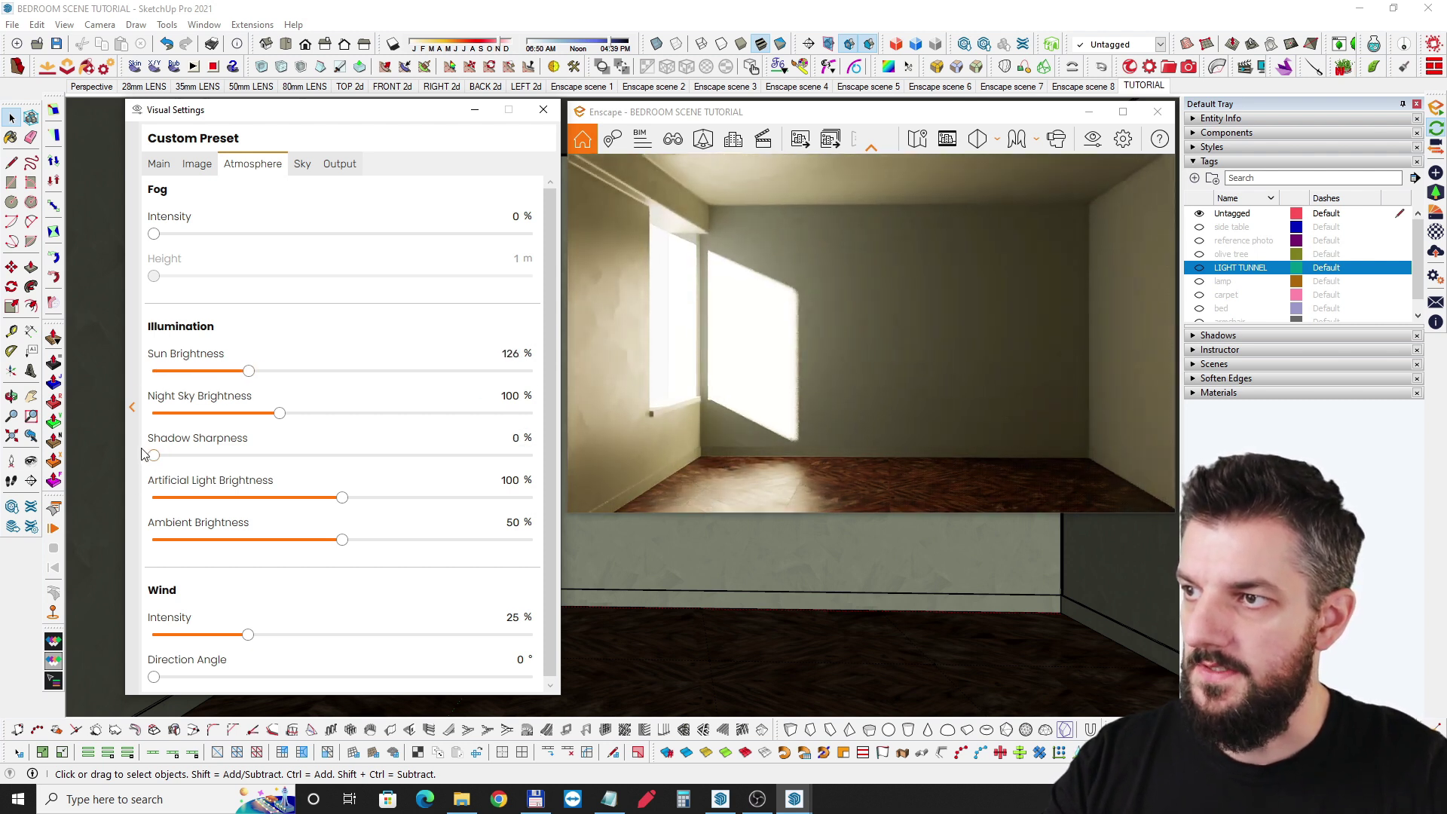
pyautogui.moveTo(249, 371); pyautogui.dragTo(107, 351)
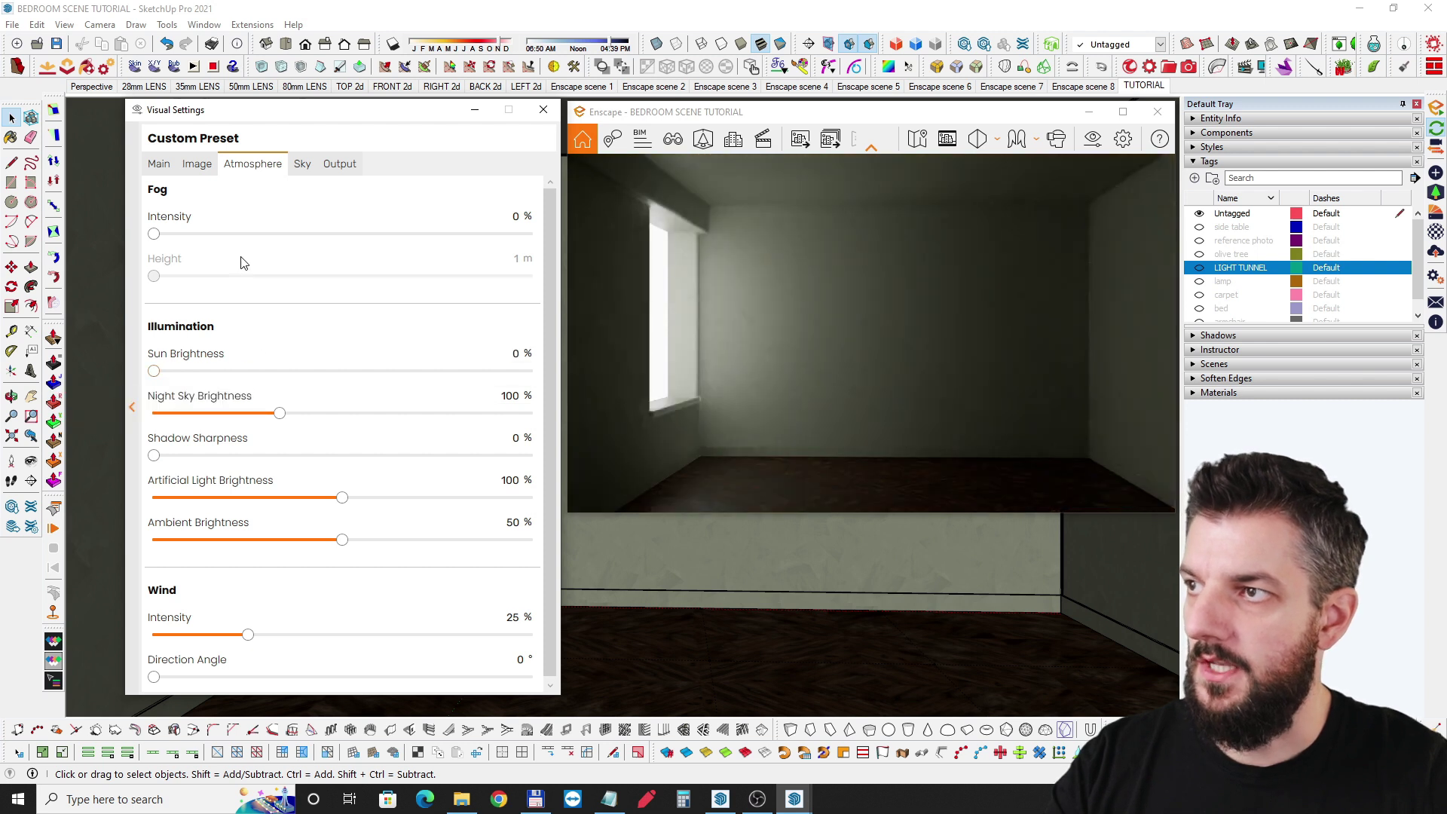
pyautogui.click(303, 167)
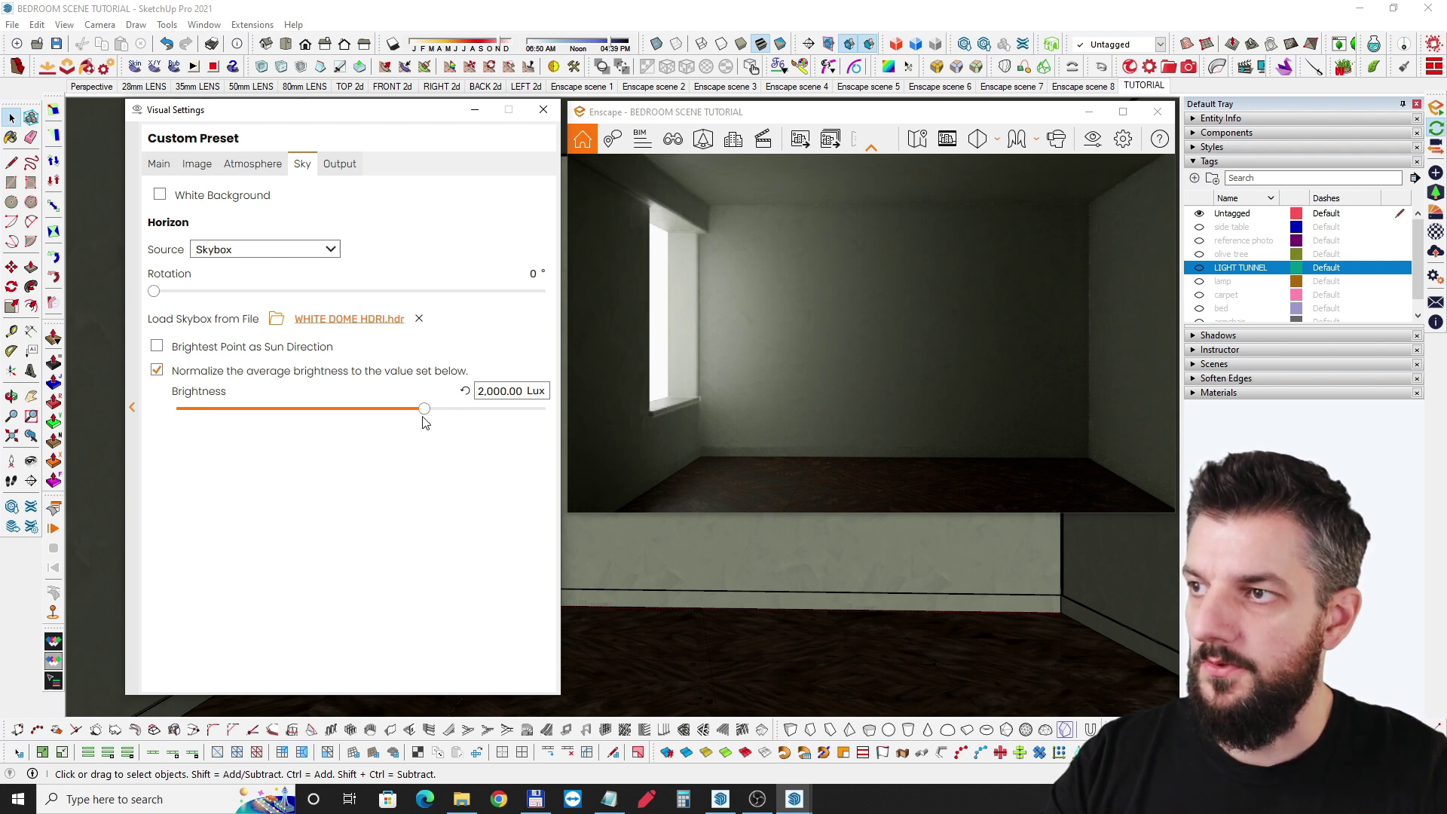
# Raise the skybox brightness, then reset it back to 2,000 Lux
pyautogui.moveTo(424, 409); pyautogui.dragTo(484, 413)
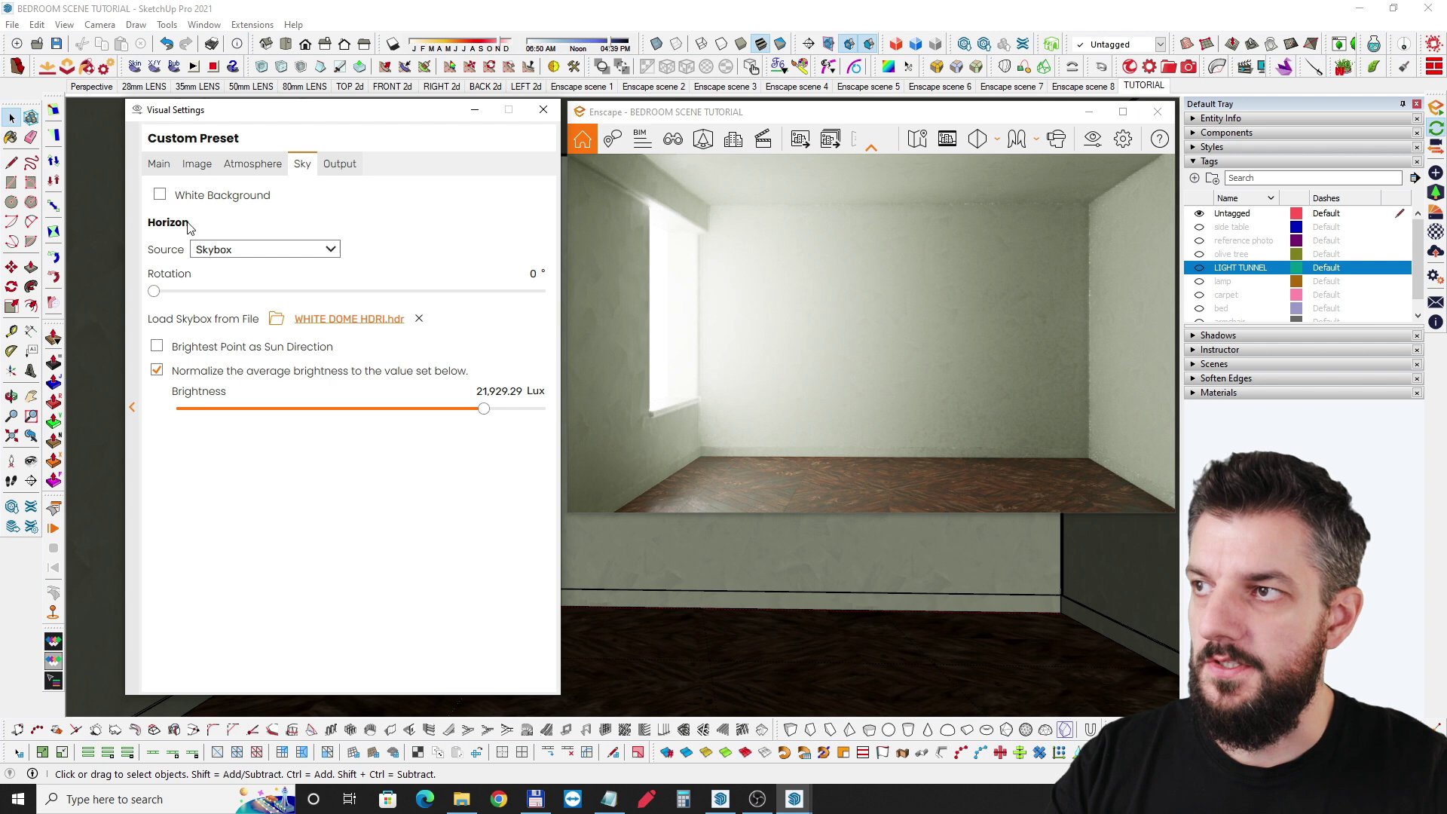
pyautogui.click(158, 164)
pyautogui.click(339, 164)
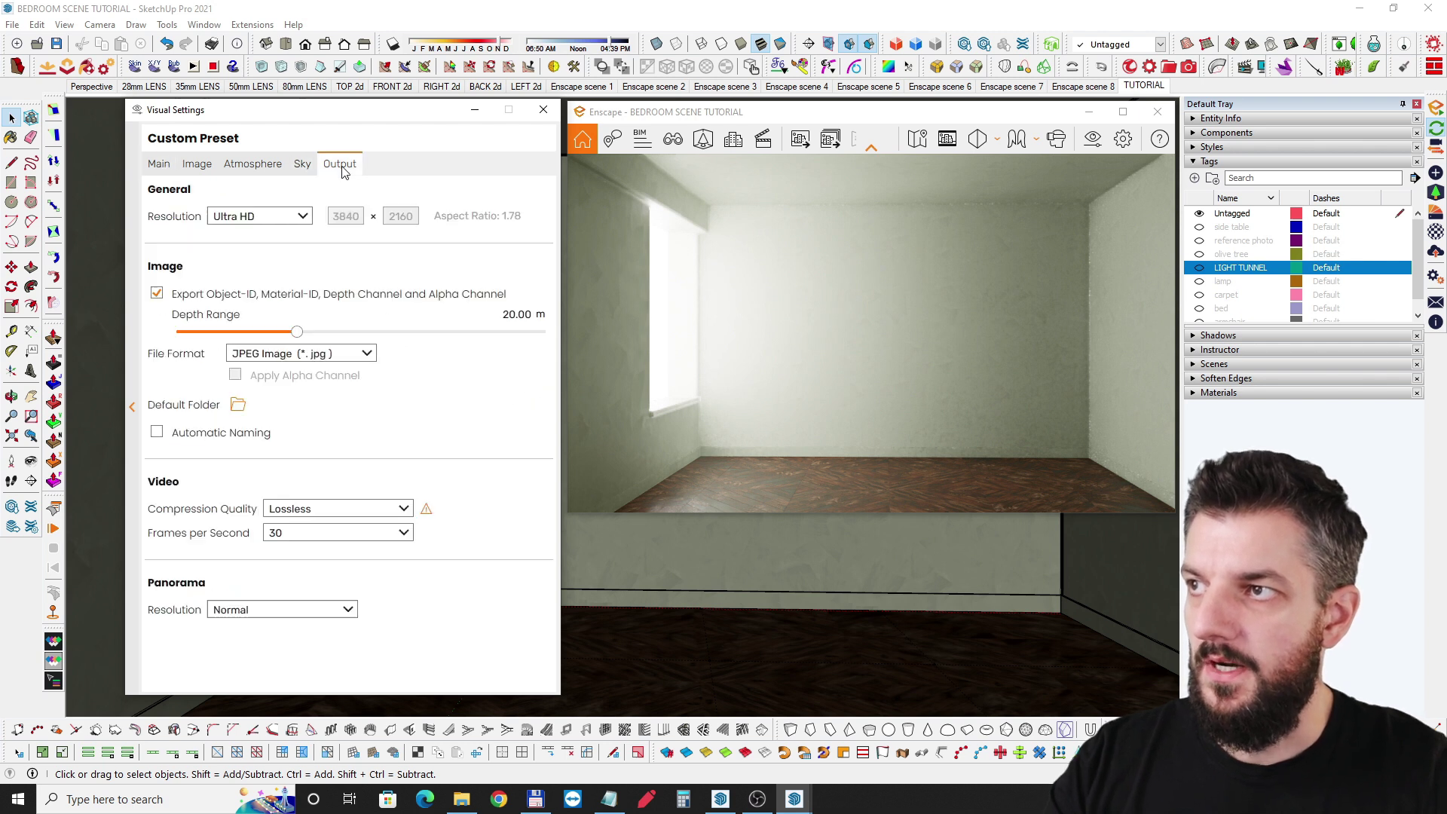
pyautogui.click(302, 166)
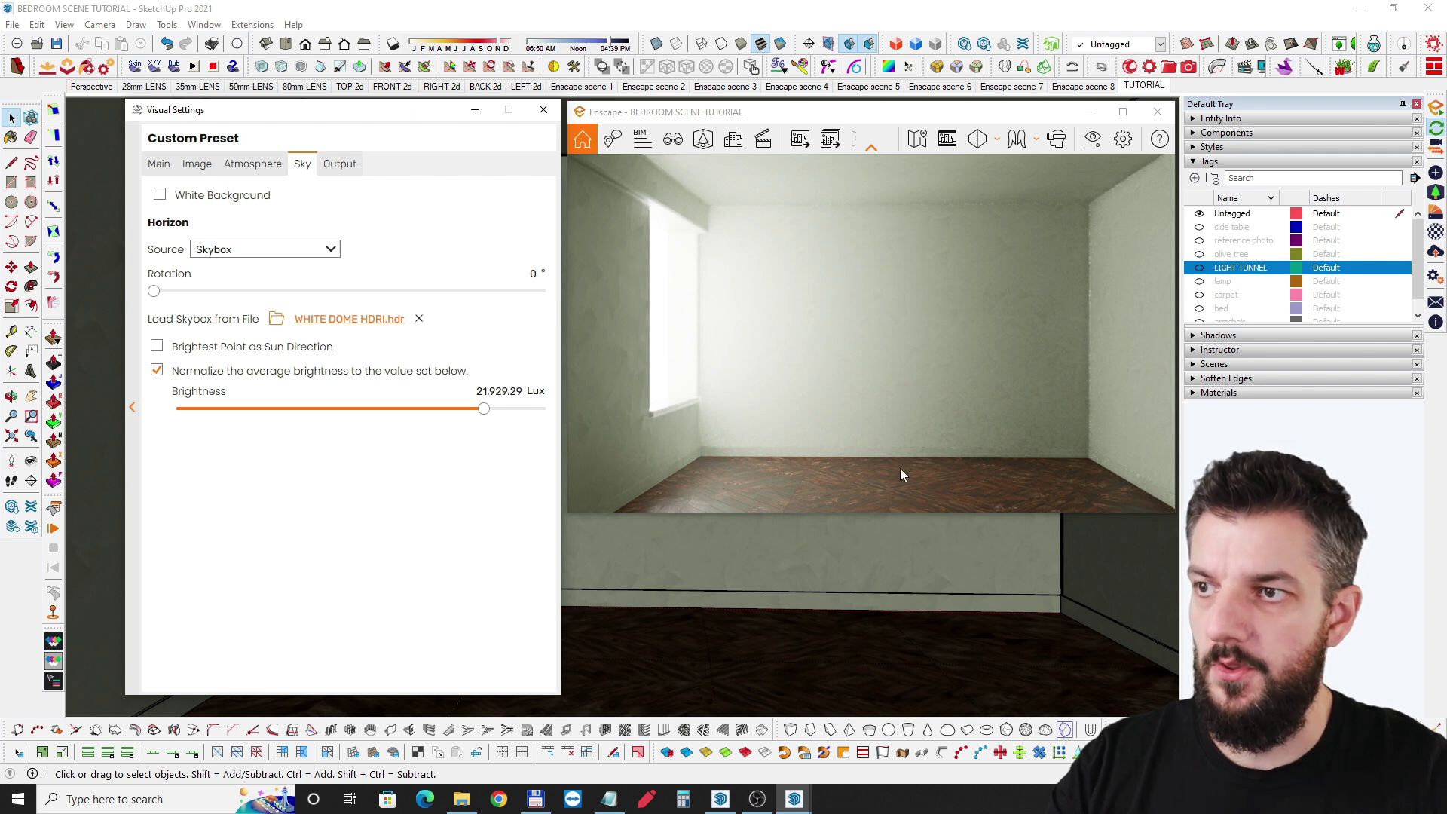
pyautogui.click(464, 392)
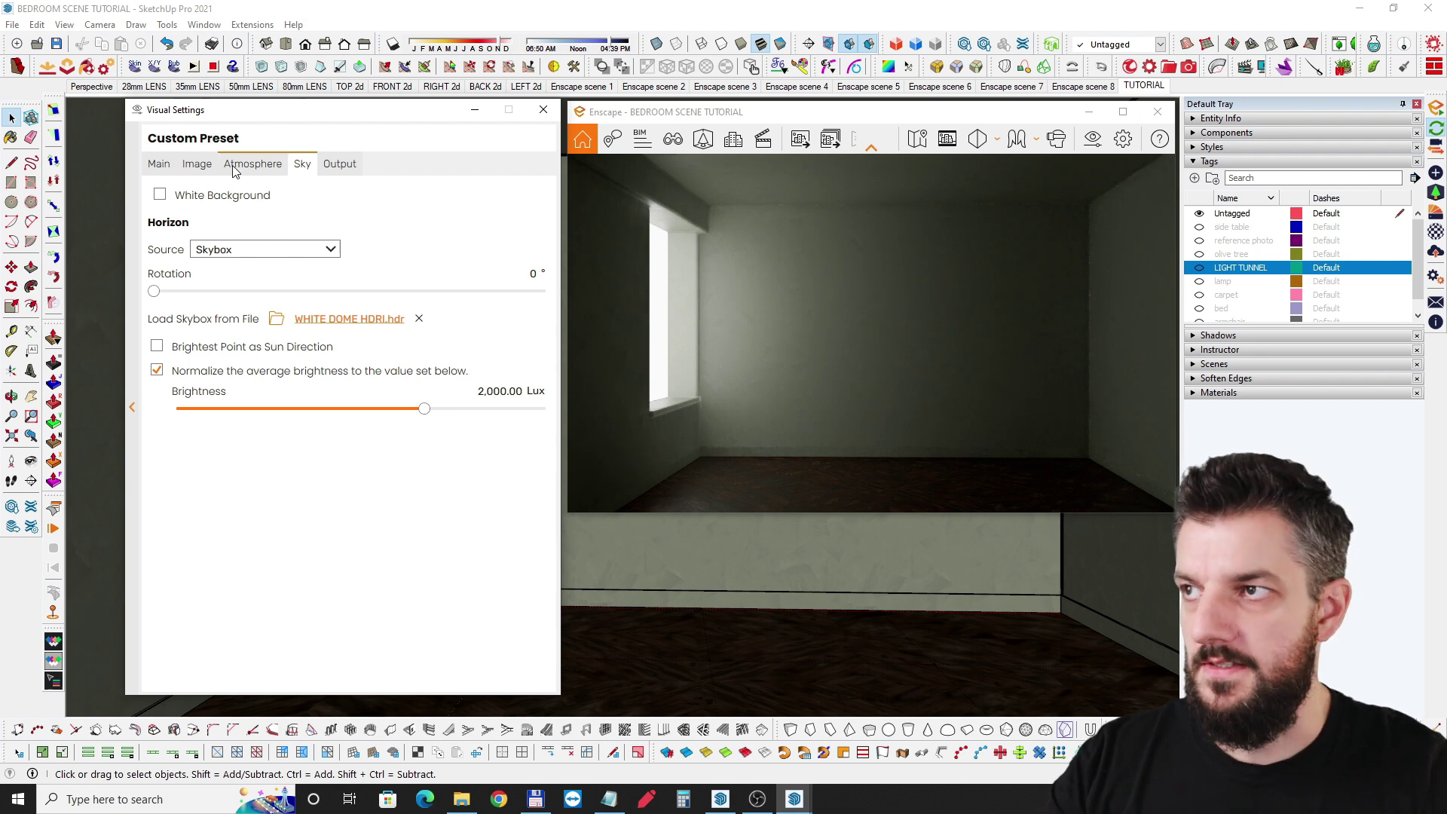
# Review the Main, Image, Atmosphere, Sky and Output tabs, then close Visual Settings
pyautogui.click(339, 163)
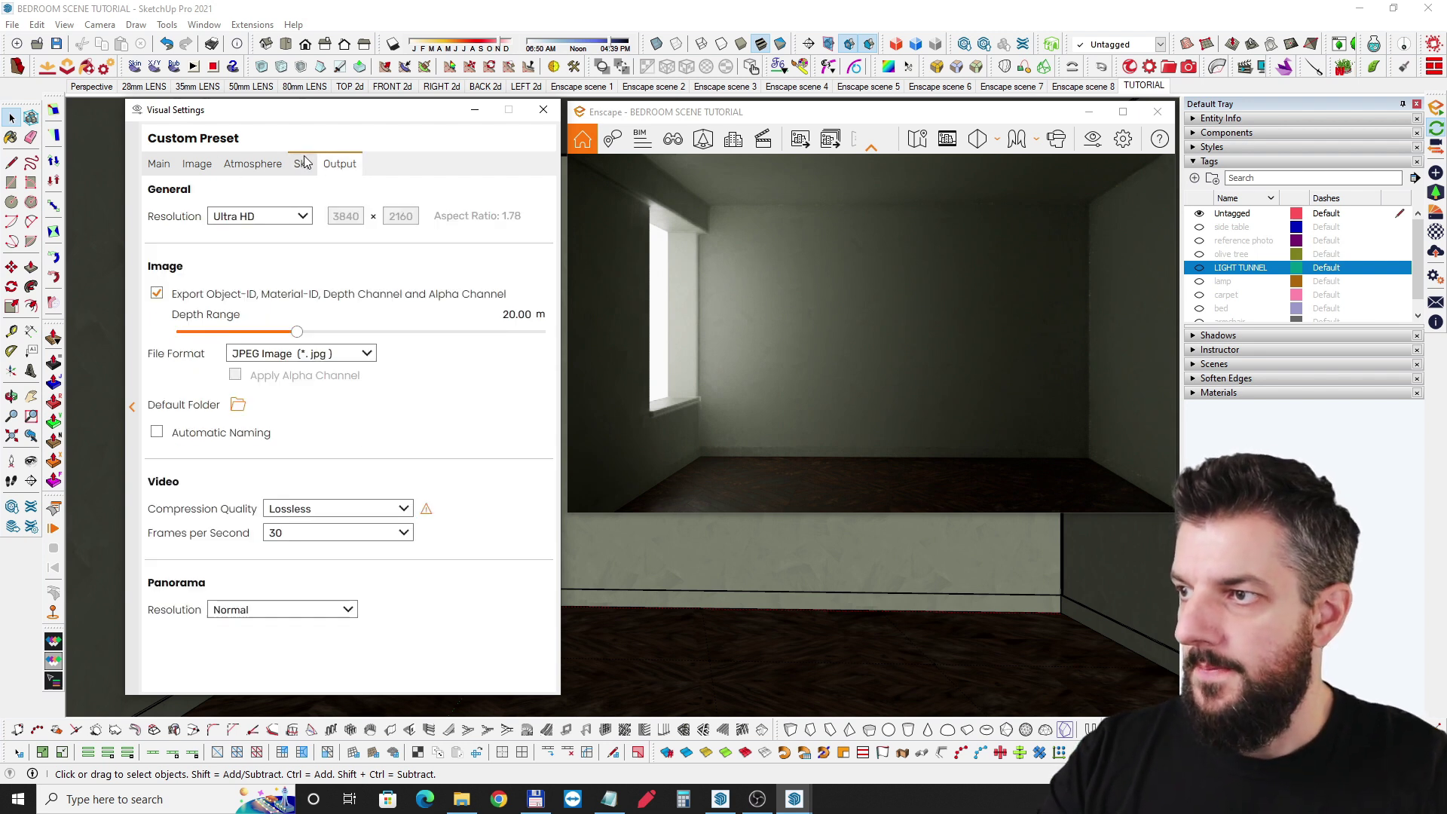
pyautogui.click(302, 166)
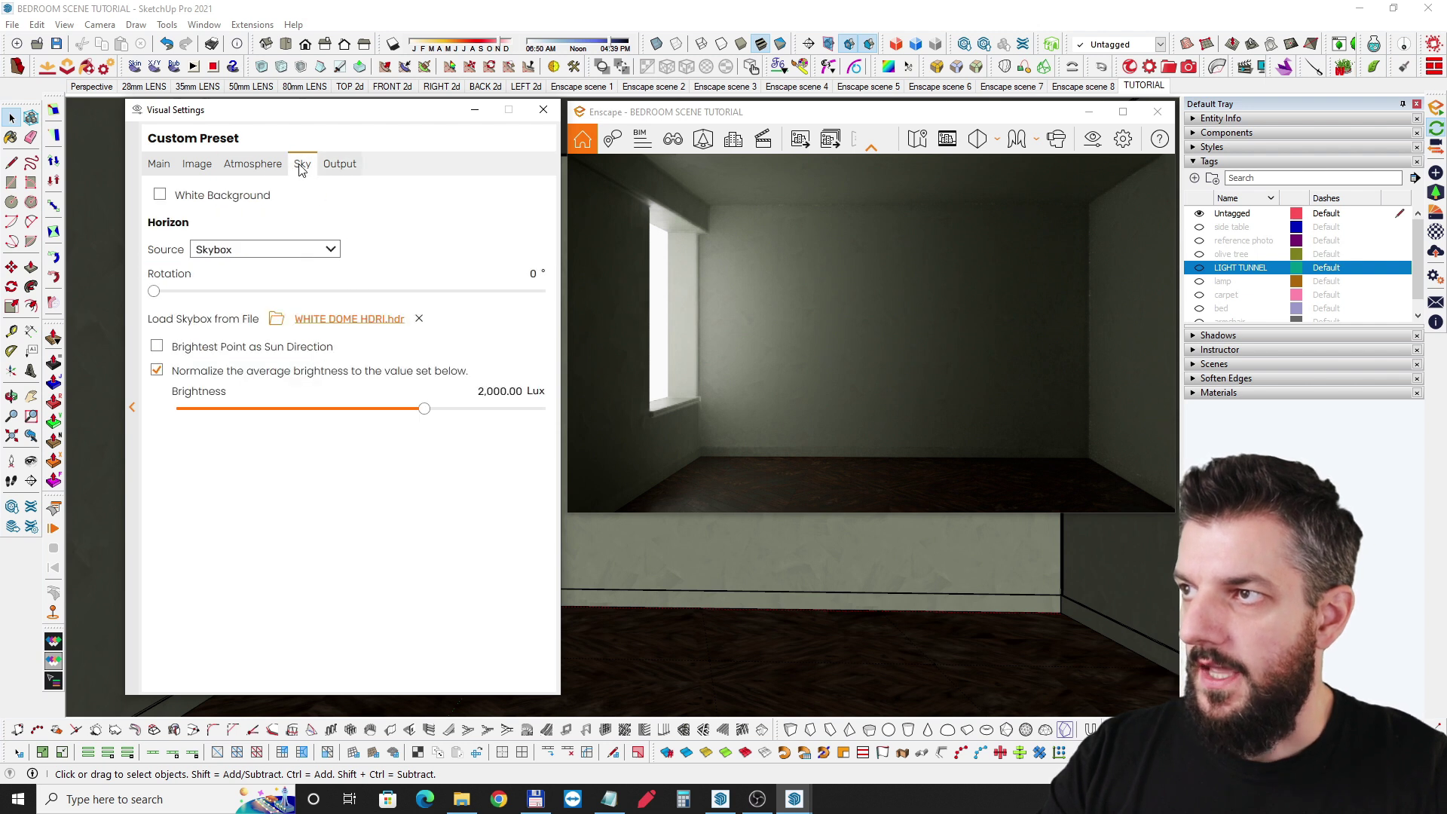
pyautogui.click(253, 165)
pyautogui.click(197, 165)
pyautogui.click(159, 165)
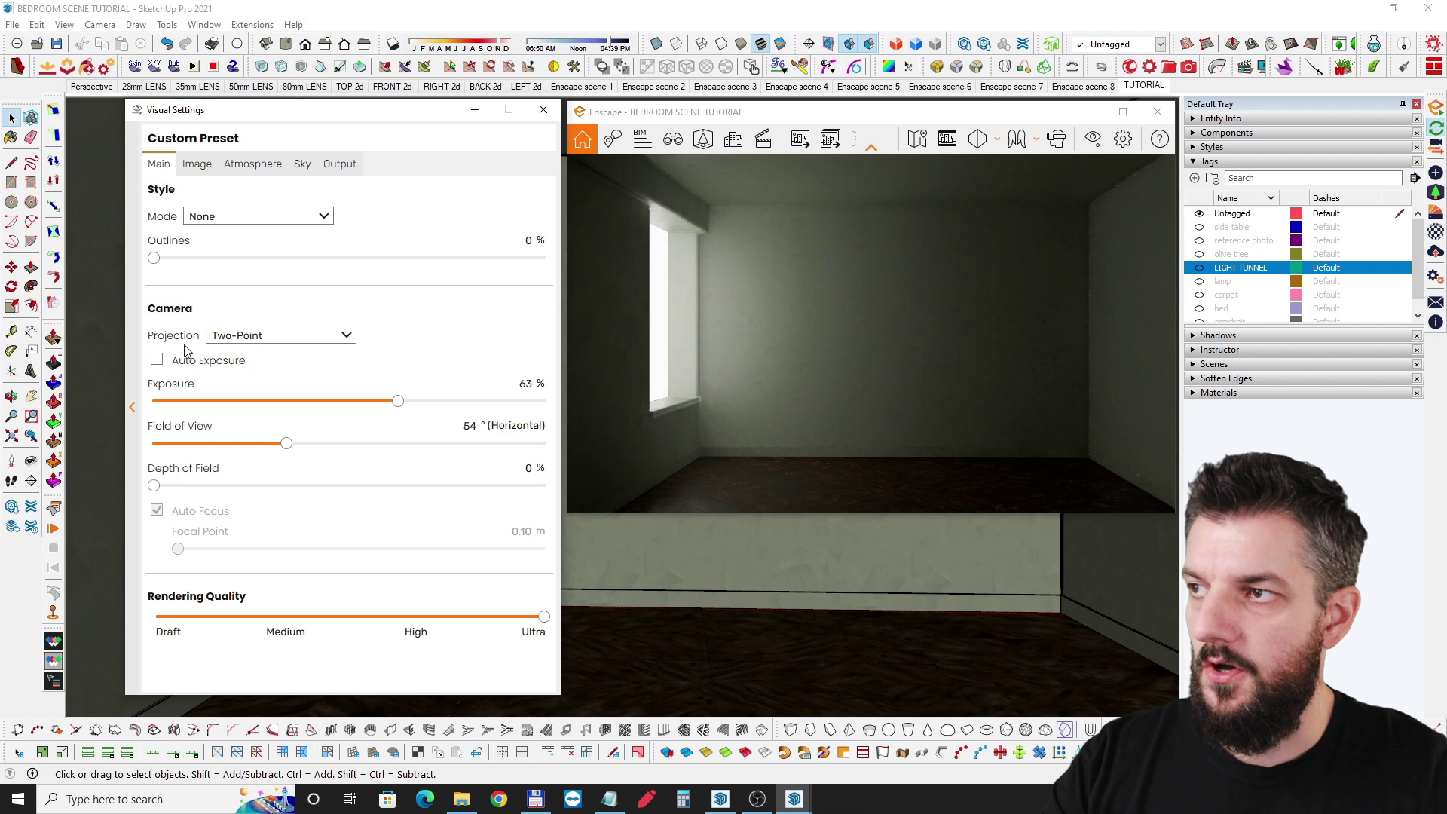
pyautogui.click(199, 165)
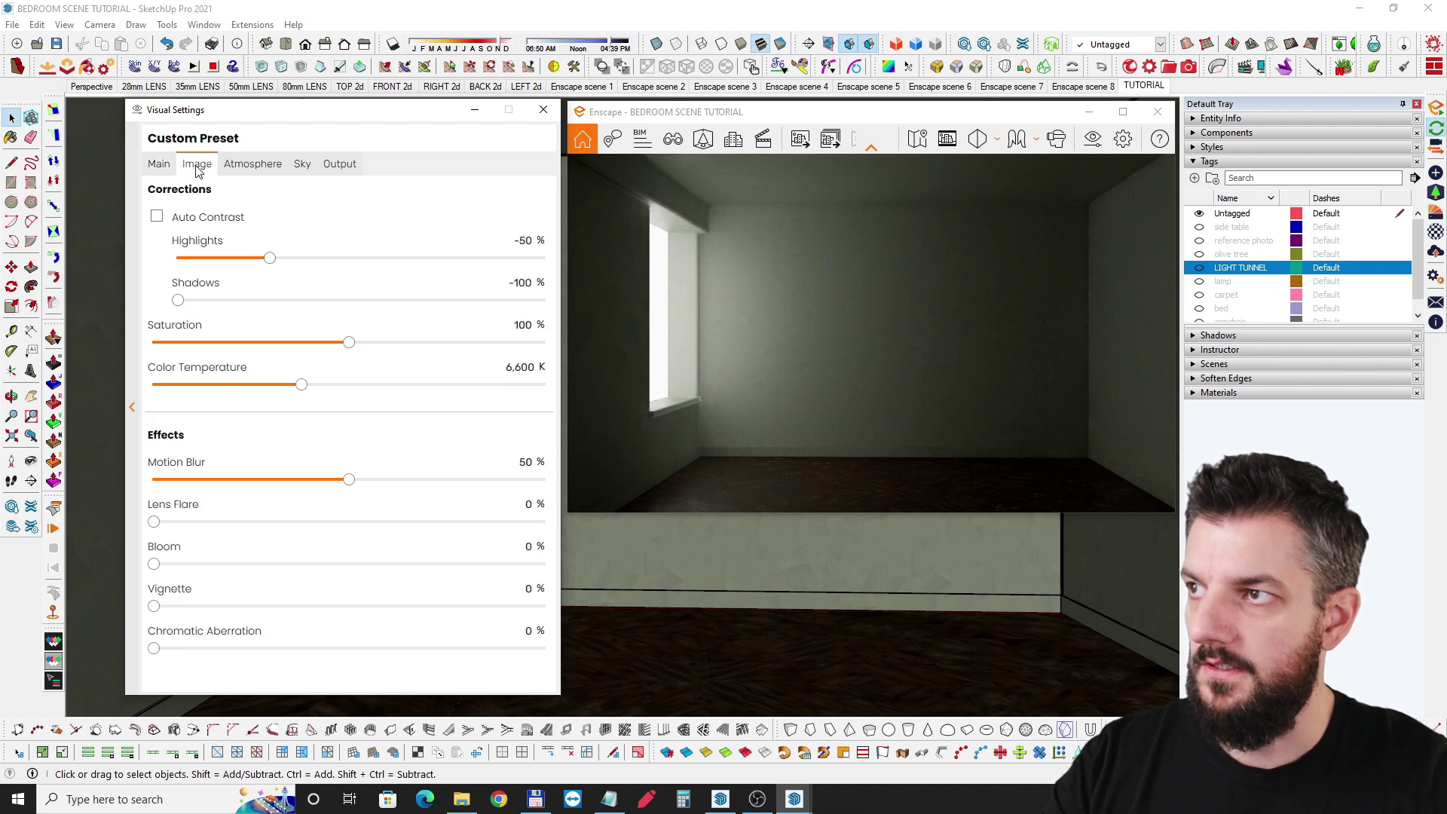
pyautogui.click(304, 164)
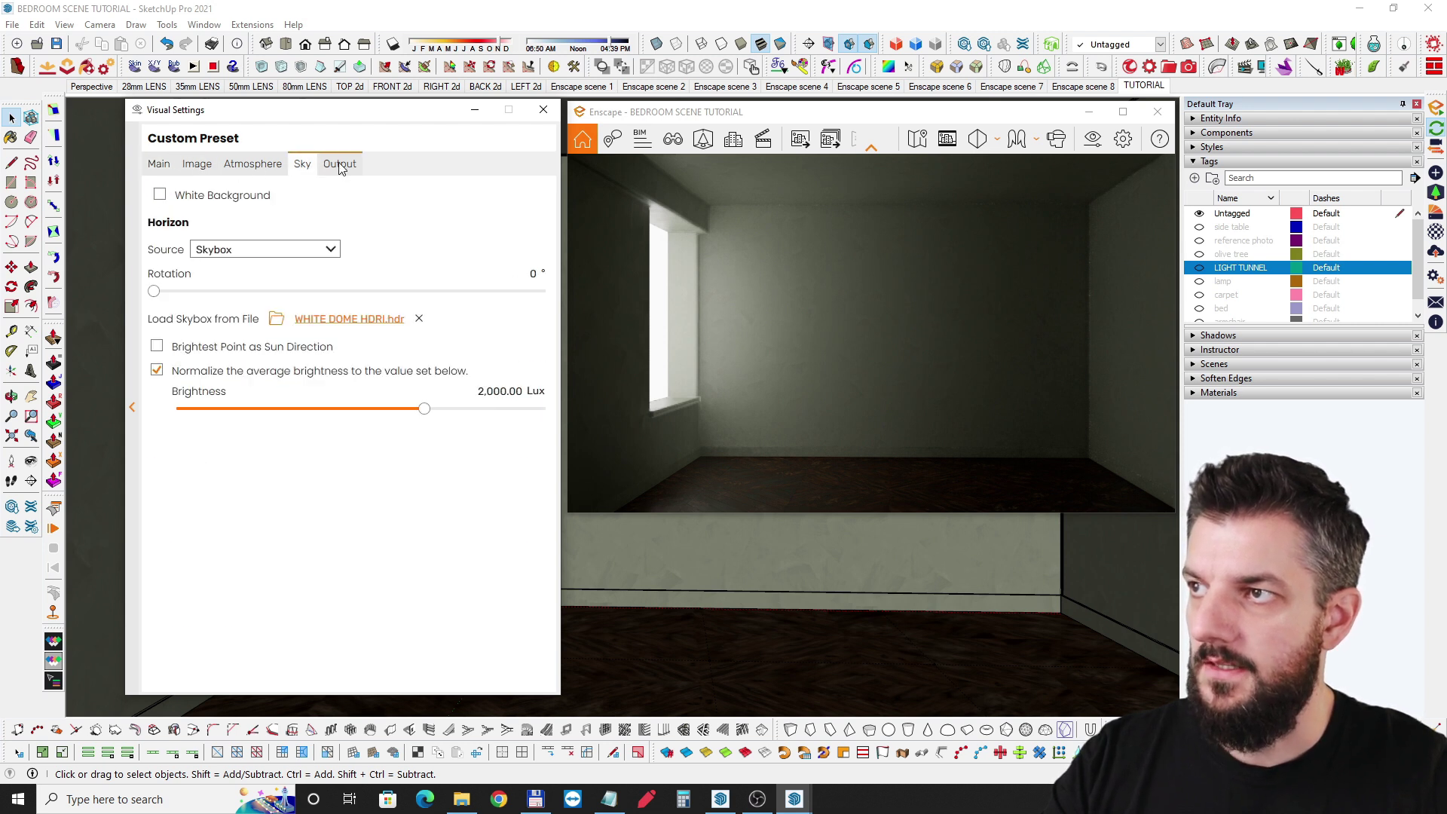
pyautogui.click(340, 165)
pyautogui.click(302, 165)
pyautogui.click(159, 164)
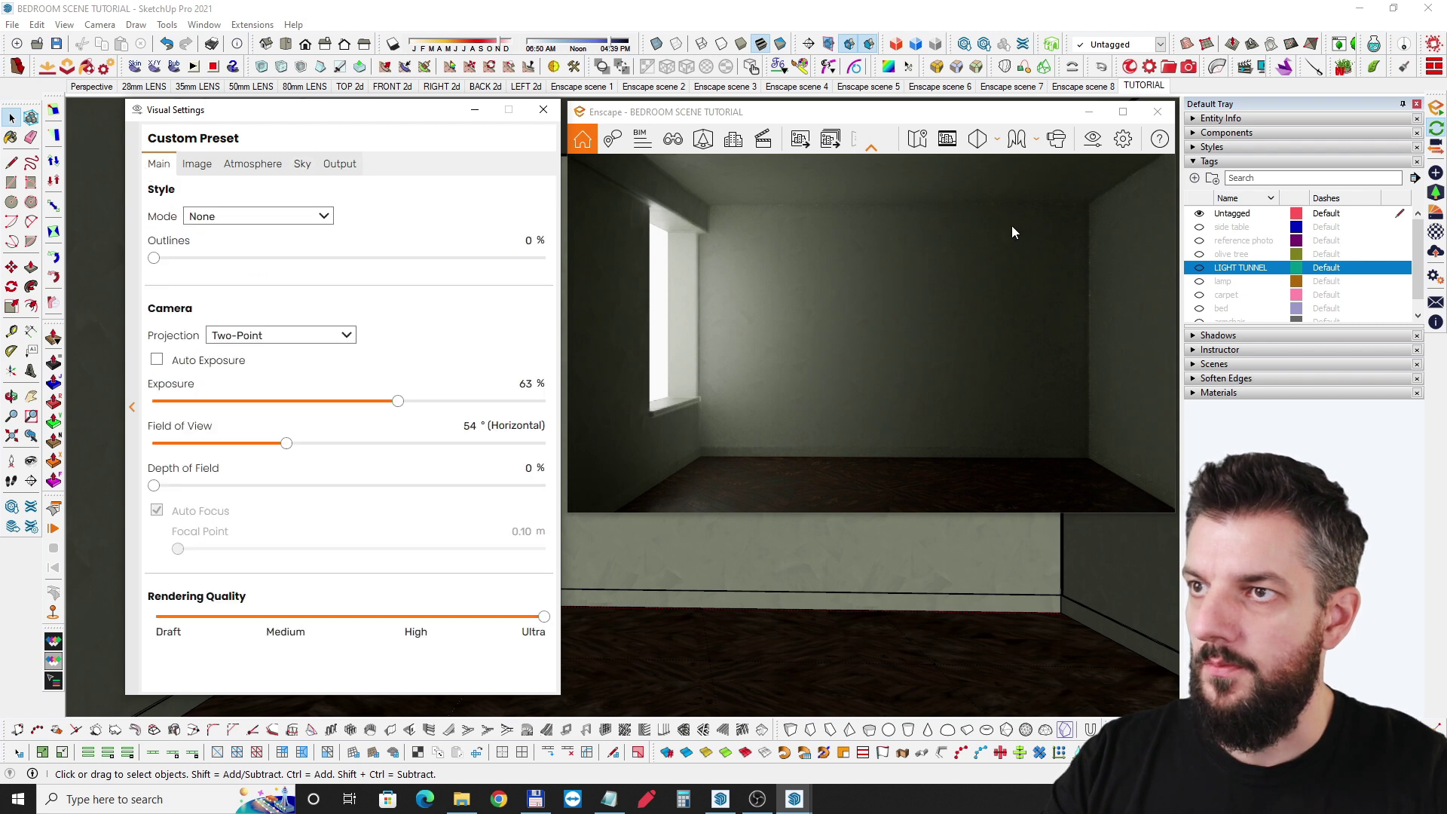
pyautogui.click(340, 164)
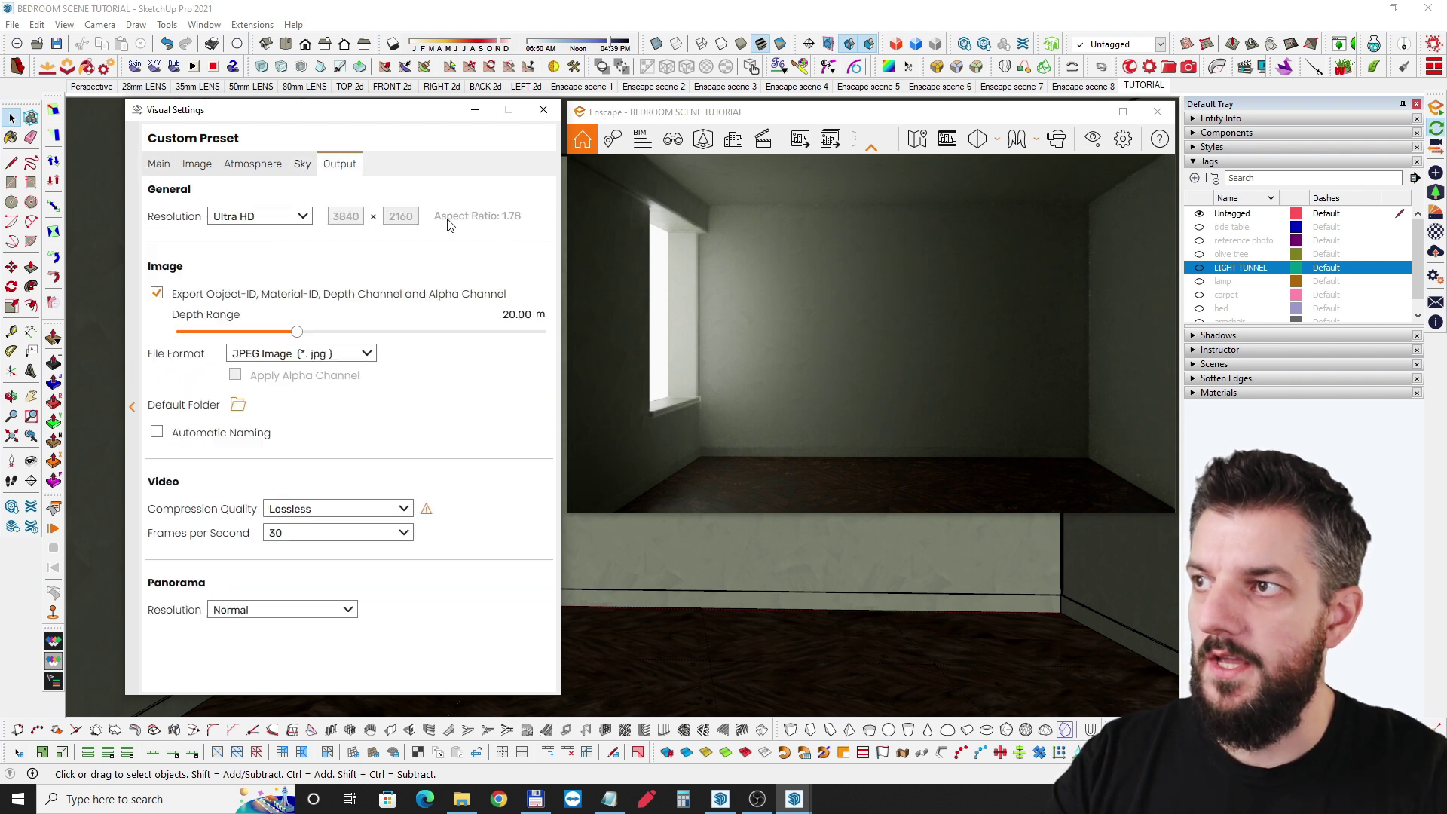
pyautogui.click(160, 165)
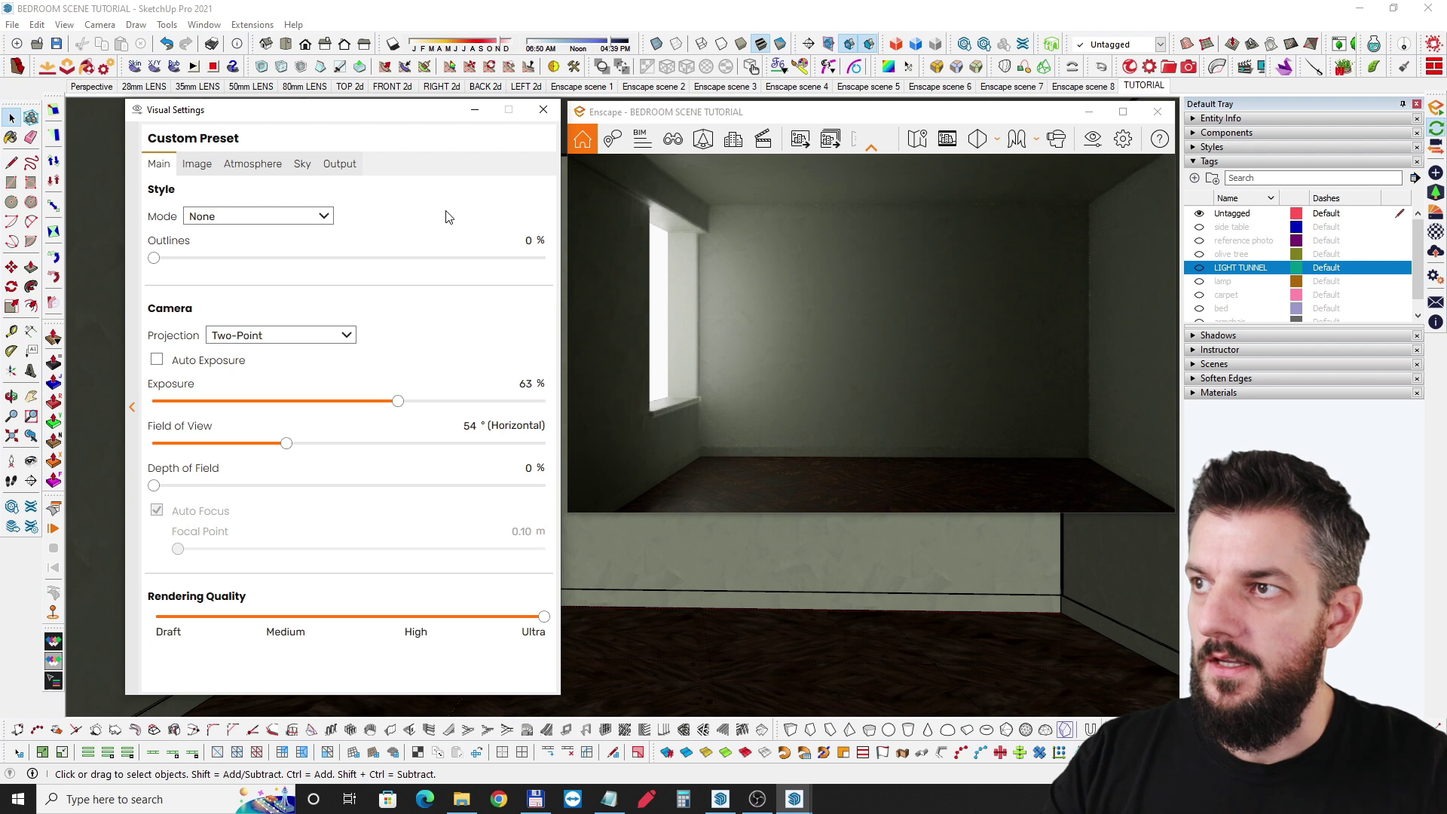
pyautogui.click(340, 164)
pyautogui.click(304, 166)
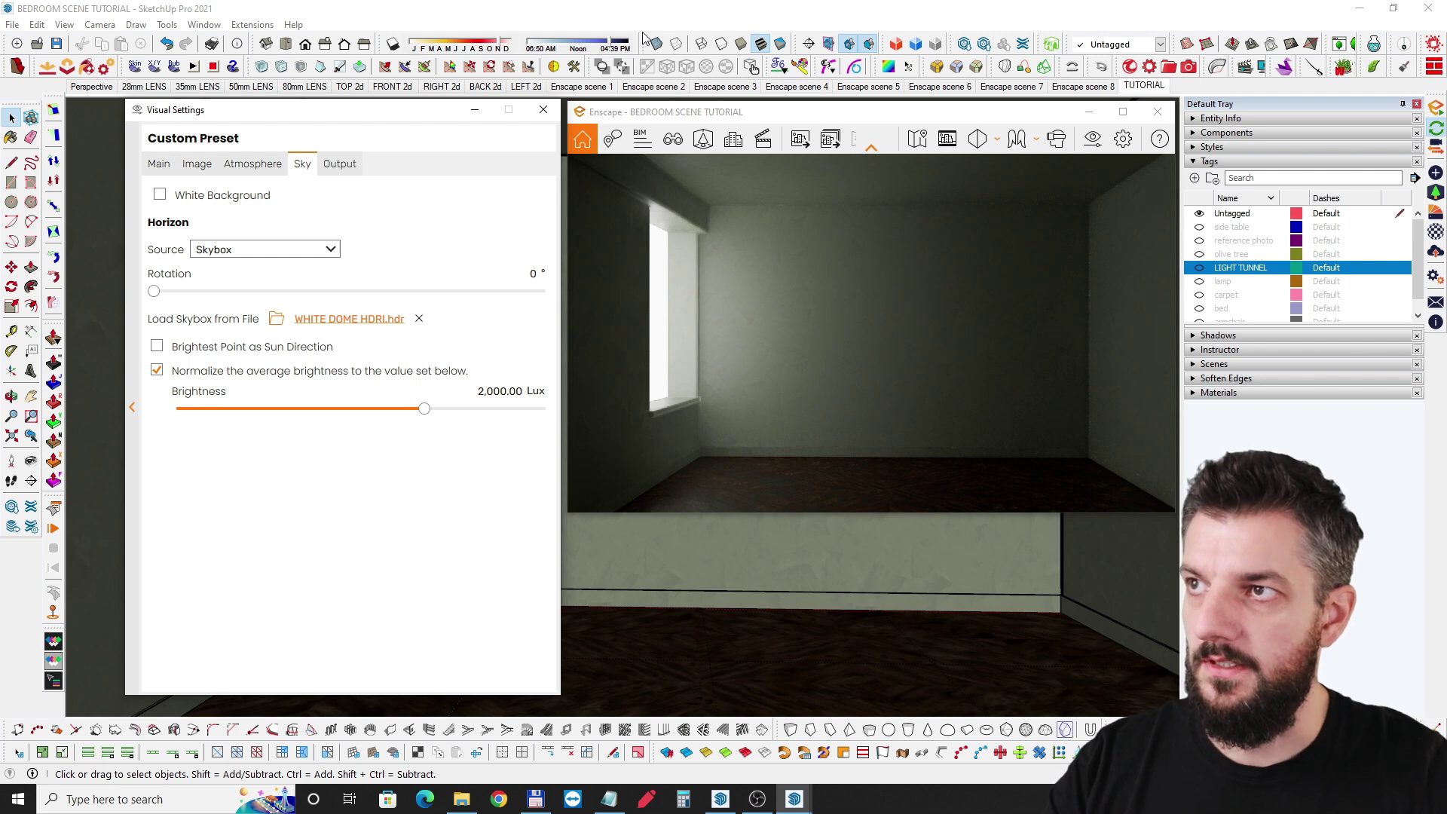
pyautogui.click(339, 163)
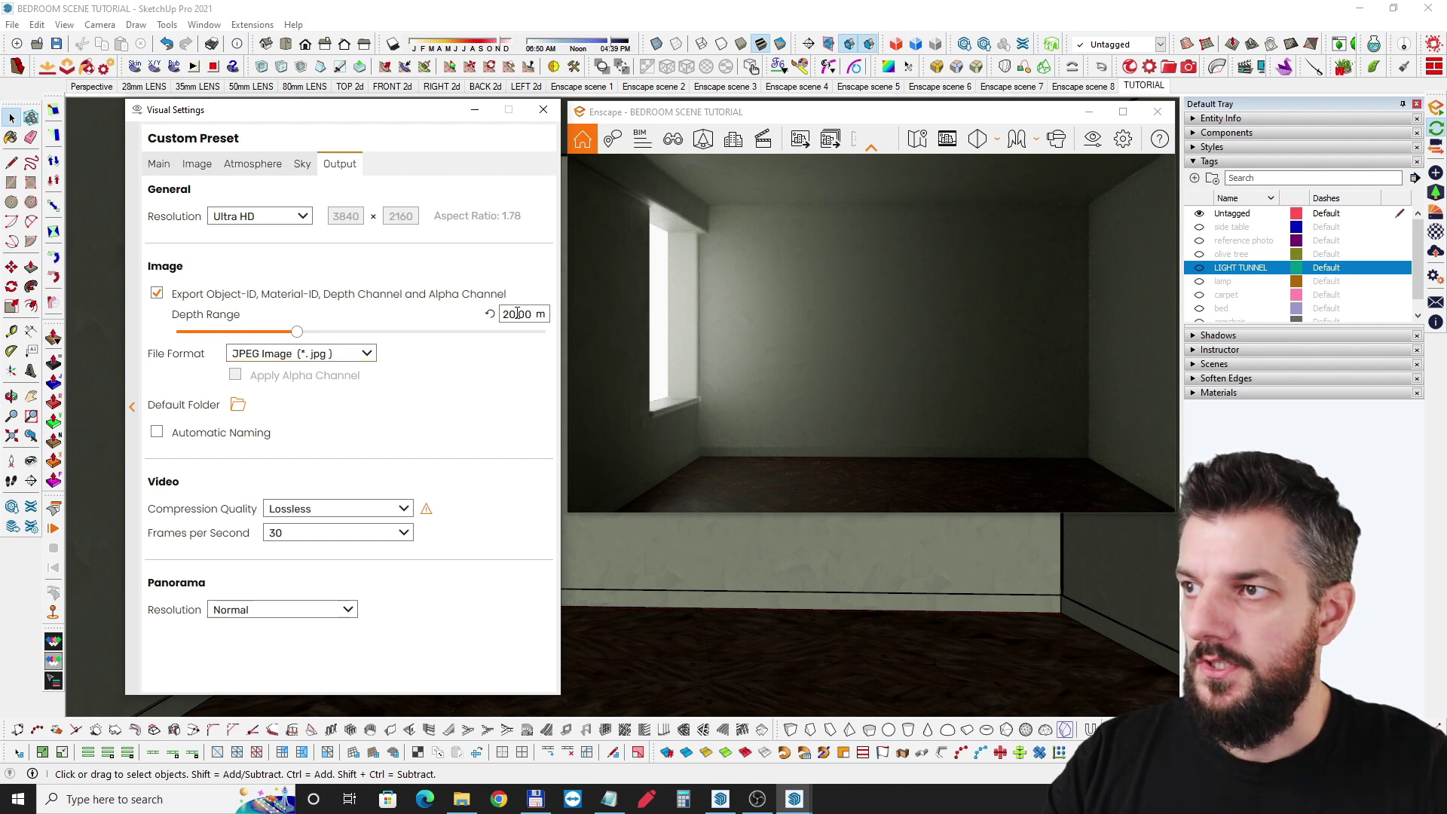
pyautogui.click(160, 165)
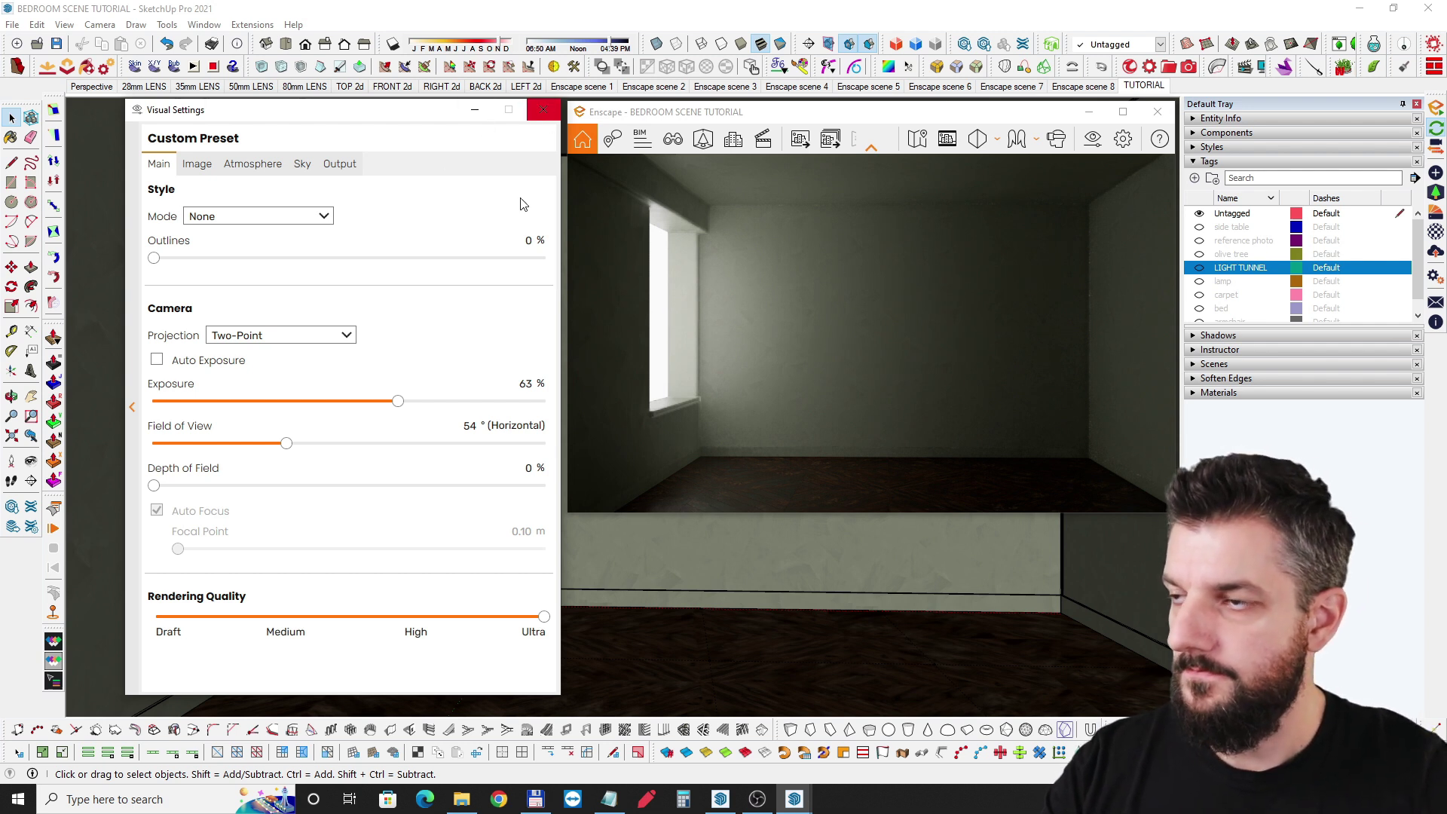
pyautogui.click(542, 111)
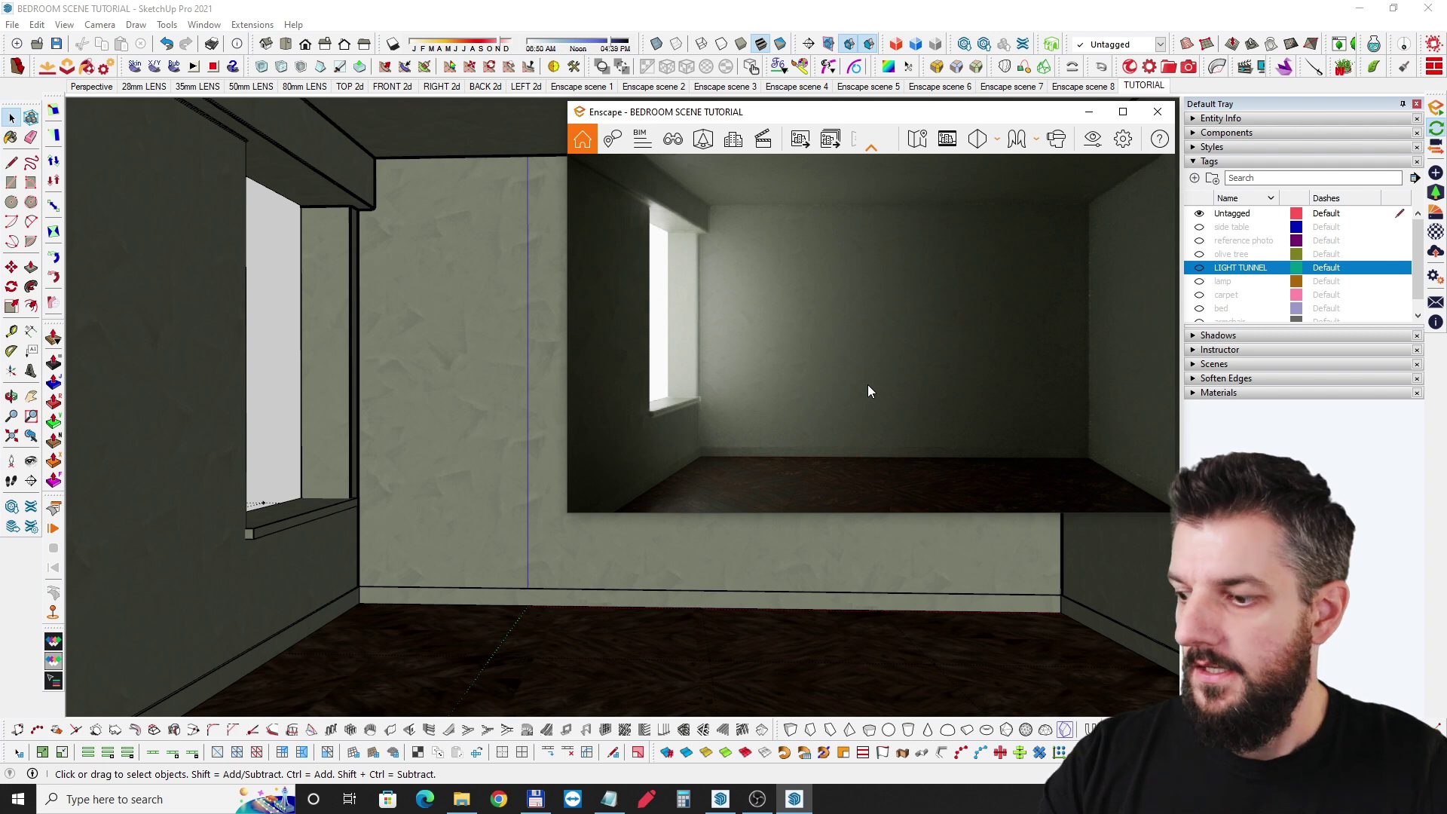
# Orbit and zoom out of the room so its window wall faces the camera
pyautogui.moveTo(327, 393)
pyautogui.mouseDown(button='middle')
pyautogui.moveTo(572, 499)
pyautogui.moveTo(485, 472)
pyautogui.moveTo(791, 403)
pyautogui.mouseUp(button='middle')
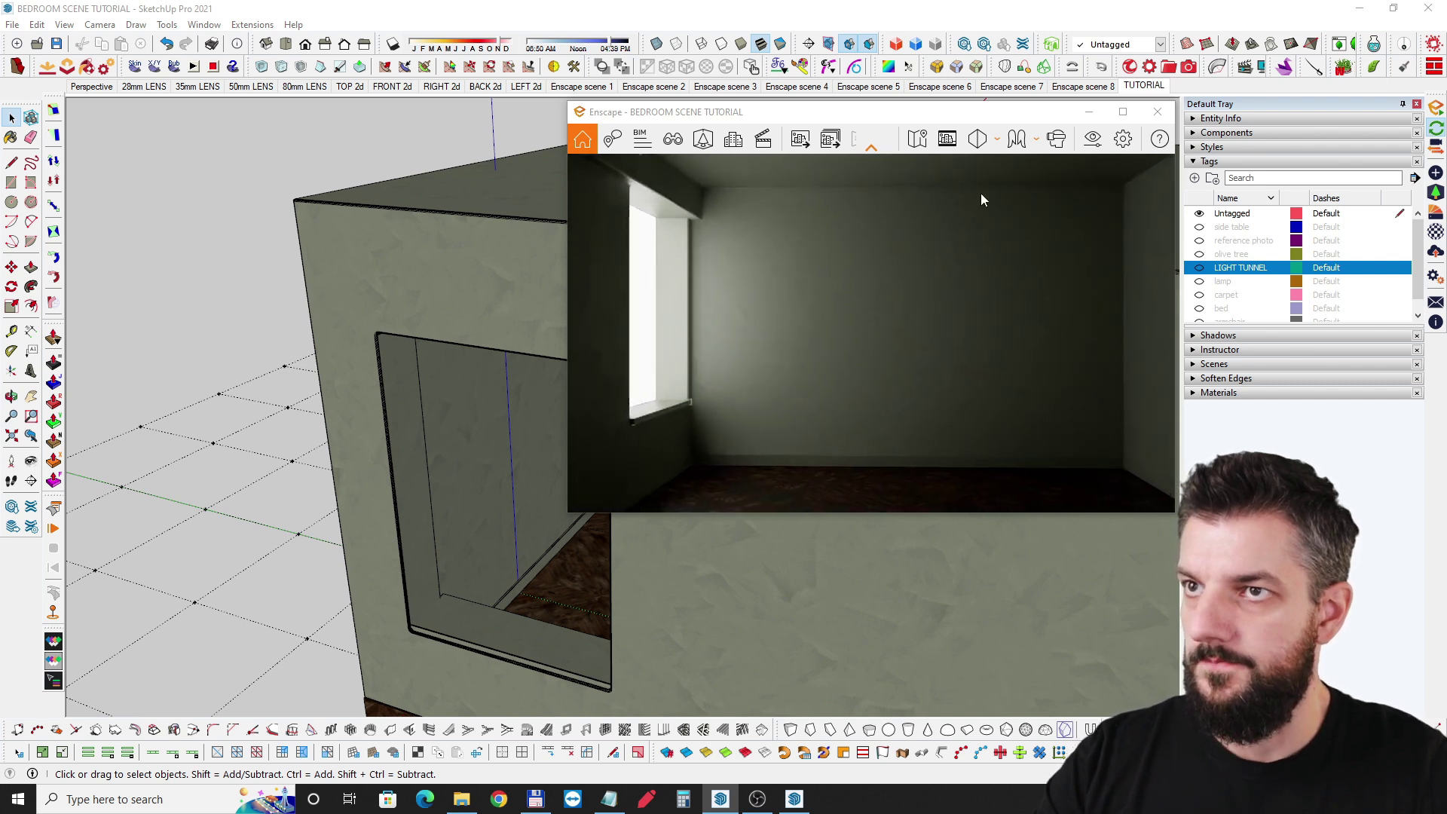
pyautogui.moveTo(435, 401)
pyautogui.mouseDown(button='middle')
pyautogui.moveTo(371, 398)
pyautogui.moveTo(365, 360)
pyautogui.moveTo(367, 433)
pyautogui.moveTo(433, 418)
pyautogui.mouseUp(button='middle')
pyautogui.scroll(-3, 365, 377)
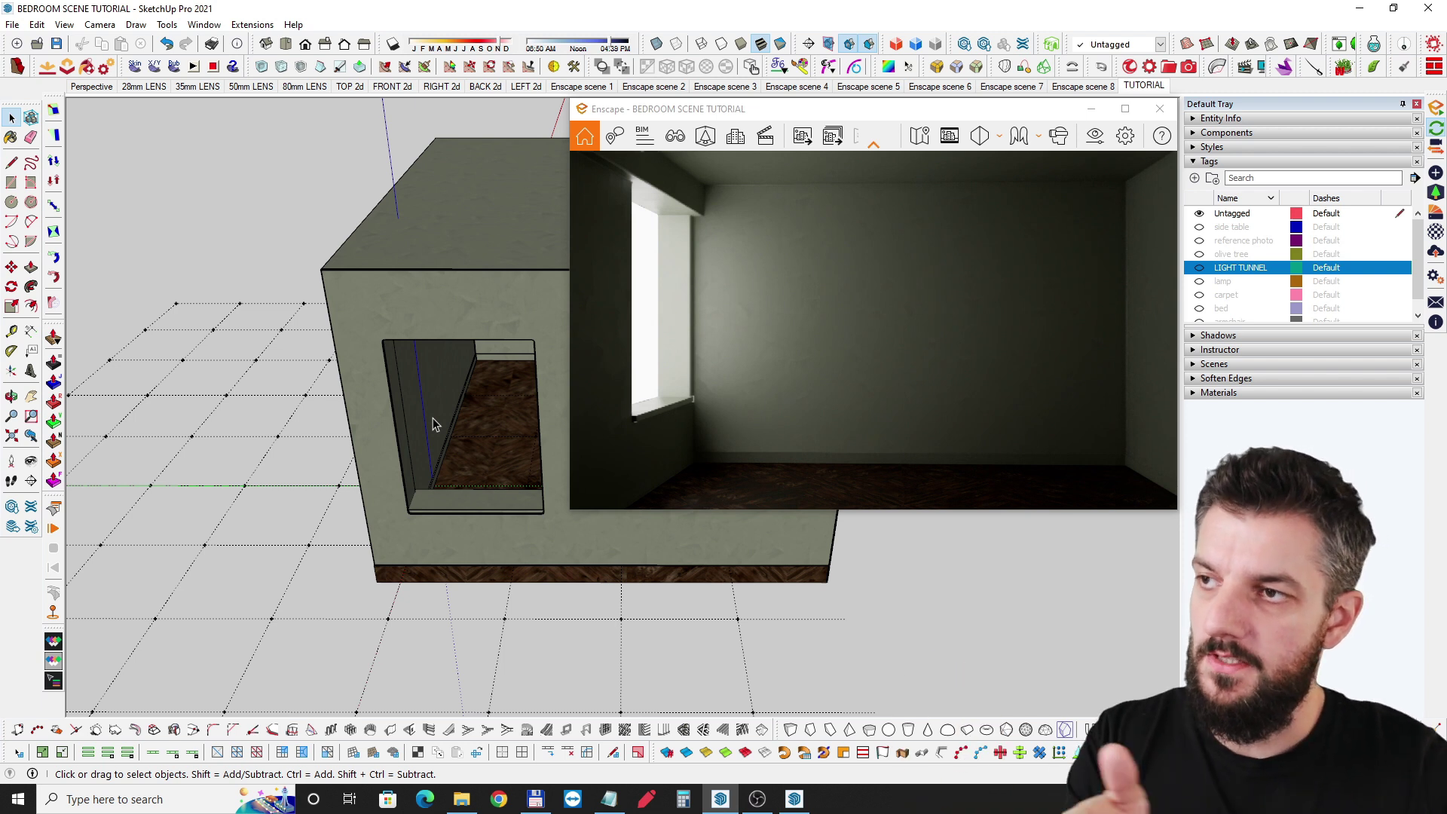
# Draw a rectangle around the window and push/pull it outward into a box
pyautogui.press('r')
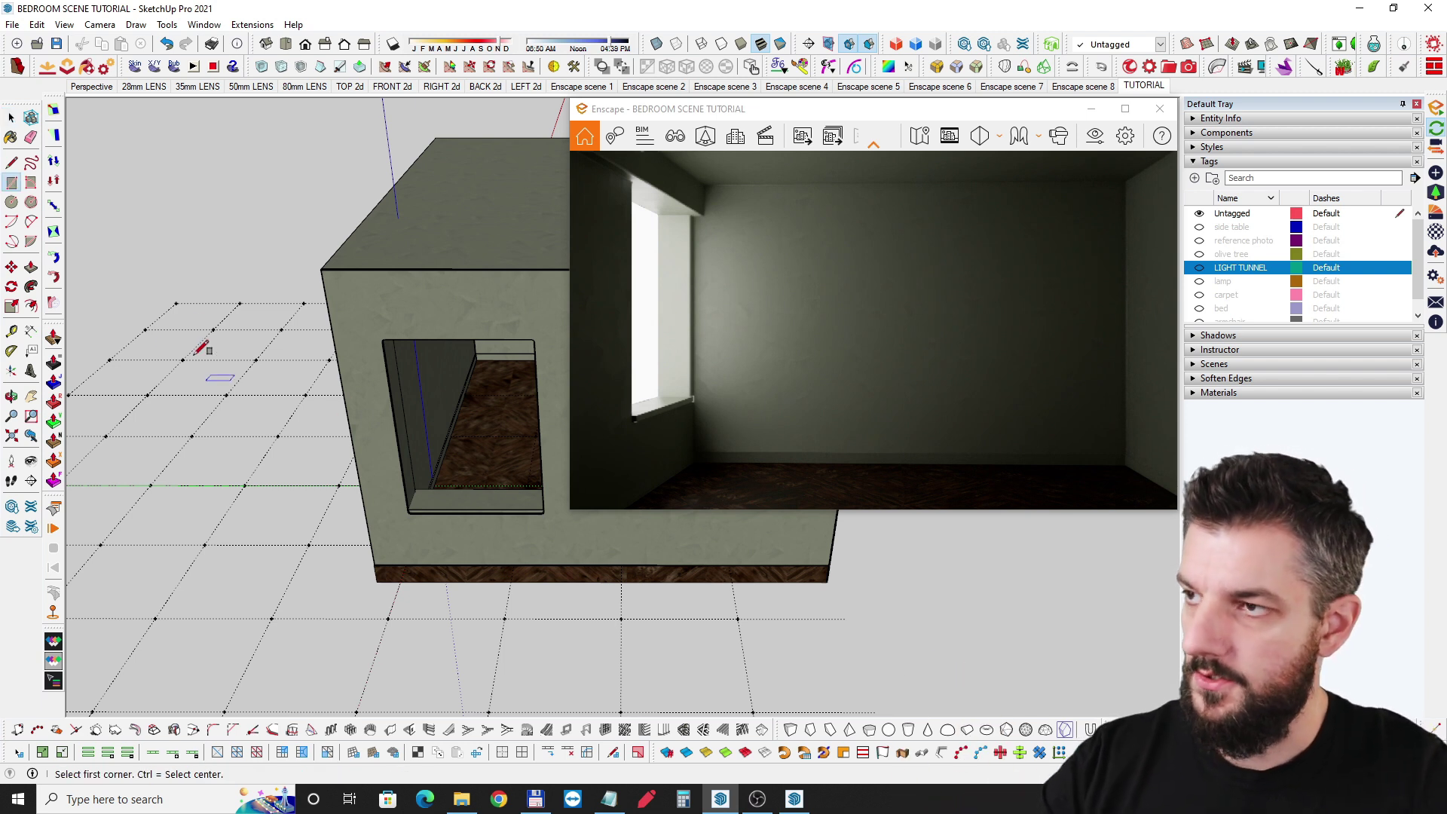
pyautogui.click(362, 322)
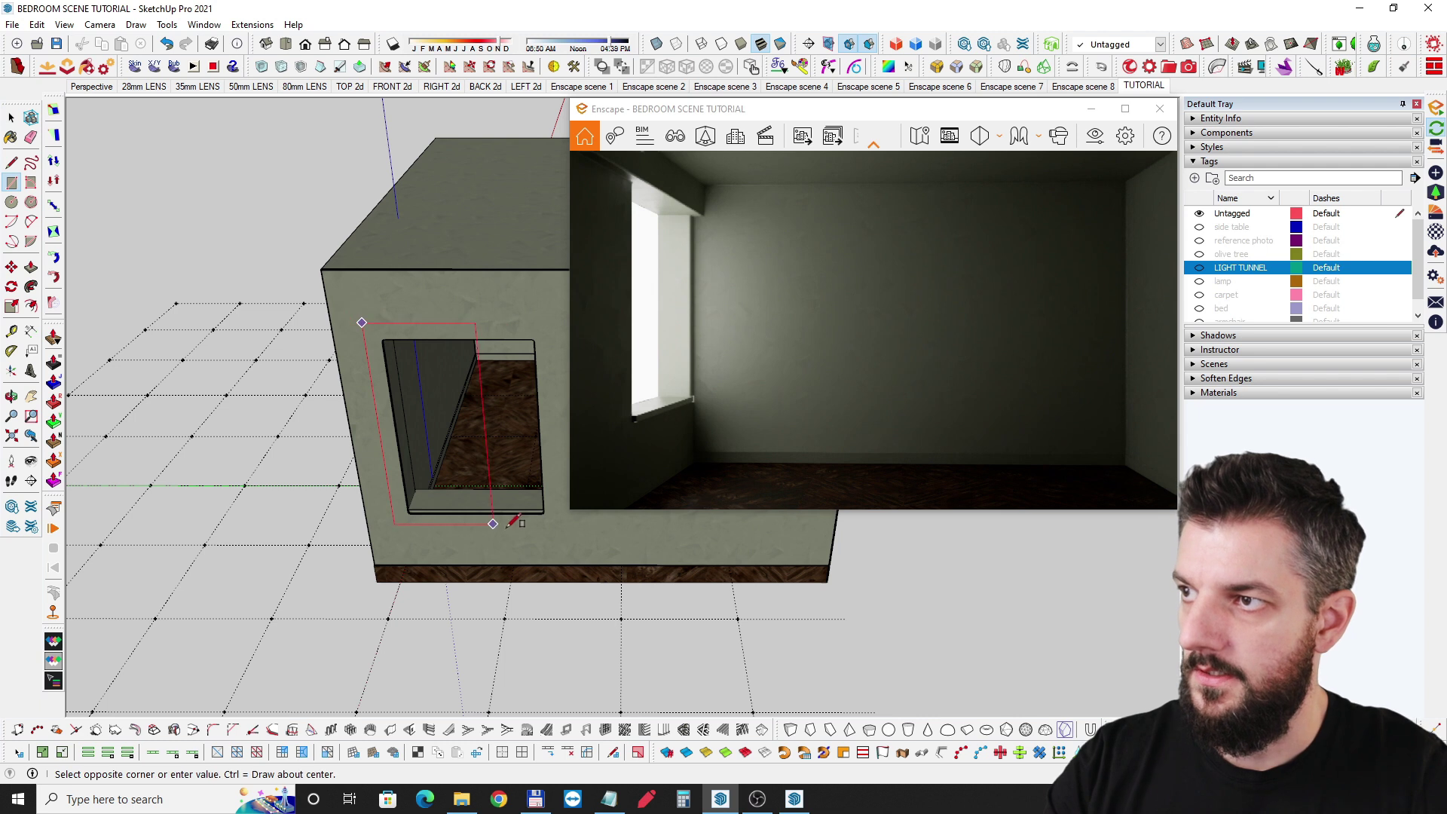
pyautogui.click(558, 521)
pyautogui.press('space')
pyautogui.moveTo(501, 468); pyautogui.dragTo(432, 443, button='middle')
pyautogui.press('p')
pyautogui.moveTo(454, 426); pyautogui.dragTo(315, 572)
pyautogui.moveTo(307, 589); pyautogui.dragTo(306, 513, button='middle')
pyautogui.moveTo(306, 513); pyautogui.dragTo(271, 550)
pyautogui.press('space')
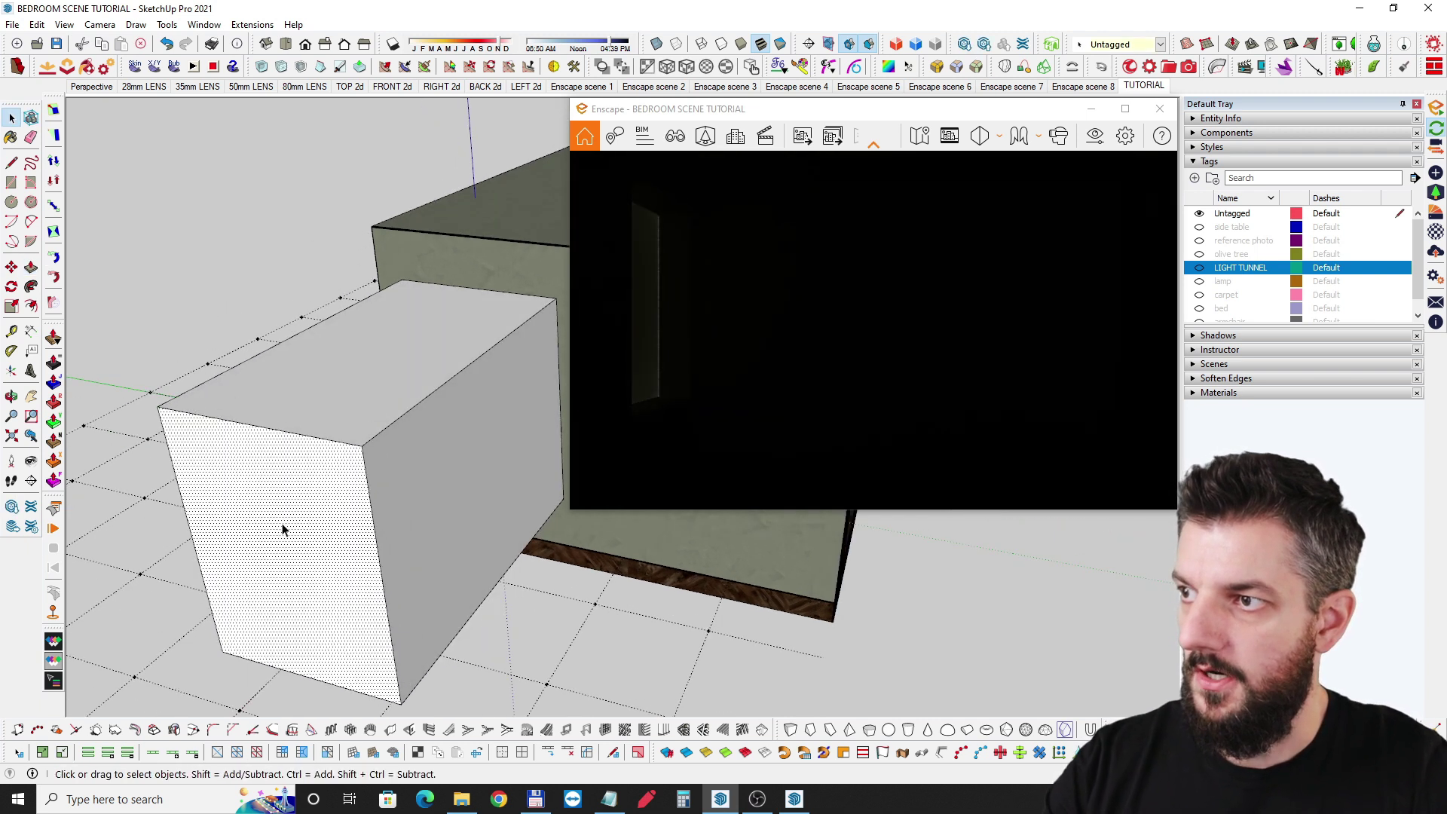
pyautogui.scroll(-3, 284, 533)
# Select the whole box and reverse its faces
pyautogui.moveTo(353, 490)
pyautogui.mouseDown(button='middle')
pyautogui.moveTo(468, 382)
pyautogui.moveTo(264, 473)
pyautogui.moveTo(446, 350)
pyautogui.mouseUp(button='middle')
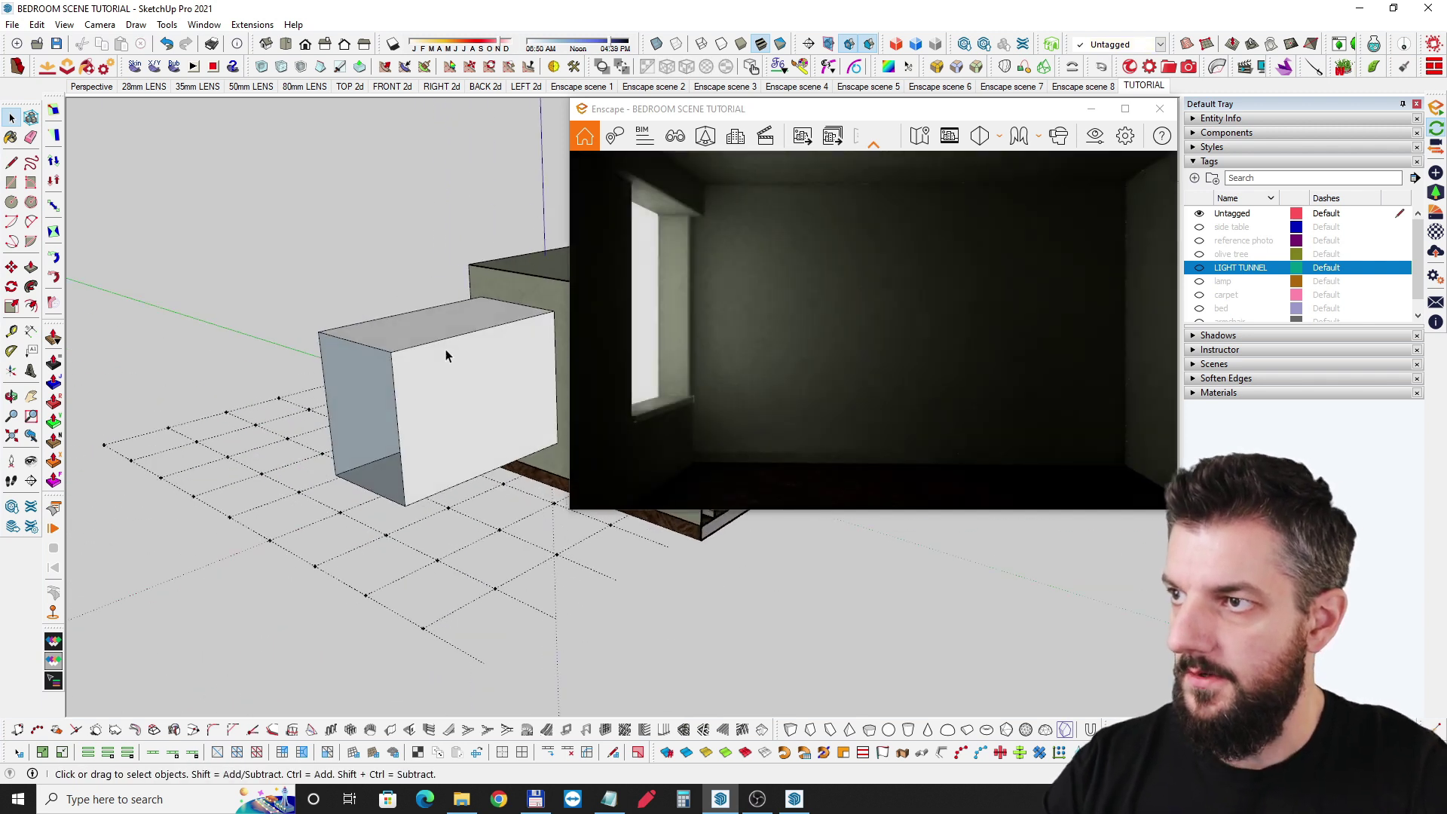
pyautogui.tripleClick(445, 350)
pyautogui.rightClick(446, 349)
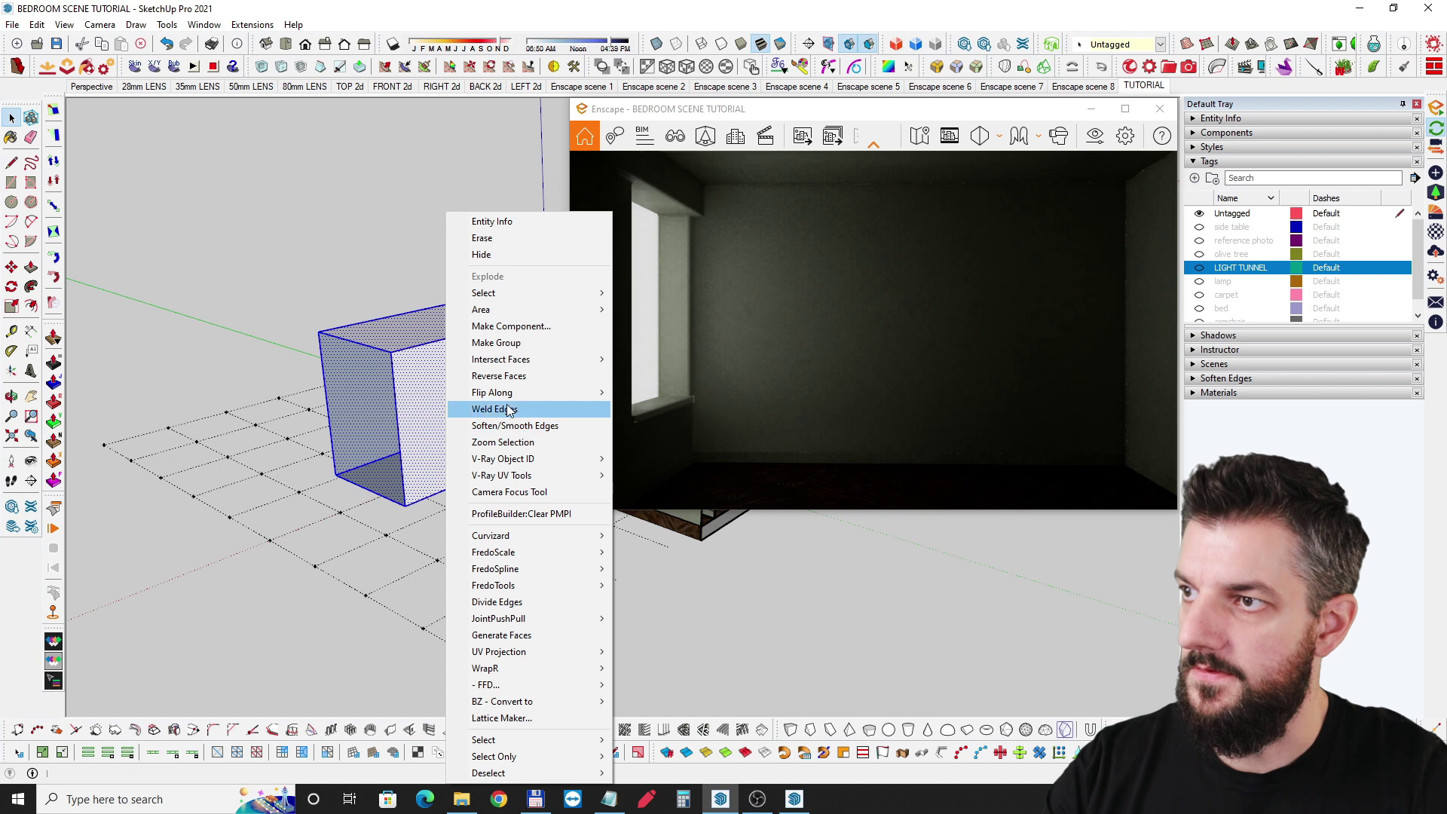
pyautogui.click(505, 376)
pyautogui.moveTo(339, 408)
pyautogui.mouseDown(button='middle')
pyautogui.moveTo(500, 390)
pyautogui.moveTo(413, 439)
pyautogui.moveTo(452, 490)
pyautogui.moveTo(245, 515)
pyautogui.mouseUp(button='middle')
pyautogui.scroll(4, 425, 485)
# Group the box faces and open the group for editing
pyautogui.hotkey('ctrl', 'g')
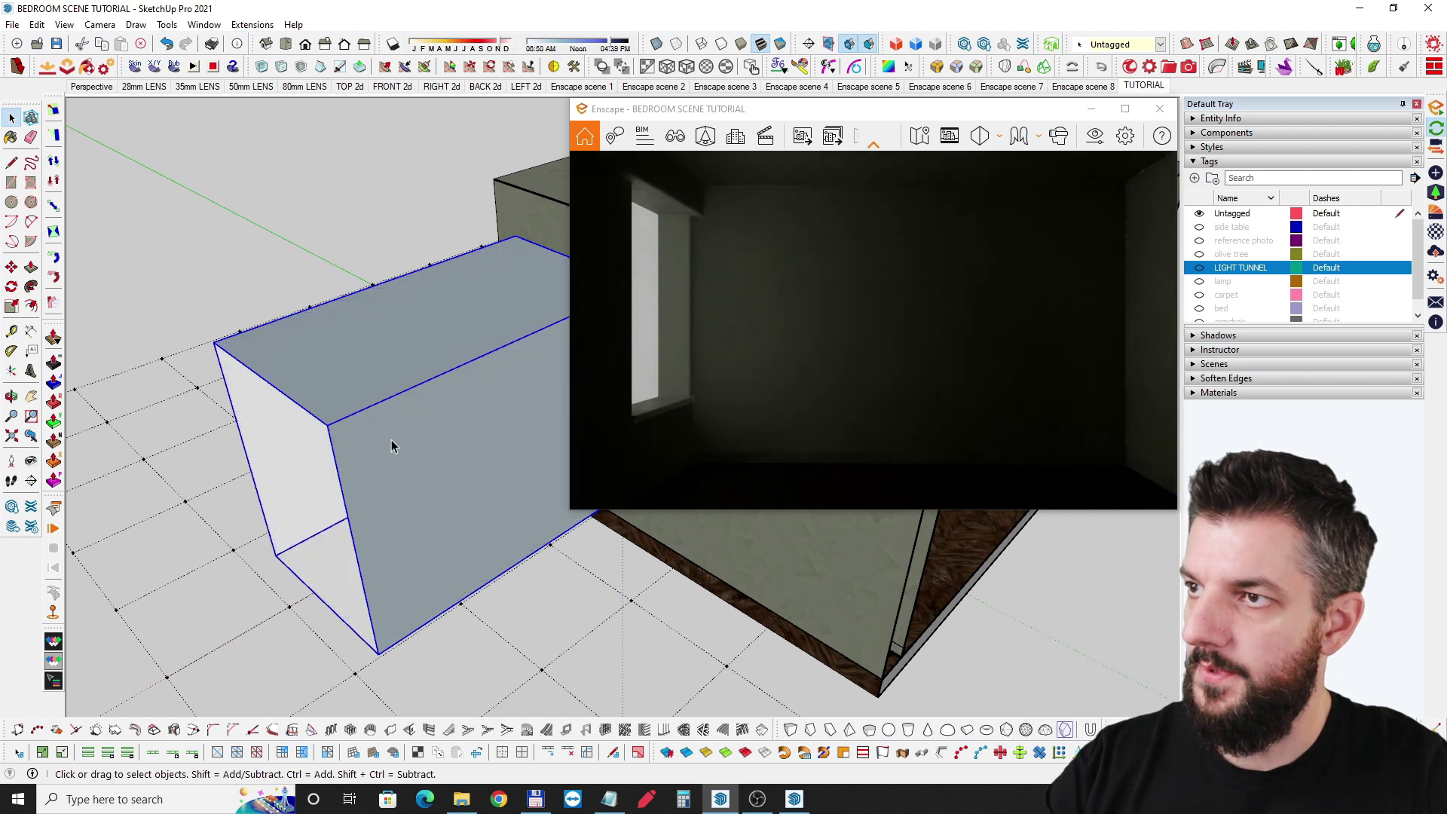
pyautogui.doubleClick(391, 439)
pyautogui.moveTo(391, 438)
pyautogui.mouseDown(button='middle')
pyautogui.moveTo(393, 469)
pyautogui.moveTo(378, 425)
pyautogui.moveTo(365, 443)
pyautogui.moveTo(359, 394)
pyautogui.moveTo(420, 414)
pyautogui.moveTo(422, 400)
pyautogui.mouseUp(button='middle')
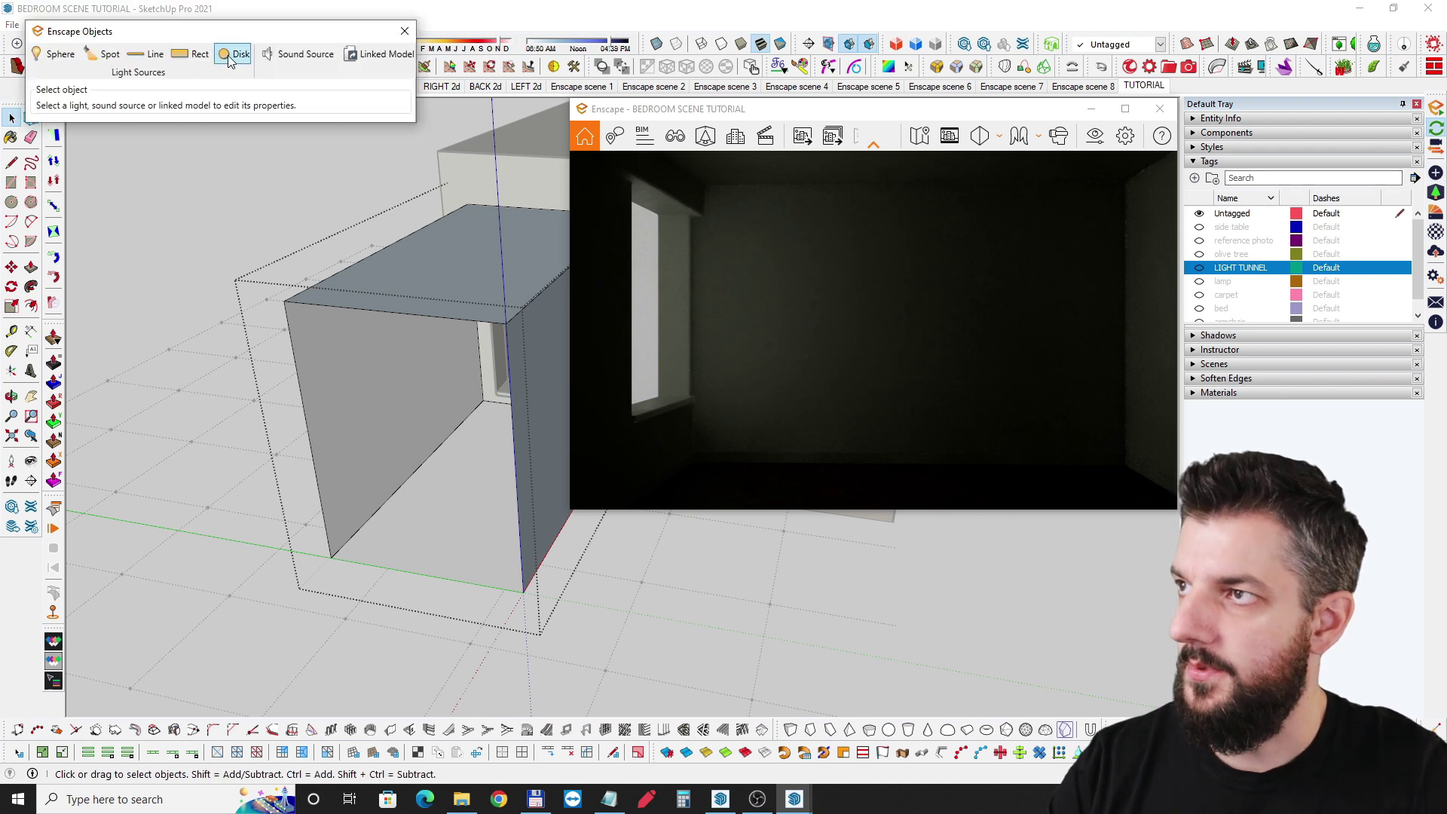
# Place an Enscape sphere light at the tunnel's near end
pyautogui.click(55, 56)
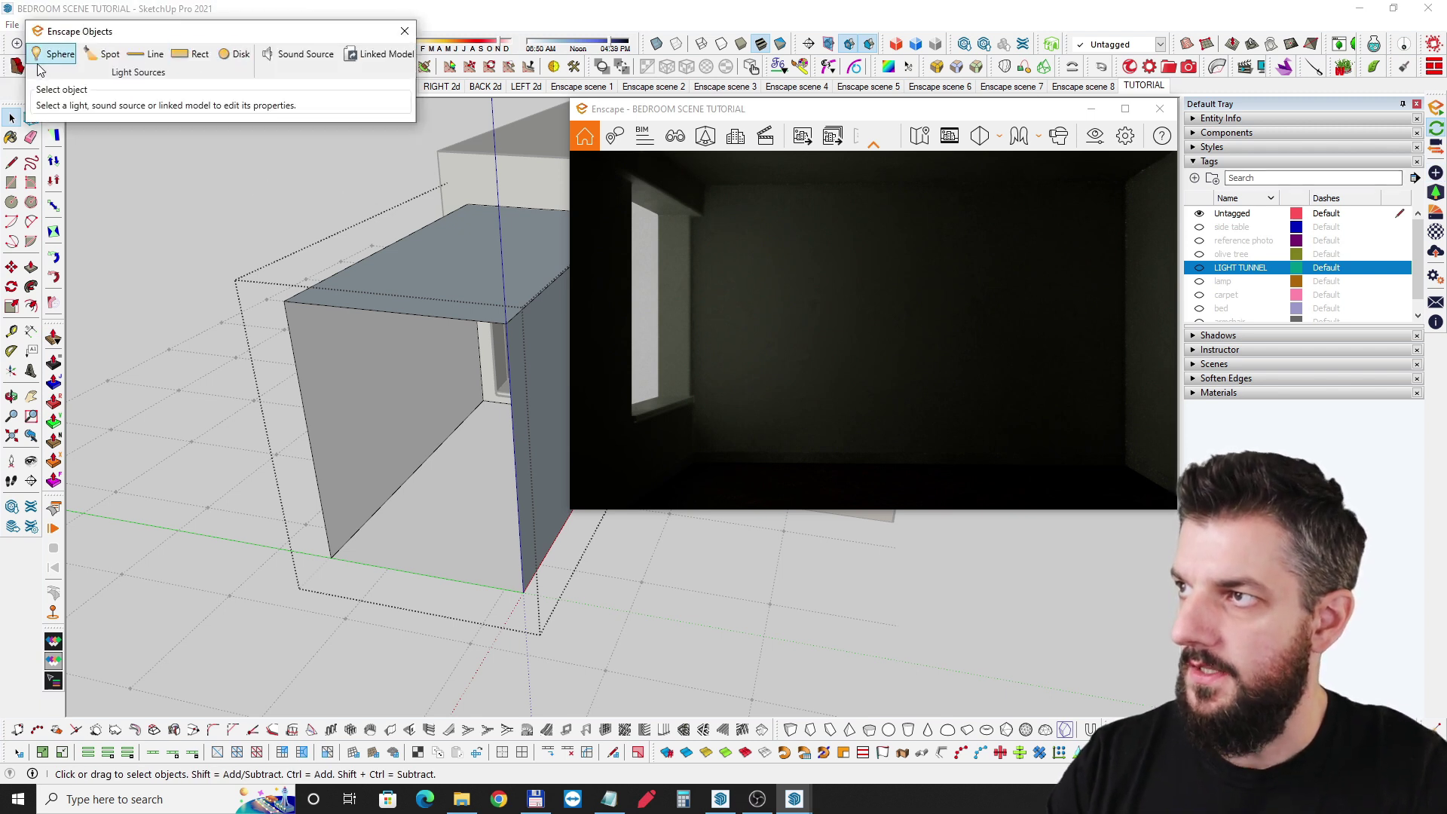
pyautogui.click(289, 309)
pyautogui.click(290, 340)
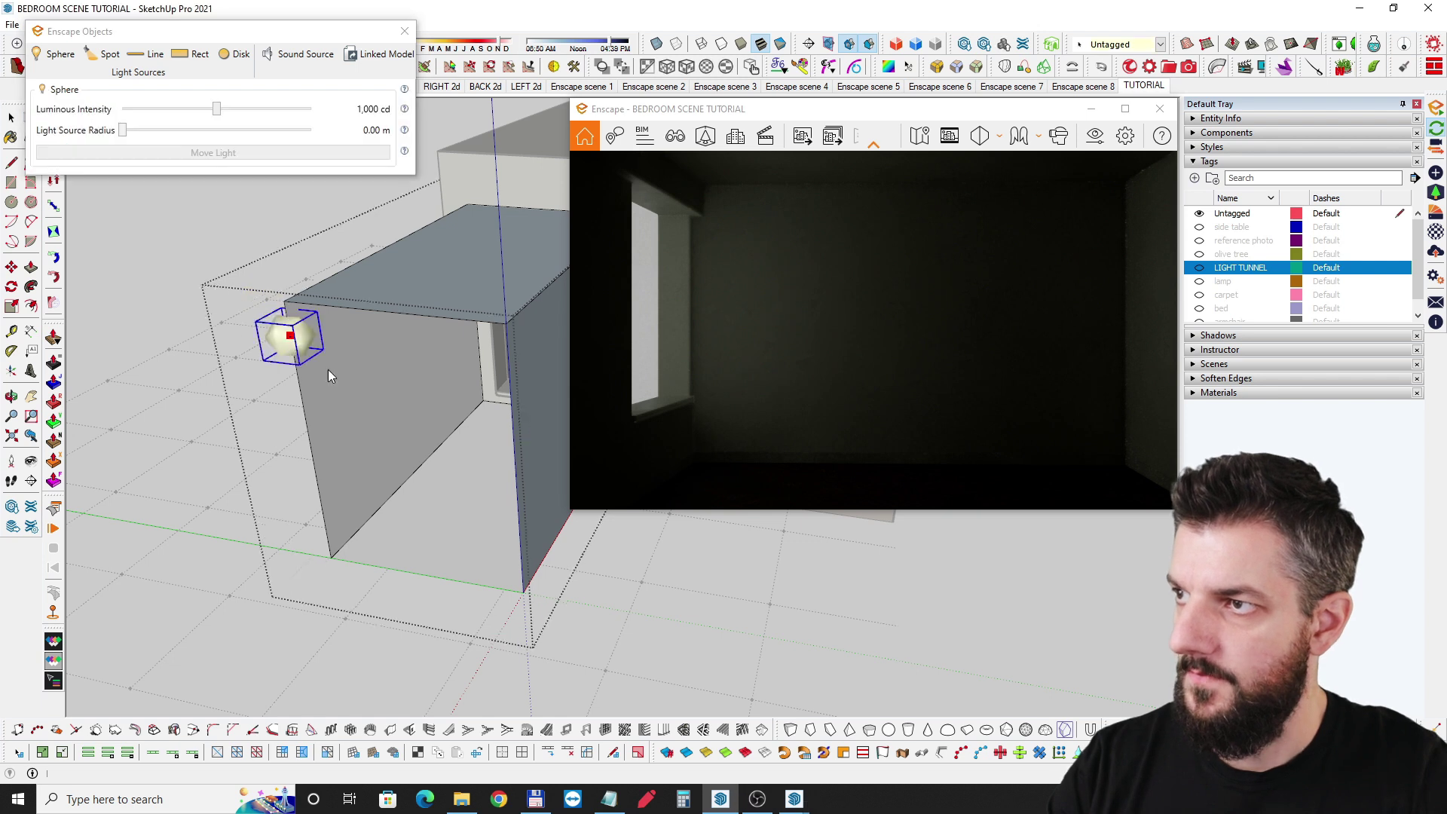
pyautogui.moveTo(303, 344); pyautogui.dragTo(400, 311, button='middle')
# Copy the sphere across with /2 to make an evenly spaced row of three
pyautogui.press('m')
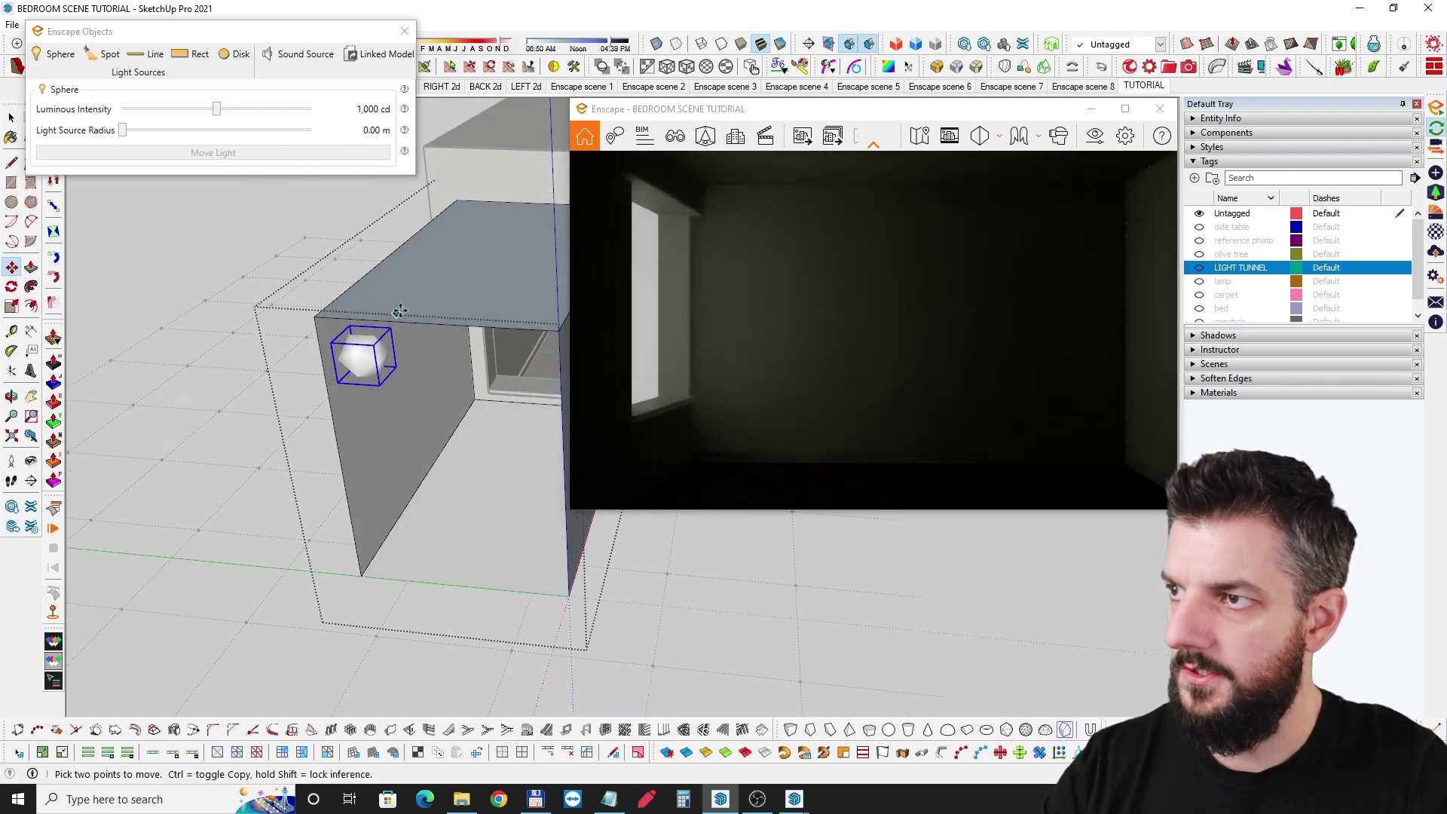
pyautogui.click(409, 322)
pyautogui.press('ctrl')
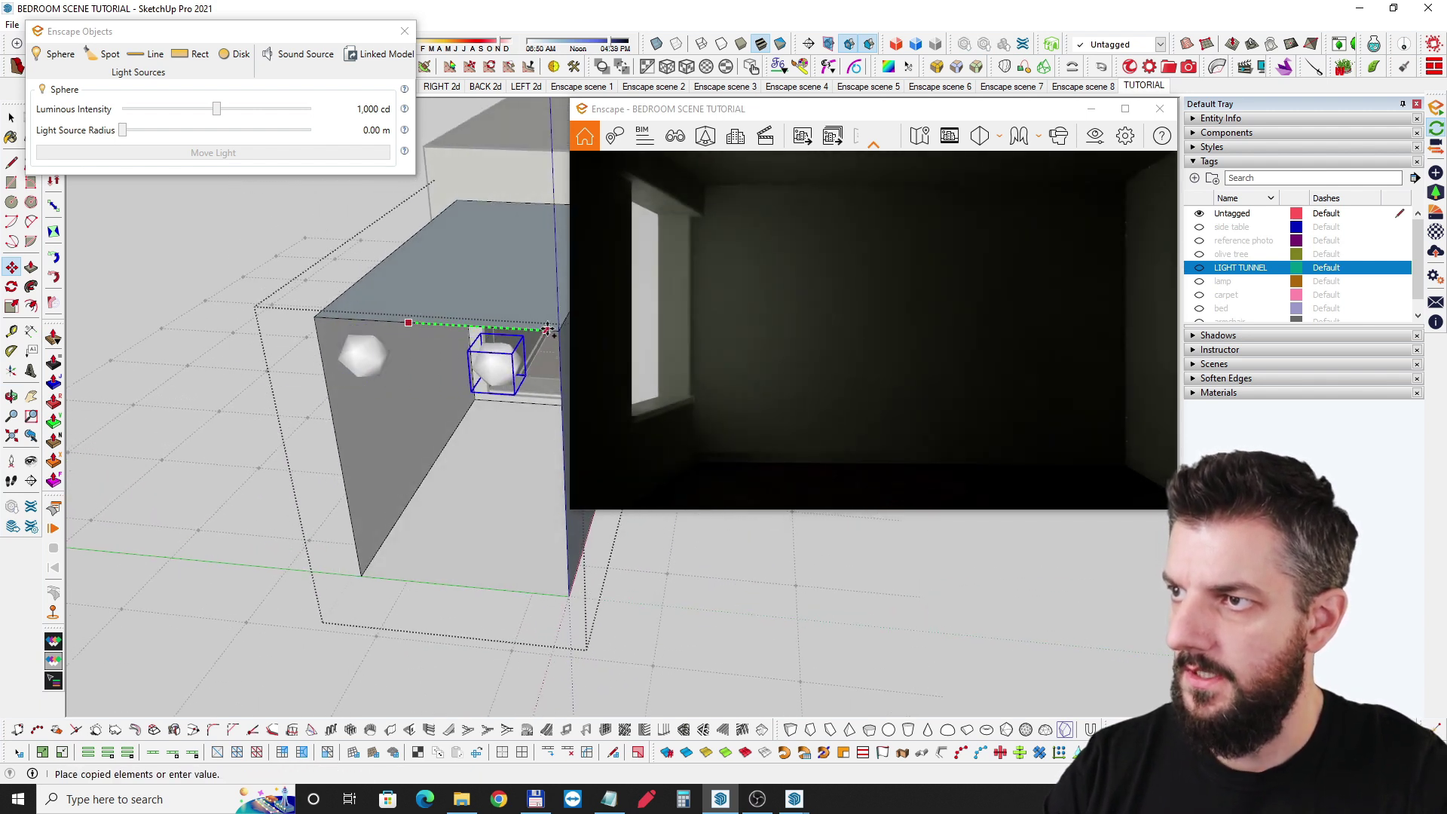
pyautogui.click(570, 597)
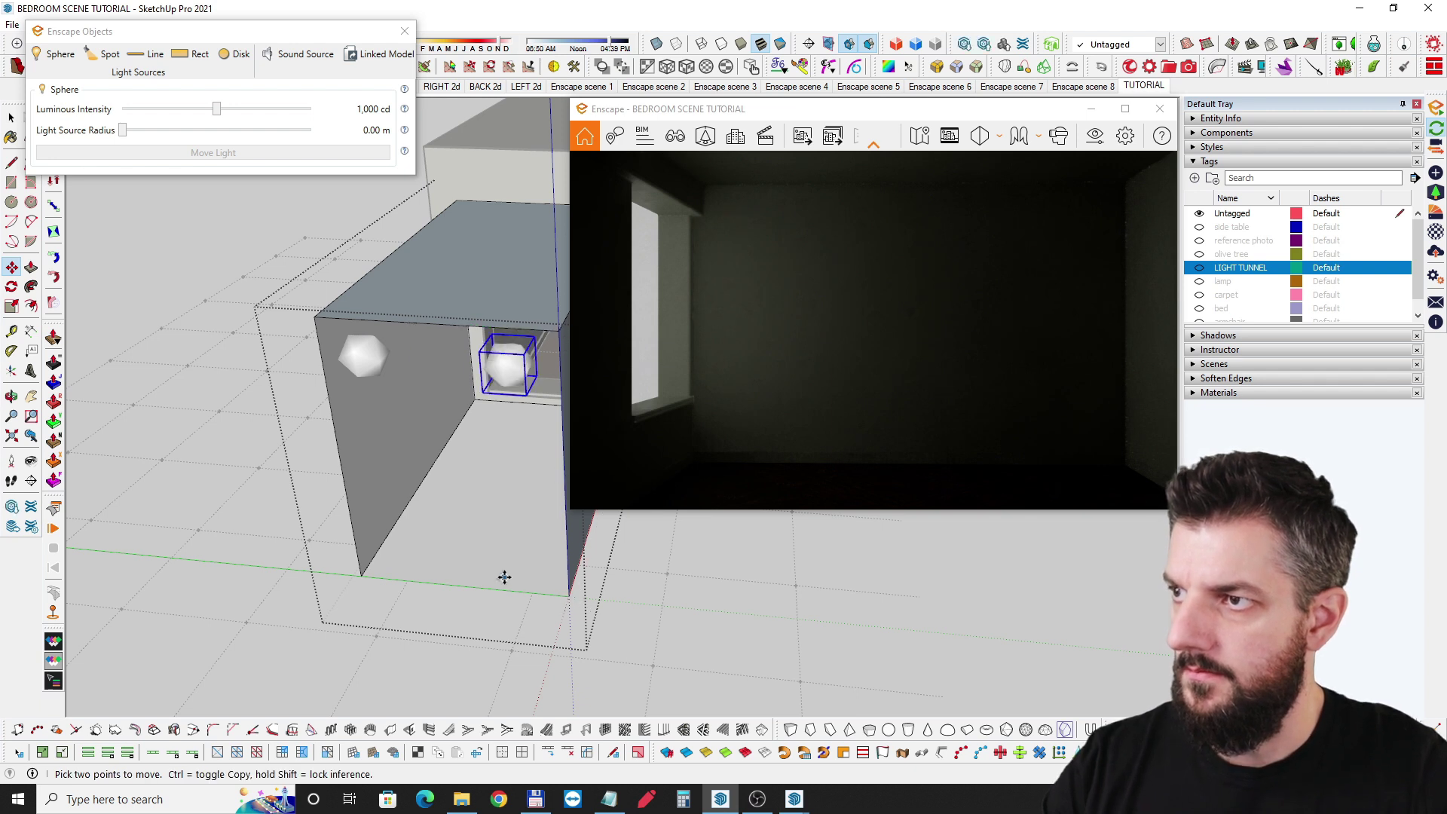
pyautogui.write('/2')
pyautogui.press('Return')
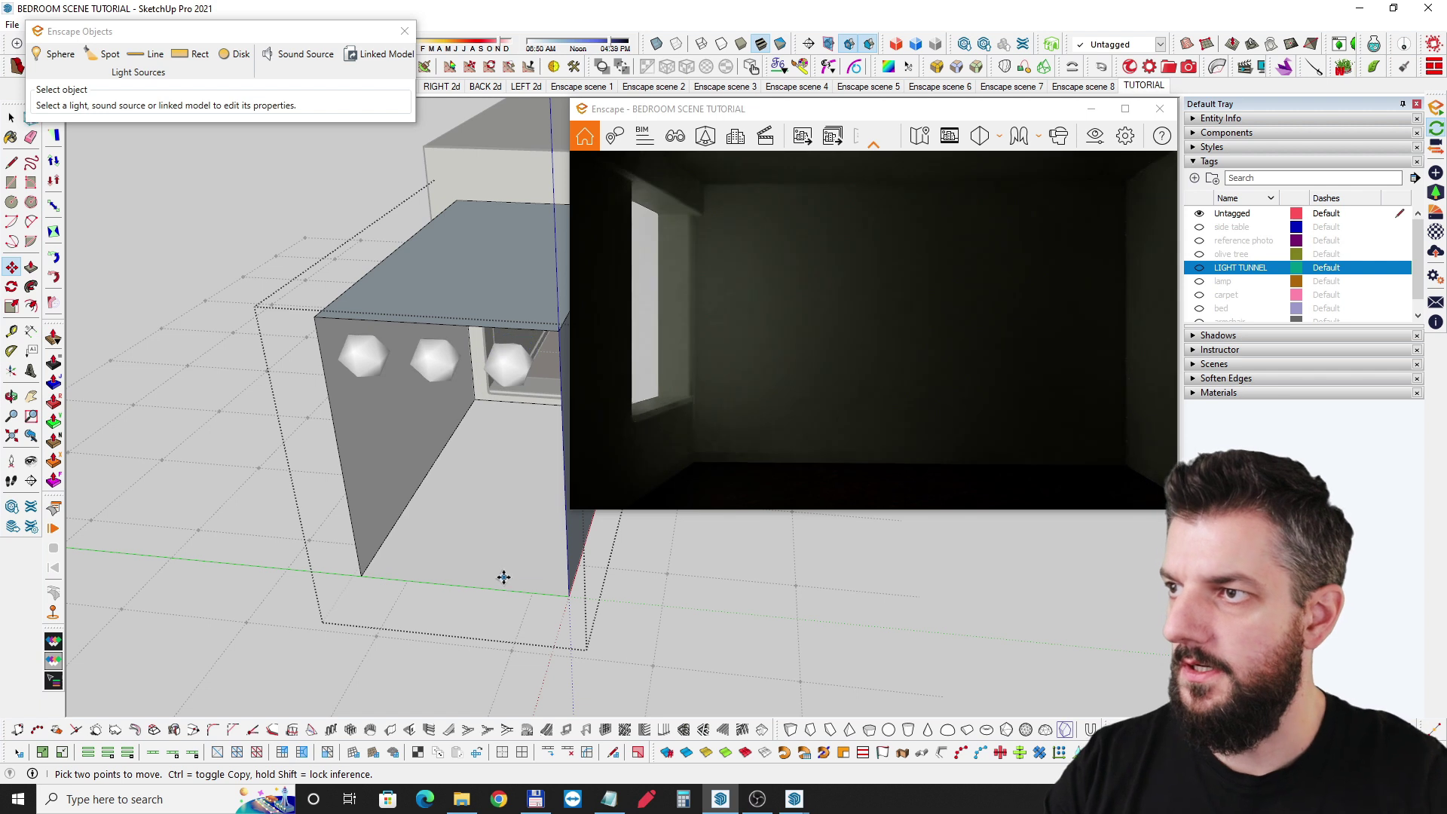
pyautogui.press('space')
# Select the row and copy it downward with /4 to make five rows
pyautogui.click(486, 370)
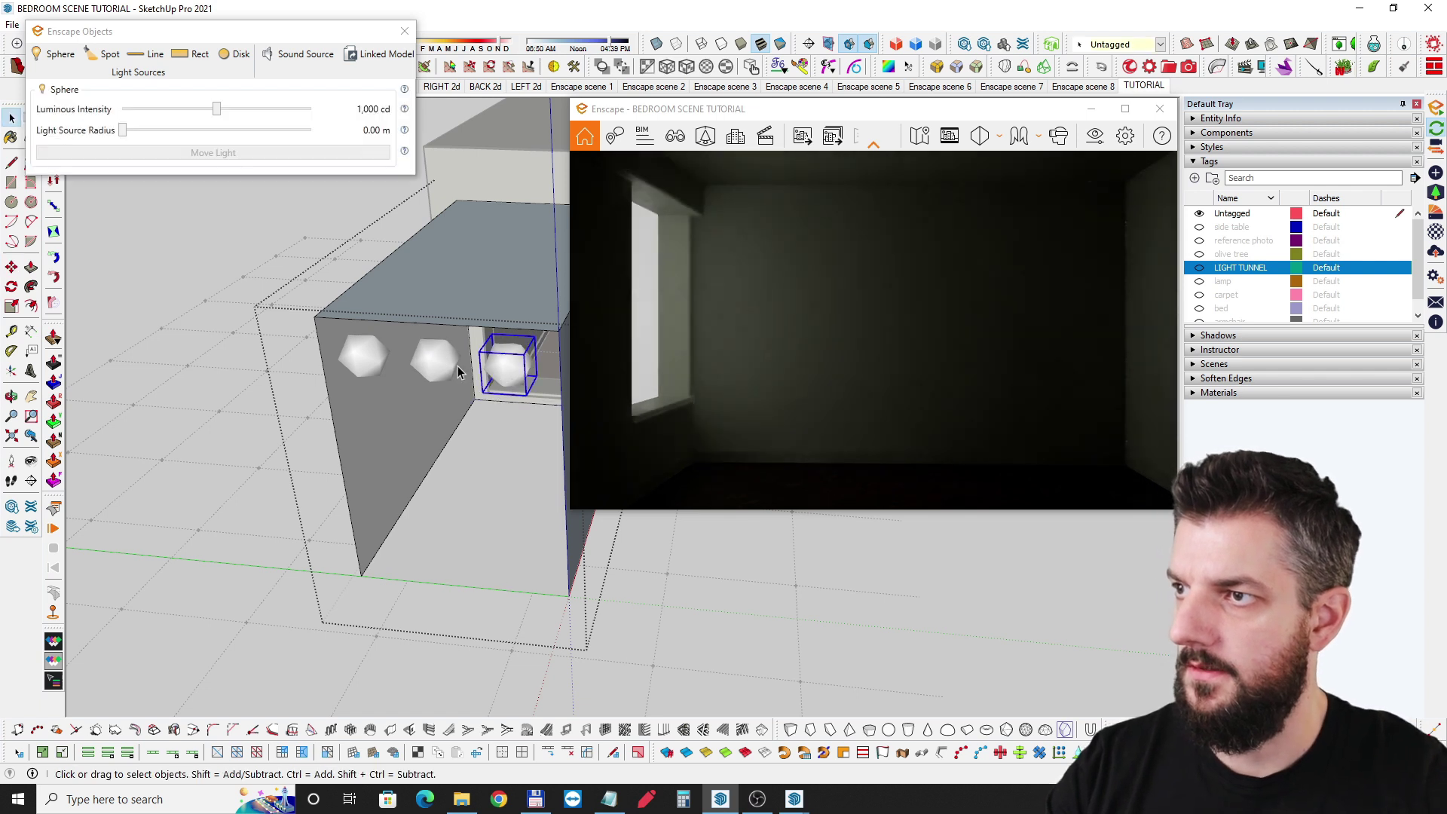
pyautogui.keyDown('shift'); pyautogui.click(433, 366); pyautogui.keyUp('shift')
pyautogui.moveTo(405, 418)
pyautogui.mouseDown(button='middle')
pyautogui.moveTo(301, 314)
pyautogui.moveTo(304, 360)
pyautogui.moveTo(607, 304)
pyautogui.mouseUp(button='middle')
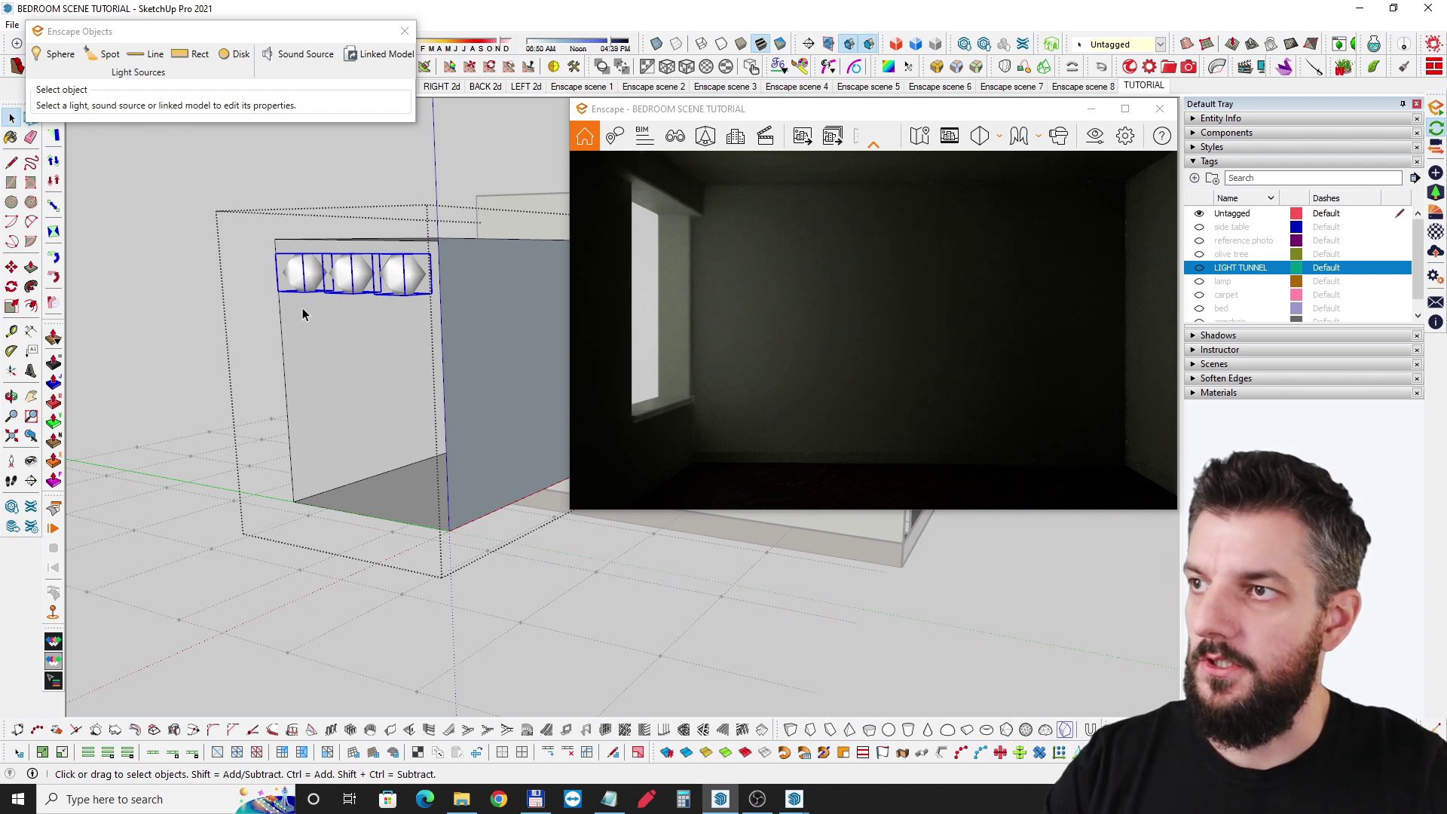
pyautogui.moveTo(352, 355)
pyautogui.mouseDown(button='middle')
pyautogui.moveTo(491, 342)
pyautogui.moveTo(398, 307)
pyautogui.moveTo(210, 316)
pyautogui.moveTo(480, 330)
pyautogui.moveTo(394, 349)
pyautogui.mouseUp(button='middle')
pyautogui.press('m')
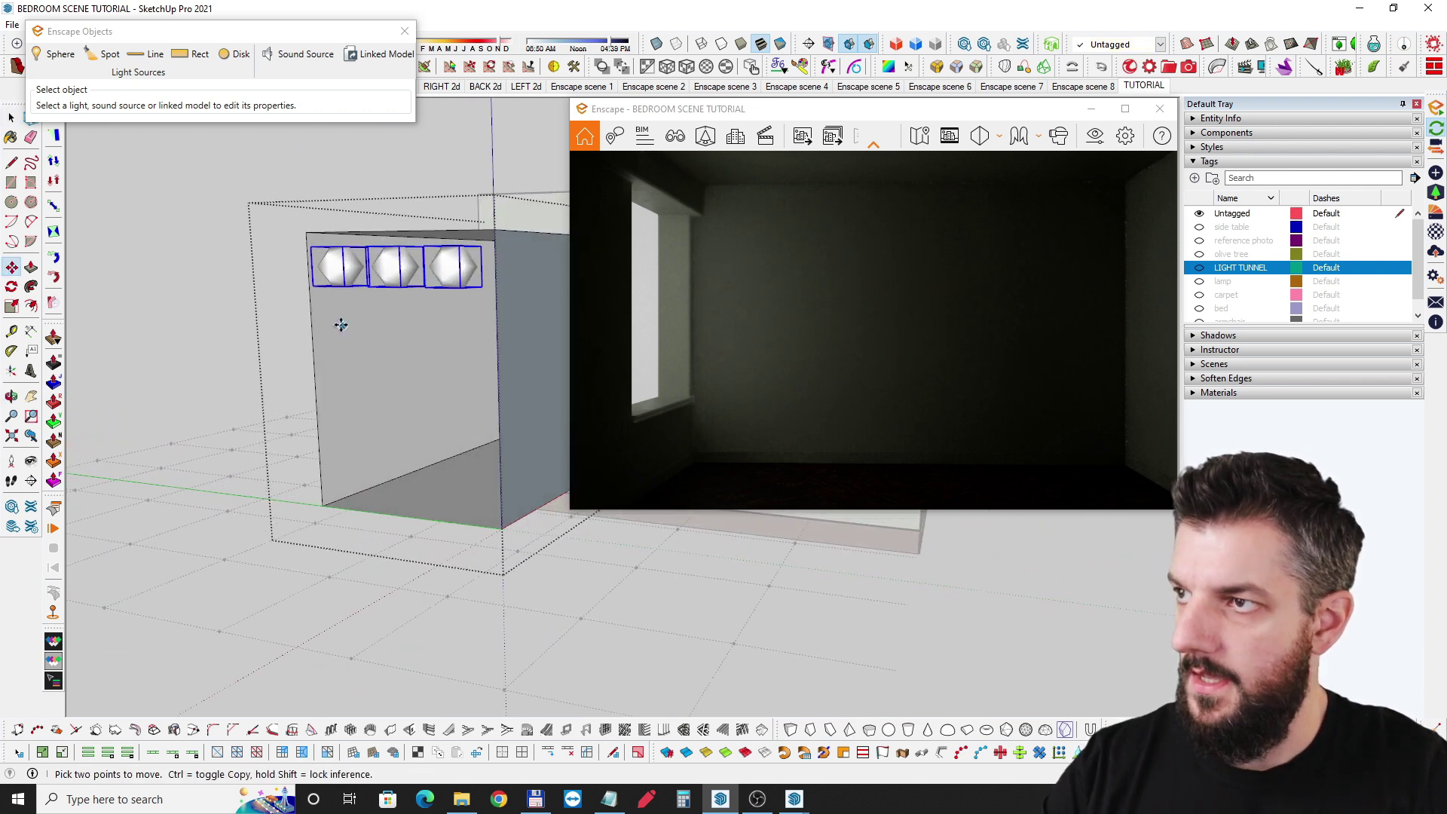
pyautogui.click(305, 233)
pyautogui.press('ctrl')
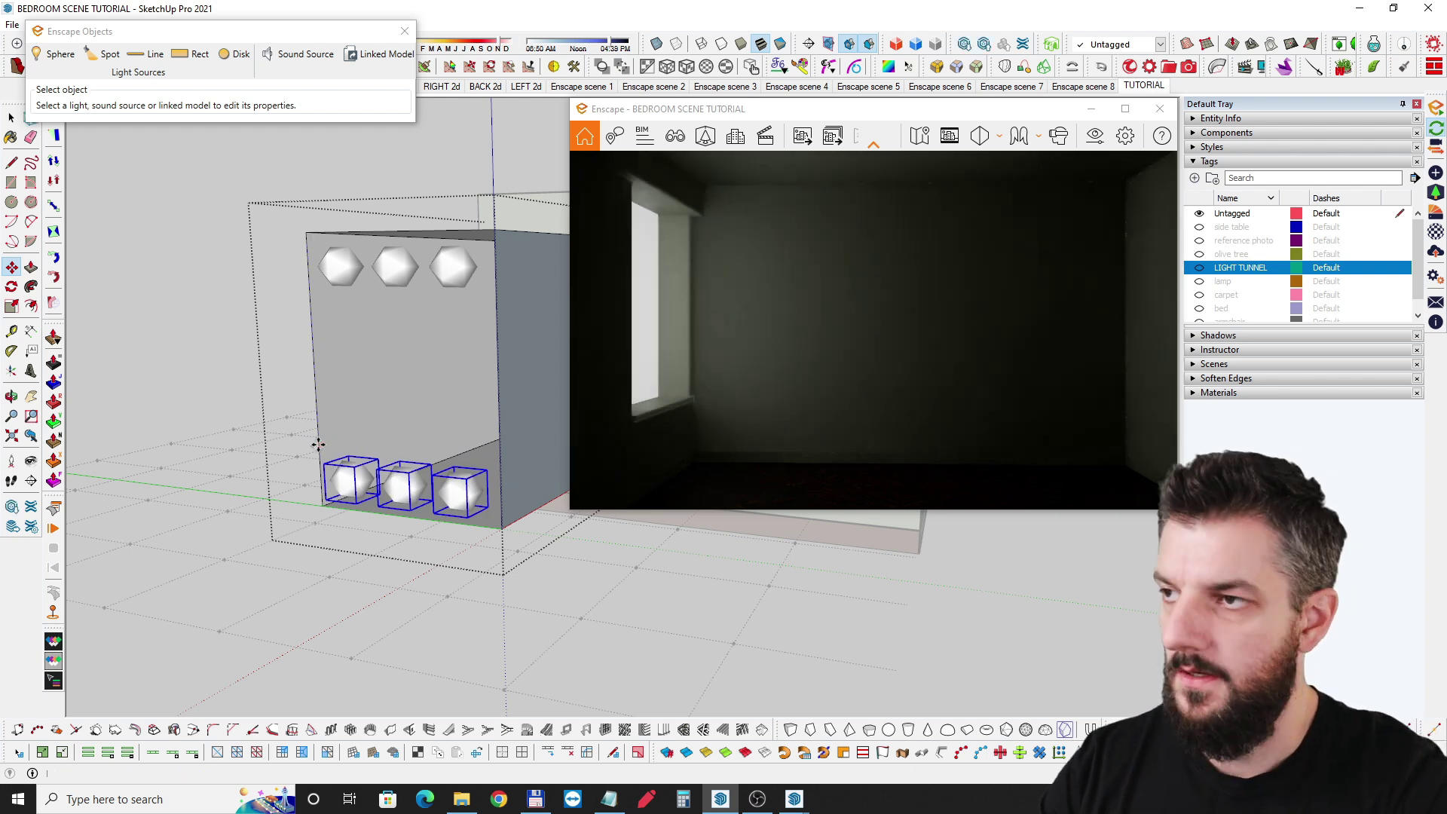
pyautogui.write('/4')
pyautogui.press('Return')
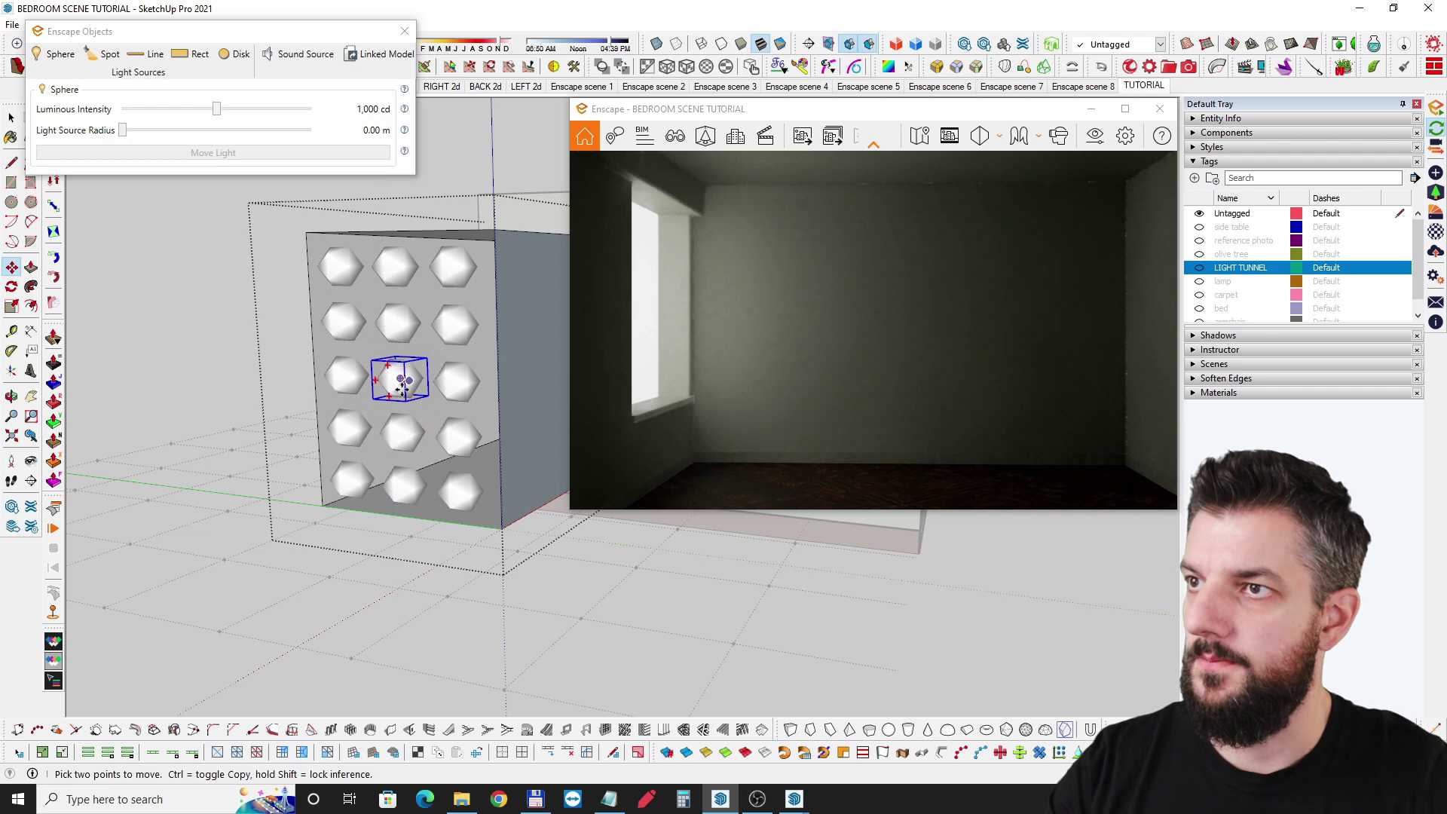
# Select a top-row sphere light and raise its luminous intensity to 6,942 cd
pyautogui.moveTo(404, 385)
pyautogui.mouseDown(button='middle')
pyautogui.moveTo(123, 404)
pyautogui.moveTo(291, 410)
pyautogui.moveTo(383, 379)
pyautogui.mouseUp(button='middle')
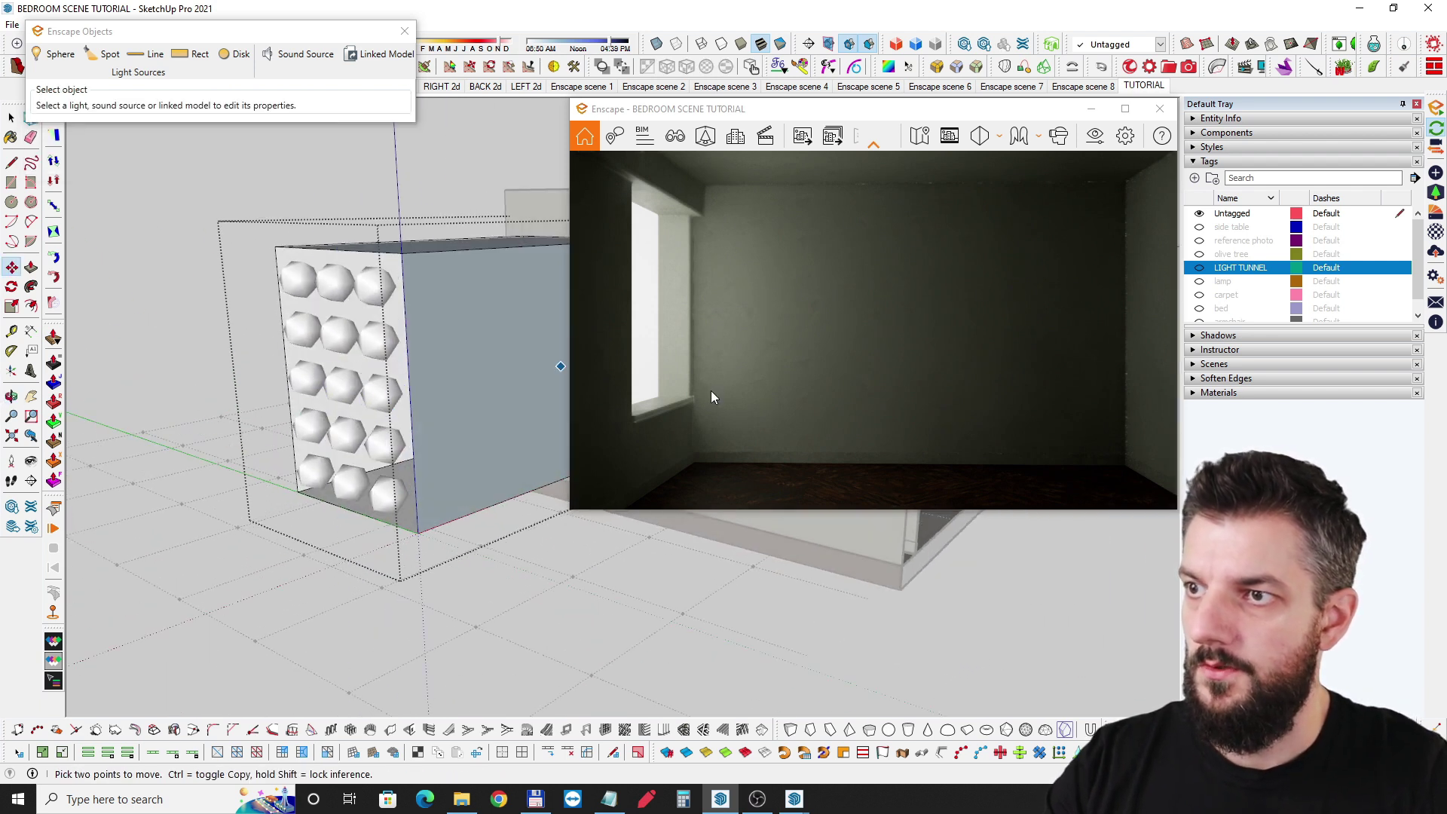
pyautogui.press('space')
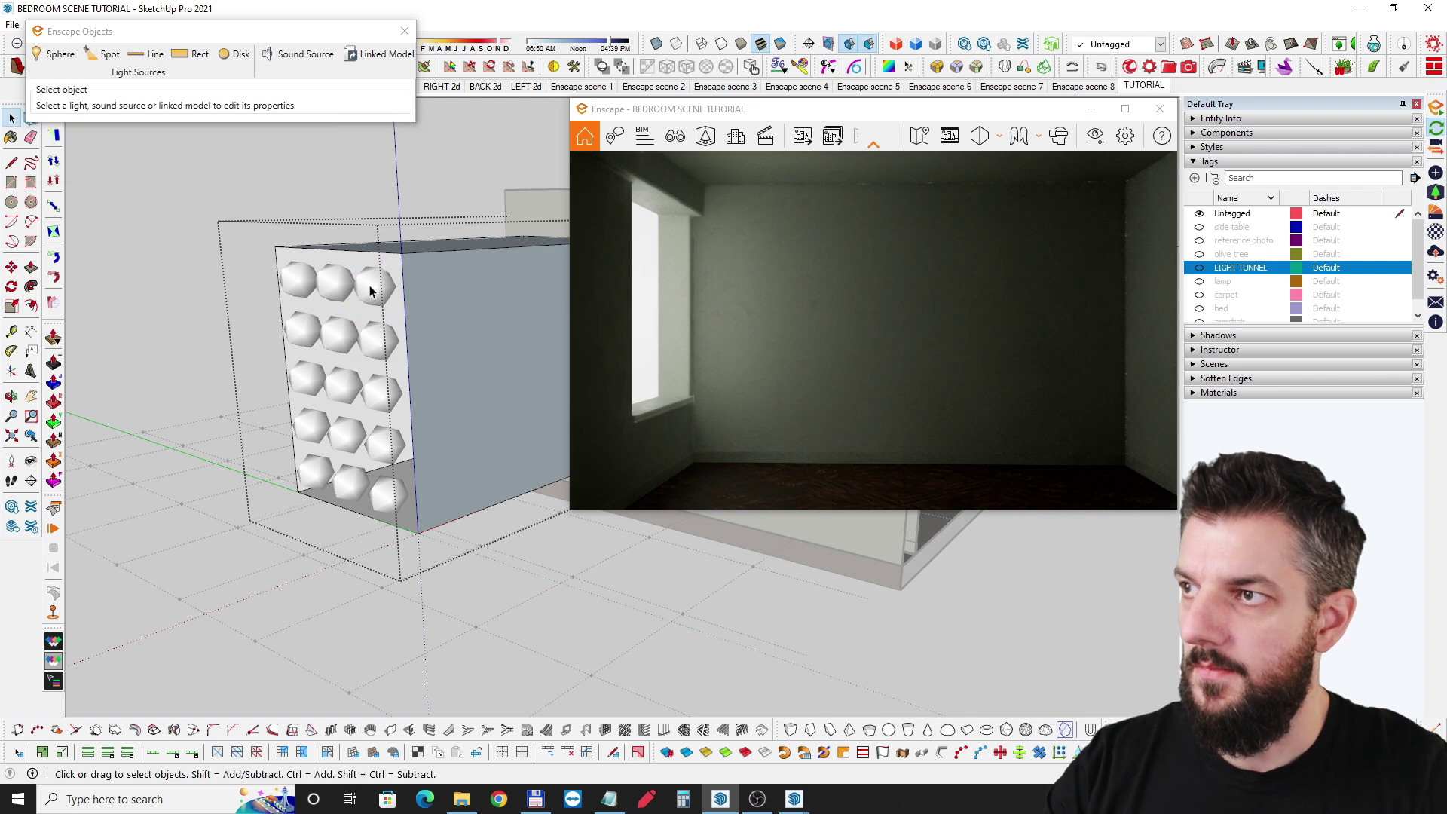
pyautogui.click(377, 285)
pyautogui.moveTo(217, 111); pyautogui.dragTo(242, 113)
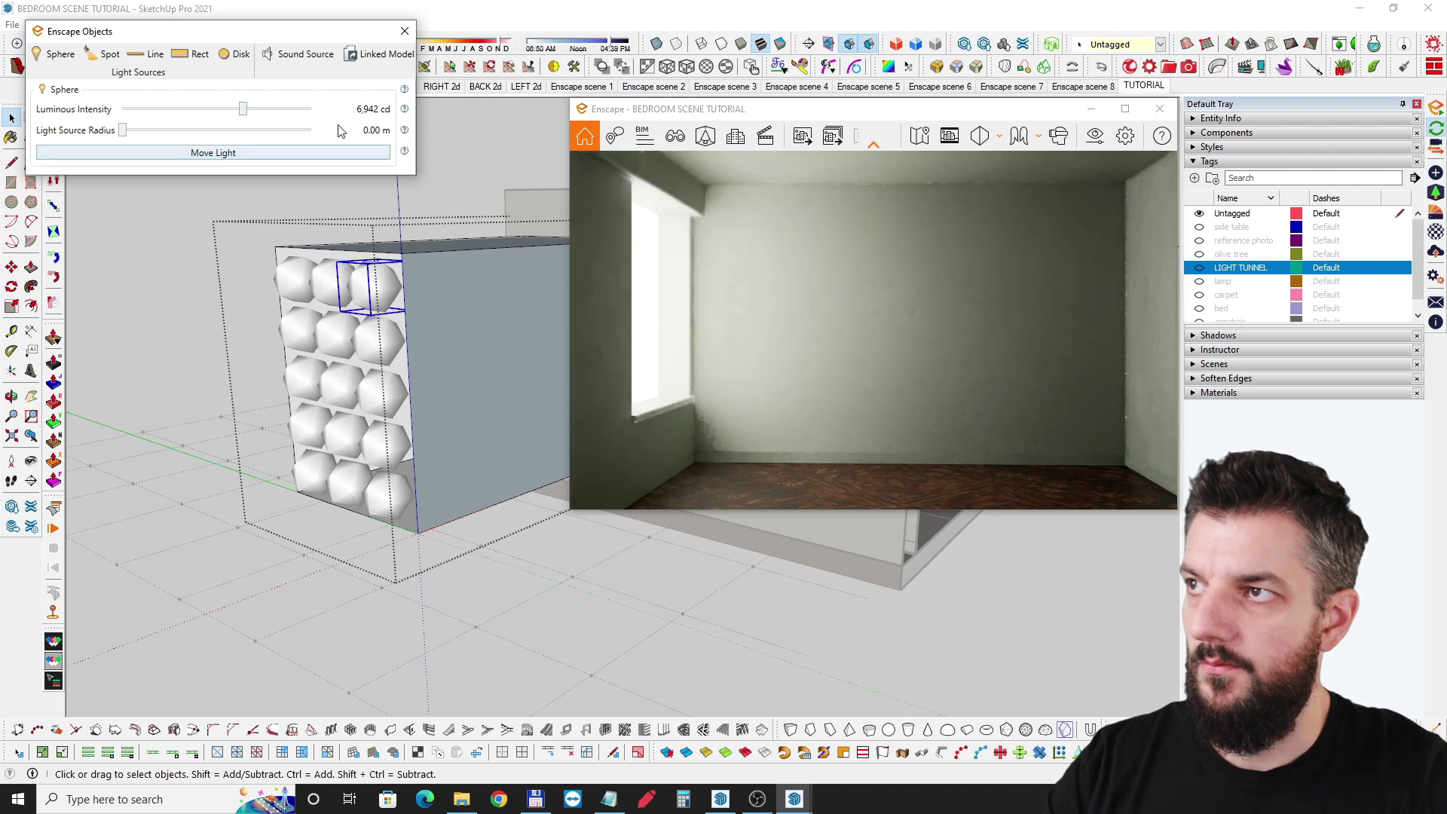
# Bring the selected sphere light's intensity down from 6,942 to 3,573 cd
pyautogui.moveTo(239, 113); pyautogui.dragTo(235, 112)
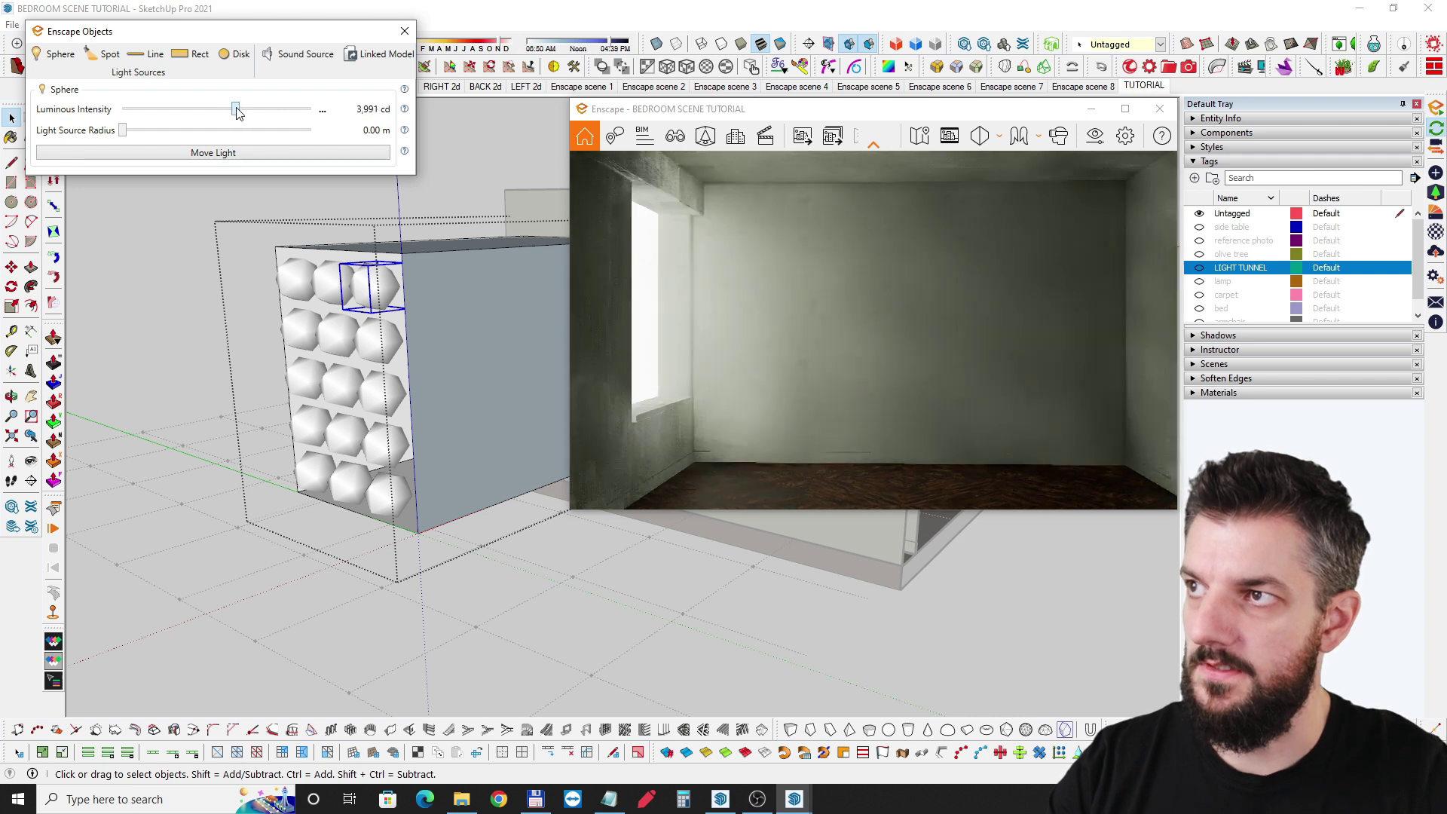
pyautogui.moveTo(372, 397)
pyautogui.mouseDown(button='middle')
pyautogui.moveTo(388, 540)
pyautogui.moveTo(278, 519)
pyautogui.mouseUp(button='middle')
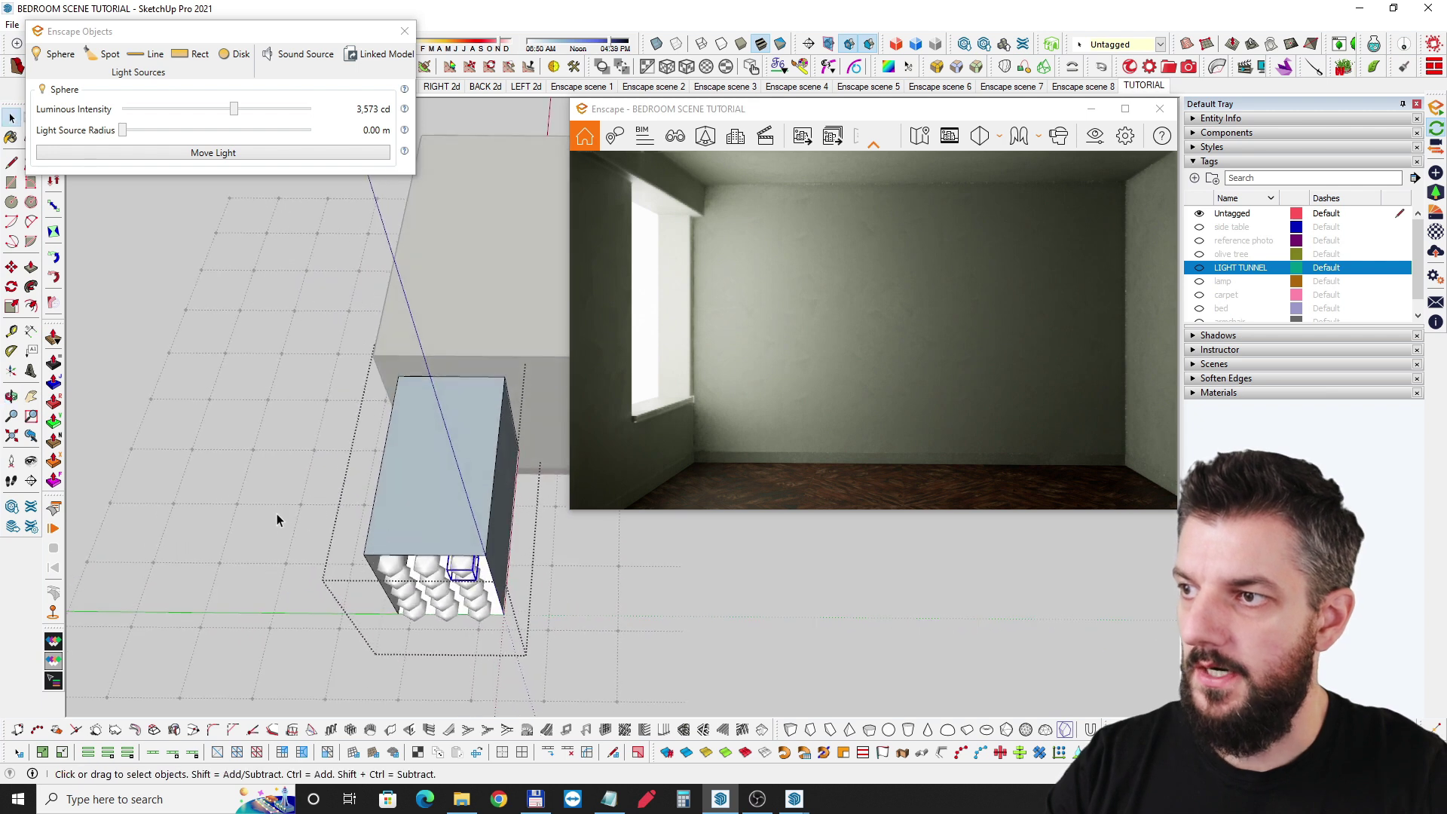
# Move the tunnel's light-end face sideways and up along the blue axis, tilting the box
pyautogui.click(527, 685)
pyautogui.moveTo(535, 636); pyautogui.dragTo(499, 589, button='middle')
pyautogui.click(493, 609)
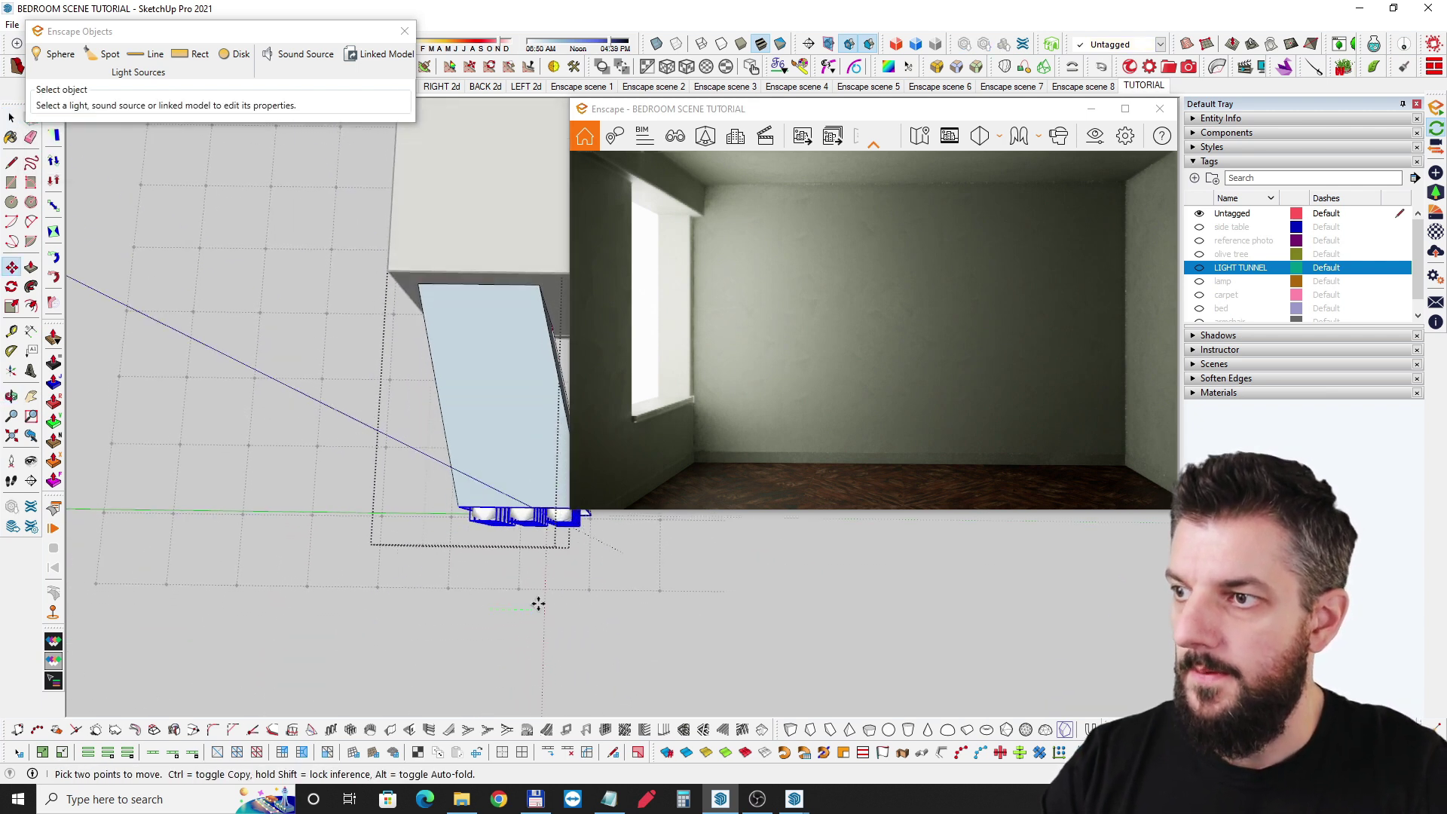
pyautogui.moveTo(598, 604); pyautogui.dragTo(598, 603)
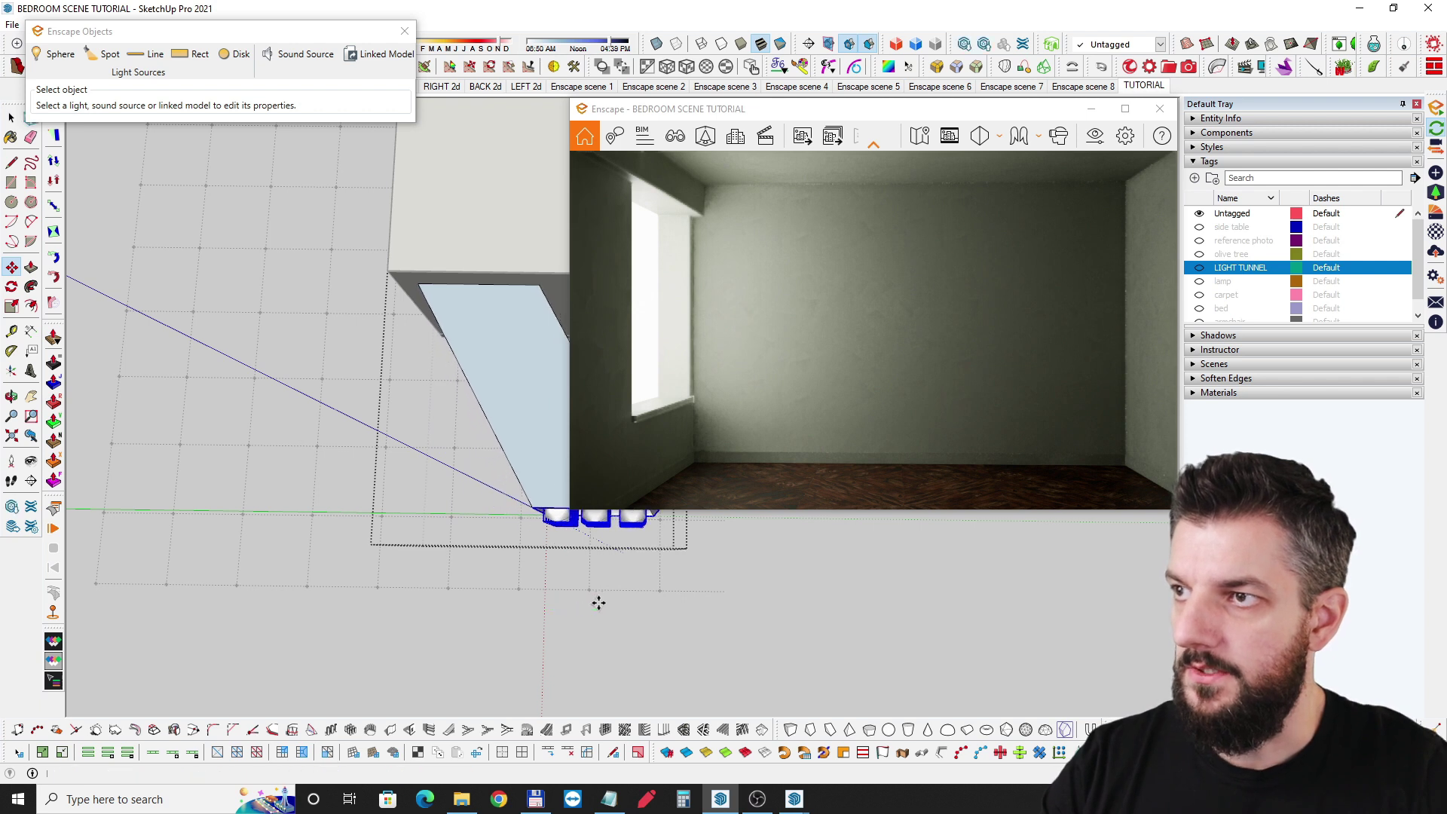
pyautogui.moveTo(543, 491)
pyautogui.mouseDown(button='middle')
pyautogui.moveTo(291, 301)
pyautogui.moveTo(397, 318)
pyautogui.moveTo(181, 323)
pyautogui.moveTo(314, 415)
pyautogui.mouseUp(button='middle')
pyautogui.moveTo(334, 437); pyautogui.dragTo(331, 344)
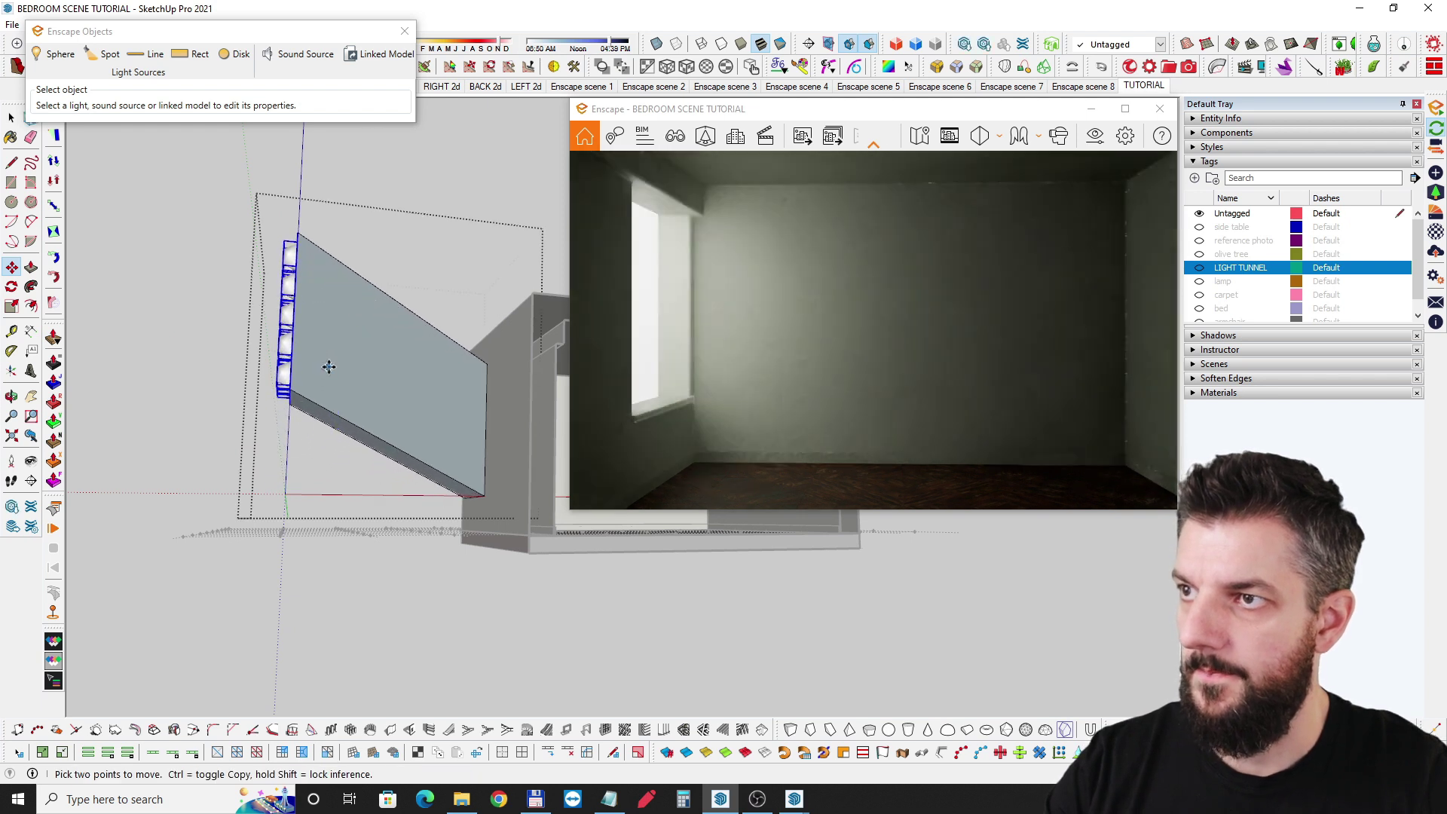
pyautogui.moveTo(344, 375)
pyautogui.mouseDown(button='middle')
pyautogui.moveTo(420, 455)
pyautogui.moveTo(630, 591)
pyautogui.moveTo(603, 588)
pyautogui.moveTo(594, 564)
pyautogui.moveTo(480, 645)
pyautogui.mouseUp(button='middle')
# Orbit to a low side view of the light tunnel and select the top sphere light
pyautogui.press('m')
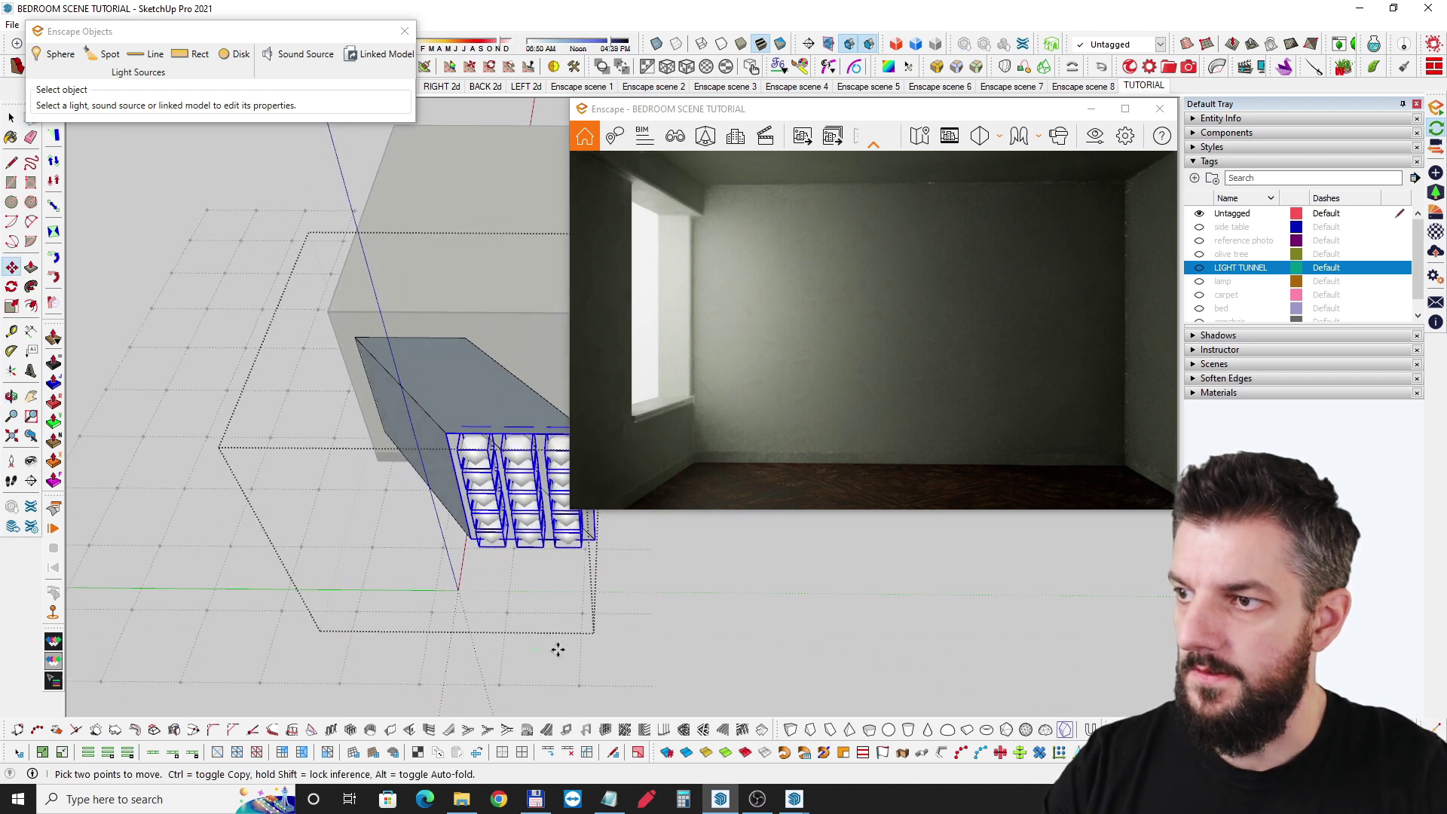
pyautogui.moveTo(546, 585)
pyautogui.mouseDown(button='middle')
pyautogui.moveTo(404, 504)
pyautogui.moveTo(196, 430)
pyautogui.mouseUp(button='middle')
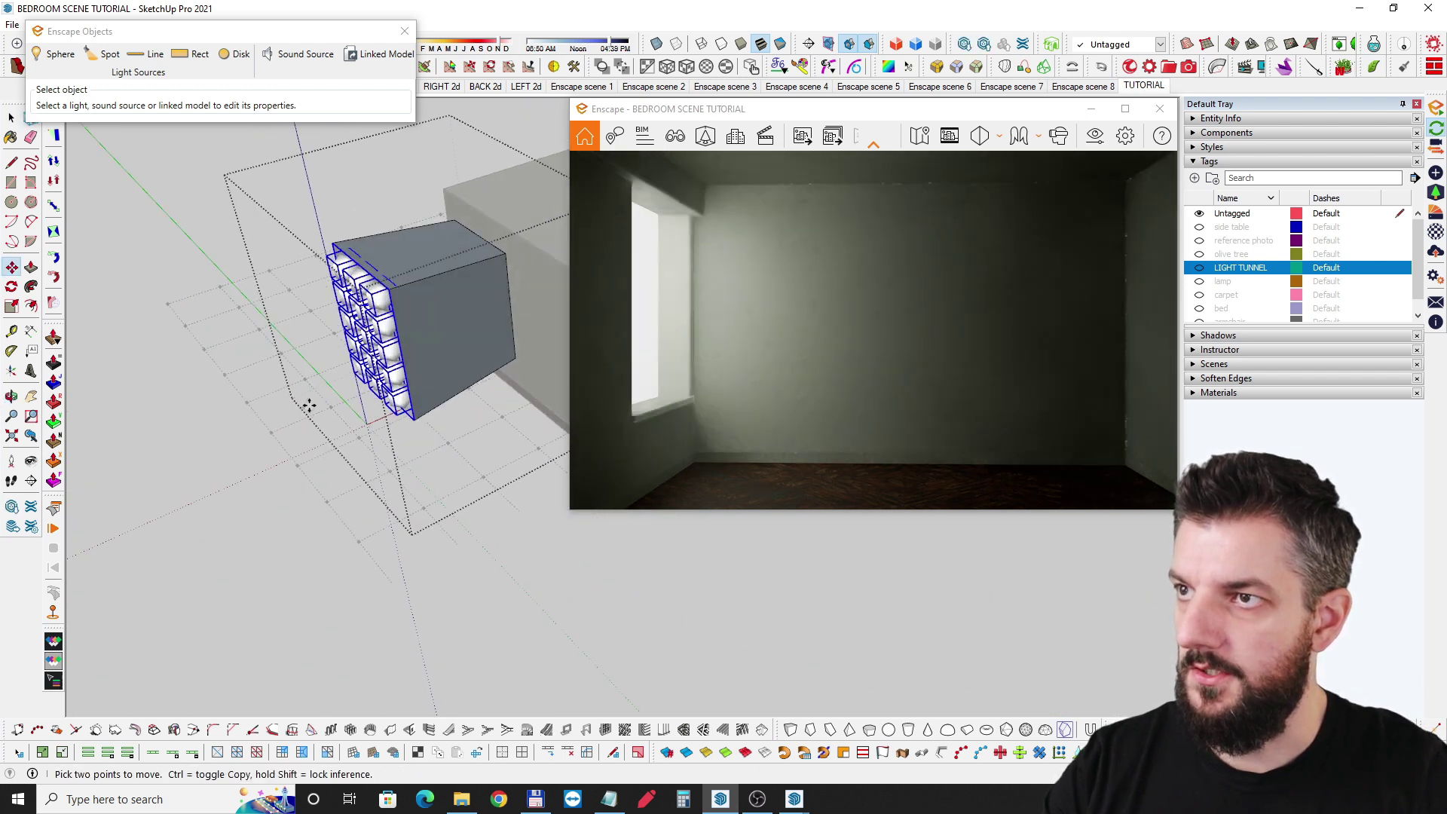
pyautogui.press('space')
pyautogui.moveTo(309, 406)
pyautogui.mouseDown(button='middle')
pyautogui.moveTo(262, 202)
pyautogui.moveTo(444, 310)
pyautogui.moveTo(484, 306)
pyautogui.mouseUp(button='middle')
pyautogui.scroll(2, 312, 164)
pyautogui.scroll(3, 455, 304)
pyautogui.click(484, 309)
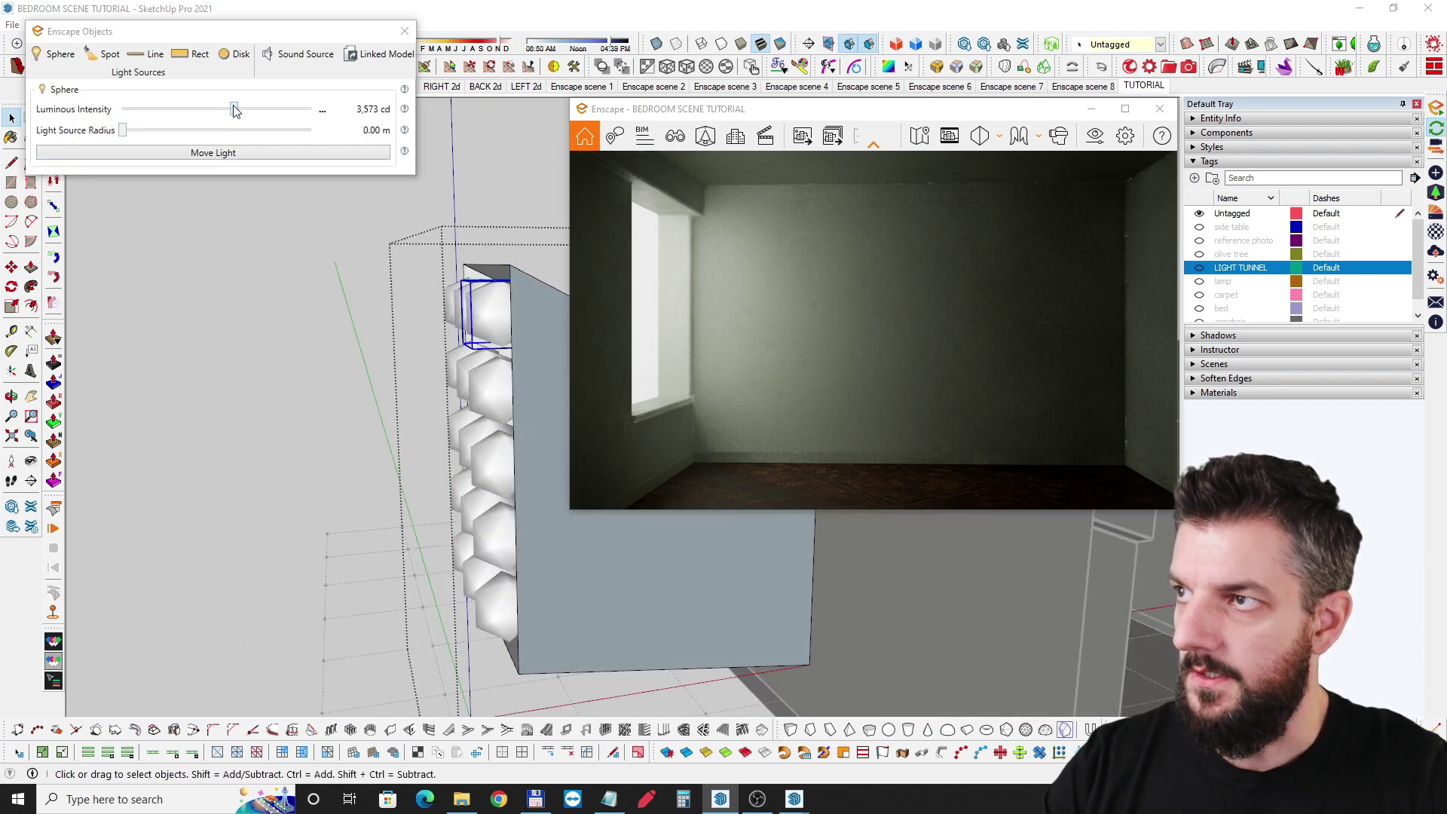
# Raise the sphere lights' luminous intensity to 10,228 cd and reframe the Enscape camera on the window
pyautogui.moveTo(234, 111)
pyautogui.mouseDown()
pyautogui.moveTo(272, 114)
pyautogui.moveTo(247, 117)
pyautogui.mouseUp()
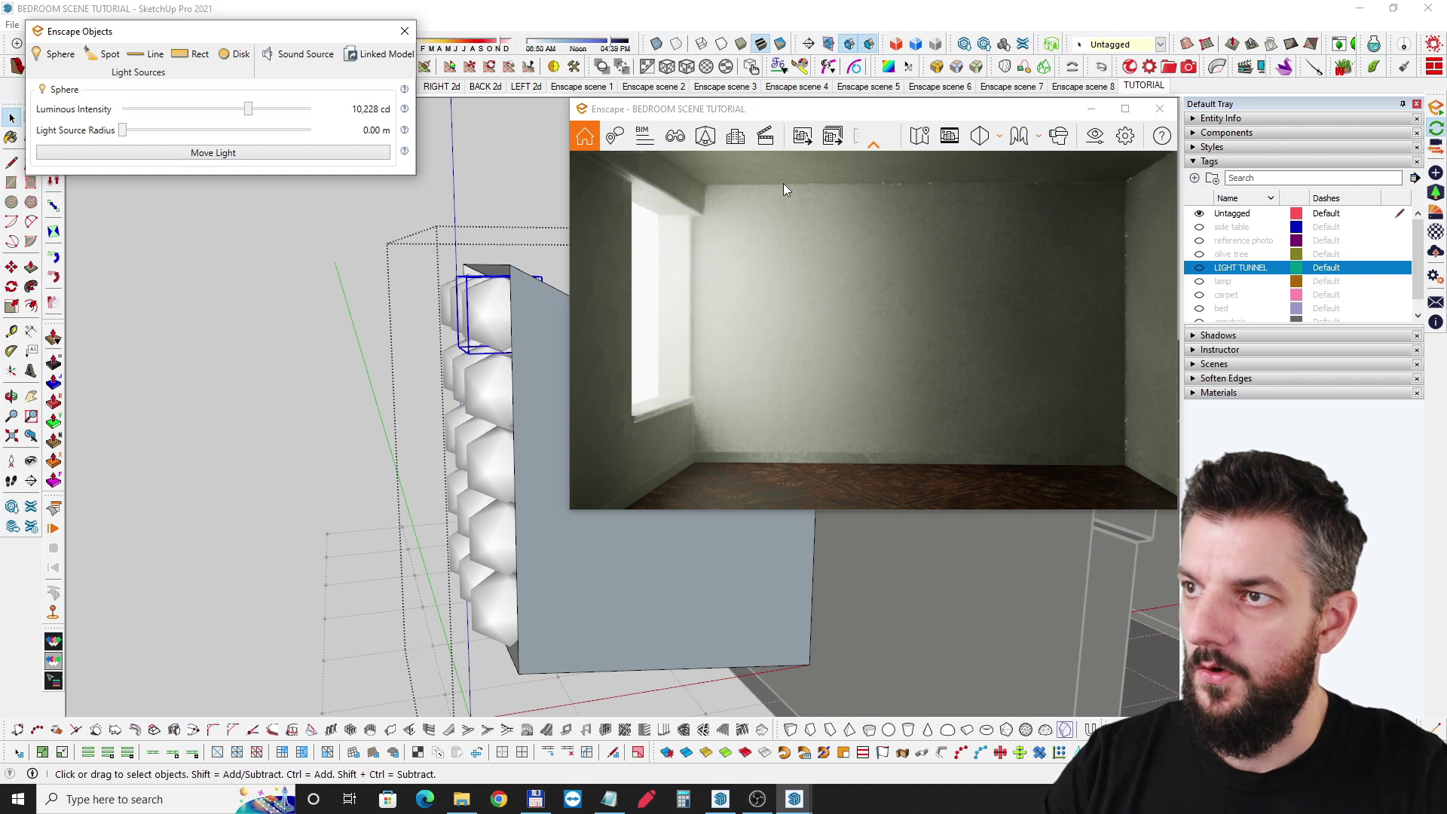
pyautogui.moveTo(943, 320); pyautogui.dragTo(926, 346)
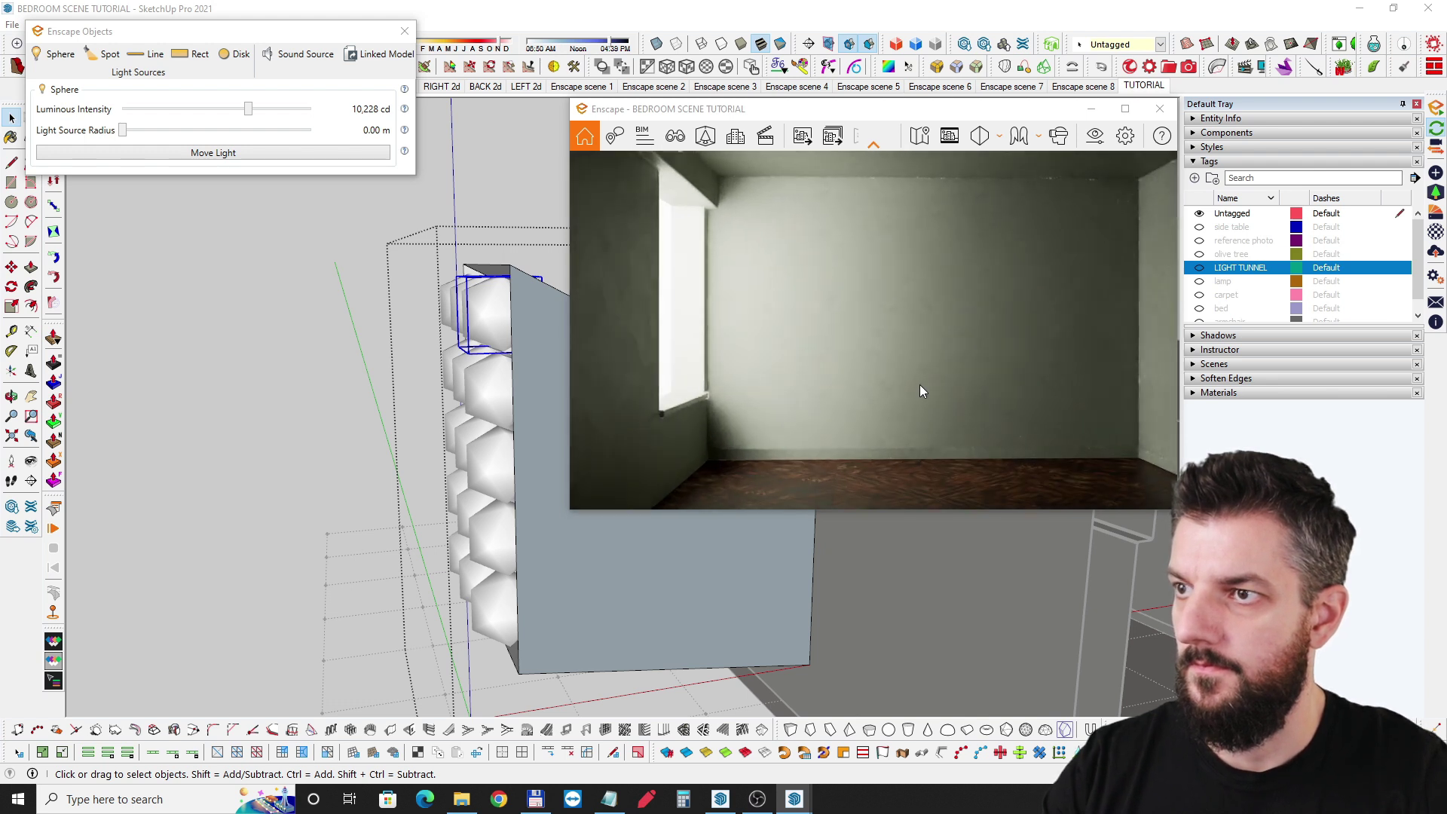
pyautogui.moveTo(919, 391); pyautogui.dragTo(958, 392)
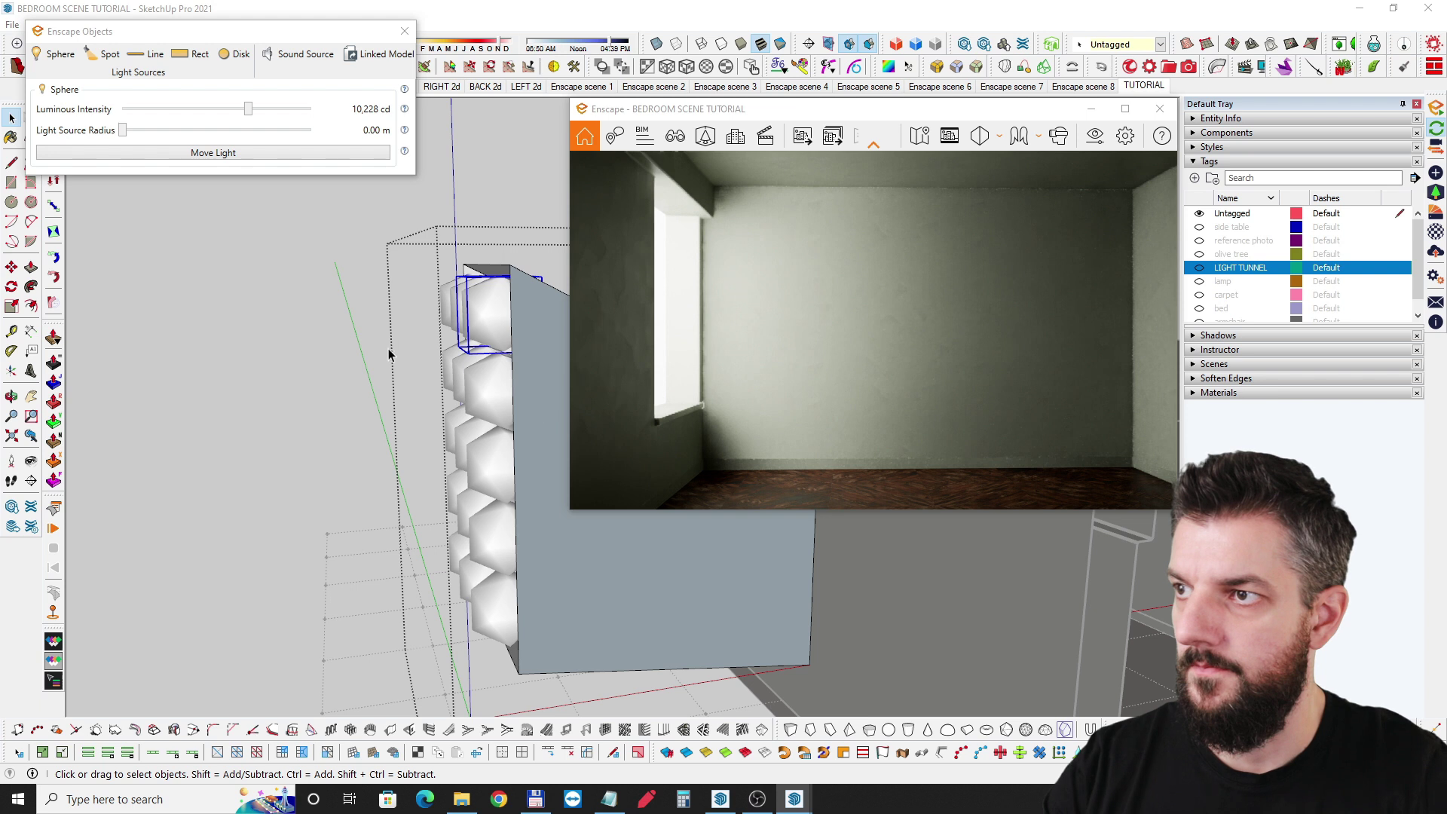
pyautogui.scroll(3, 476, 362)
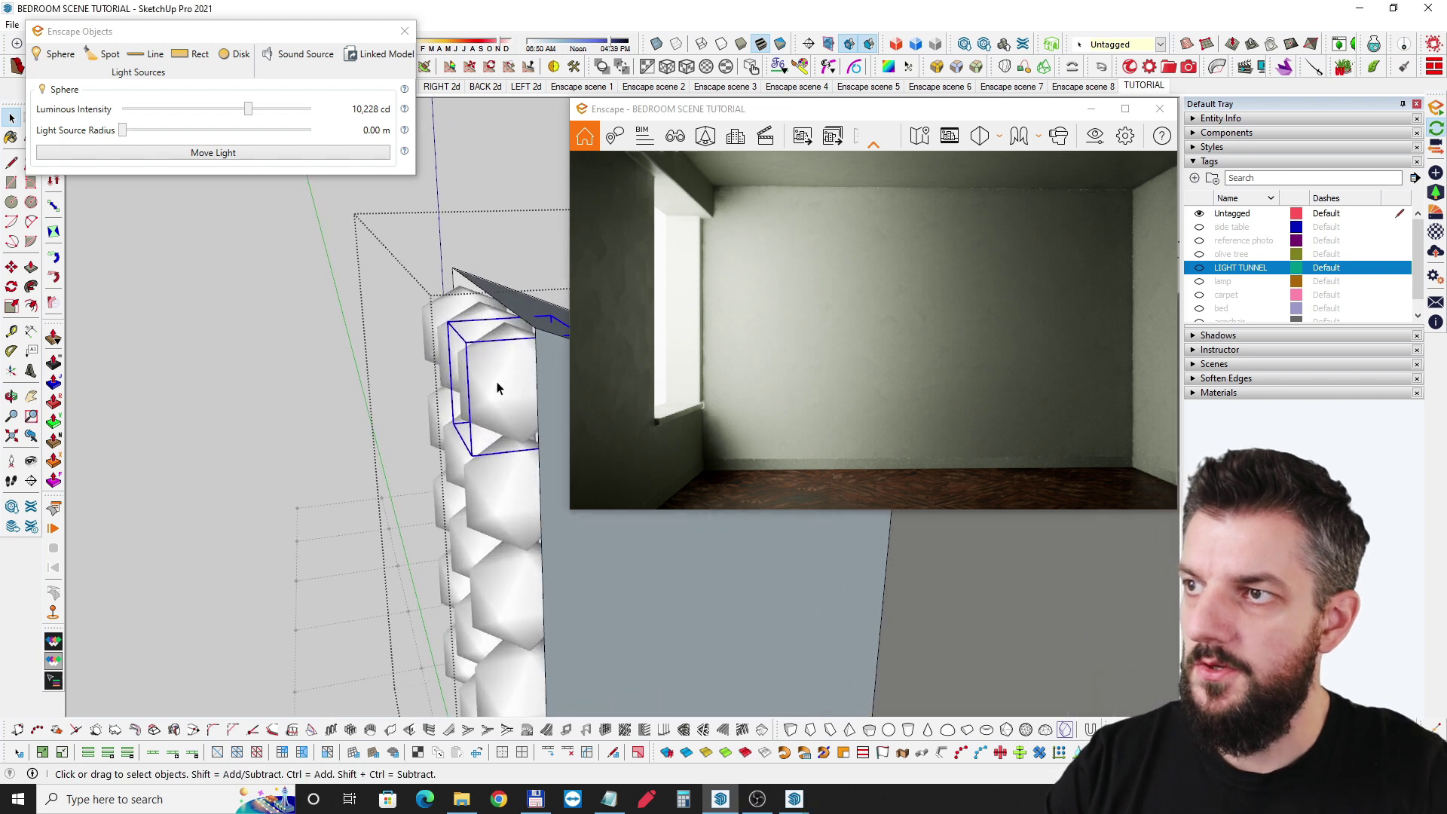
pyautogui.scroll(-3, 496, 385)
# Orbit around the open room and the light tunnel to inspect the sphere-light array
pyautogui.moveTo(489, 370)
pyautogui.mouseDown(button='middle')
pyautogui.moveTo(412, 388)
pyautogui.moveTo(400, 410)
pyautogui.moveTo(235, 386)
pyautogui.mouseUp(button='middle')
pyautogui.scroll(2, 234, 385)
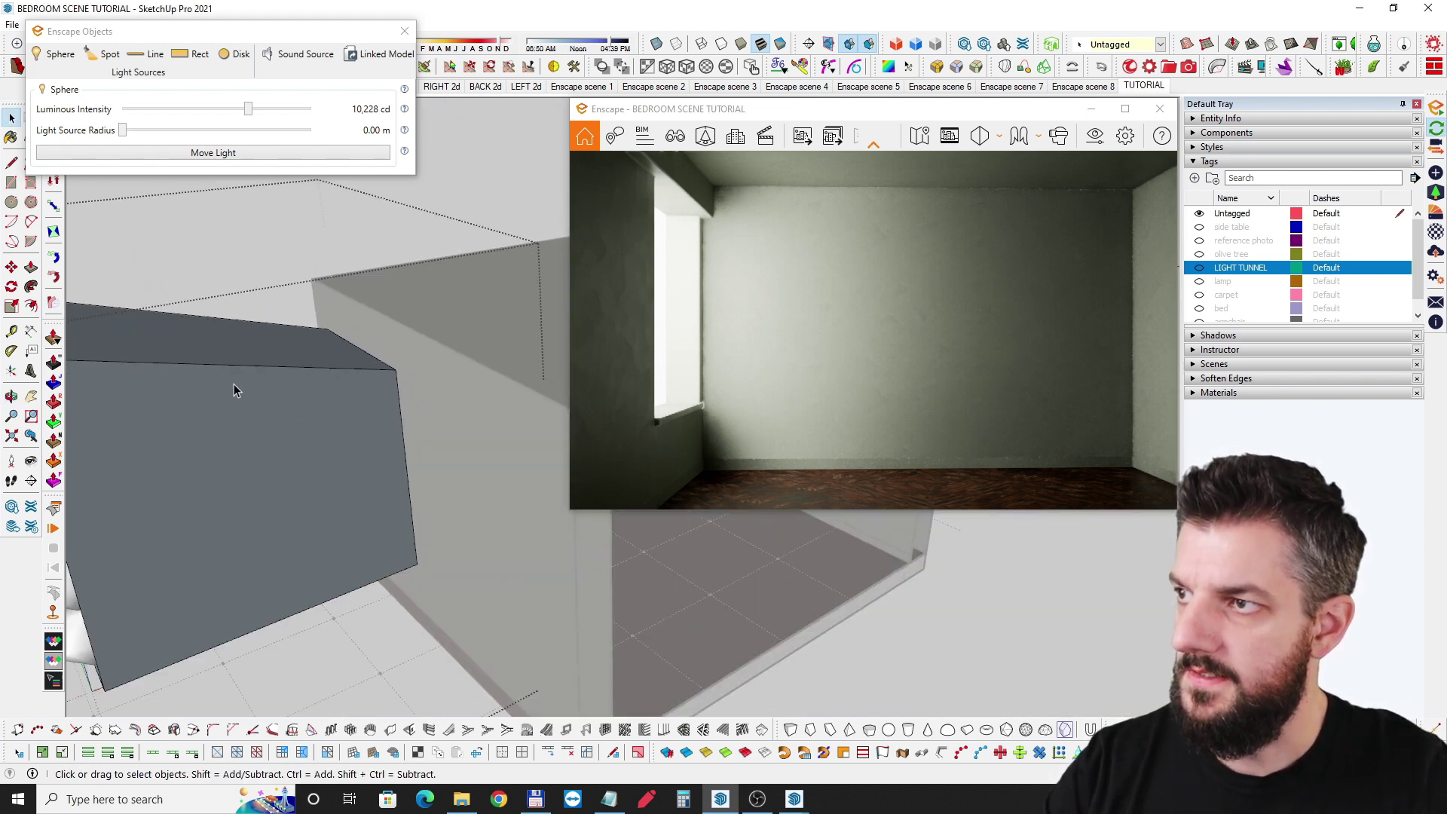
pyautogui.scroll(1, 233, 384)
pyautogui.scroll(-3, 342, 387)
pyautogui.moveTo(370, 401)
pyautogui.mouseDown(button='middle')
pyautogui.moveTo(388, 431)
pyautogui.moveTo(157, 339)
pyautogui.mouseUp(button='middle')
pyautogui.scroll(3, 439, 321)
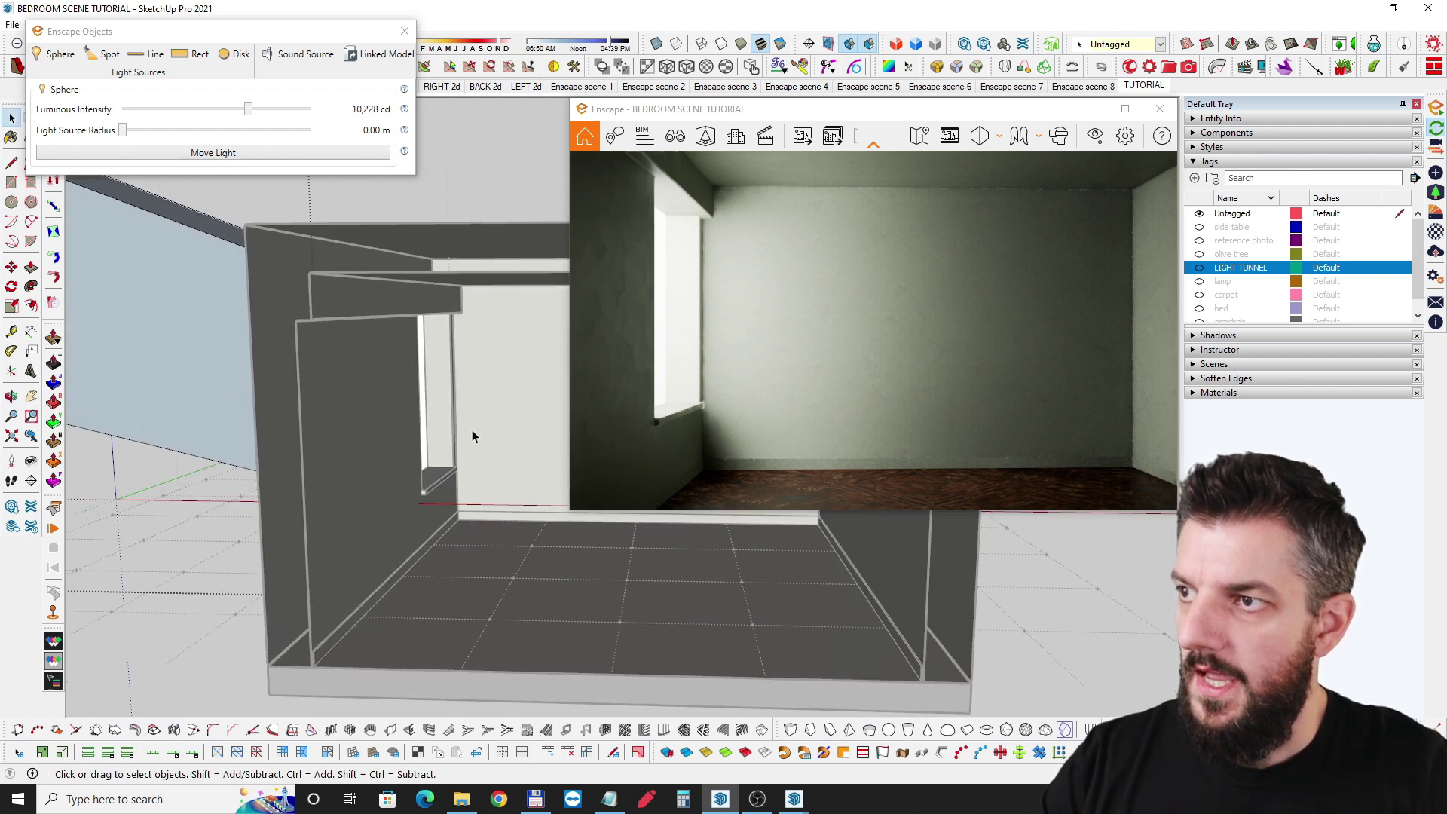
pyautogui.scroll(-2, 468, 377)
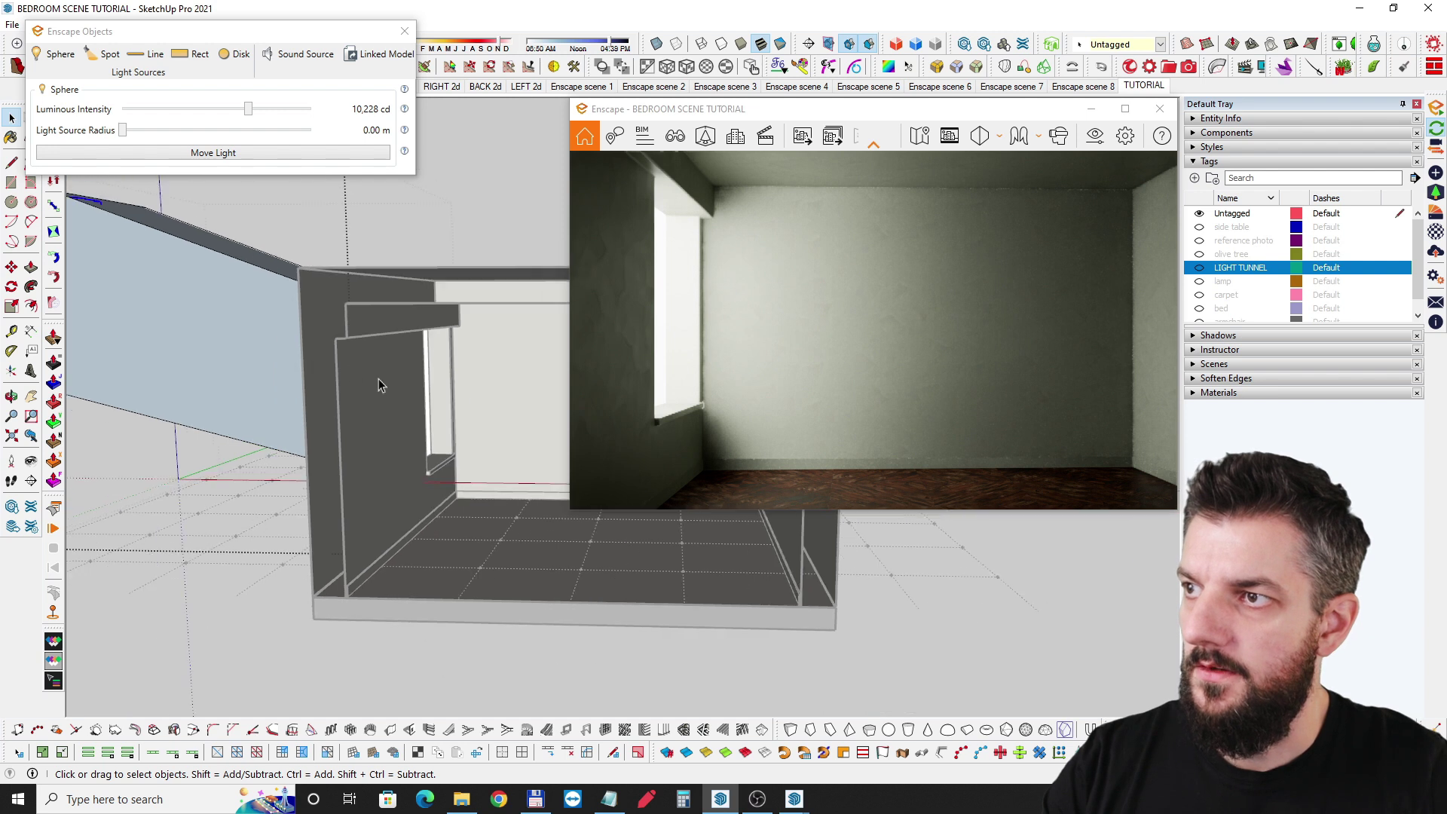
pyautogui.moveTo(226, 358); pyautogui.dragTo(466, 450, button='middle')
pyautogui.scroll(3, 474, 454)
pyautogui.scroll(2, 450, 446)
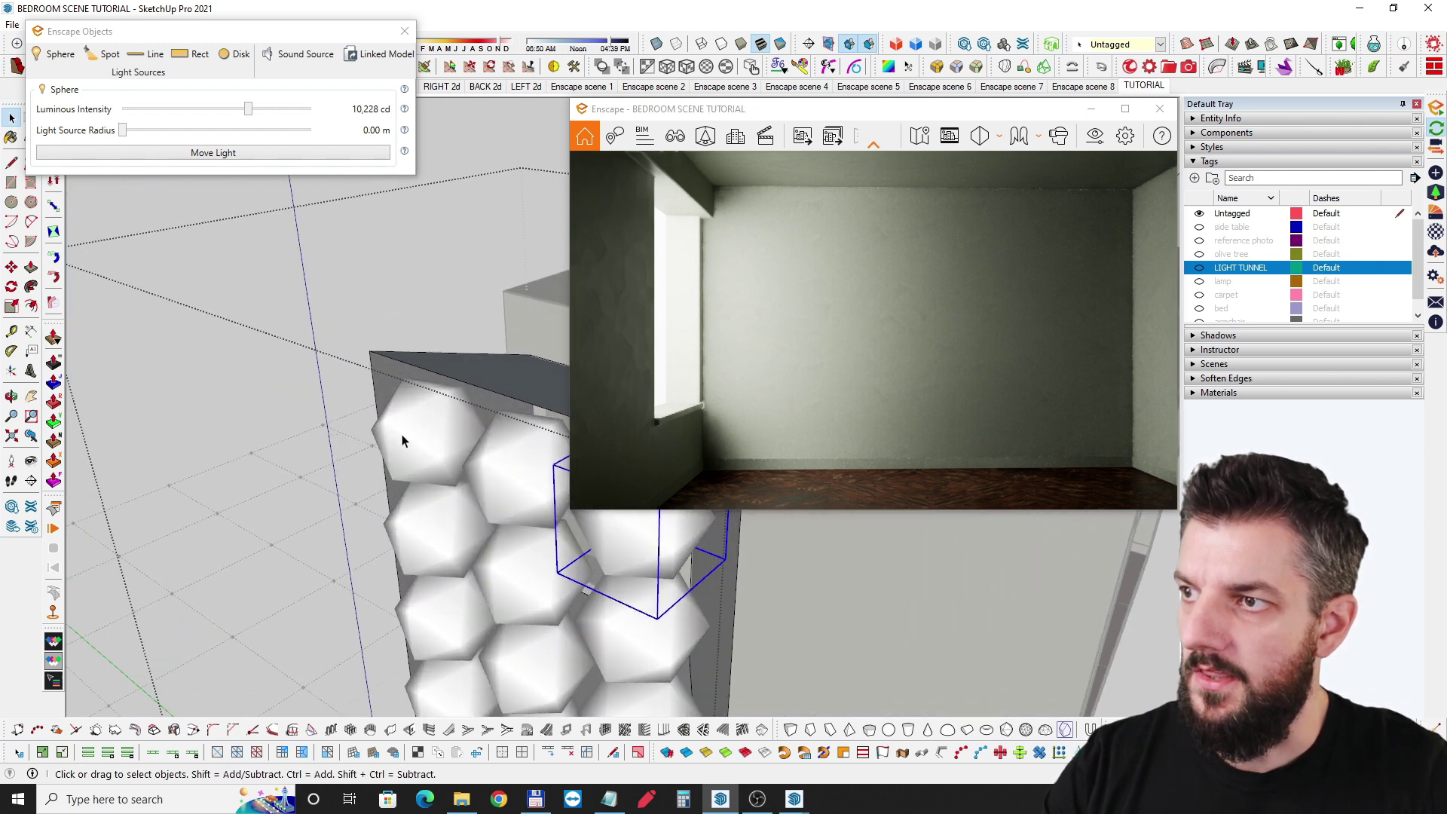
pyautogui.scroll(-2, 438, 471)
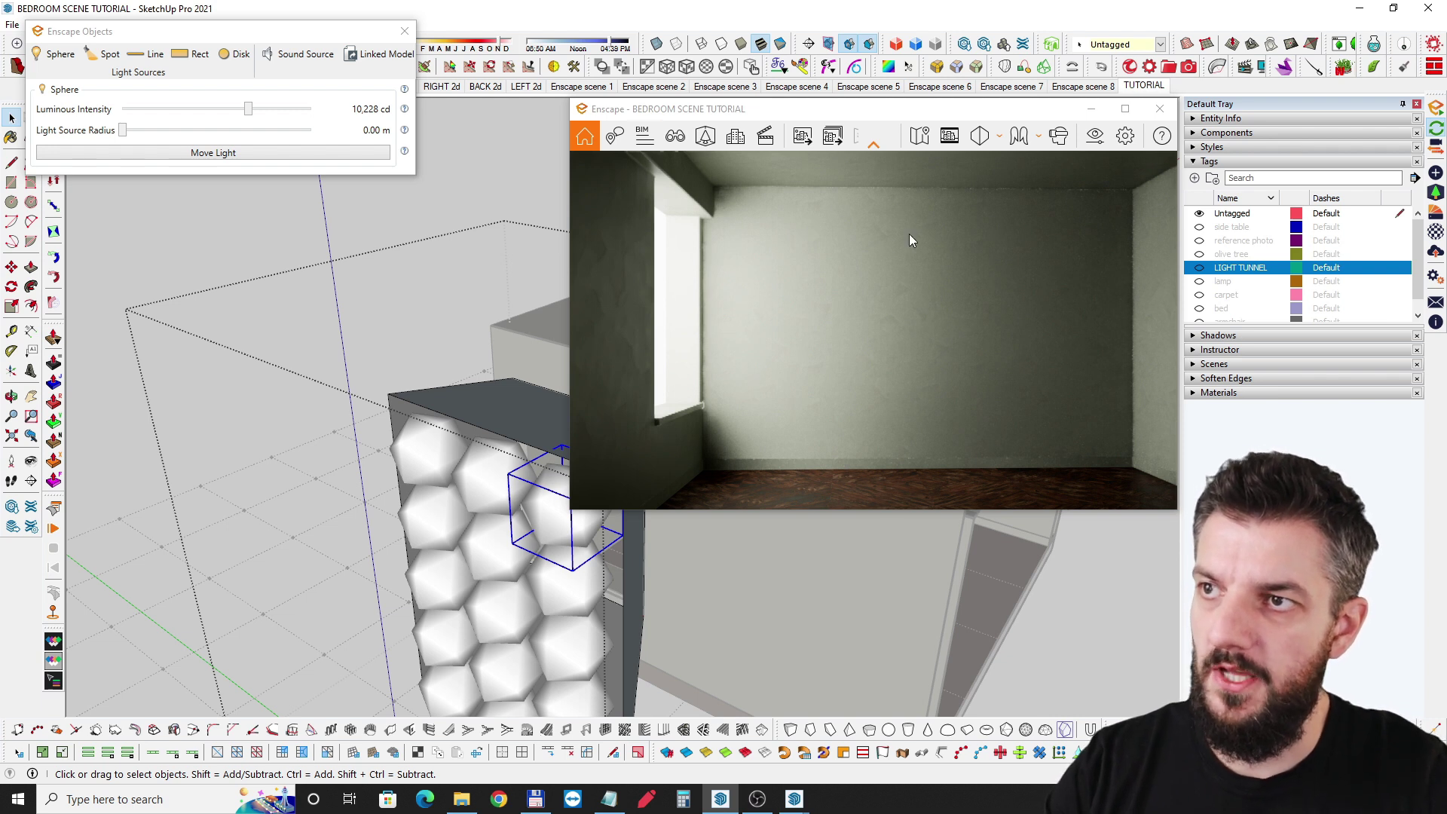
pyautogui.moveTo(507, 540)
pyautogui.mouseDown(button='middle')
pyautogui.moveTo(414, 433)
pyautogui.moveTo(482, 359)
pyautogui.moveTo(426, 410)
pyautogui.moveTo(417, 365)
pyautogui.moveTo(369, 362)
pyautogui.moveTo(367, 424)
pyautogui.moveTo(402, 452)
pyautogui.mouseUp(button='middle')
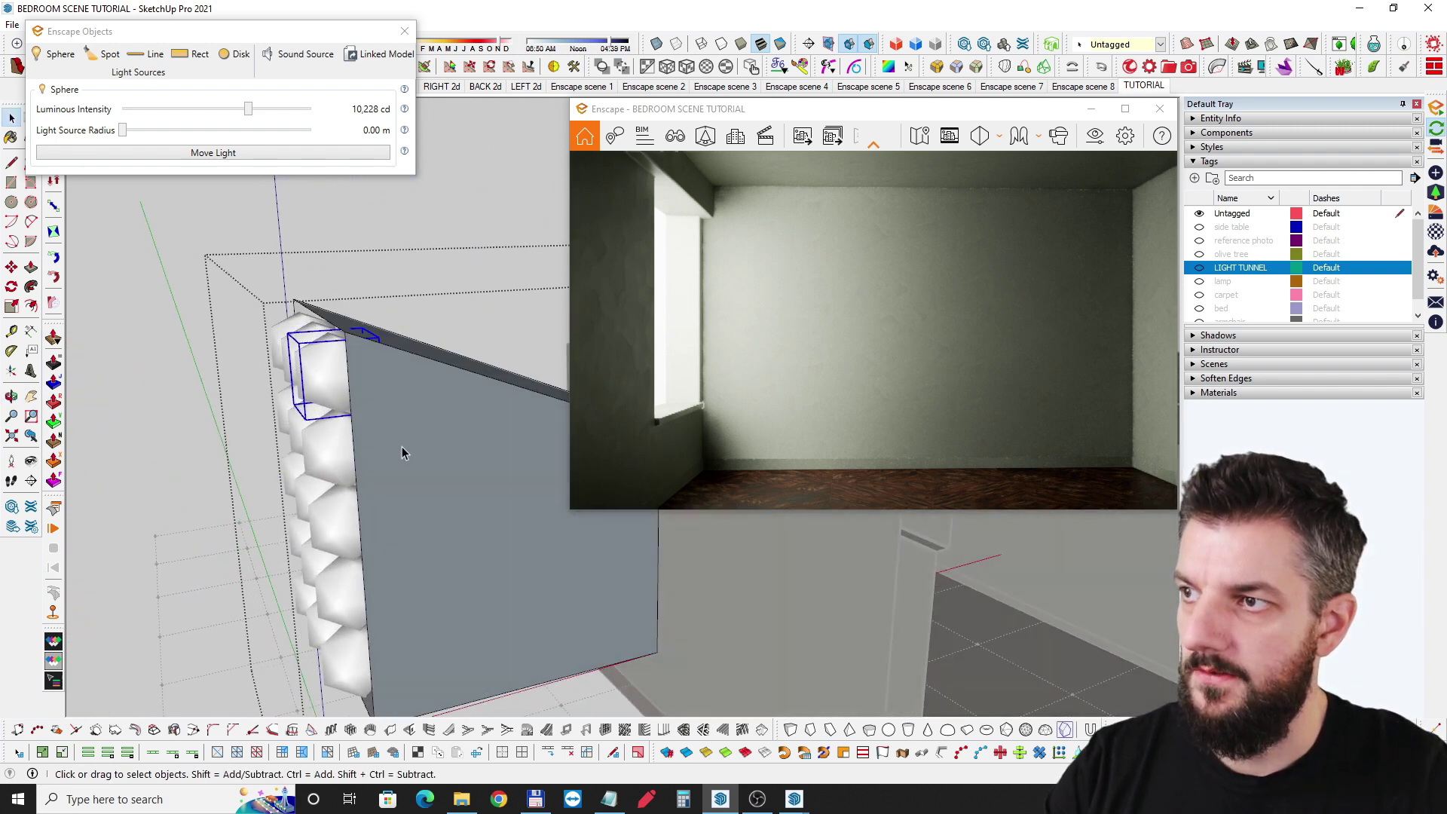
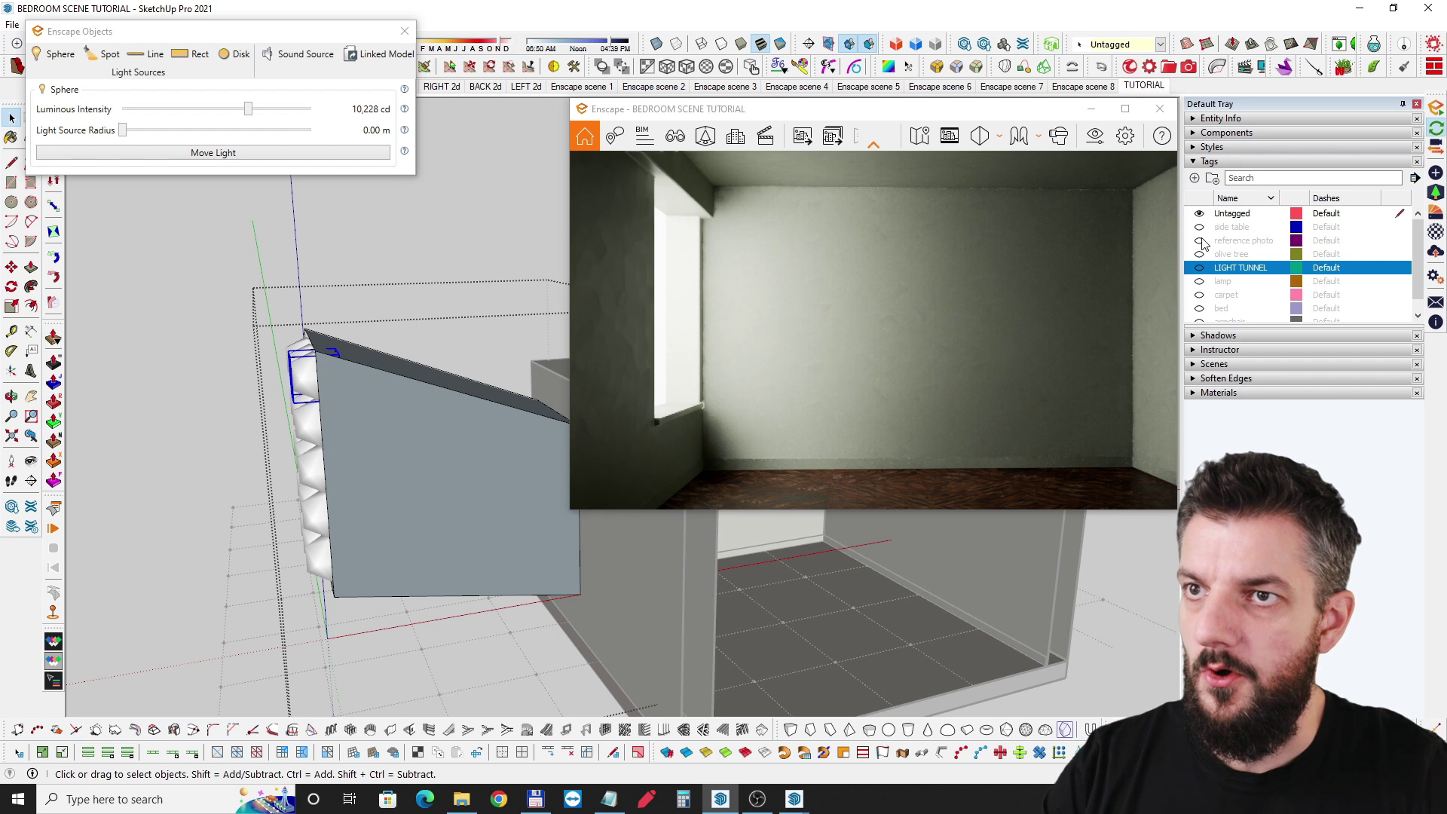
# Switch on the 'side table' tag so the table and vase appear in the render
pyautogui.click(1203, 227)
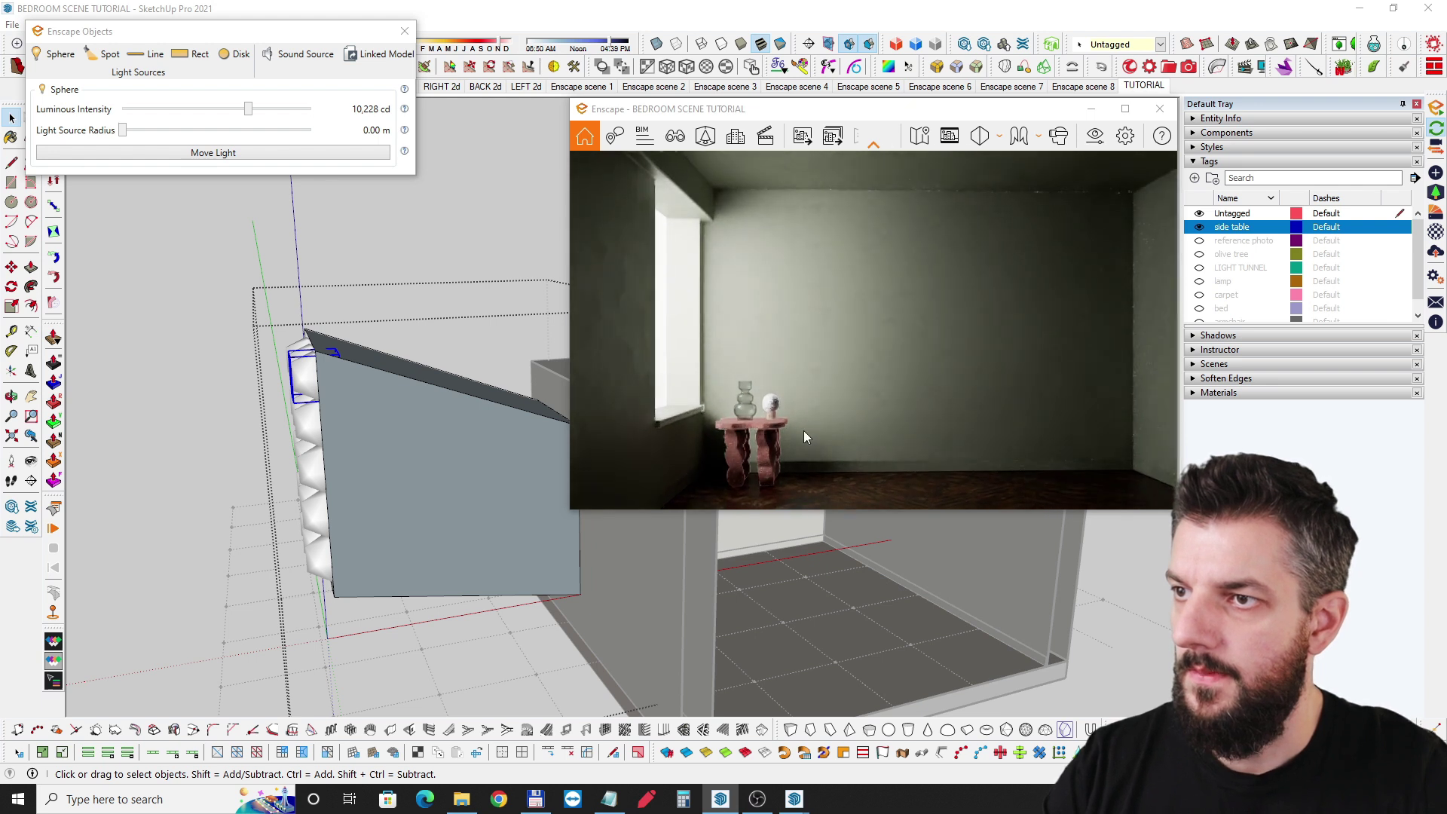
# Turn on the 'olive tree' tag and reframe the Enscape and SketchUp views on the room
pyautogui.scroll(3, 794, 462)
pyautogui.scroll(-3, 794, 462)
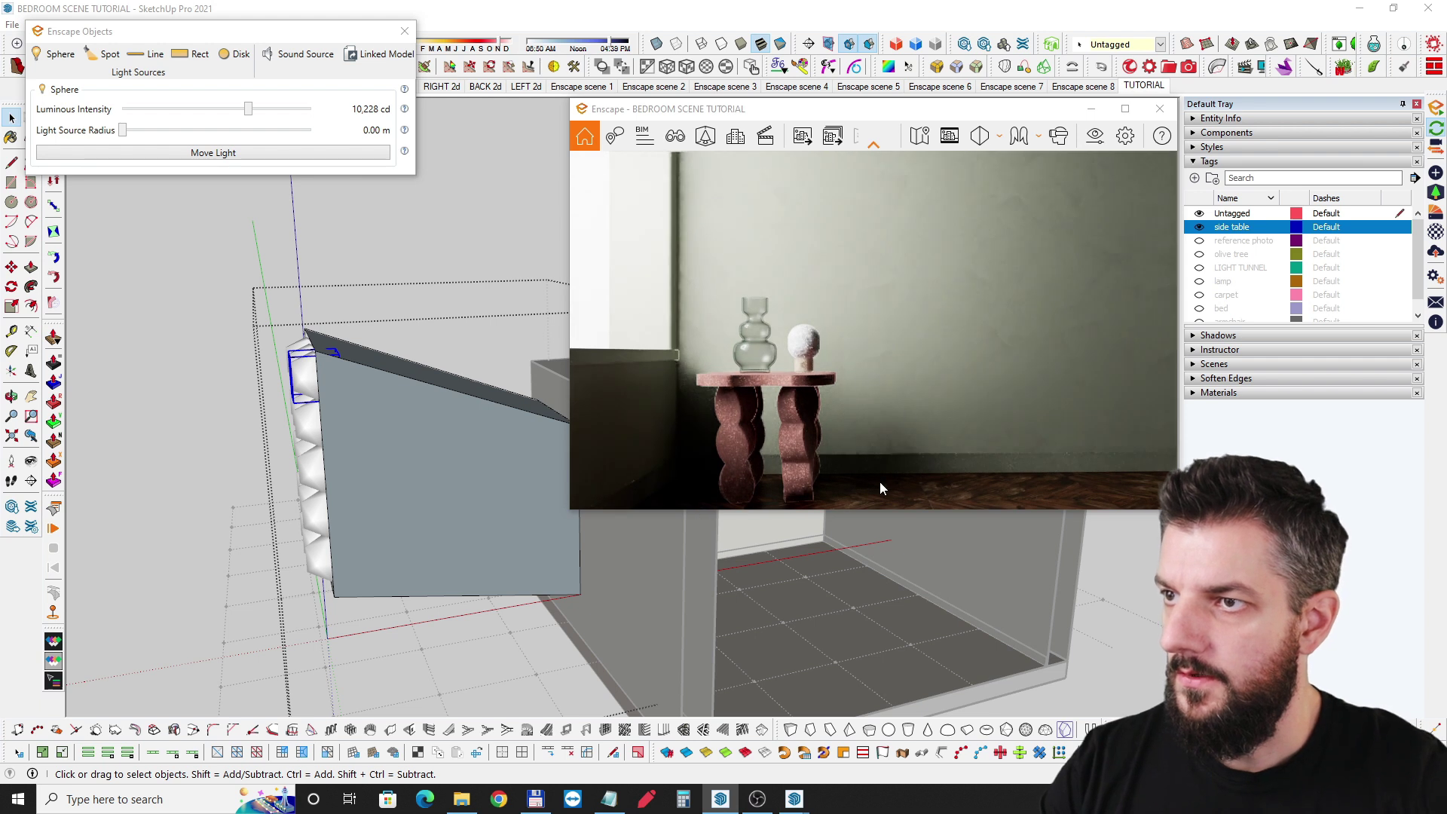
pyautogui.scroll(-3, 879, 401)
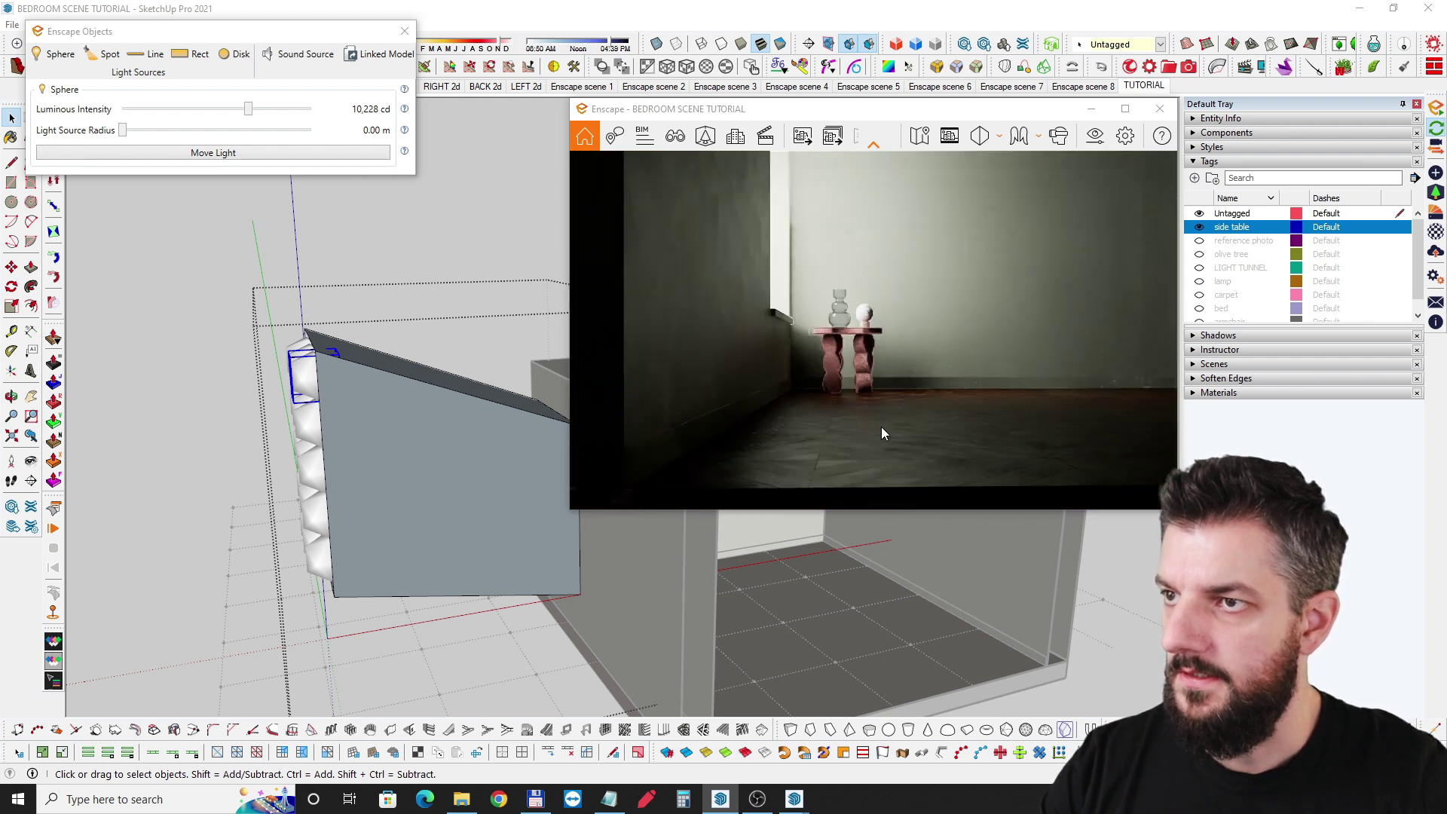
pyautogui.moveTo(927, 310); pyautogui.dragTo(826, 364, button='middle')
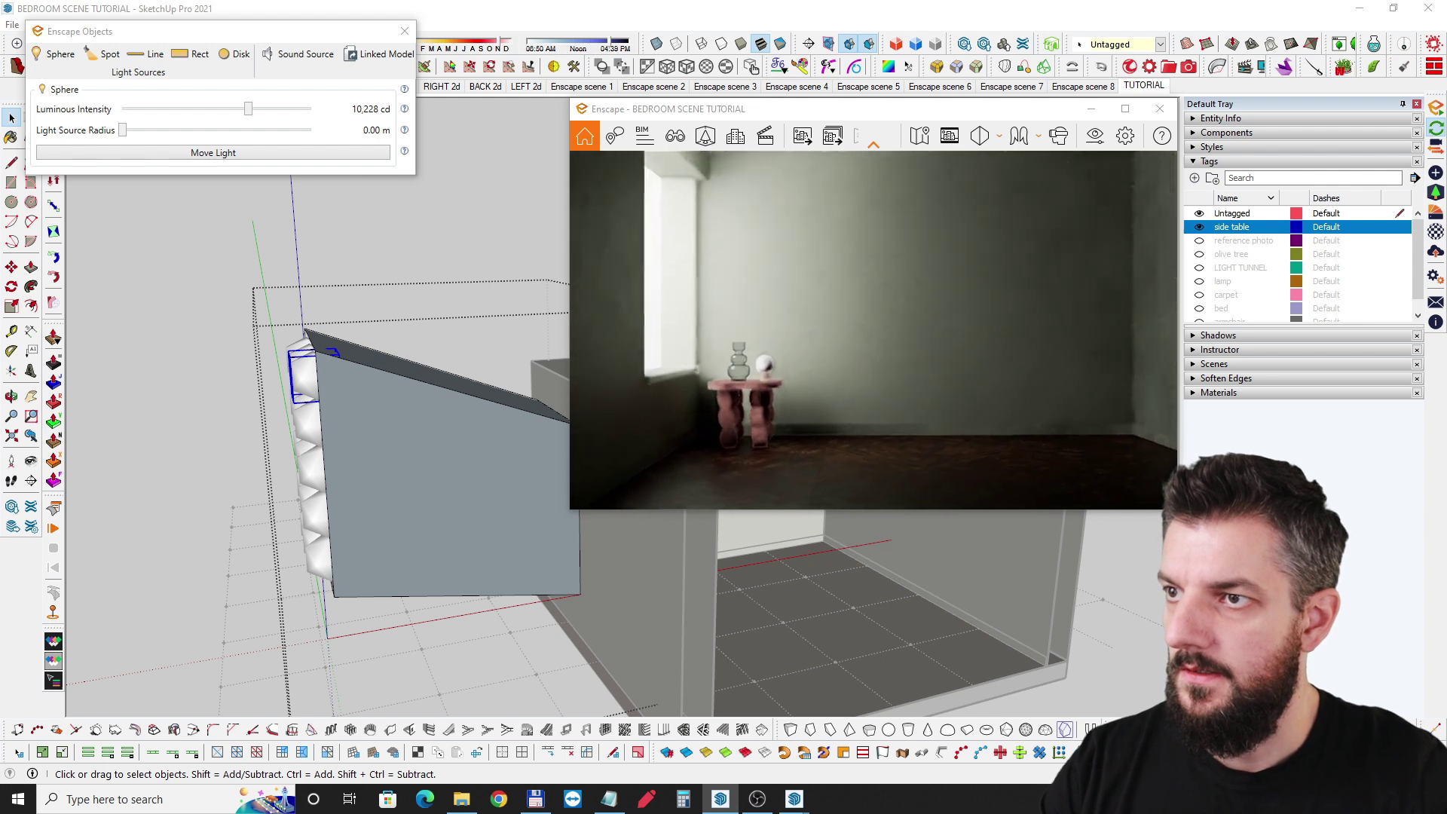
pyautogui.scroll(-2, 931, 283)
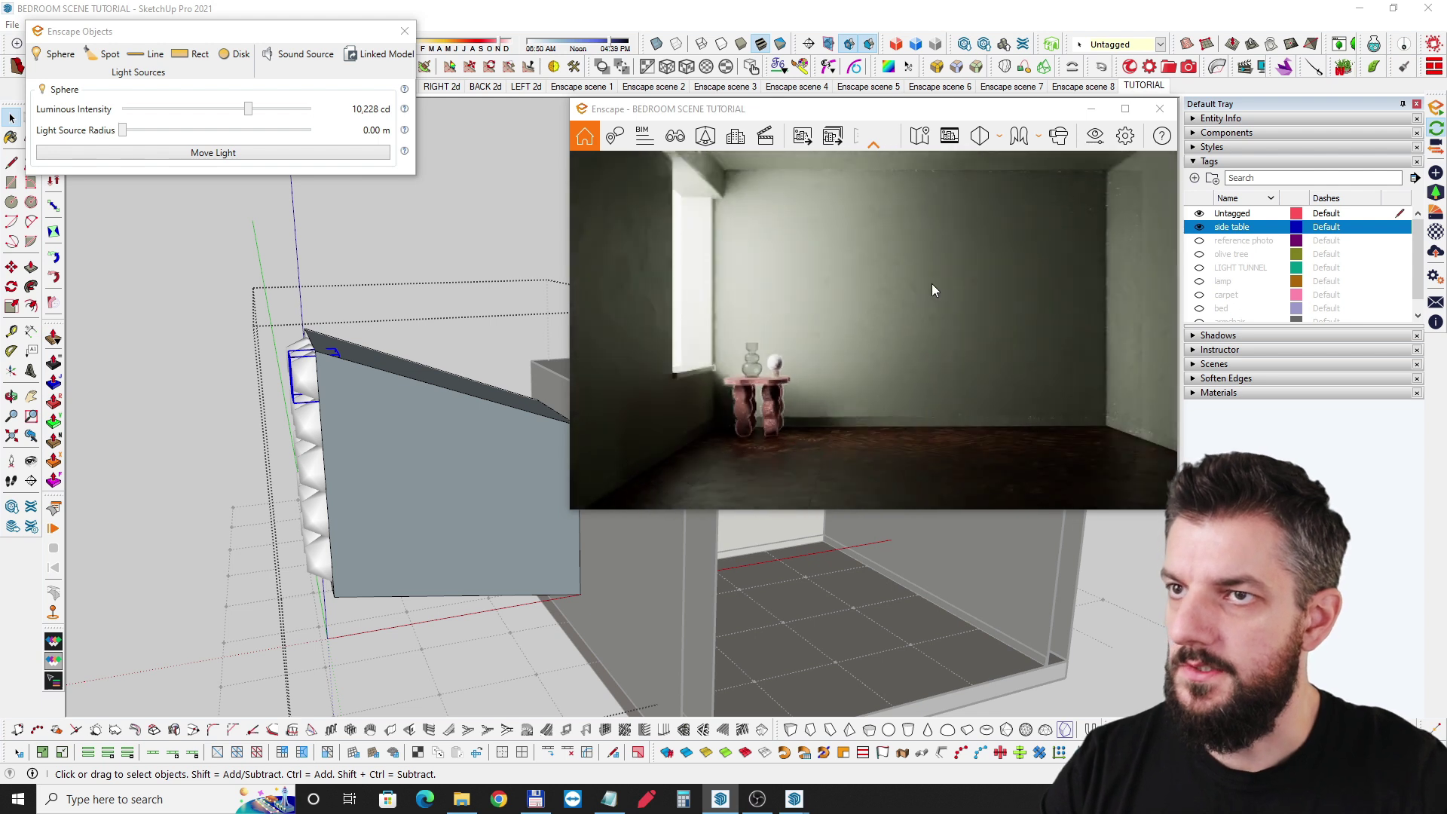
pyautogui.click(1210, 254)
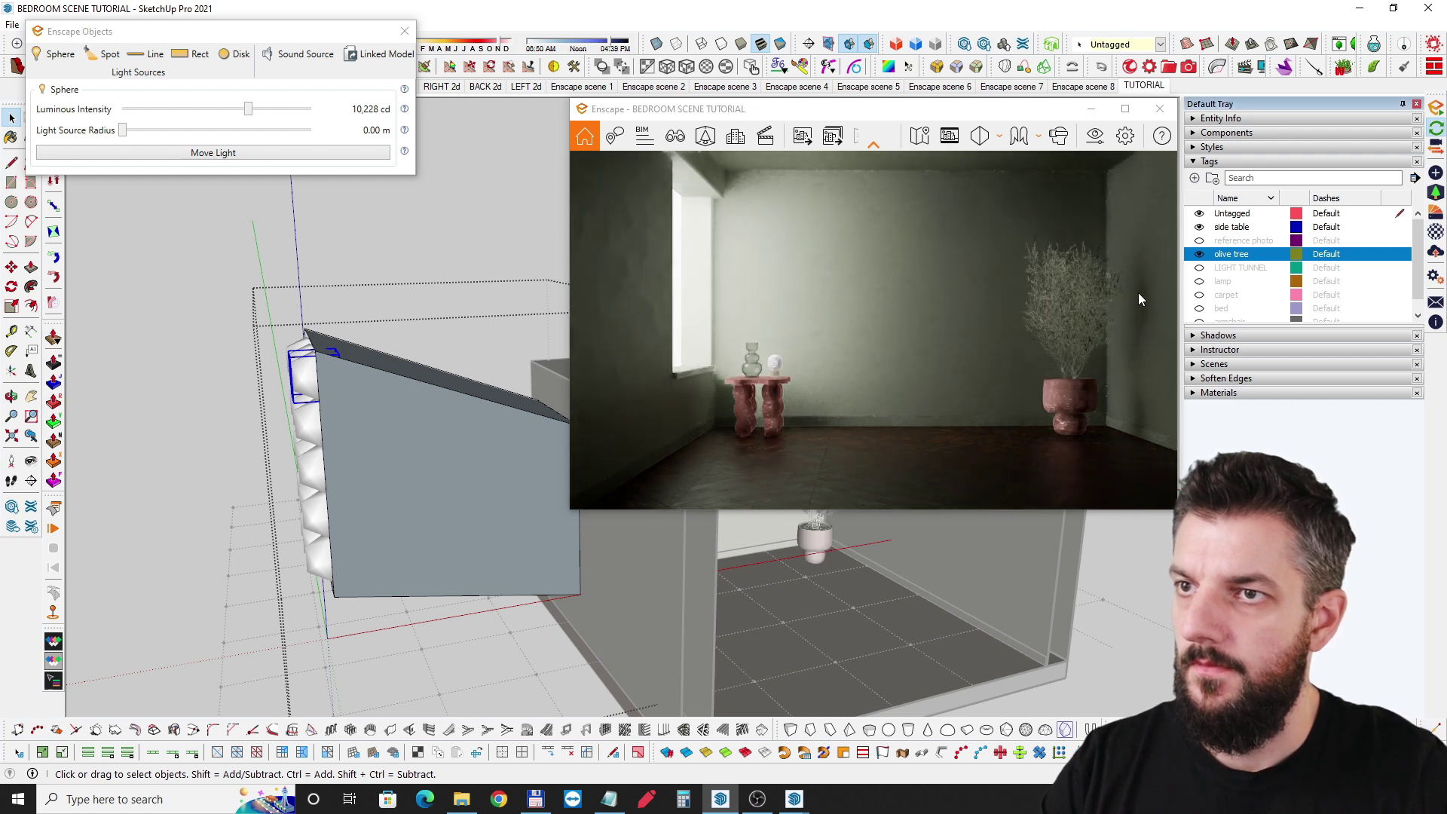
pyautogui.moveTo(1146, 432); pyautogui.dragTo(986, 337)
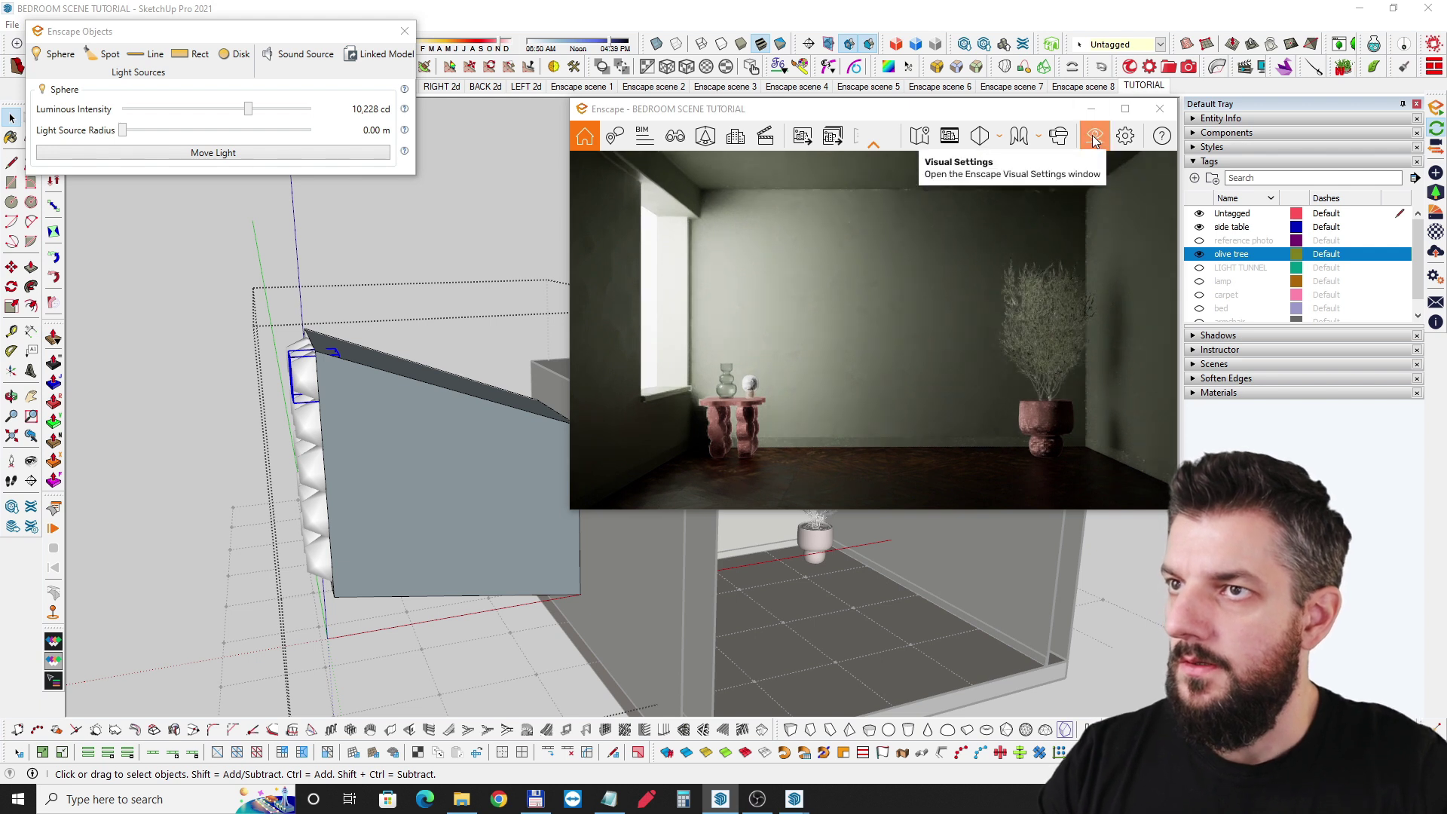
pyautogui.moveTo(447, 464)
pyautogui.mouseDown(button='middle')
pyautogui.moveTo(303, 465)
pyautogui.moveTo(184, 408)
pyautogui.moveTo(185, 383)
pyautogui.moveTo(233, 372)
pyautogui.moveTo(354, 369)
pyautogui.mouseUp(button='middle')
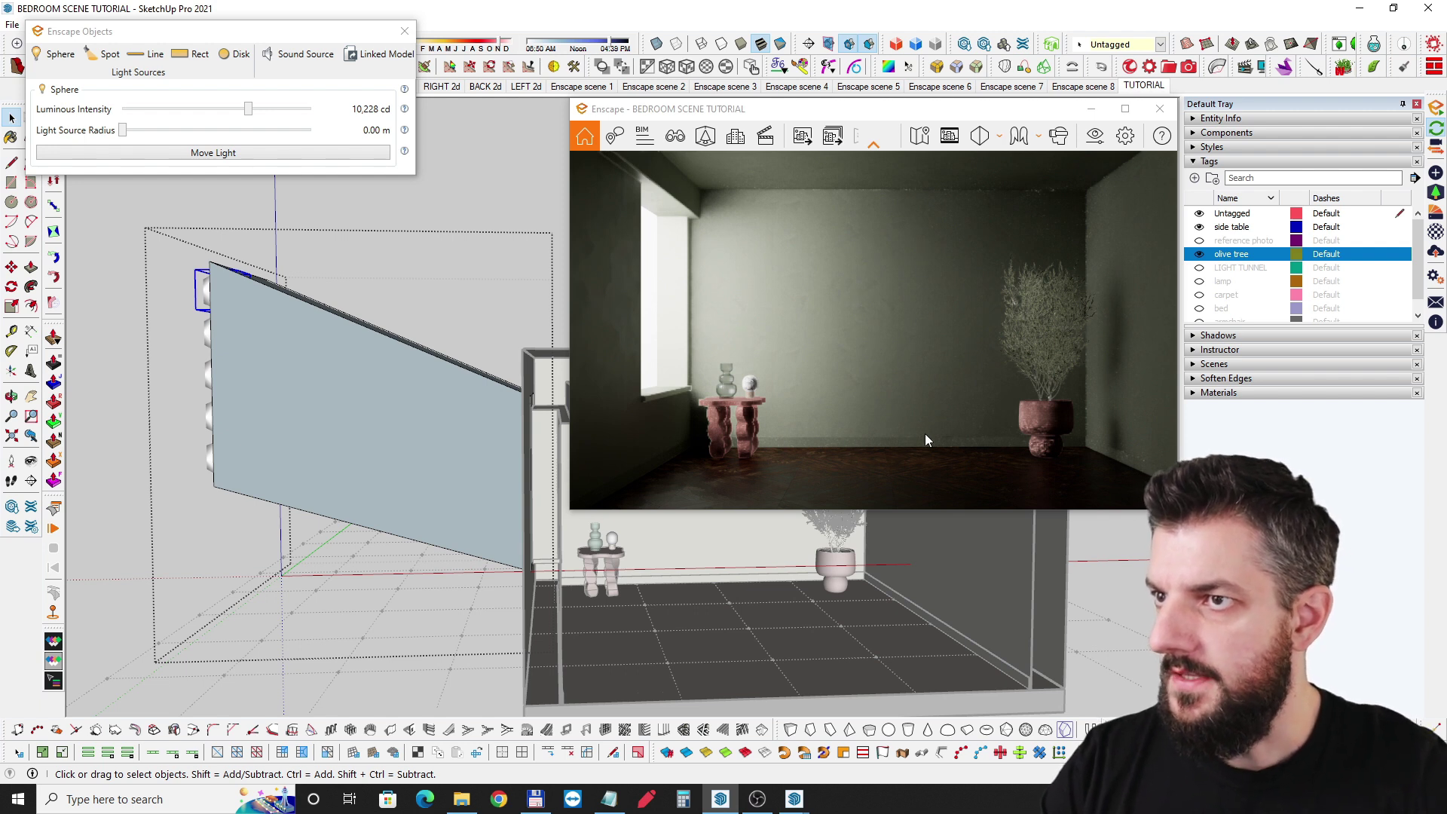
# Orbit to the front of the sphere panel and select four light spheres in its column
pyautogui.moveTo(202, 368); pyautogui.dragTo(505, 455, button='middle')
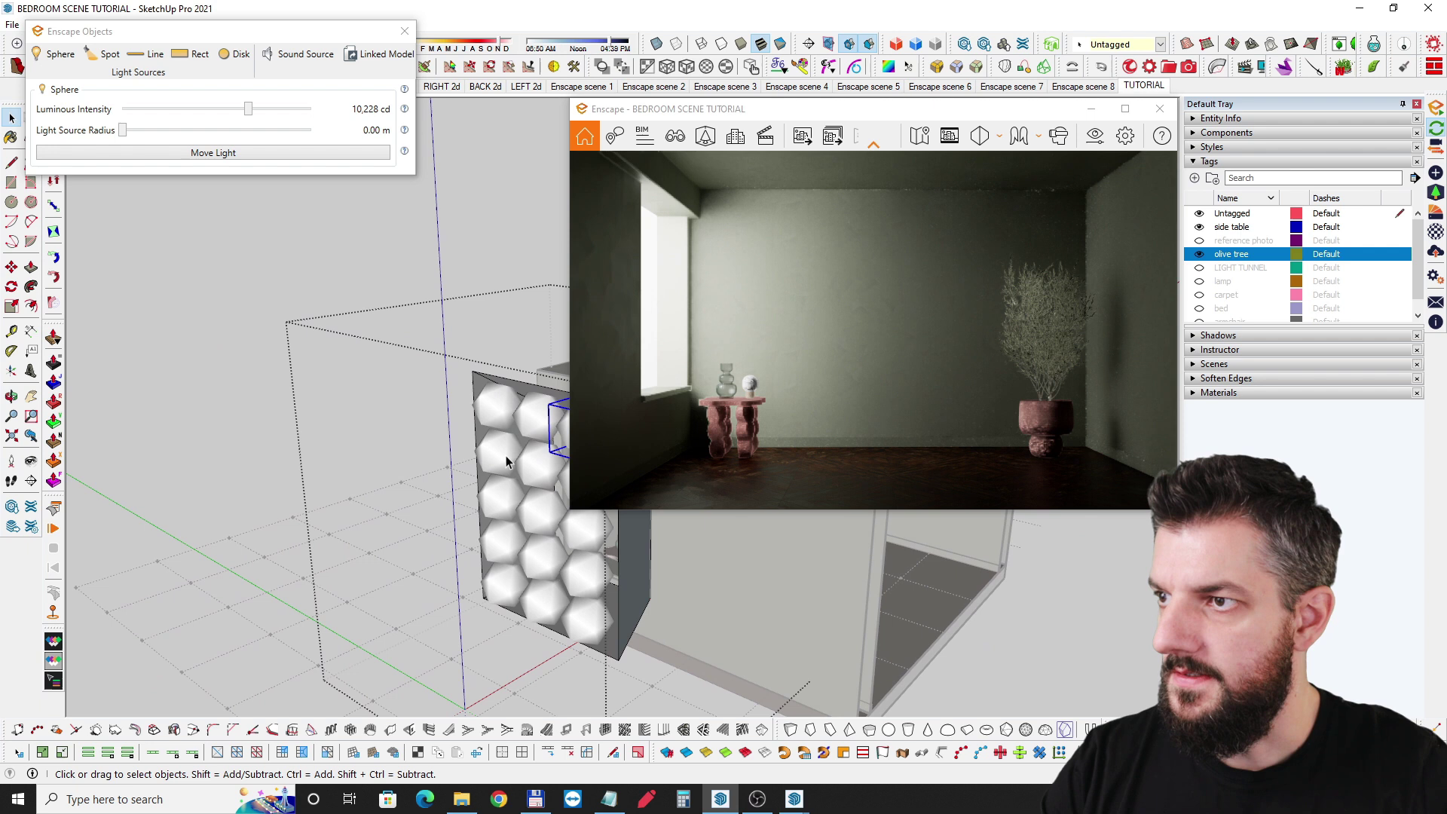
pyautogui.click(545, 524)
pyautogui.click(545, 561)
pyautogui.click(544, 606)
pyautogui.click(546, 519)
# Select the tunnel's white inner wall and lower face, then expand the Materials panel
pyautogui.moveTo(528, 418)
pyautogui.mouseDown(button='middle')
pyautogui.moveTo(468, 404)
pyautogui.moveTo(276, 449)
pyautogui.mouseUp(button='middle')
pyautogui.scroll(2, 404, 416)
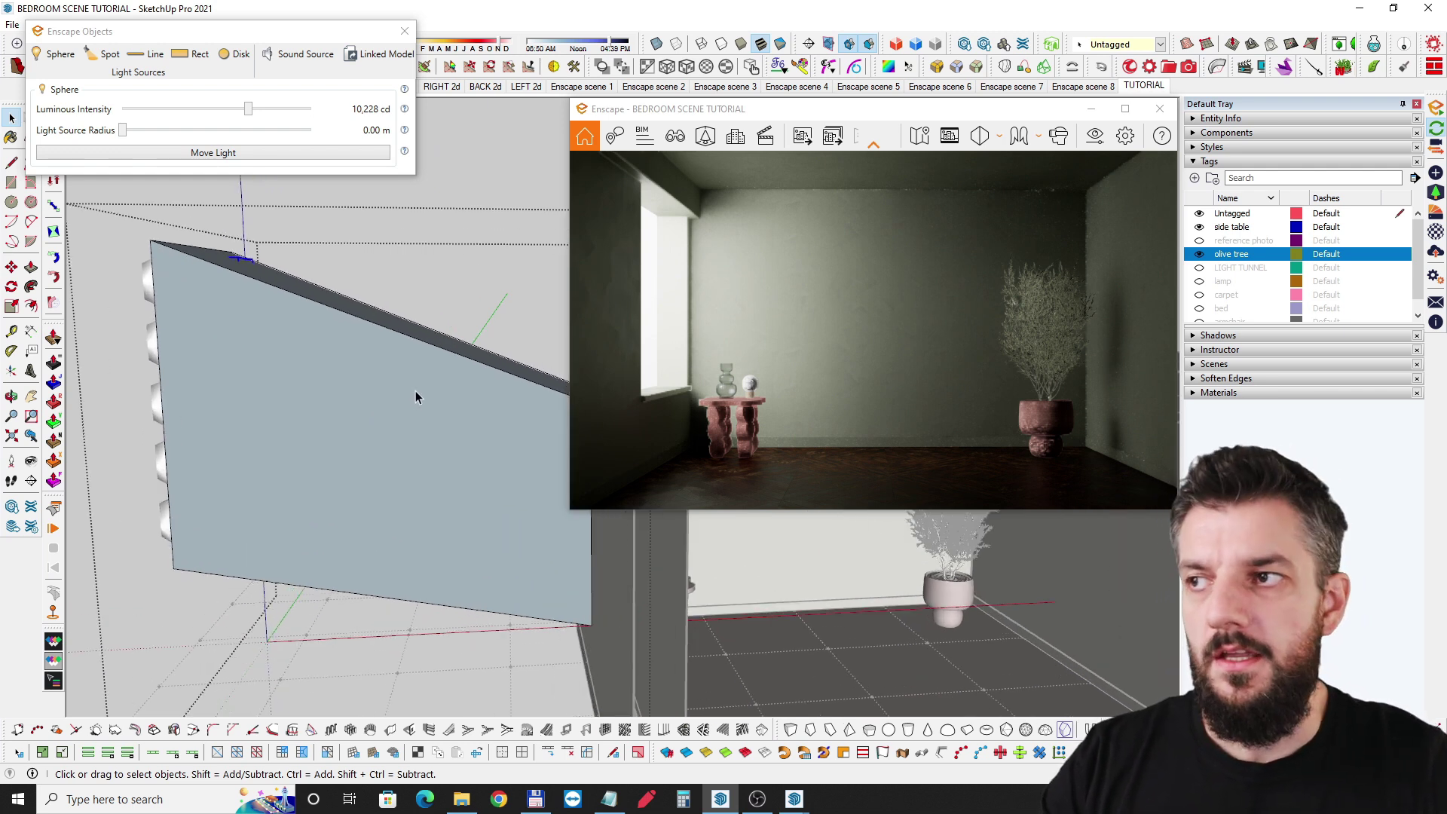
pyautogui.moveTo(337, 392)
pyautogui.mouseDown(button='middle')
pyautogui.moveTo(372, 394)
pyautogui.moveTo(260, 378)
pyautogui.moveTo(501, 392)
pyautogui.moveTo(439, 369)
pyautogui.moveTo(498, 400)
pyautogui.moveTo(391, 382)
pyautogui.moveTo(414, 362)
pyautogui.moveTo(206, 341)
pyautogui.moveTo(279, 307)
pyautogui.mouseUp(button='middle')
pyautogui.click(495, 374)
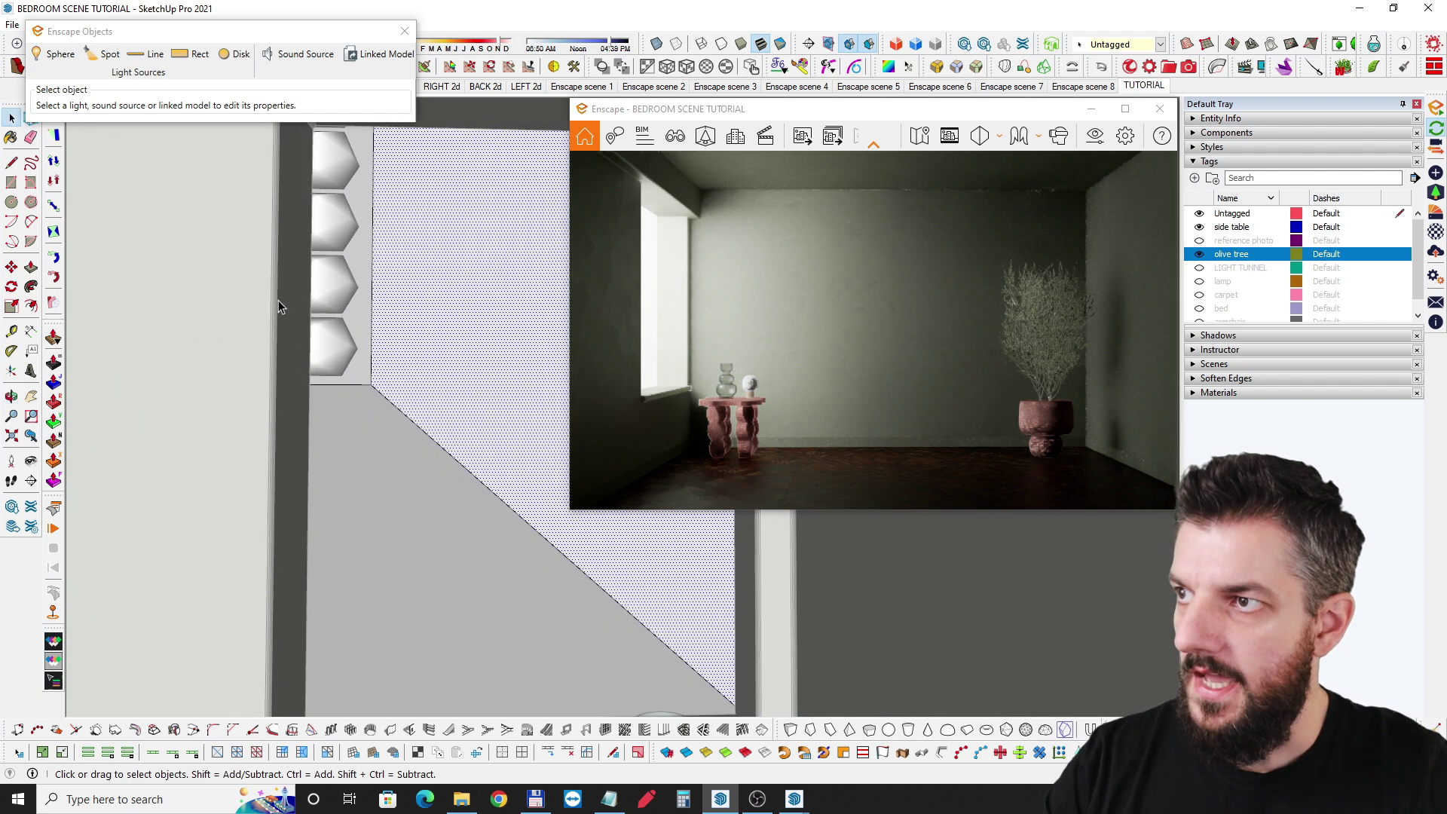
pyautogui.click(462, 554)
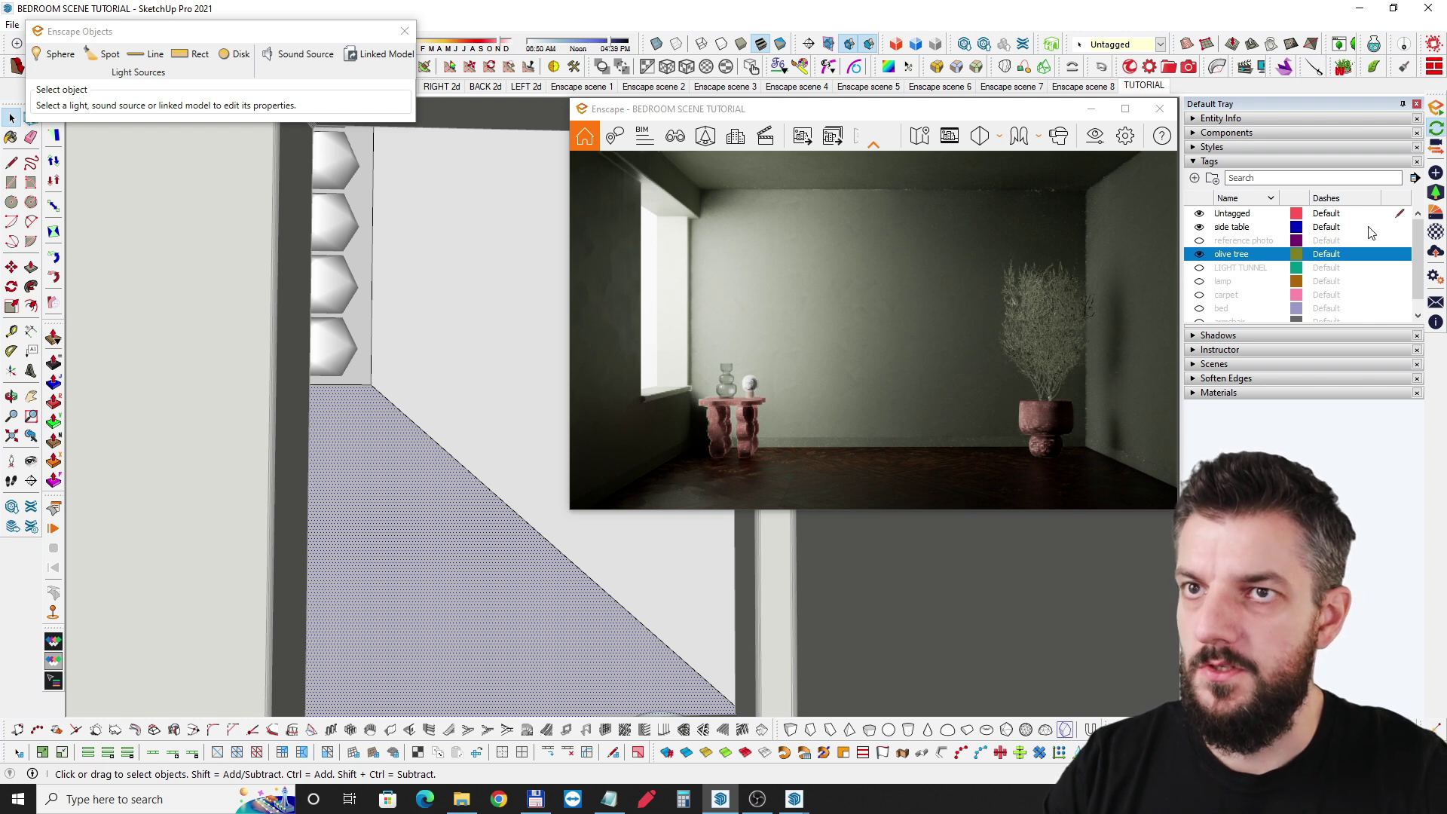
pyautogui.click(1219, 393)
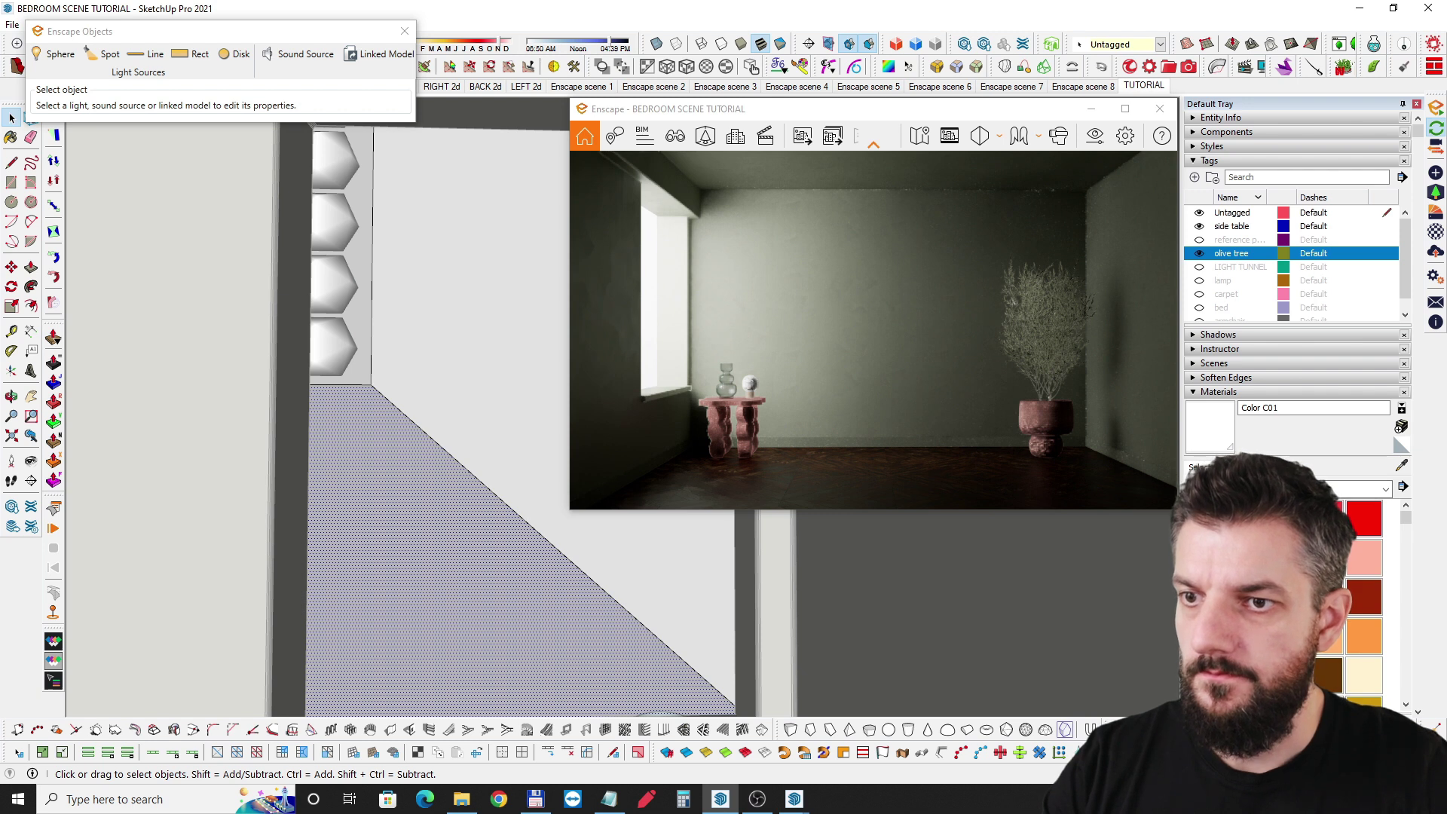
# Paint the light tunnel's inner faces with Color L05 using the Paint Bucket
pyautogui.scroll(-5, 1297, 595)
pyautogui.press('b')
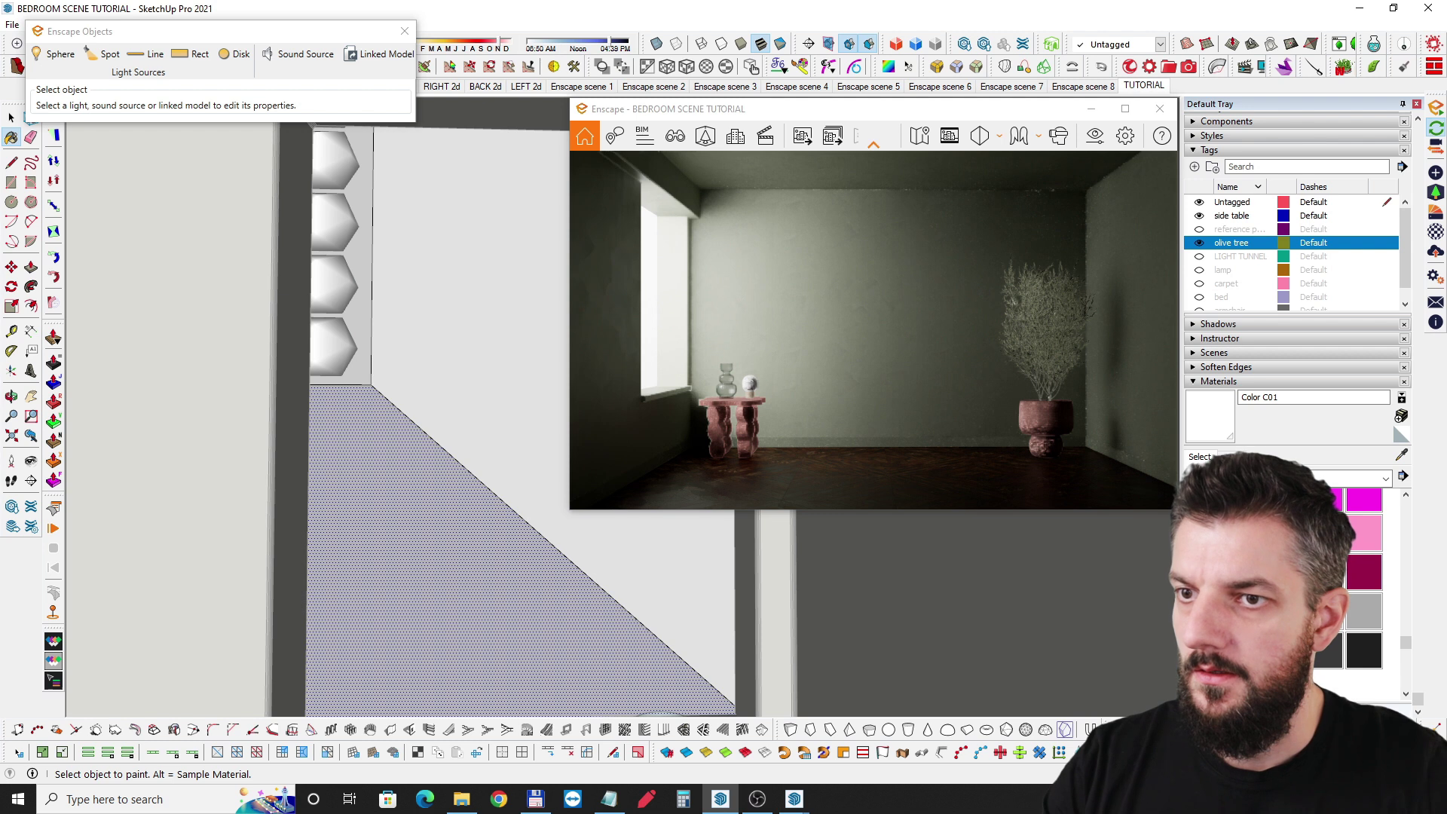
pyautogui.click(1286, 572)
pyautogui.click(503, 267)
pyautogui.click(436, 514)
pyautogui.moveTo(430, 456)
pyautogui.mouseDown(button='middle')
pyautogui.moveTo(361, 452)
pyautogui.moveTo(653, 556)
pyautogui.moveTo(217, 517)
pyautogui.moveTo(591, 540)
pyautogui.moveTo(636, 575)
pyautogui.moveTo(834, 621)
pyautogui.moveTo(359, 475)
pyautogui.moveTo(940, 568)
pyautogui.moveTo(545, 475)
pyautogui.moveTo(324, 452)
pyautogui.moveTo(410, 404)
pyautogui.mouseUp(button='middle')
pyautogui.scroll(5, 482, 324)
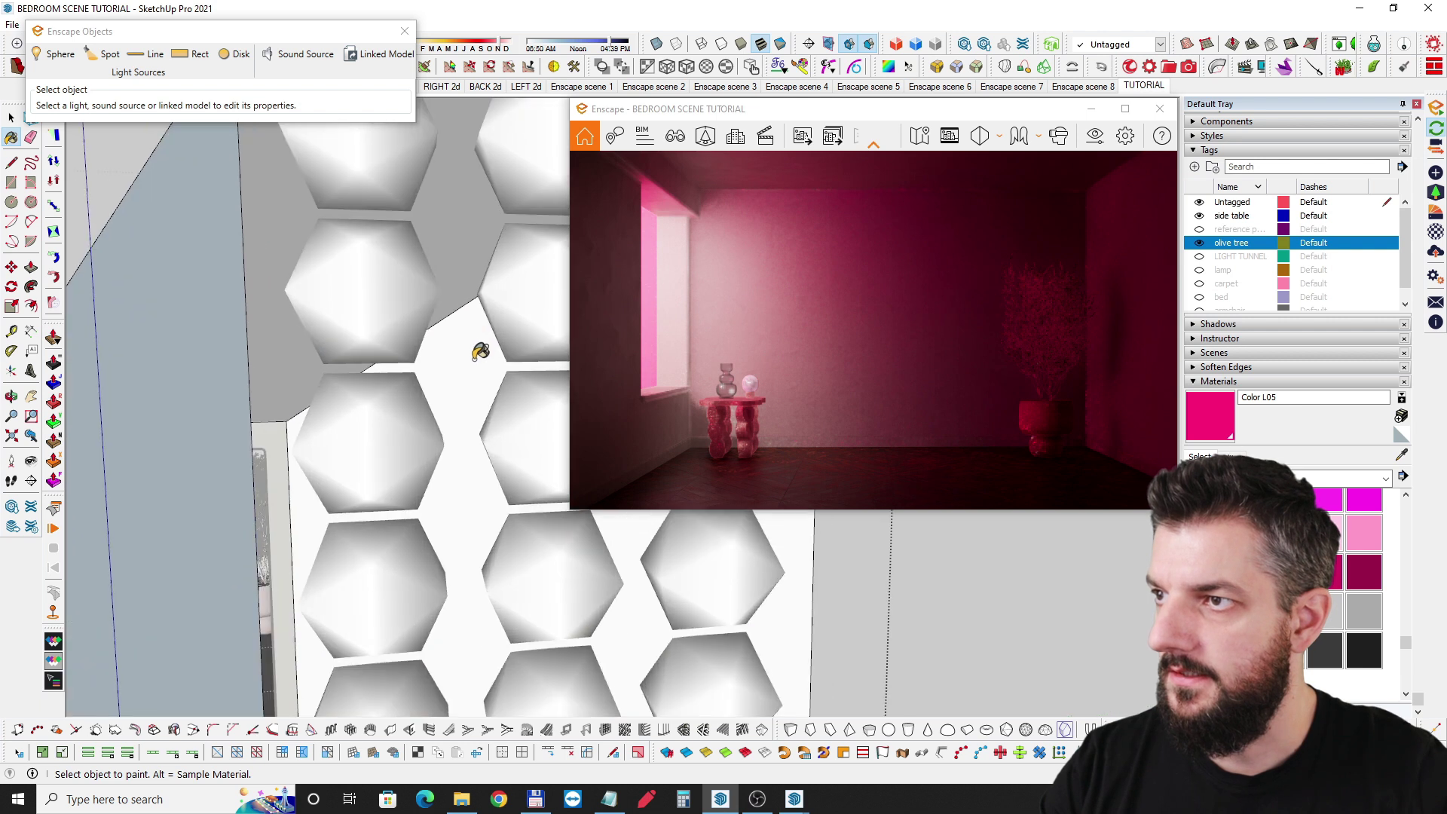
pyautogui.click(479, 348)
pyautogui.click(452, 271)
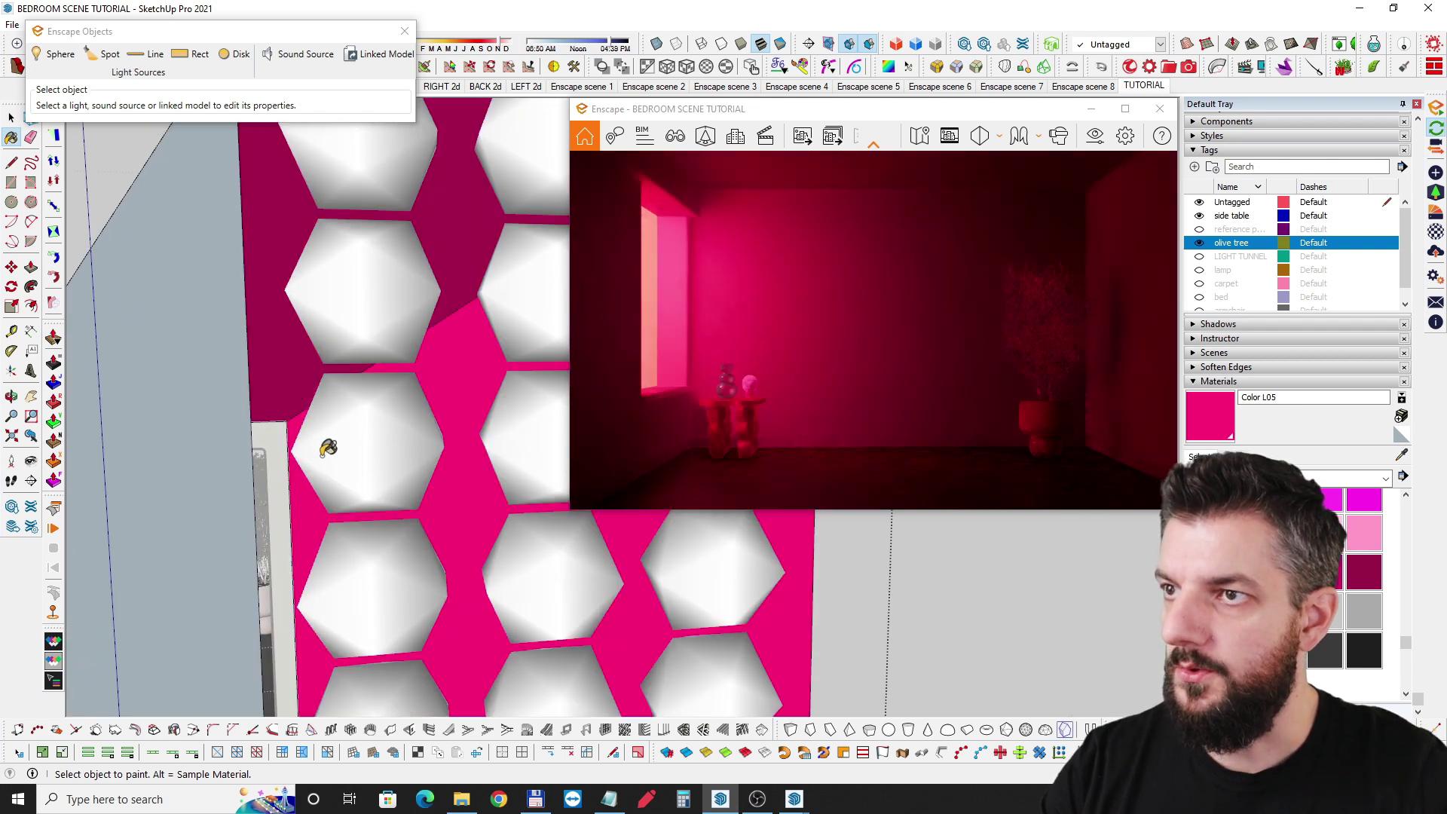
pyautogui.moveTo(180, 481)
pyautogui.mouseDown(button='middle')
pyautogui.moveTo(219, 455)
pyautogui.moveTo(148, 469)
pyautogui.moveTo(144, 450)
pyautogui.moveTo(252, 452)
pyautogui.moveTo(293, 484)
pyautogui.mouseUp(button='middle')
# Edit Color L05 to pure white and open its Enscape material settings
pyautogui.press('space')
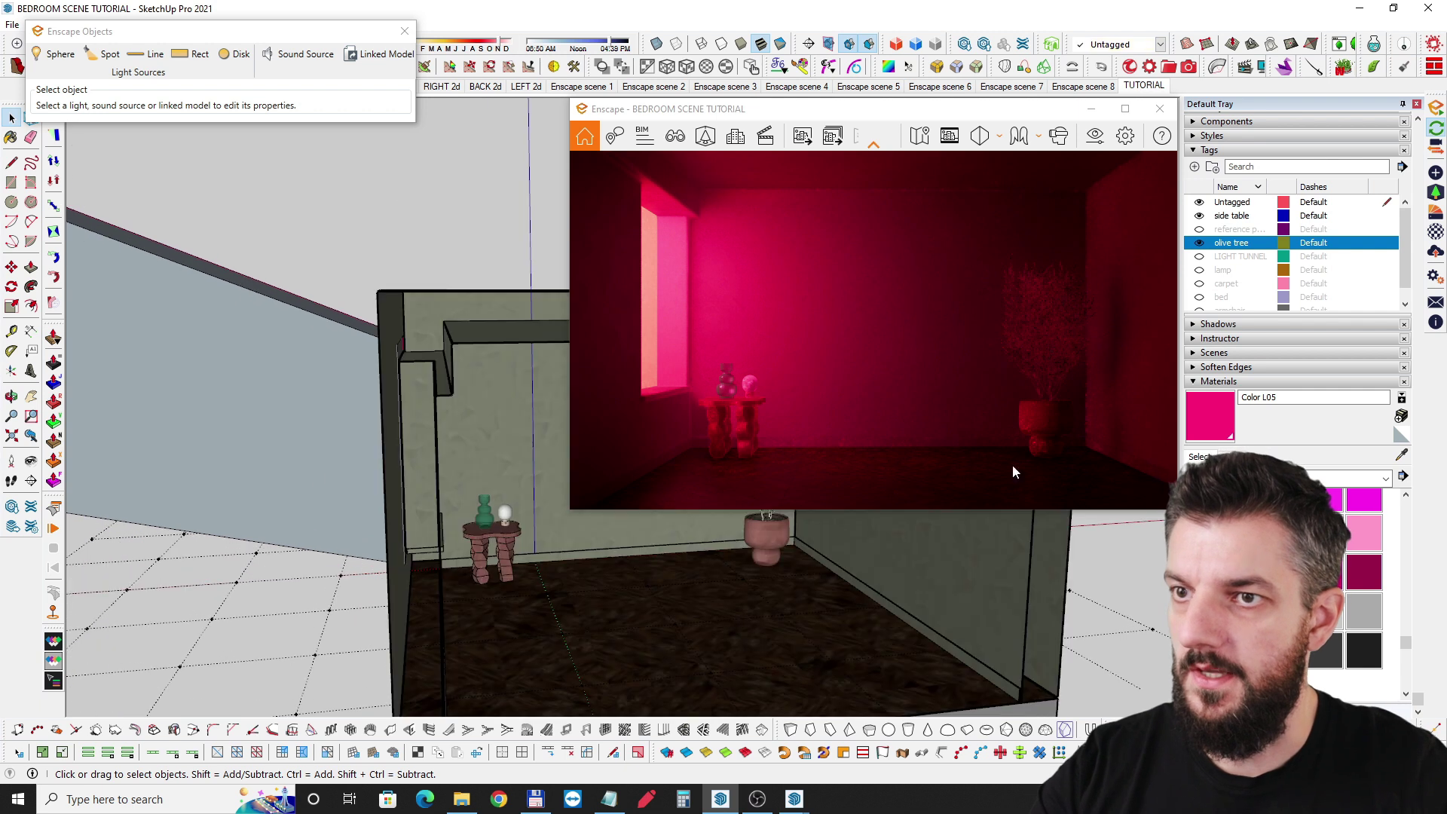
pyautogui.click(1290, 651)
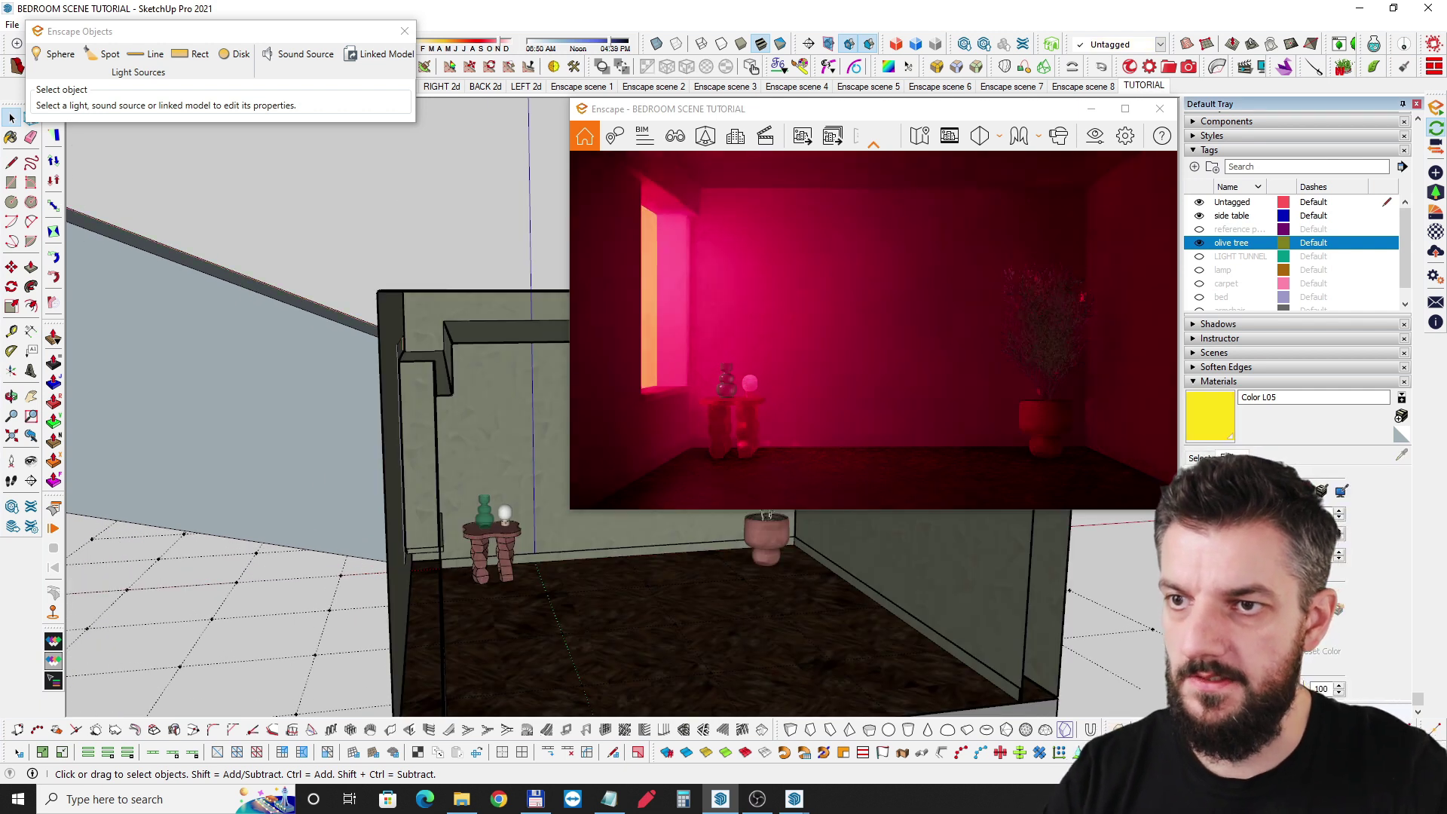
pyautogui.moveTo(1256, 535); pyautogui.dragTo(1295, 534)
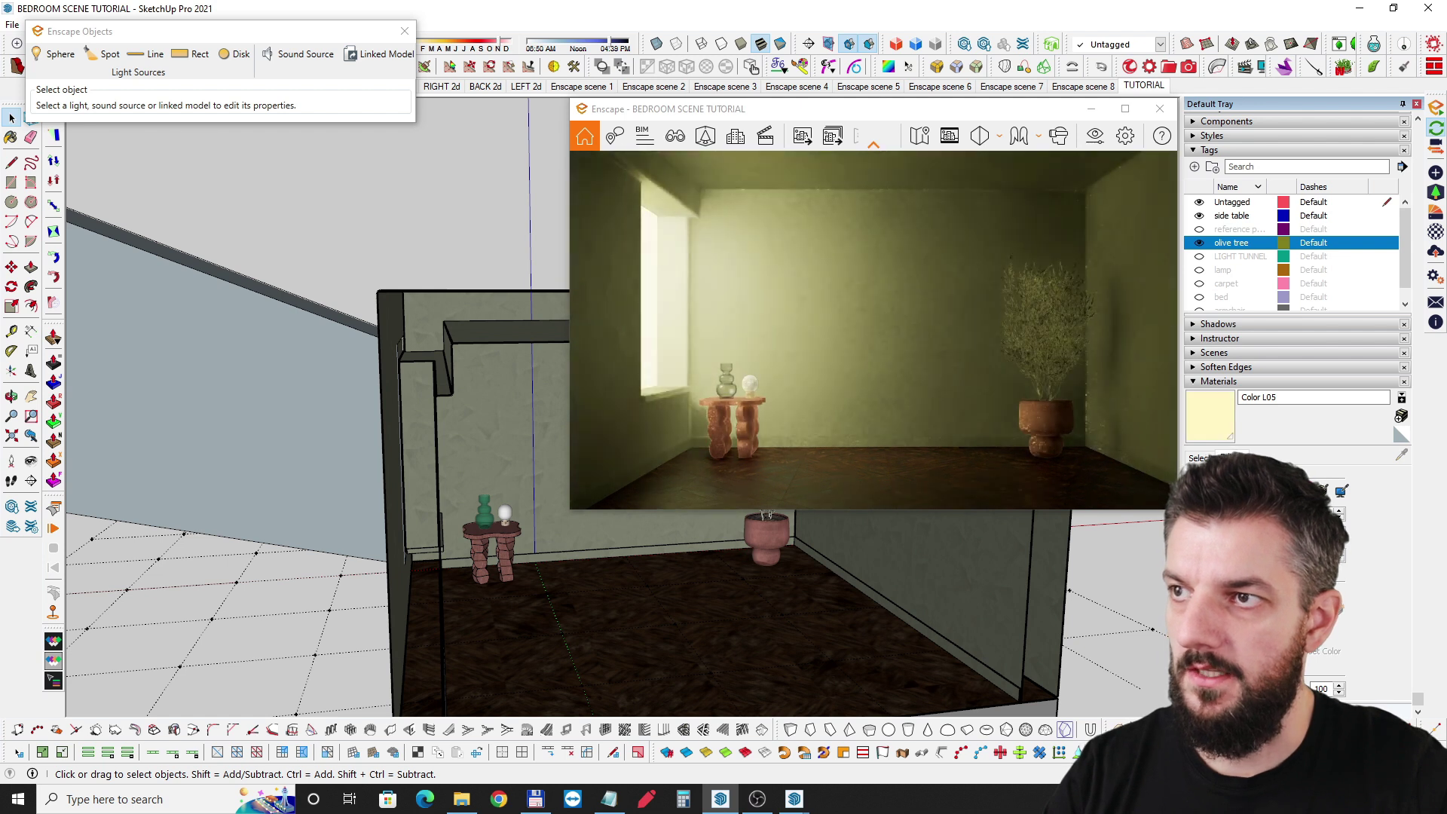
pyautogui.click(1257, 514)
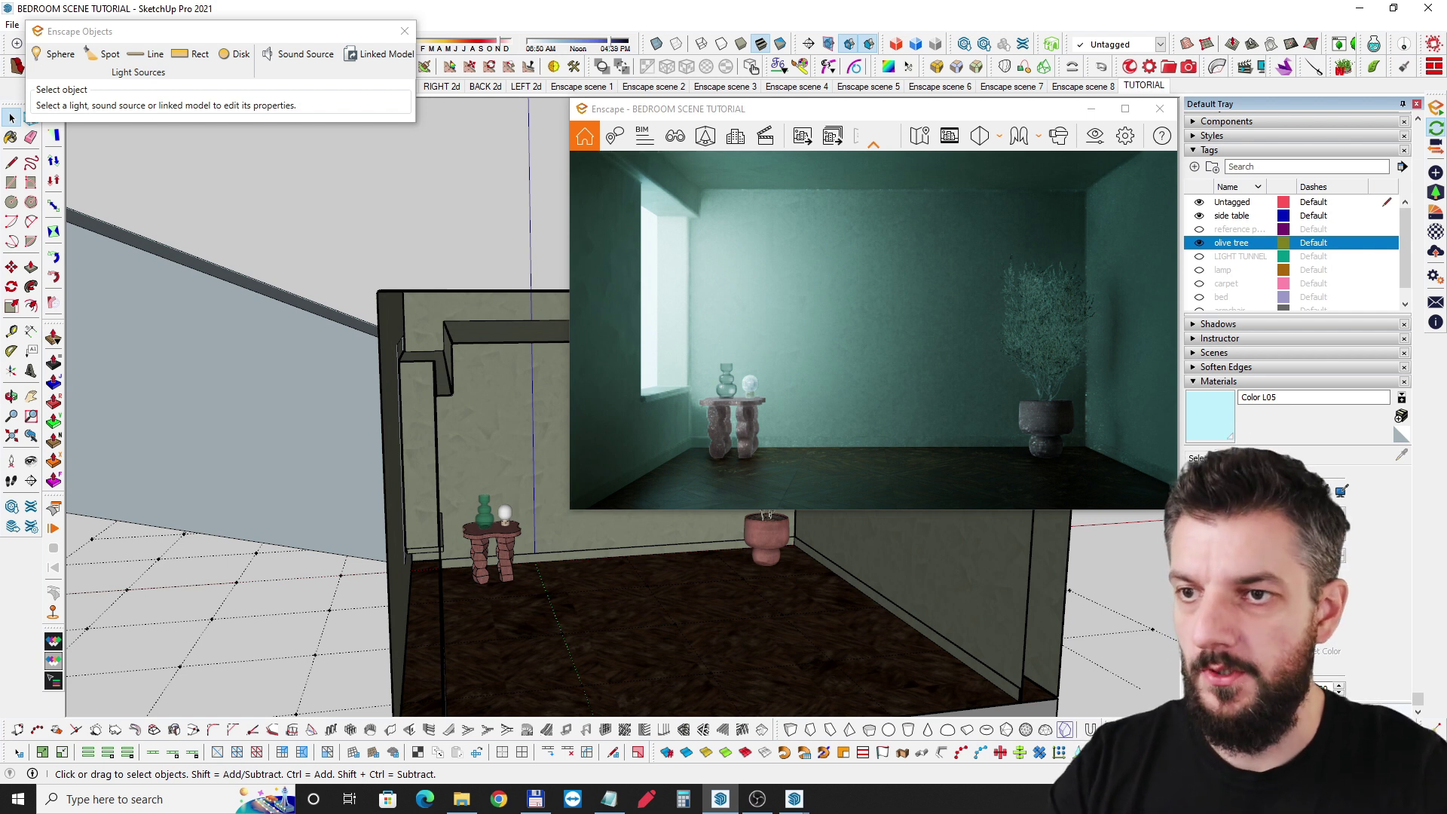
pyautogui.moveTo(1295, 535); pyautogui.dragTo(1325, 534)
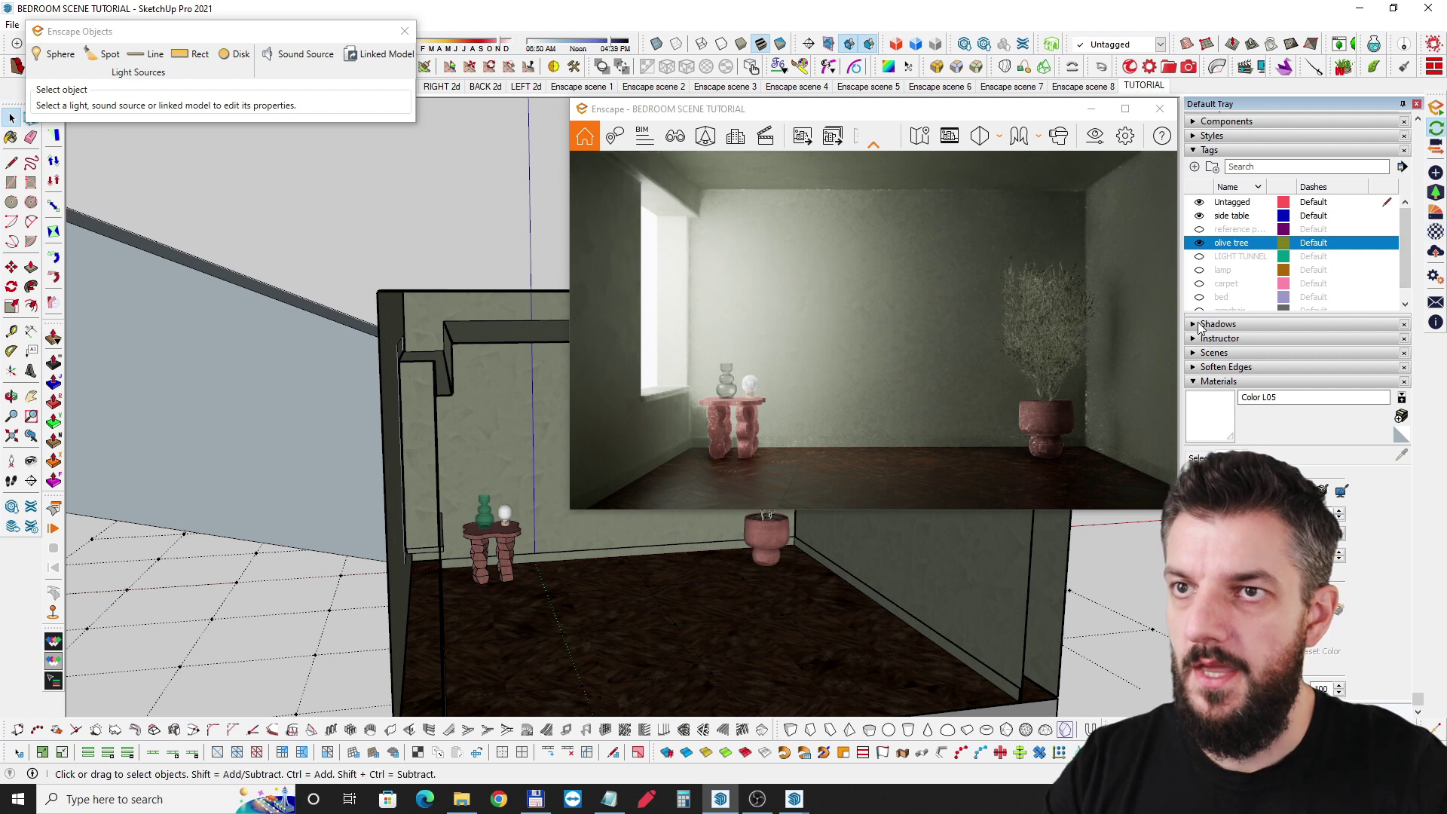
pyautogui.click(1231, 441)
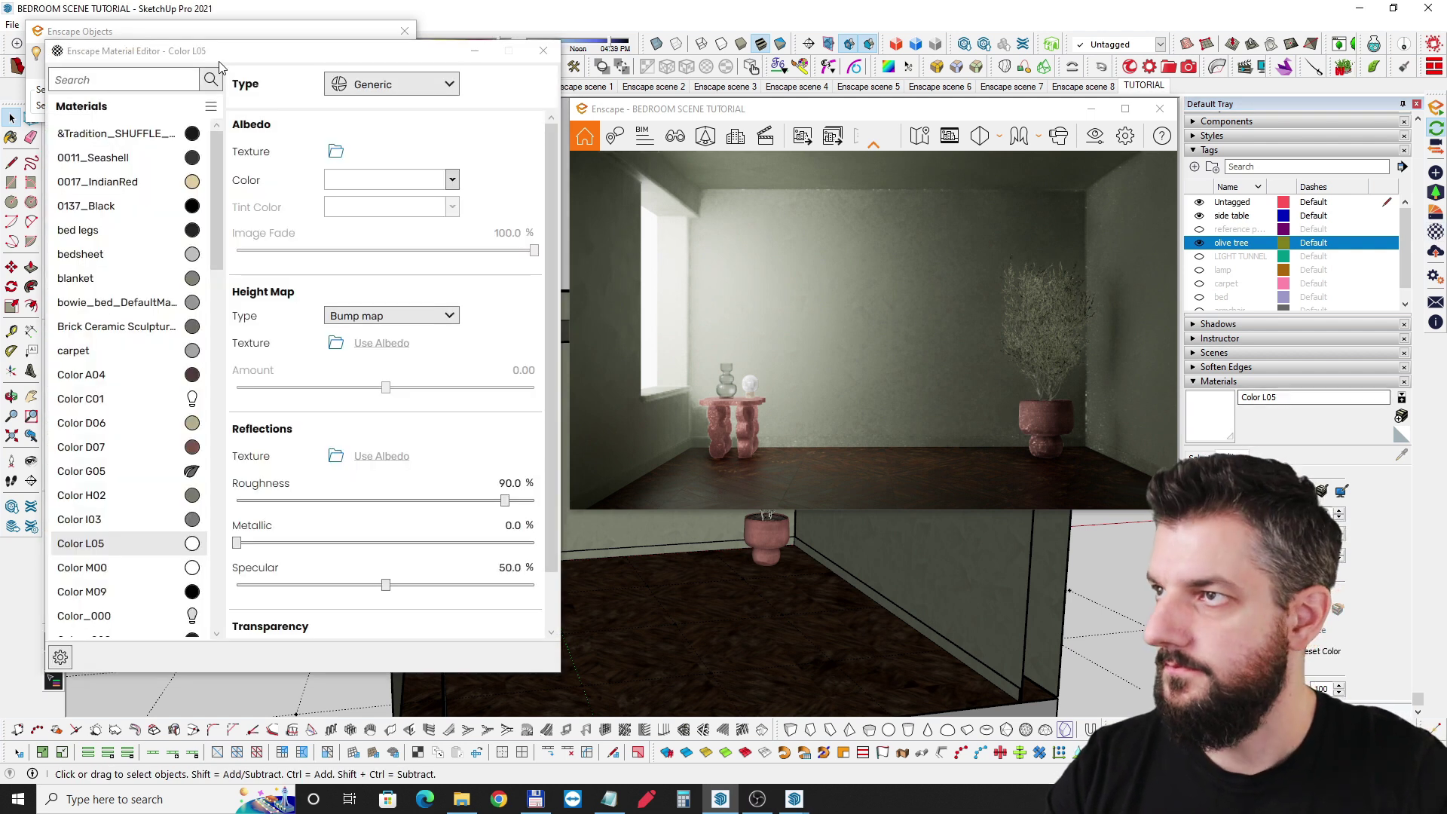
# Make Color L05 a Self-illuminated Enscape material at 5,000 cd/m² and close the editor
pyautogui.click(395, 90)
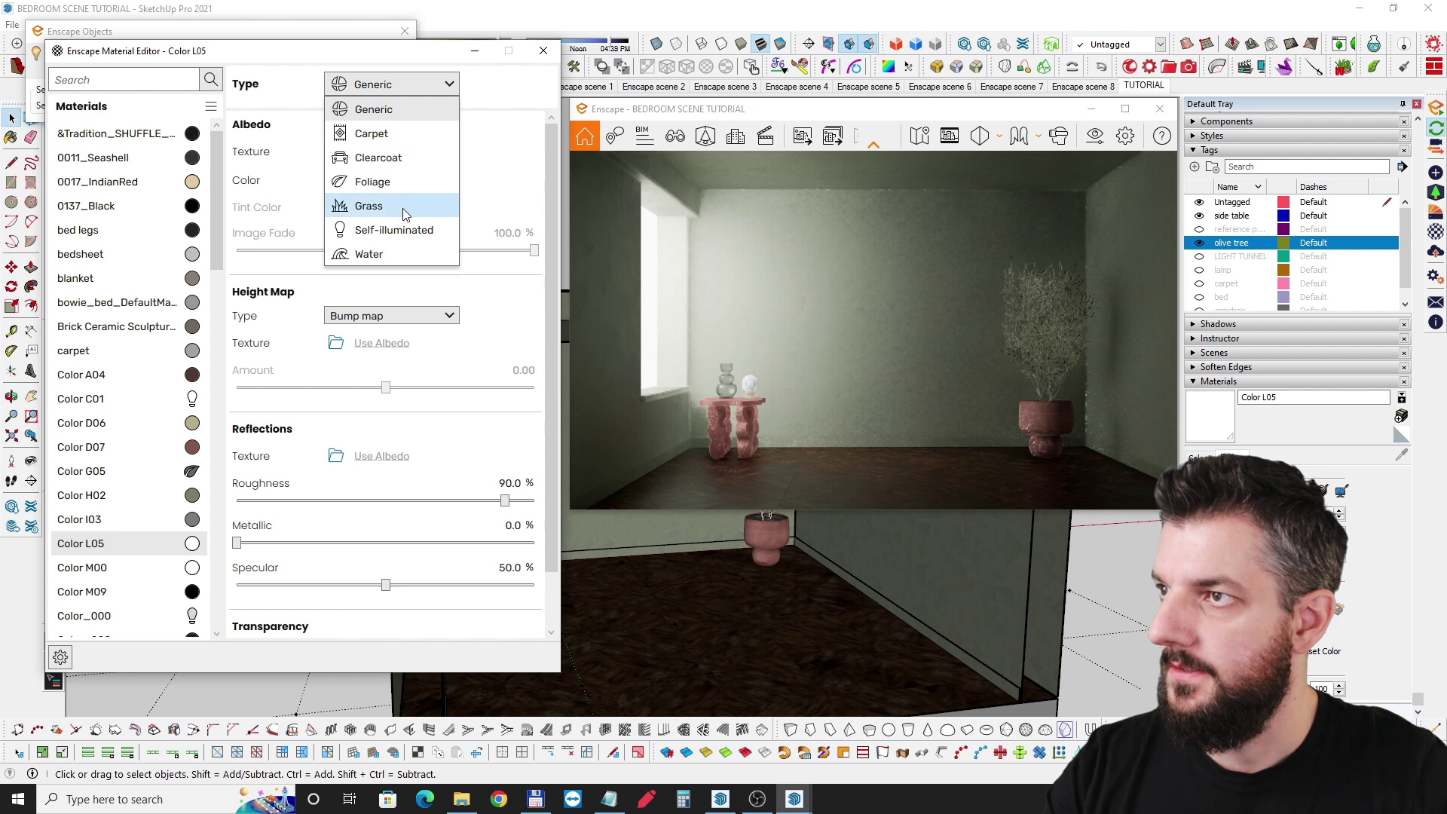
pyautogui.click(407, 234)
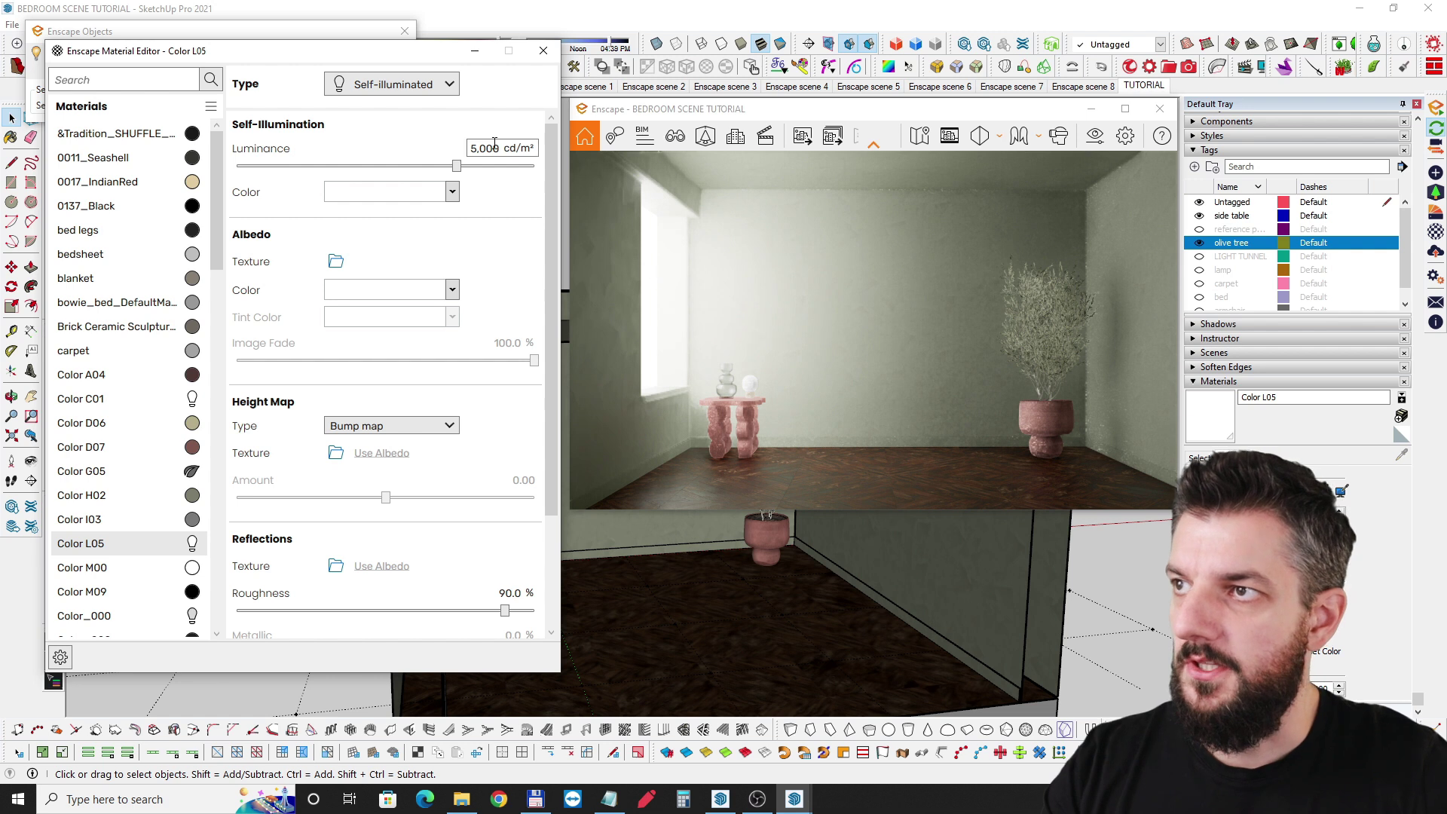
pyautogui.click(544, 52)
pyautogui.moveTo(933, 362)
pyautogui.mouseDown()
pyautogui.moveTo(1001, 363)
pyautogui.moveTo(926, 354)
pyautogui.mouseUp()
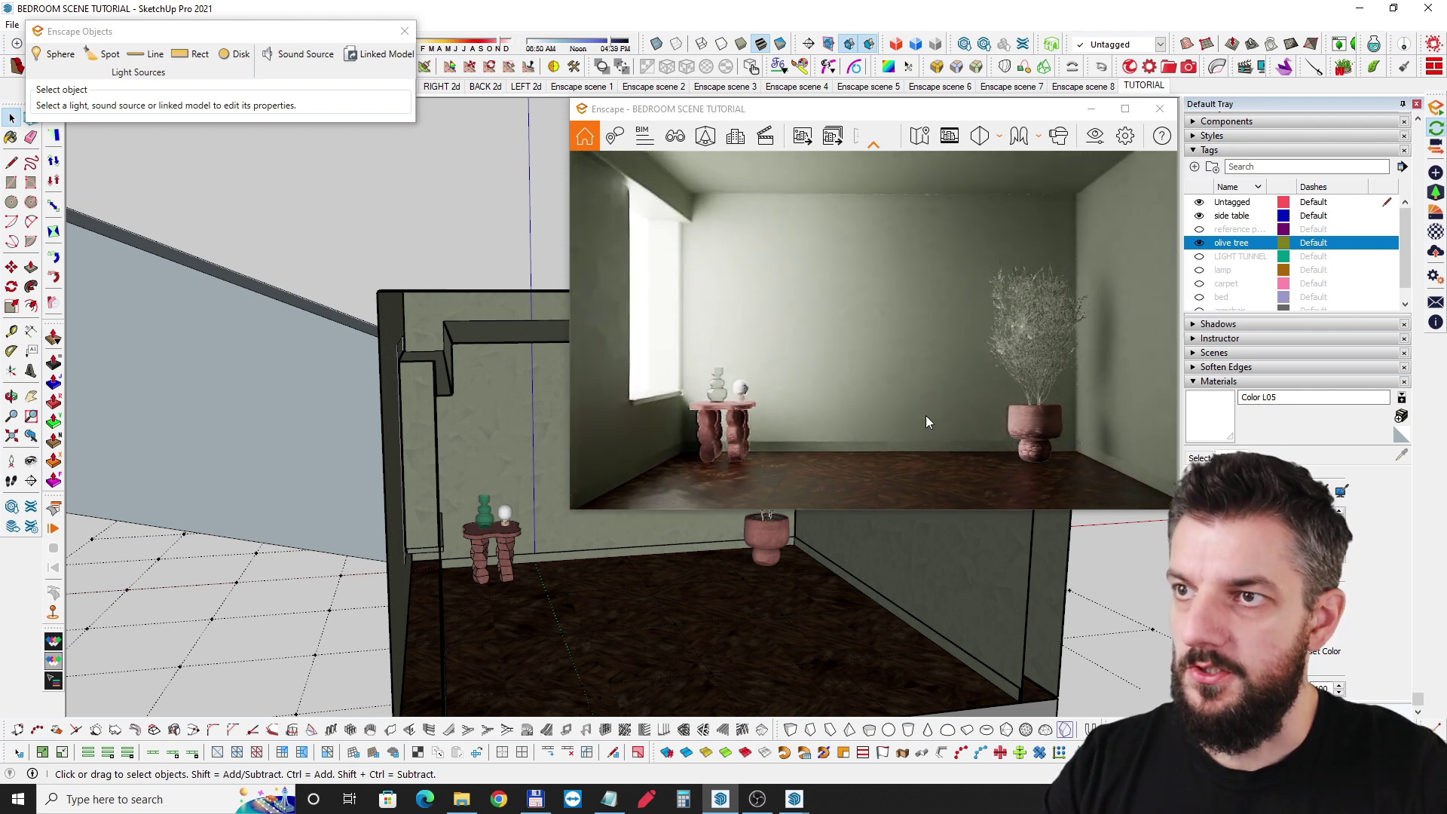
# Inspect the brightened render and sphere-filled tunnel, moving the Enscape Objects panel aside
pyautogui.moveTo(648, 299); pyautogui.dragTo(866, 314)
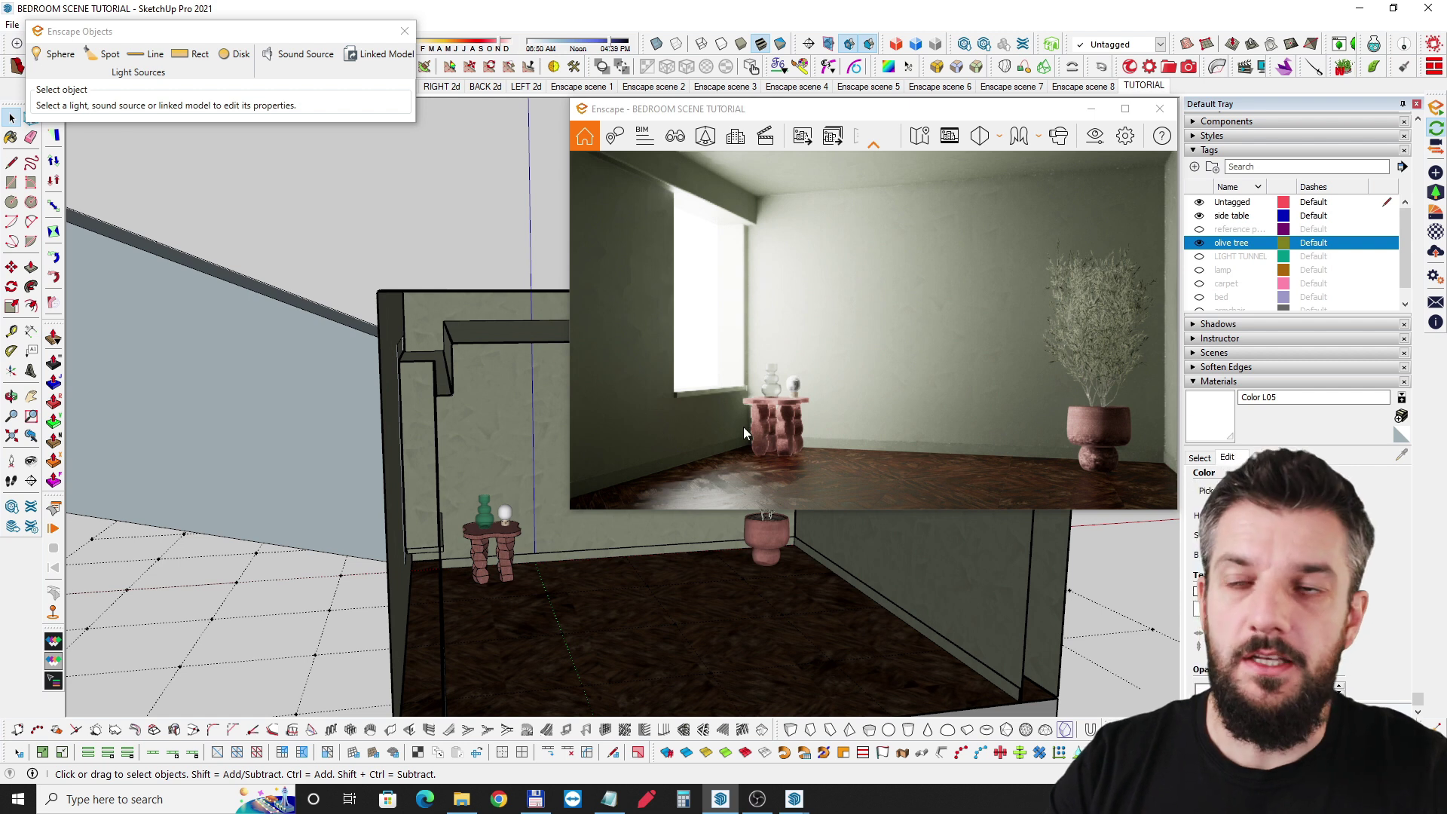
pyautogui.moveTo(866, 364); pyautogui.dragTo(905, 366, button='right')
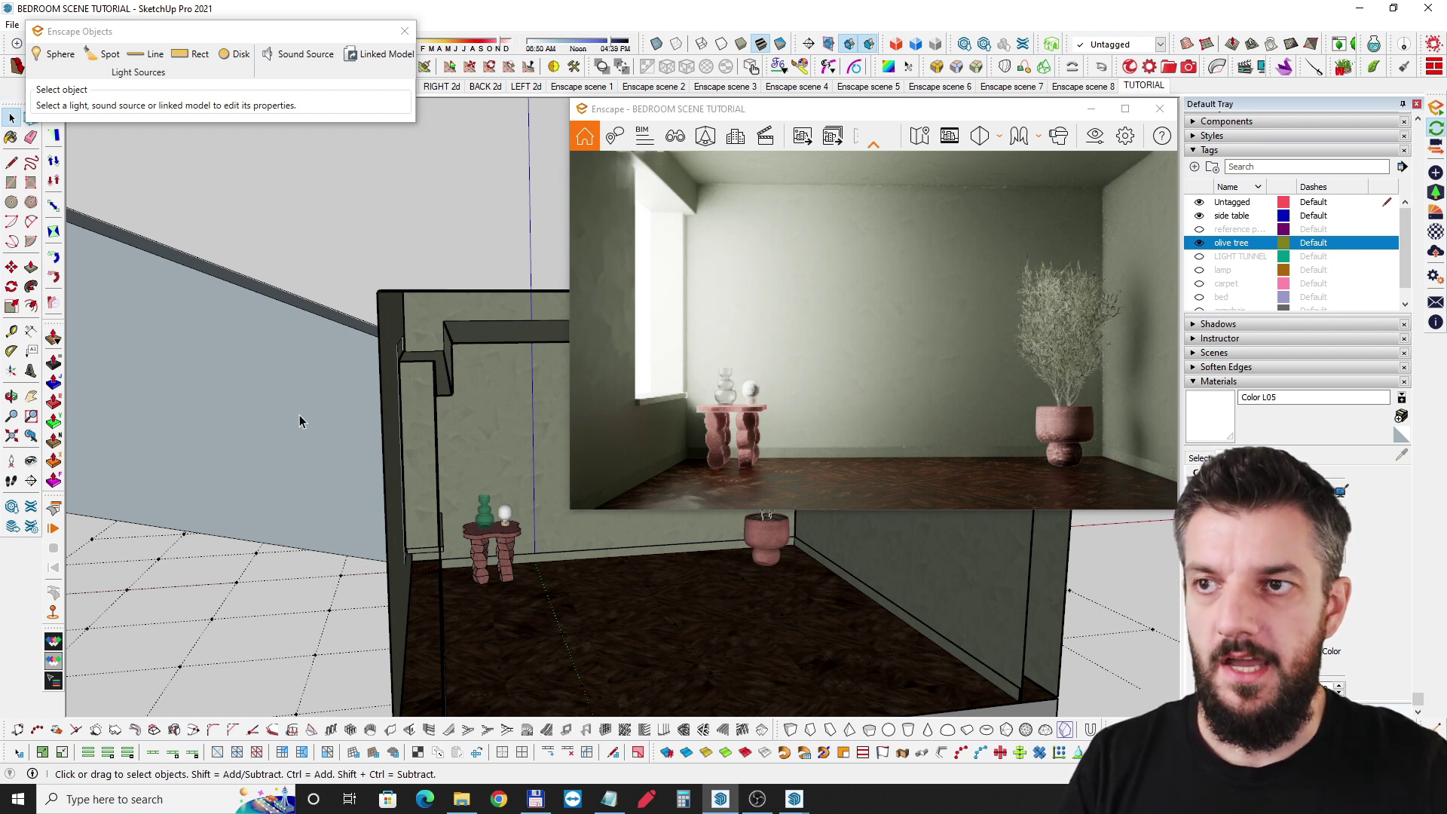
pyautogui.moveTo(254, 393); pyautogui.dragTo(443, 484, button='middle')
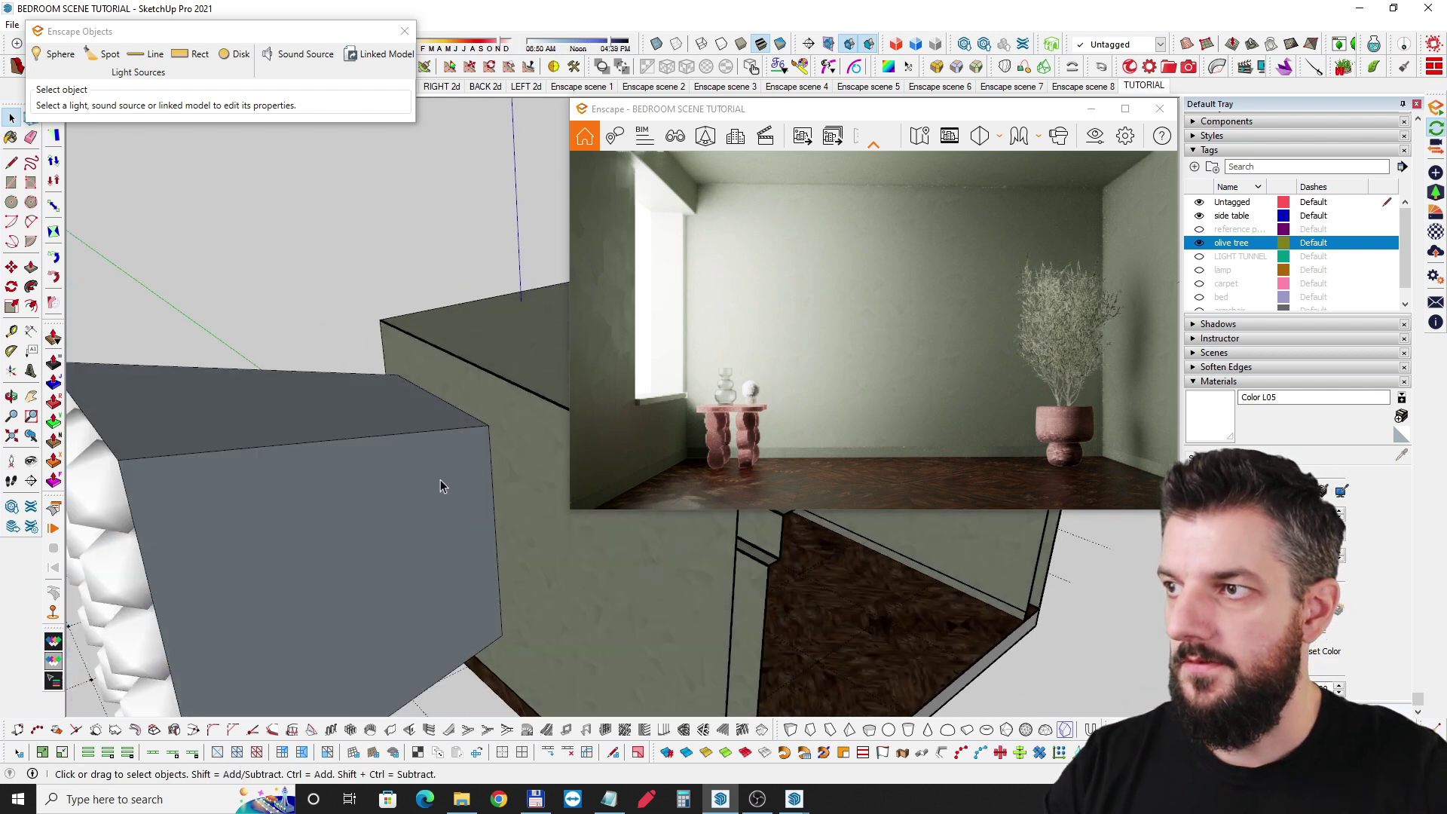
pyautogui.scroll(-3, 442, 485)
pyautogui.moveTo(255, 490)
pyautogui.mouseDown(button='middle')
pyautogui.moveTo(324, 500)
pyautogui.moveTo(414, 389)
pyautogui.moveTo(223, 369)
pyautogui.mouseUp(button='middle')
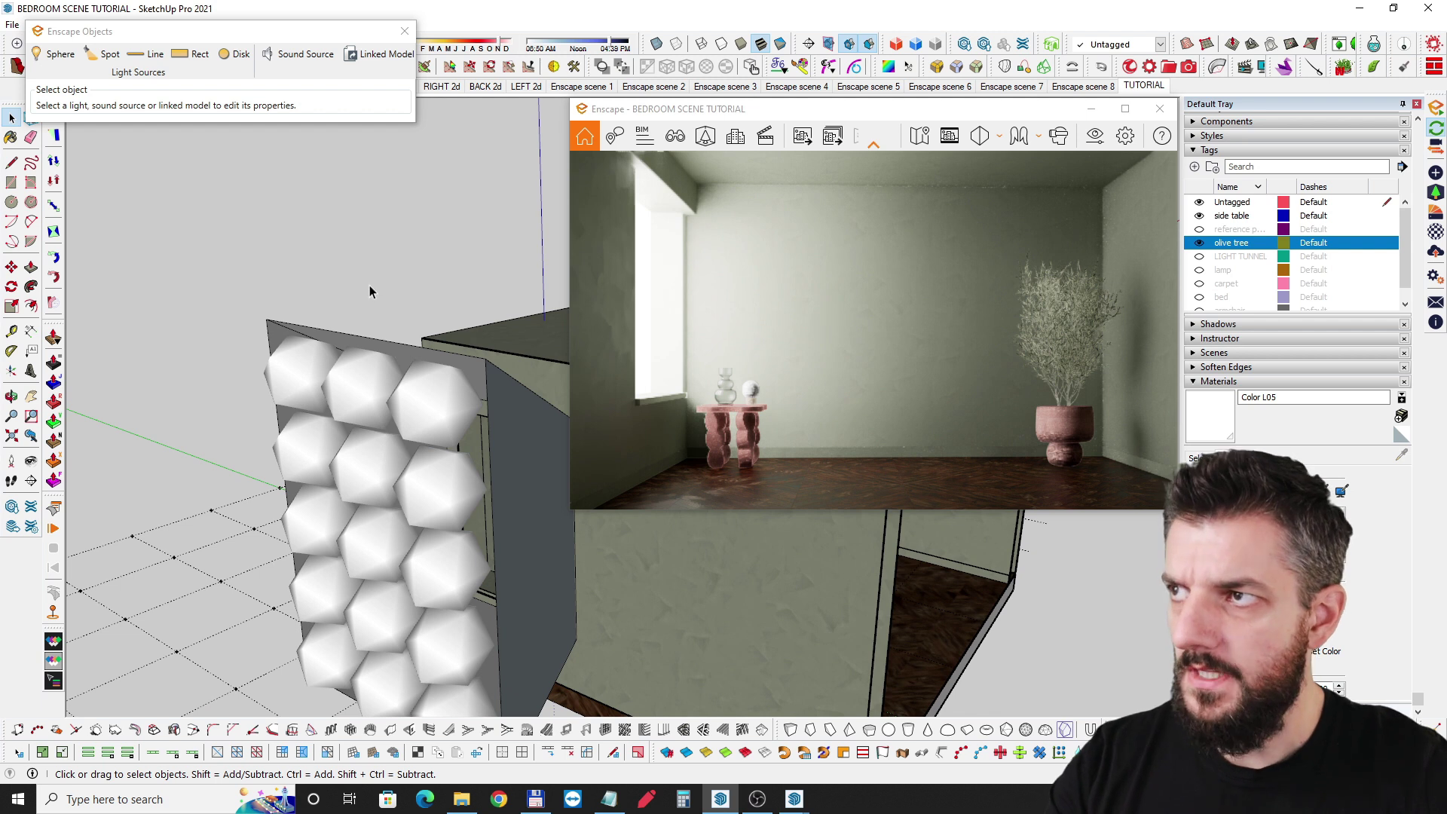
pyautogui.moveTo(227, 38); pyautogui.dragTo(247, 133)
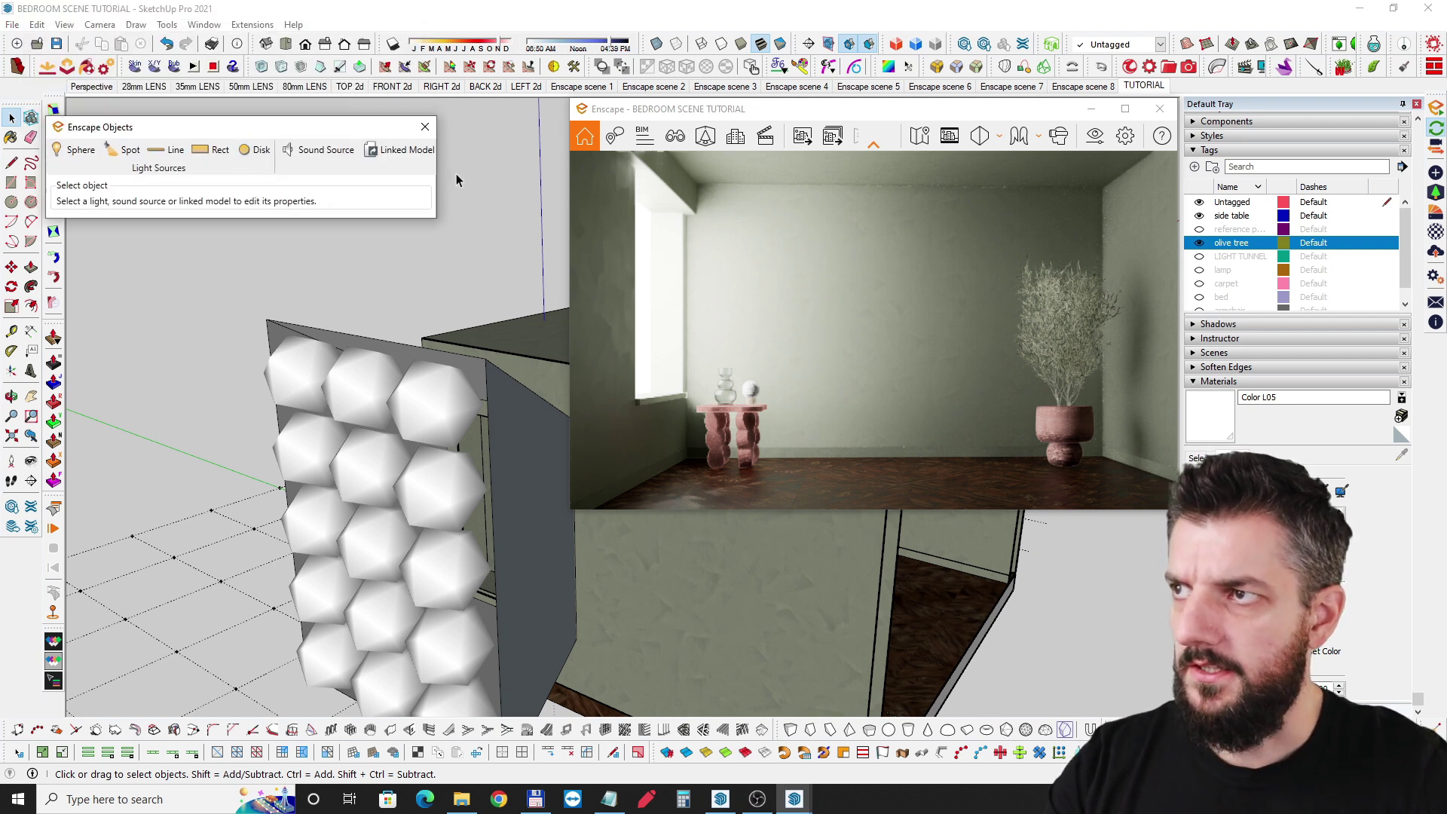
# Close the Enscape Objects panel and reorient the model and render views
pyautogui.click(425, 127)
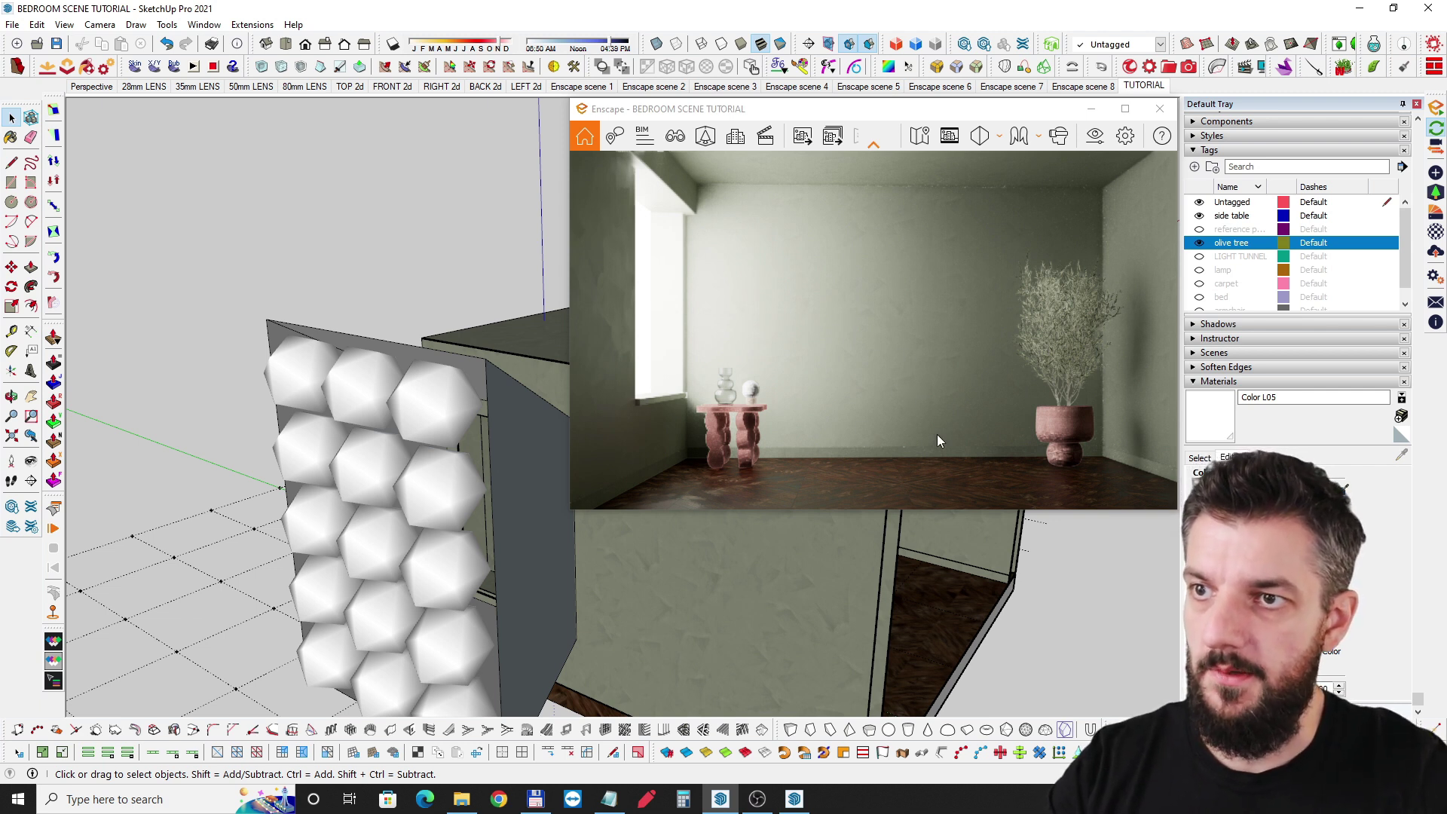
pyautogui.moveTo(501, 517)
pyautogui.mouseDown(button='middle')
pyautogui.moveTo(275, 488)
pyautogui.moveTo(377, 495)
pyautogui.moveTo(404, 546)
pyautogui.moveTo(314, 507)
pyautogui.moveTo(278, 329)
pyautogui.mouseUp(button='middle')
pyautogui.scroll(3, 454, 432)
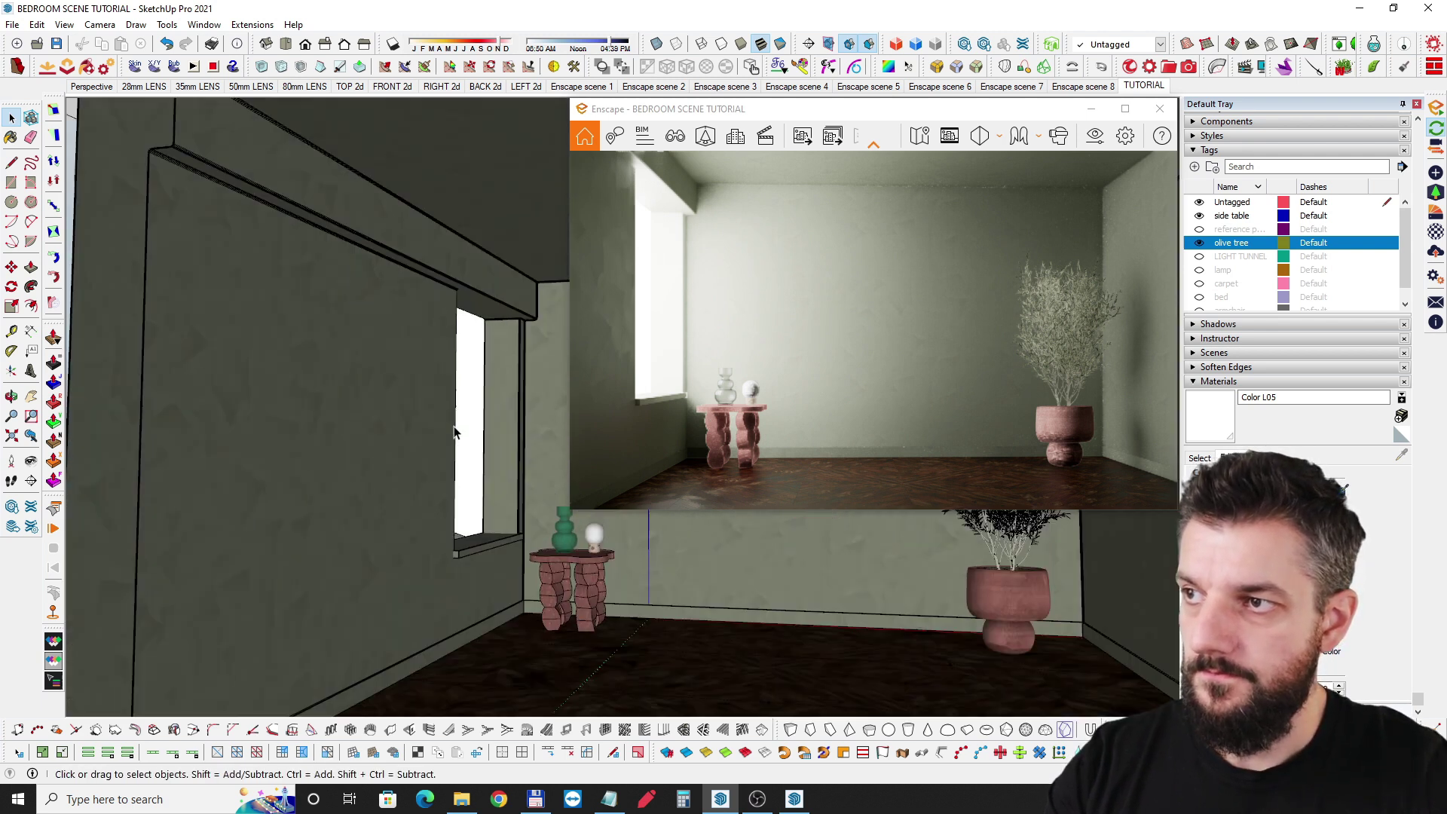
pyautogui.scroll(4, 454, 432)
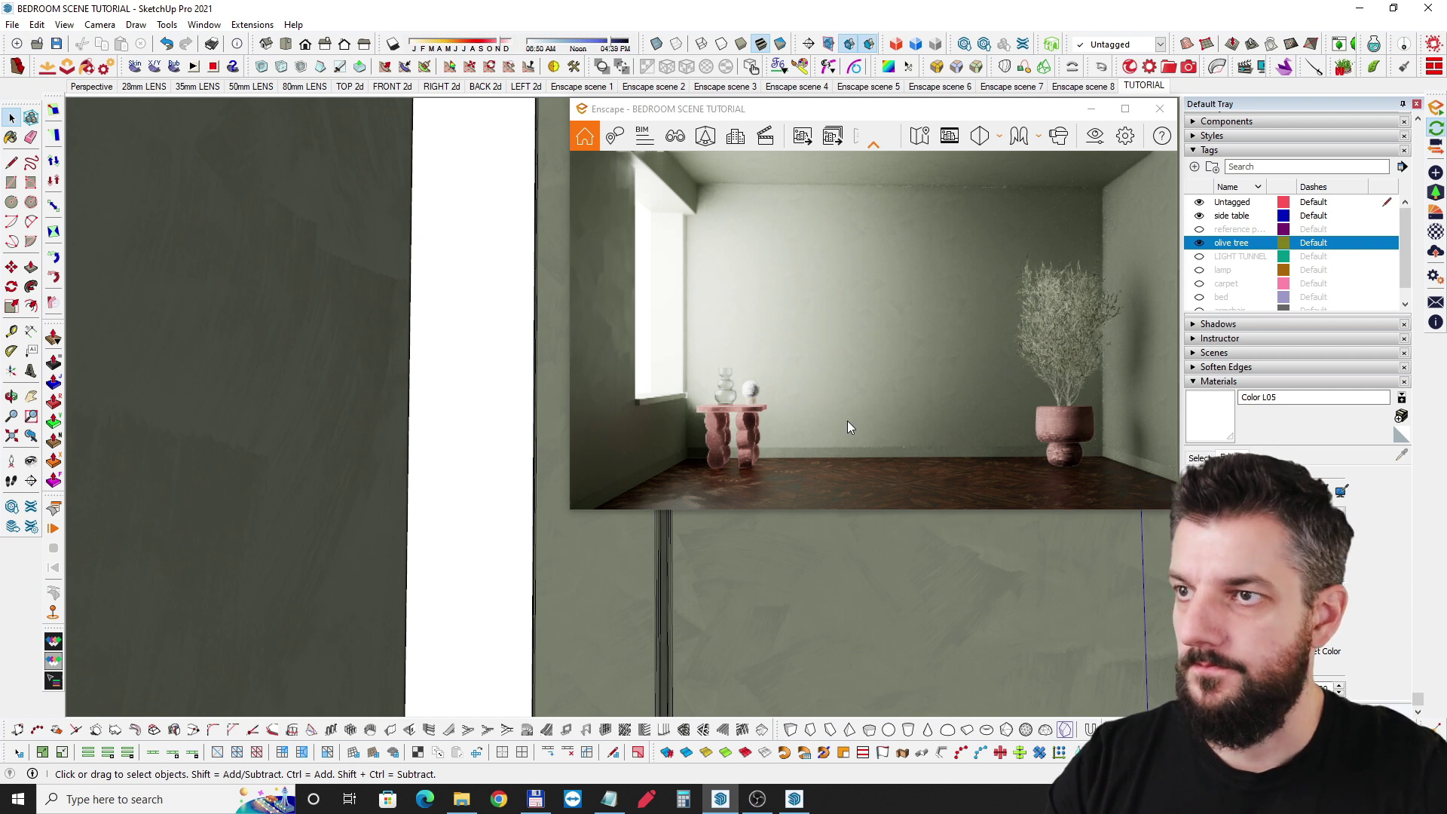
pyautogui.scroll(-2, 889, 412)
pyautogui.moveTo(907, 351); pyautogui.dragTo(891, 336)
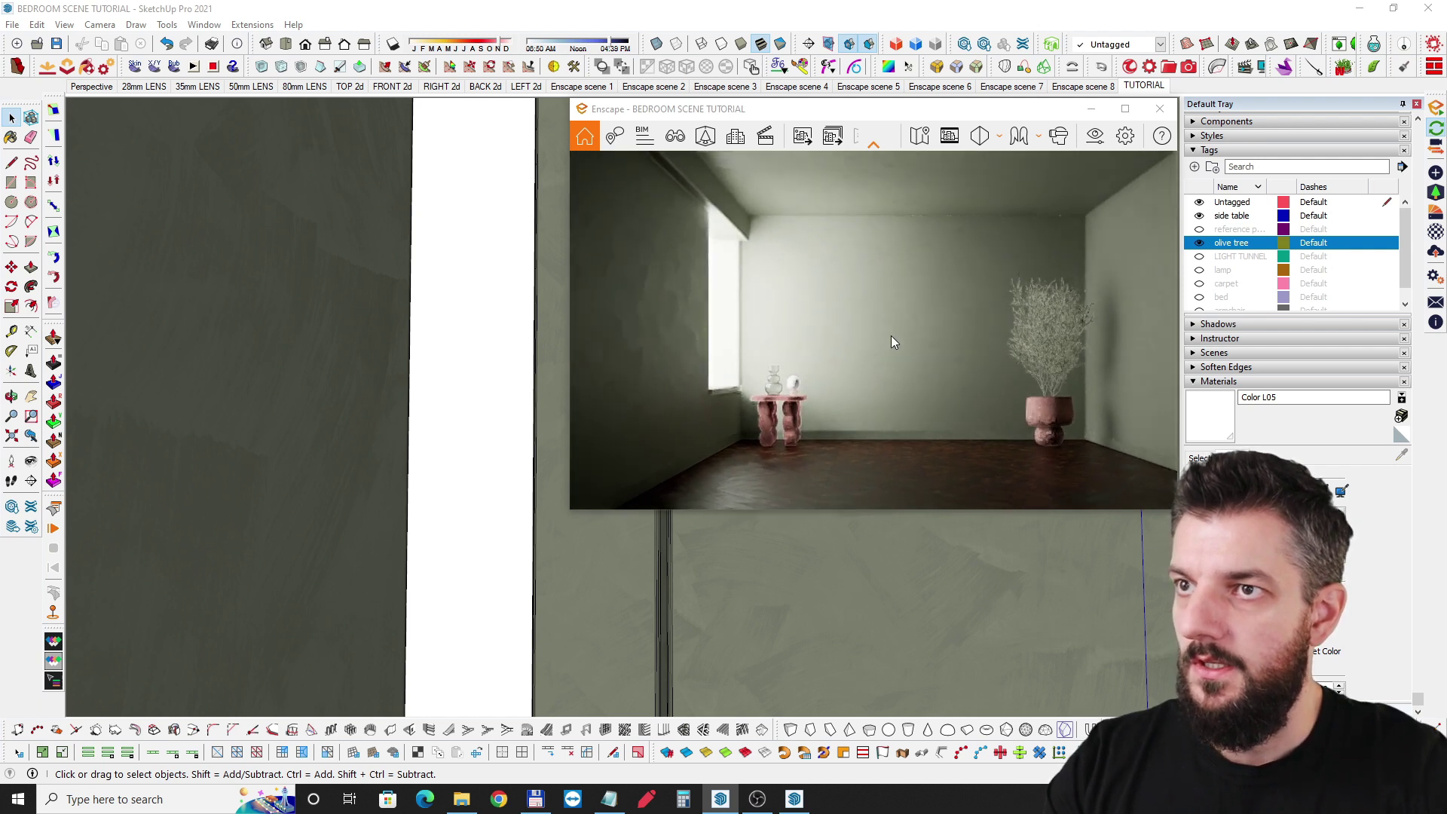
# Turn on the carpet, bed, lamp and armchair tags, checking each in the render
pyautogui.click(1200, 285)
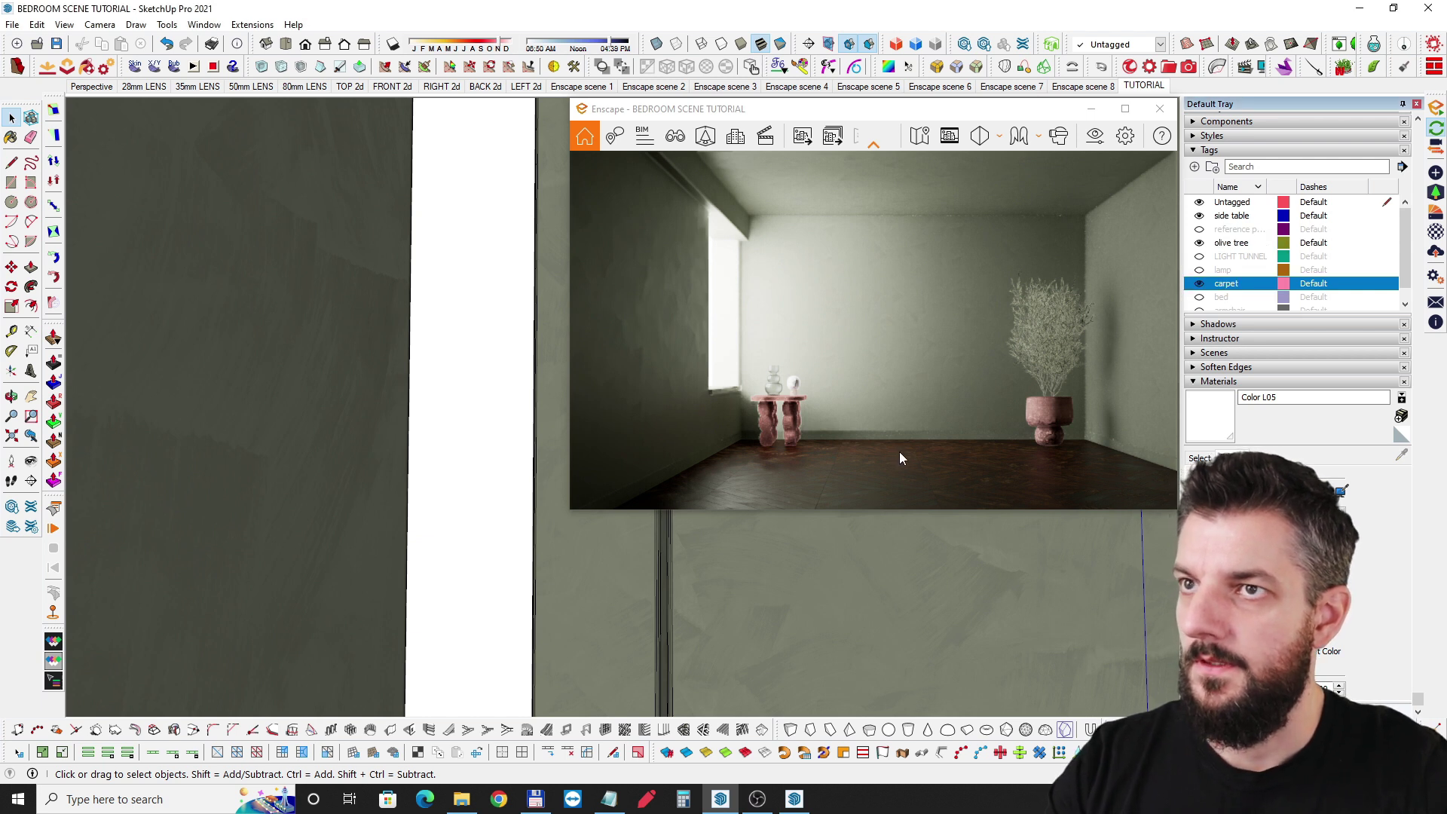
pyautogui.click(1200, 299)
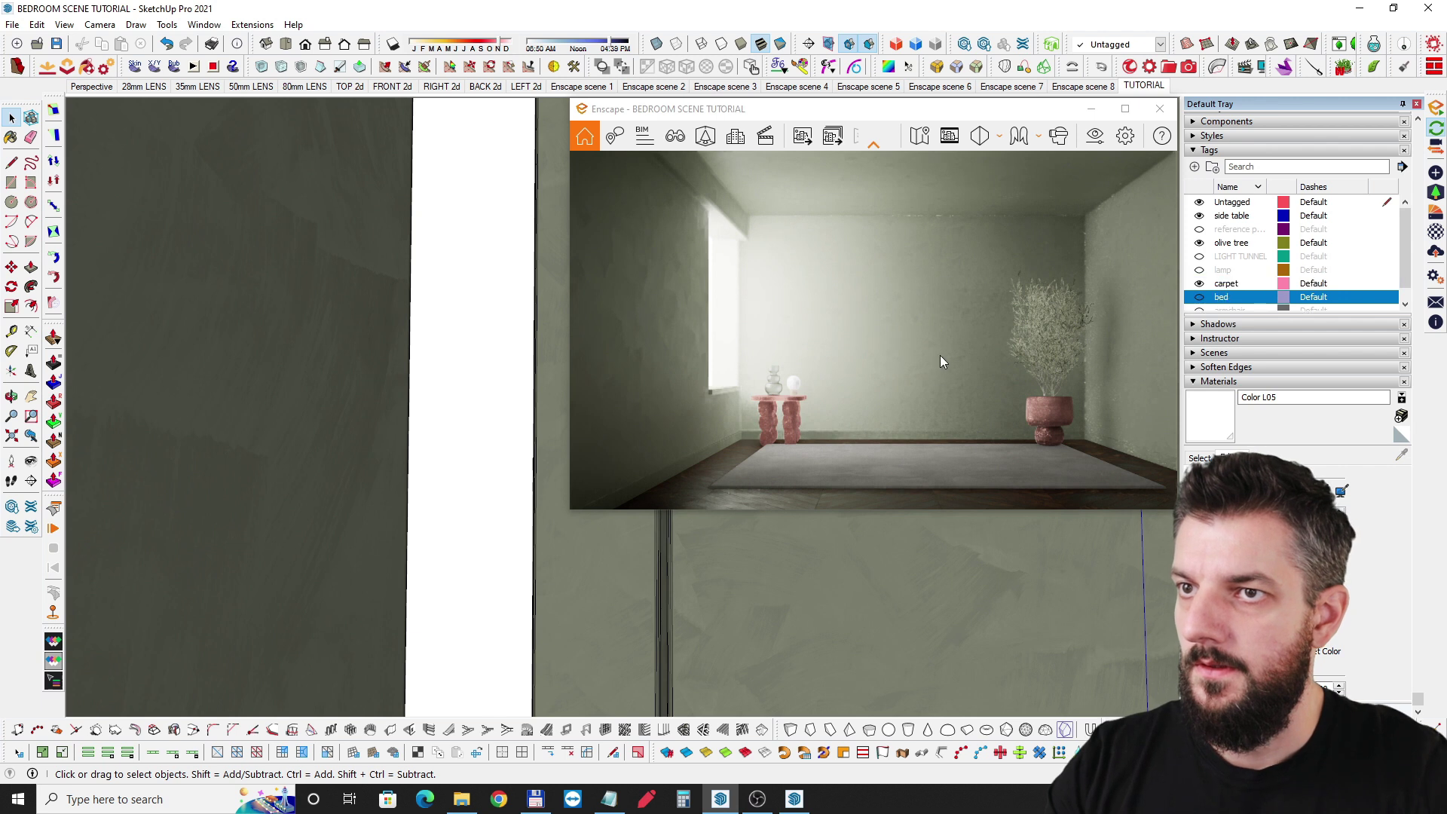
pyautogui.click(1200, 257)
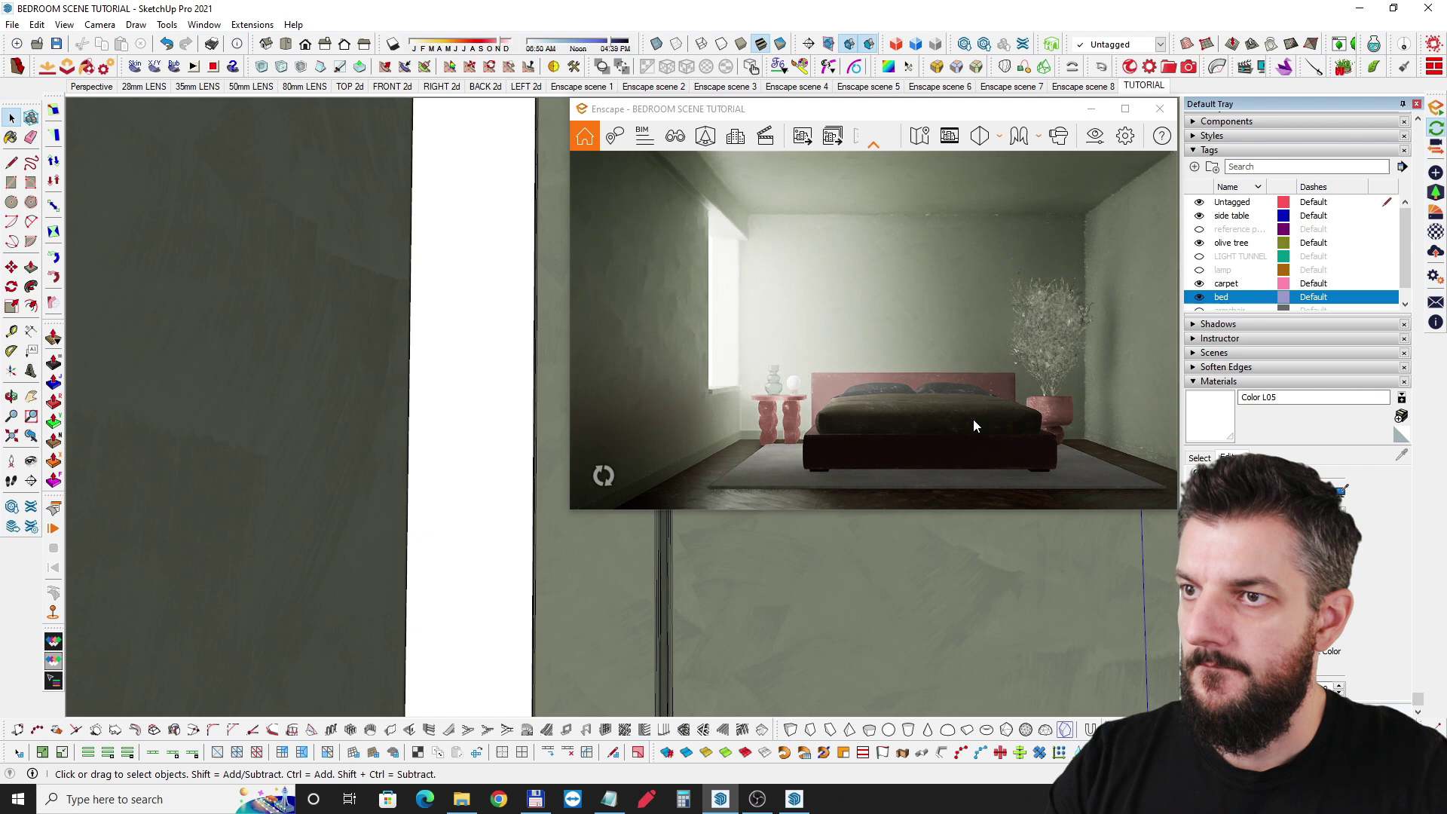
pyautogui.scroll(3, 973, 427)
pyautogui.moveTo(971, 428)
pyautogui.mouseDown()
pyautogui.moveTo(890, 424)
pyautogui.moveTo(989, 431)
pyautogui.mouseUp()
pyautogui.scroll(-2, 989, 432)
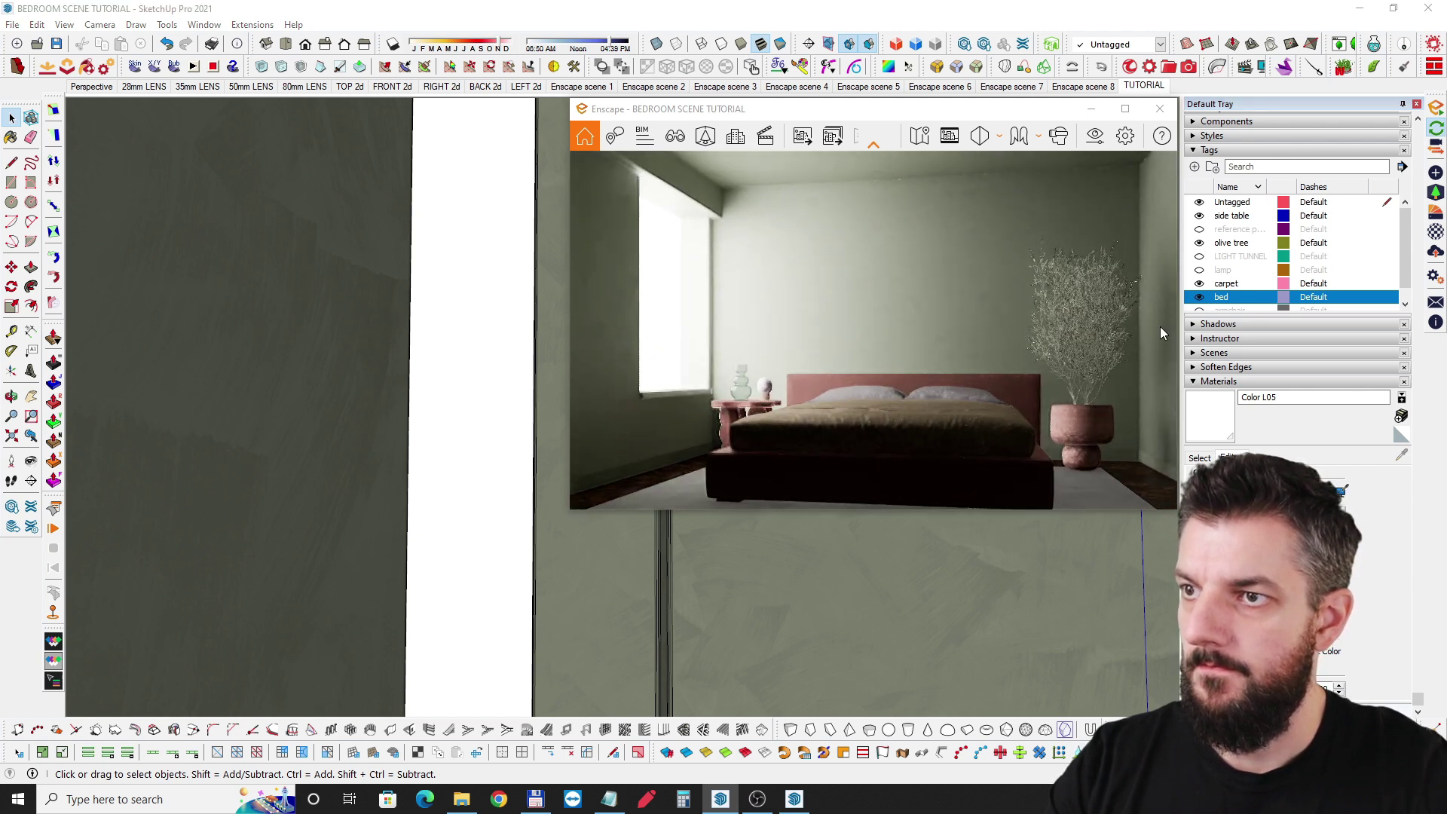
pyautogui.click(1200, 271)
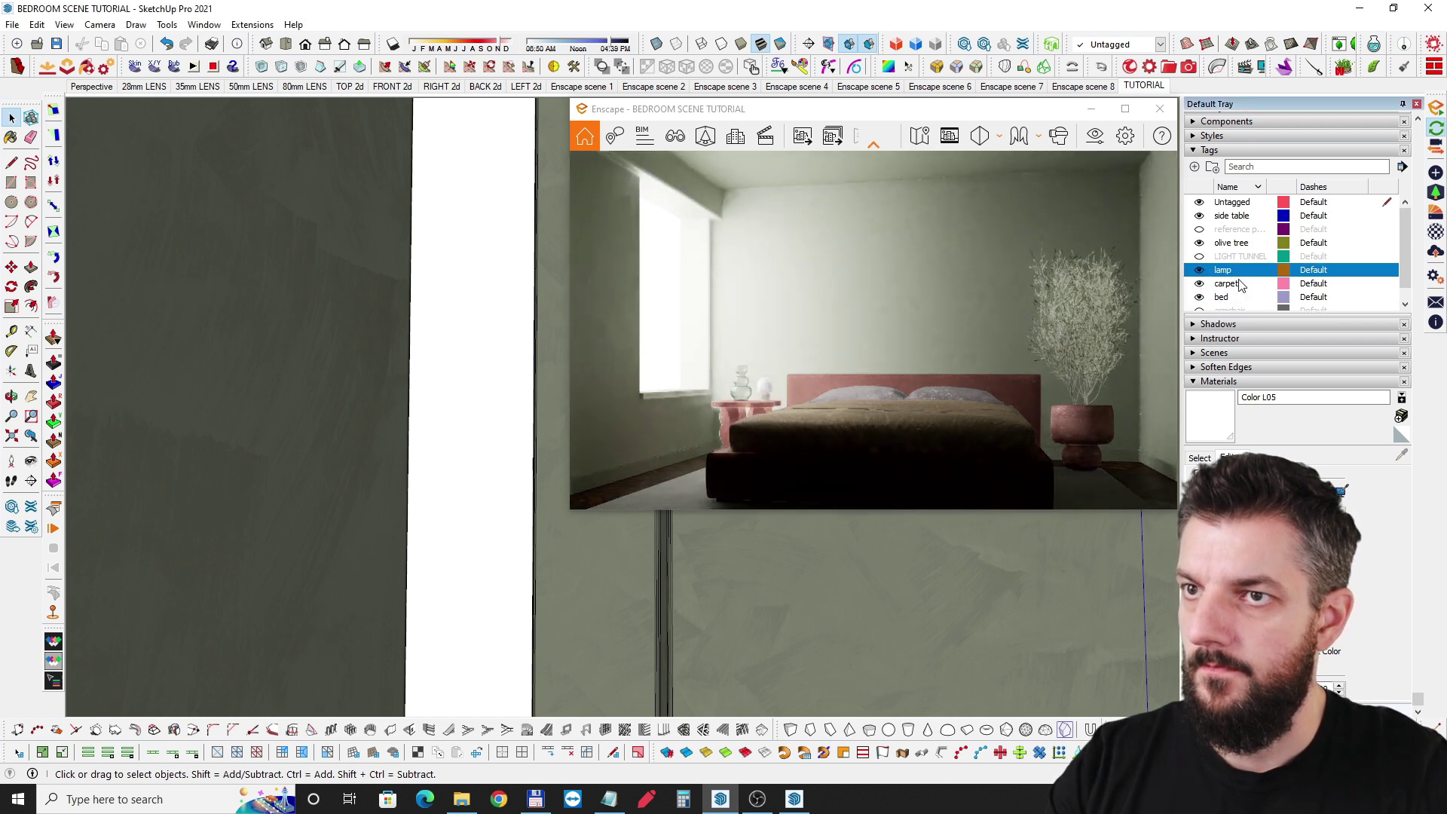
pyautogui.click(1406, 305)
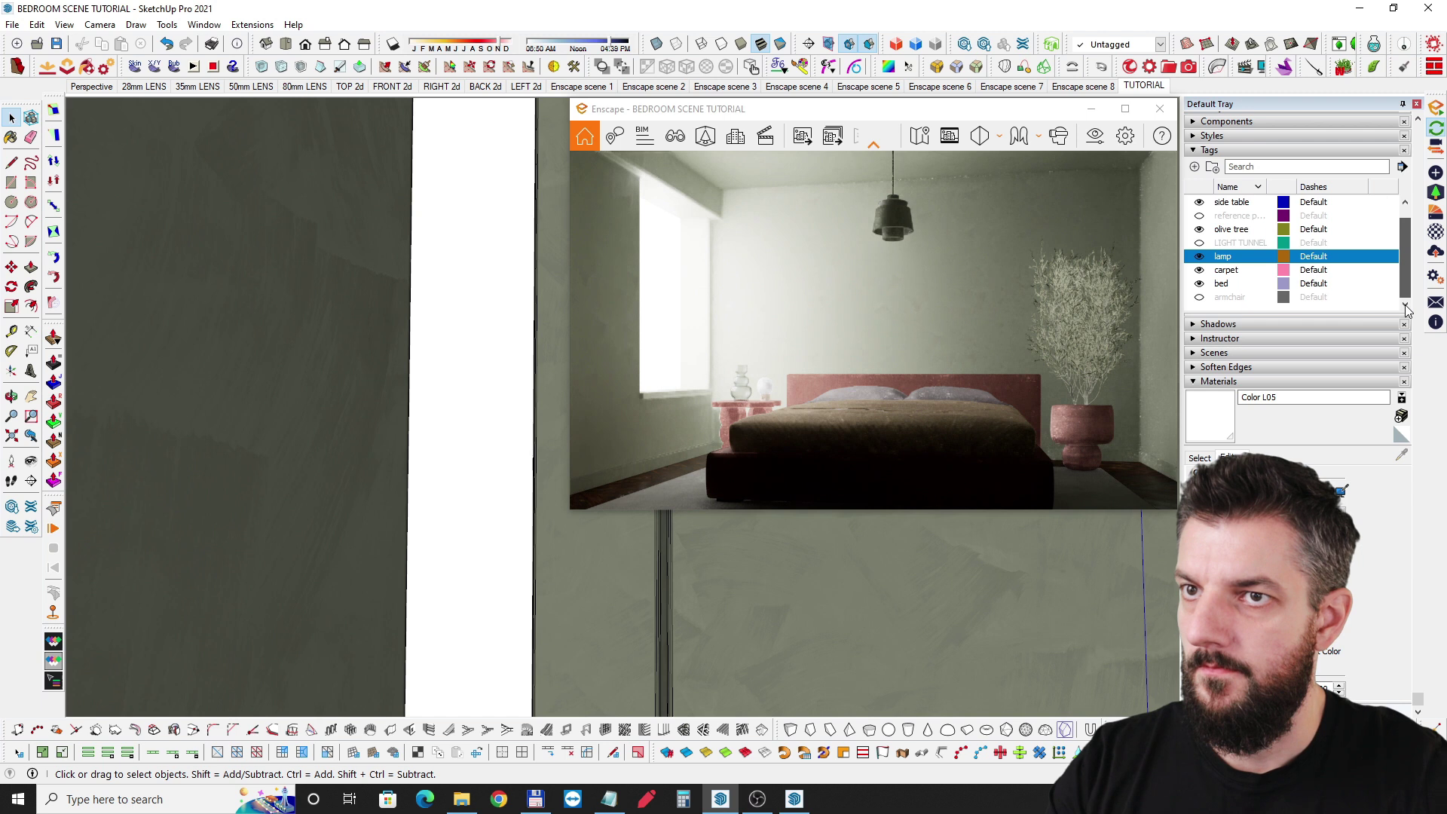
pyautogui.click(1199, 298)
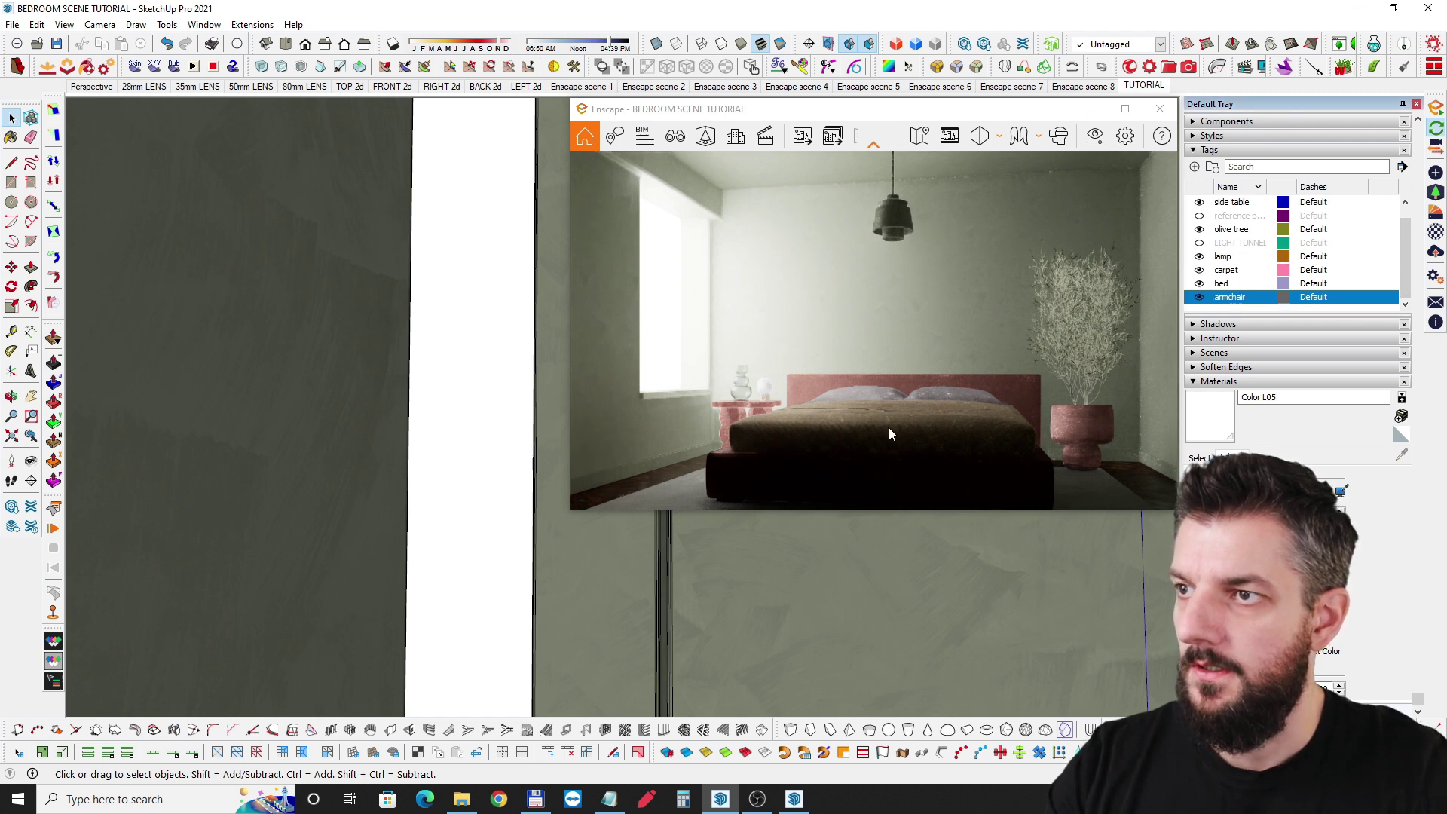
pyautogui.moveTo(889, 428); pyautogui.dragTo(947, 413)
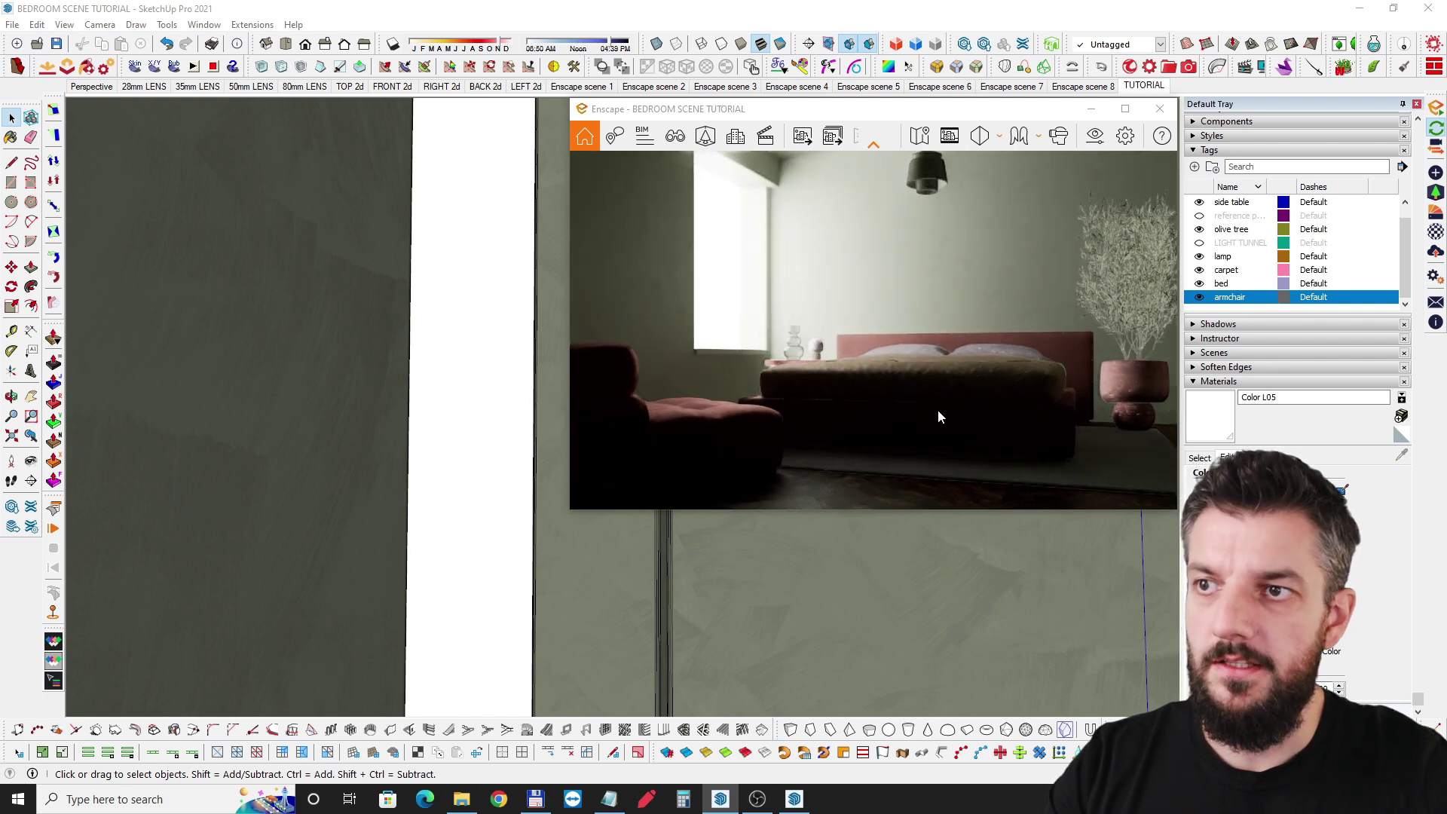
pyautogui.moveTo(938, 410); pyautogui.dragTo(644, 360)
pyautogui.scroll(-2, 970, 407)
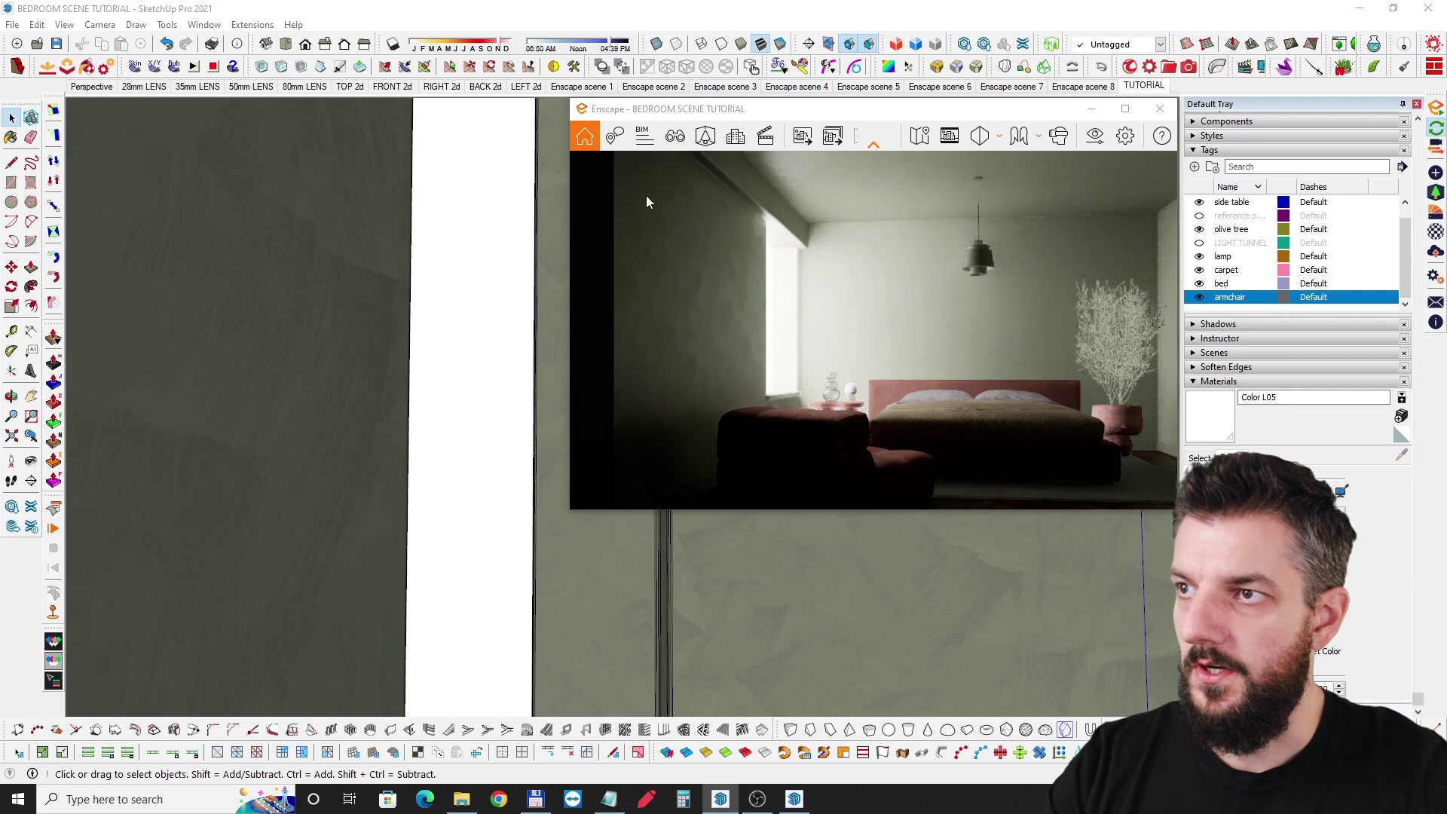
pyautogui.scroll(-2, 650, 256)
pyautogui.moveTo(1050, 333); pyautogui.dragTo(1057, 331)
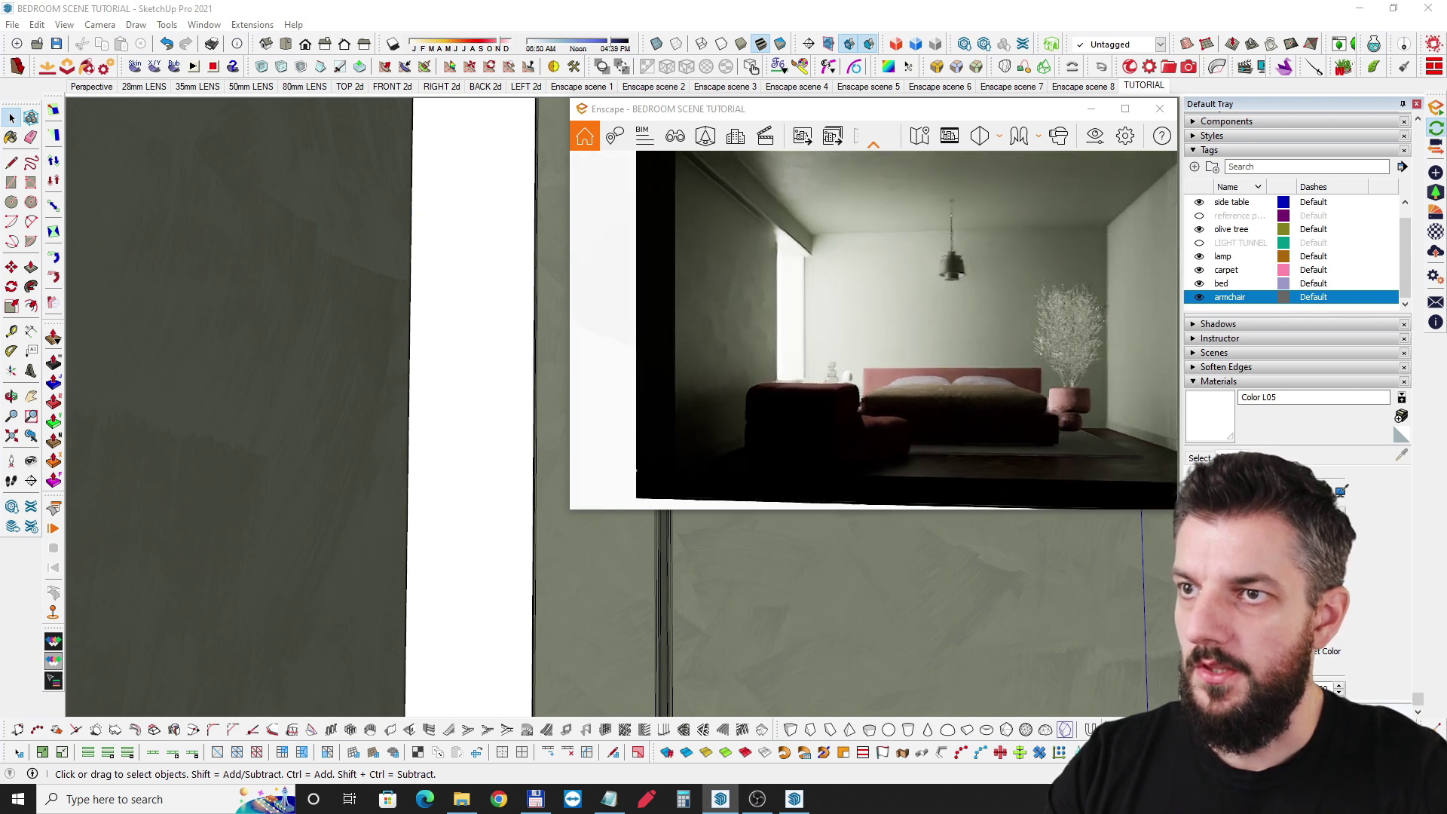
pyautogui.moveTo(1057, 331); pyautogui.dragTo(973, 338, button='middle')
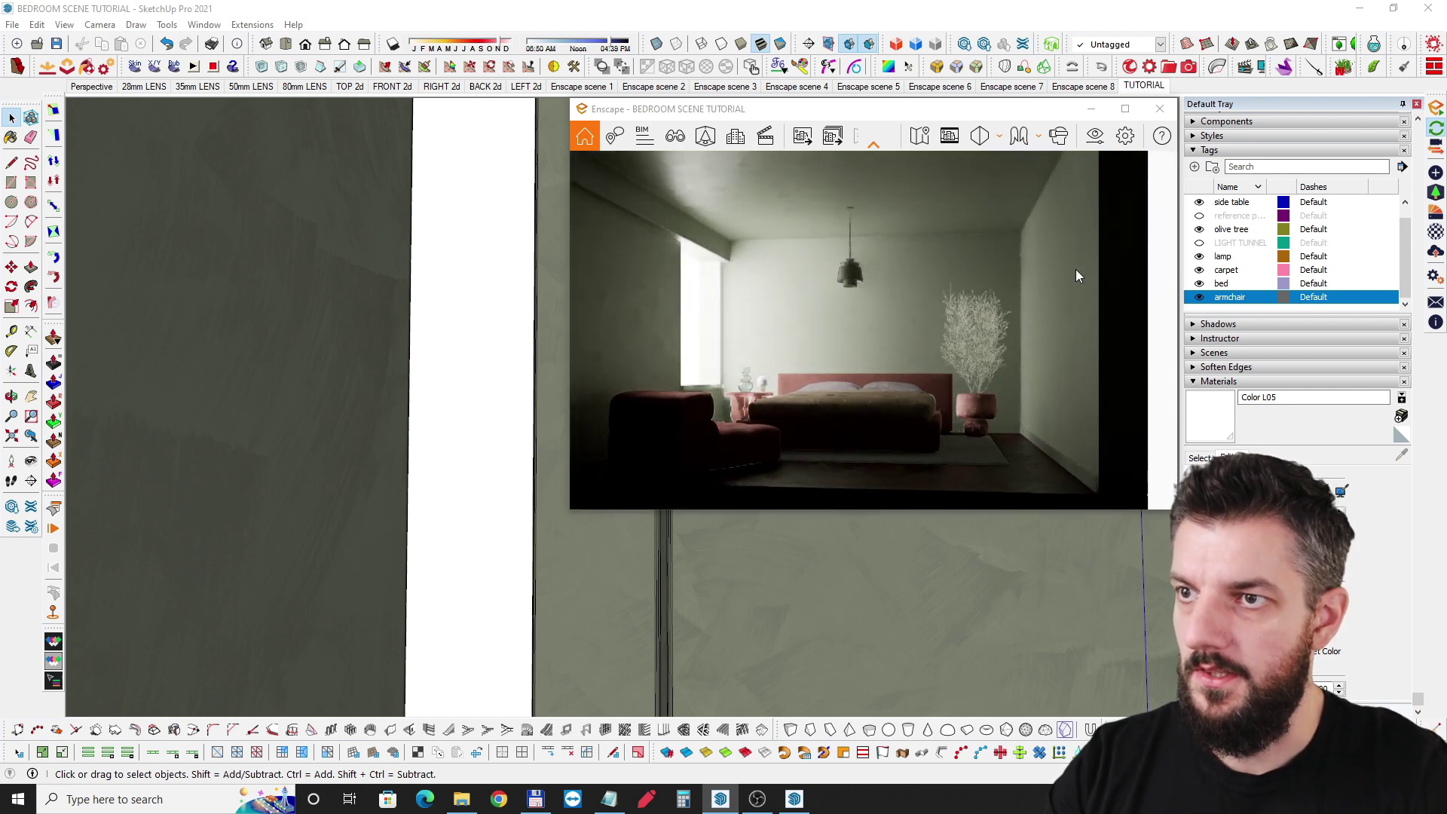
pyautogui.moveTo(876, 410); pyautogui.dragTo(545, 340)
pyautogui.moveTo(663, 353); pyautogui.dragTo(1048, 396, button='right')
pyautogui.scroll(3, 1068, 423)
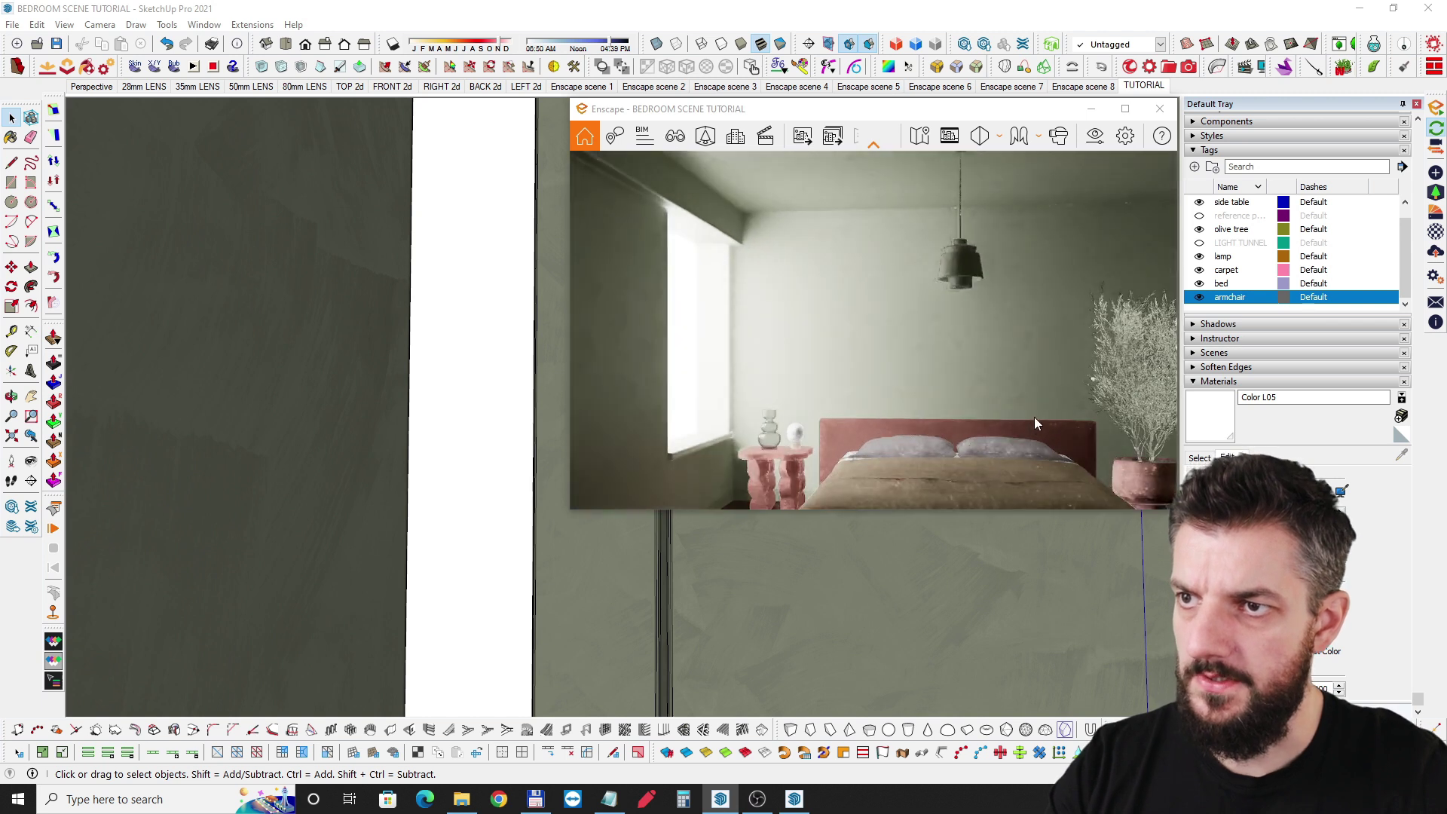
pyautogui.scroll(-3, 1034, 418)
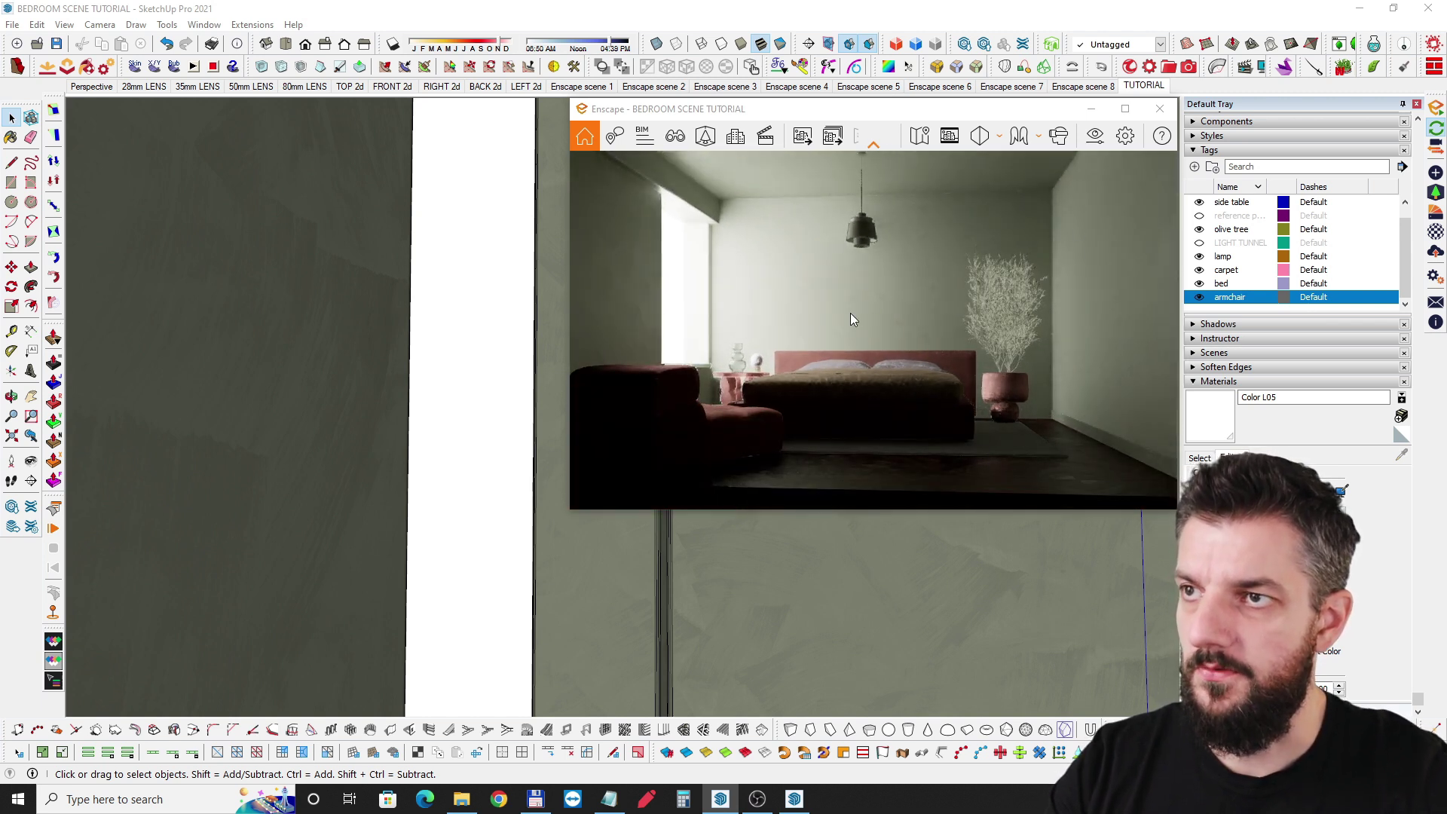
pyautogui.scroll(3, 850, 314)
pyautogui.moveTo(759, 359); pyautogui.dragTo(935, 362, button='right')
pyautogui.moveTo(935, 361); pyautogui.dragTo(1014, 360)
pyautogui.scroll(2, 761, 355)
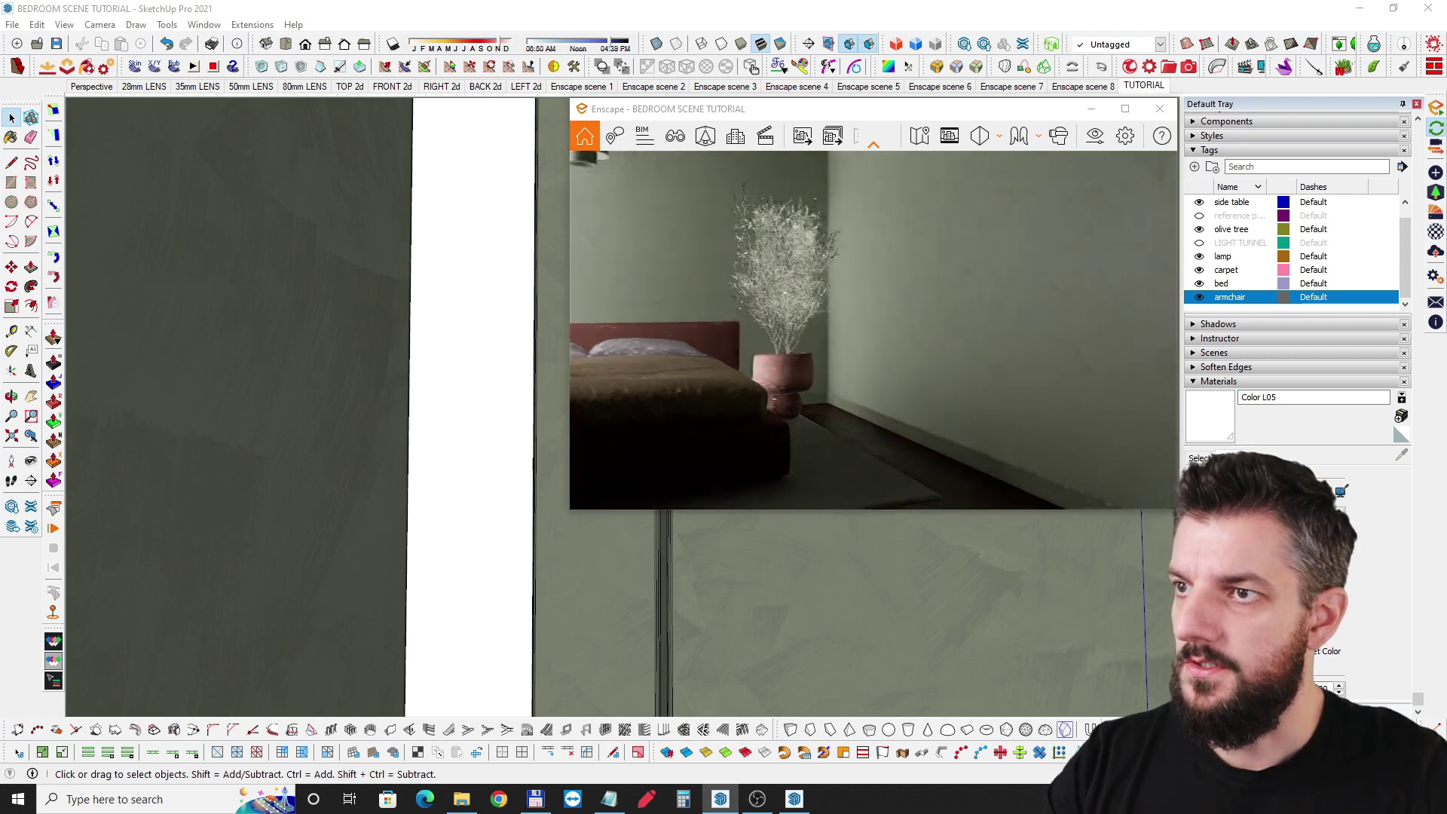
pyautogui.moveTo(782, 360); pyautogui.dragTo(588, 362)
pyautogui.moveTo(958, 411); pyautogui.dragTo(827, 392)
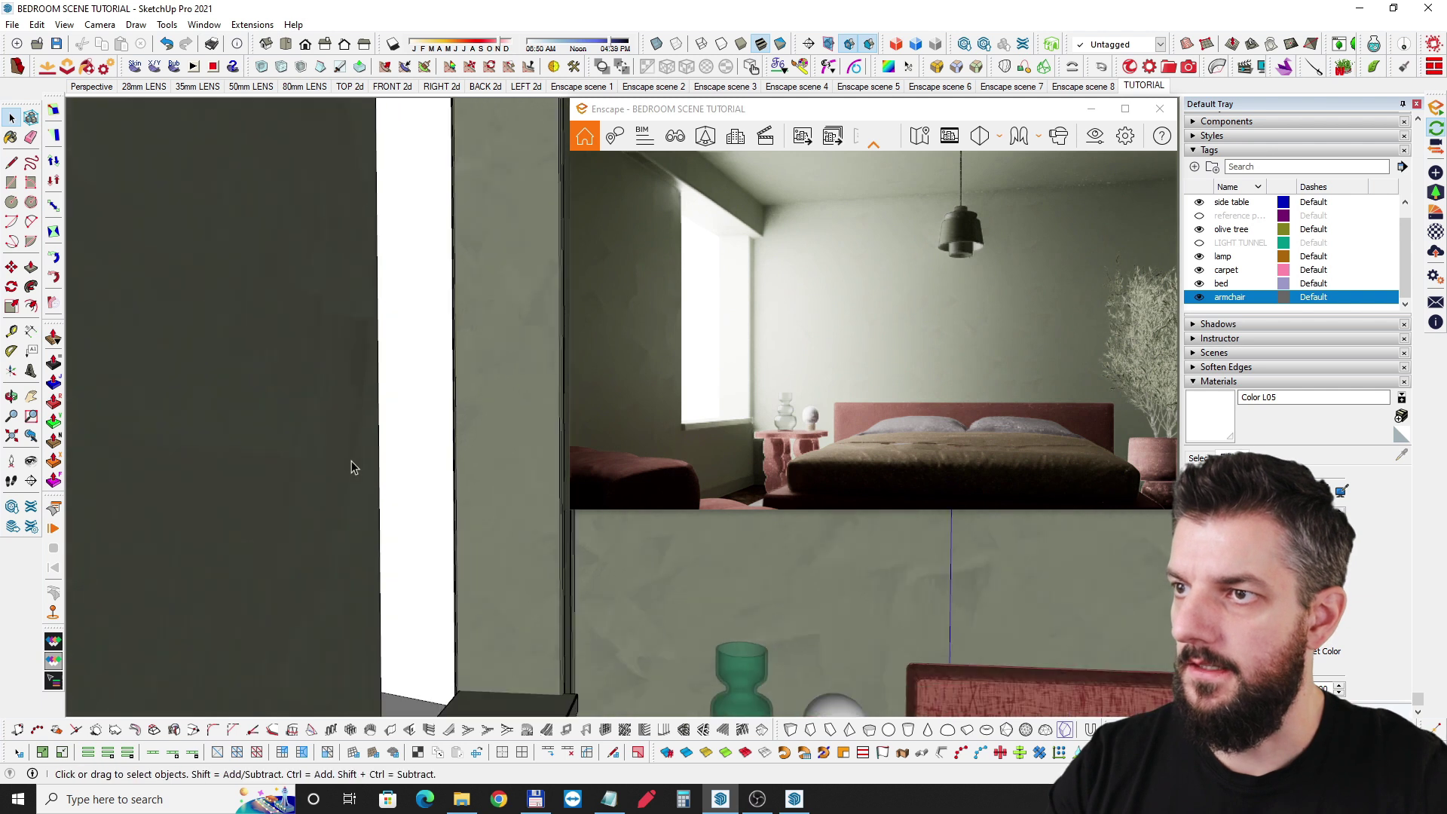
pyautogui.scroll(-6, 351, 528)
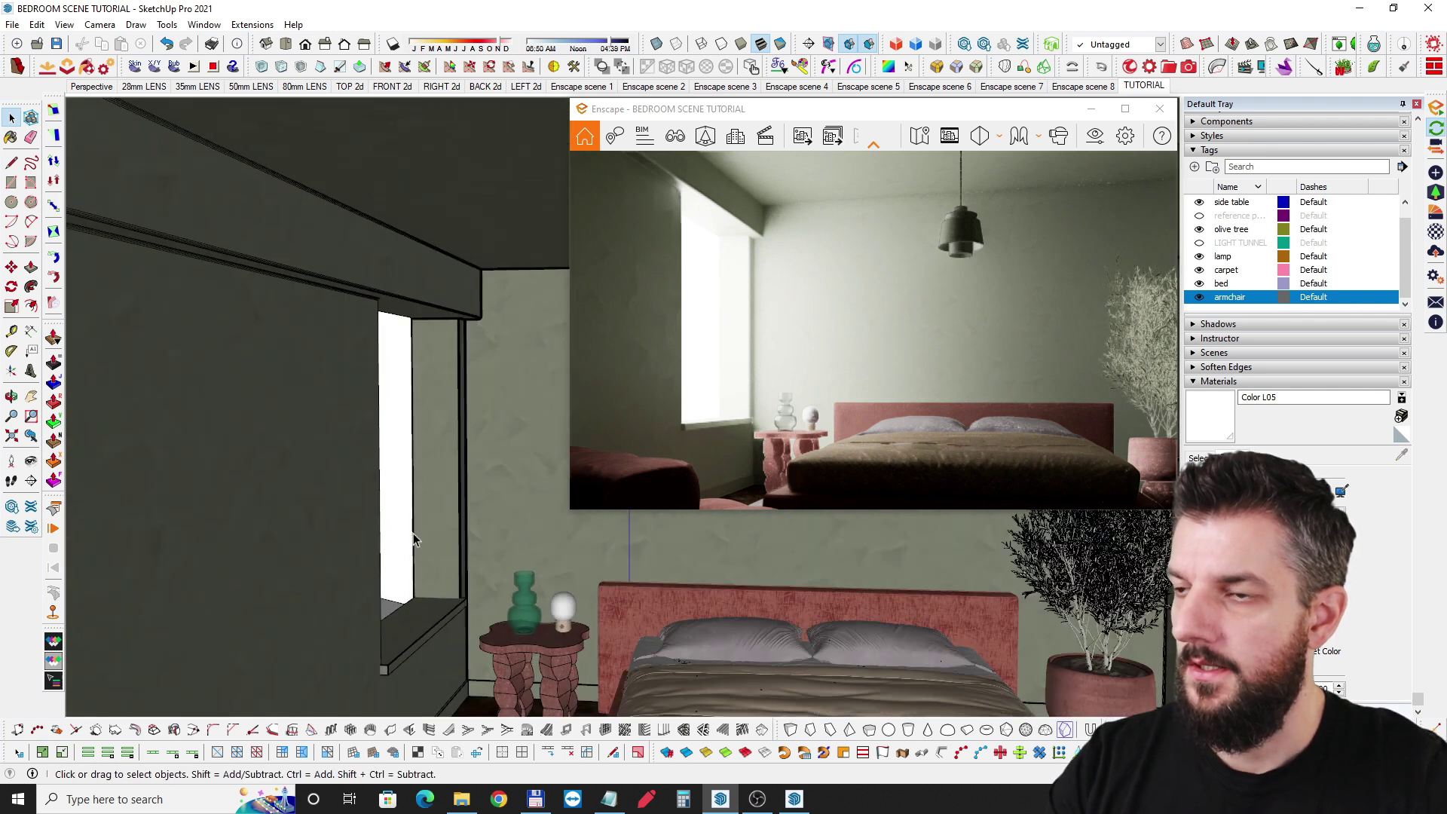
pyautogui.moveTo(387, 517); pyautogui.dragTo(802, 644, button='middle')
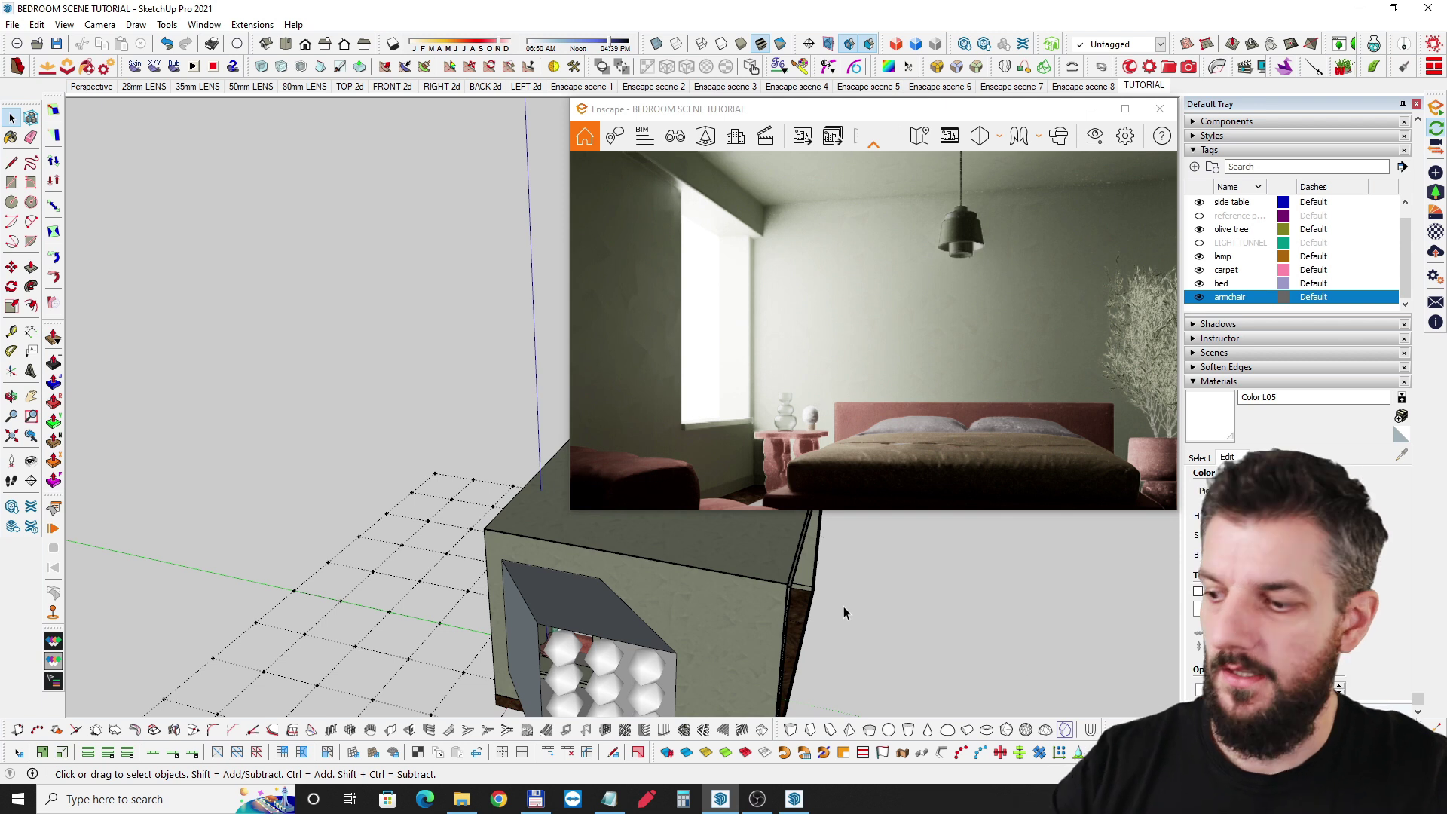
pyautogui.moveTo(792, 503); pyautogui.dragTo(776, 485, button='middle')
pyautogui.moveTo(714, 595)
pyautogui.mouseDown(button='middle')
pyautogui.moveTo(727, 568)
pyautogui.moveTo(628, 555)
pyautogui.mouseUp(button='middle')
pyautogui.moveTo(582, 599)
pyautogui.mouseDown(button='middle')
pyautogui.moveTo(618, 580)
pyautogui.moveTo(596, 581)
pyautogui.moveTo(626, 596)
pyautogui.moveTo(614, 598)
pyautogui.moveTo(630, 549)
pyautogui.moveTo(646, 558)
pyautogui.moveTo(550, 591)
pyautogui.moveTo(566, 581)
pyautogui.mouseUp(button='middle')
# Draw a rectangle on the green wall and Push/Pull it through as a window opening
pyautogui.press('r')
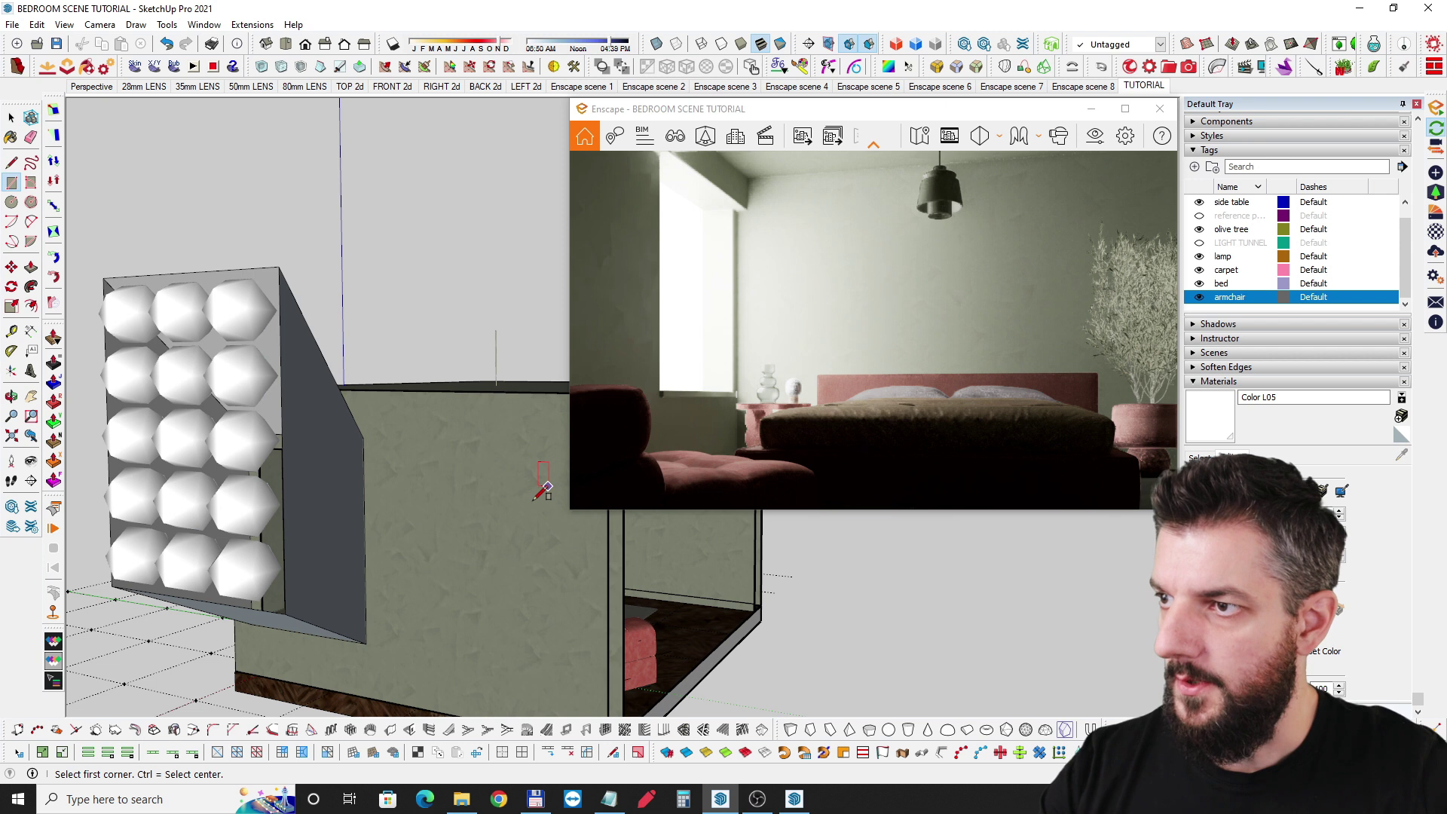
pyautogui.press('space')
pyautogui.click(520, 513)
pyautogui.press('r')
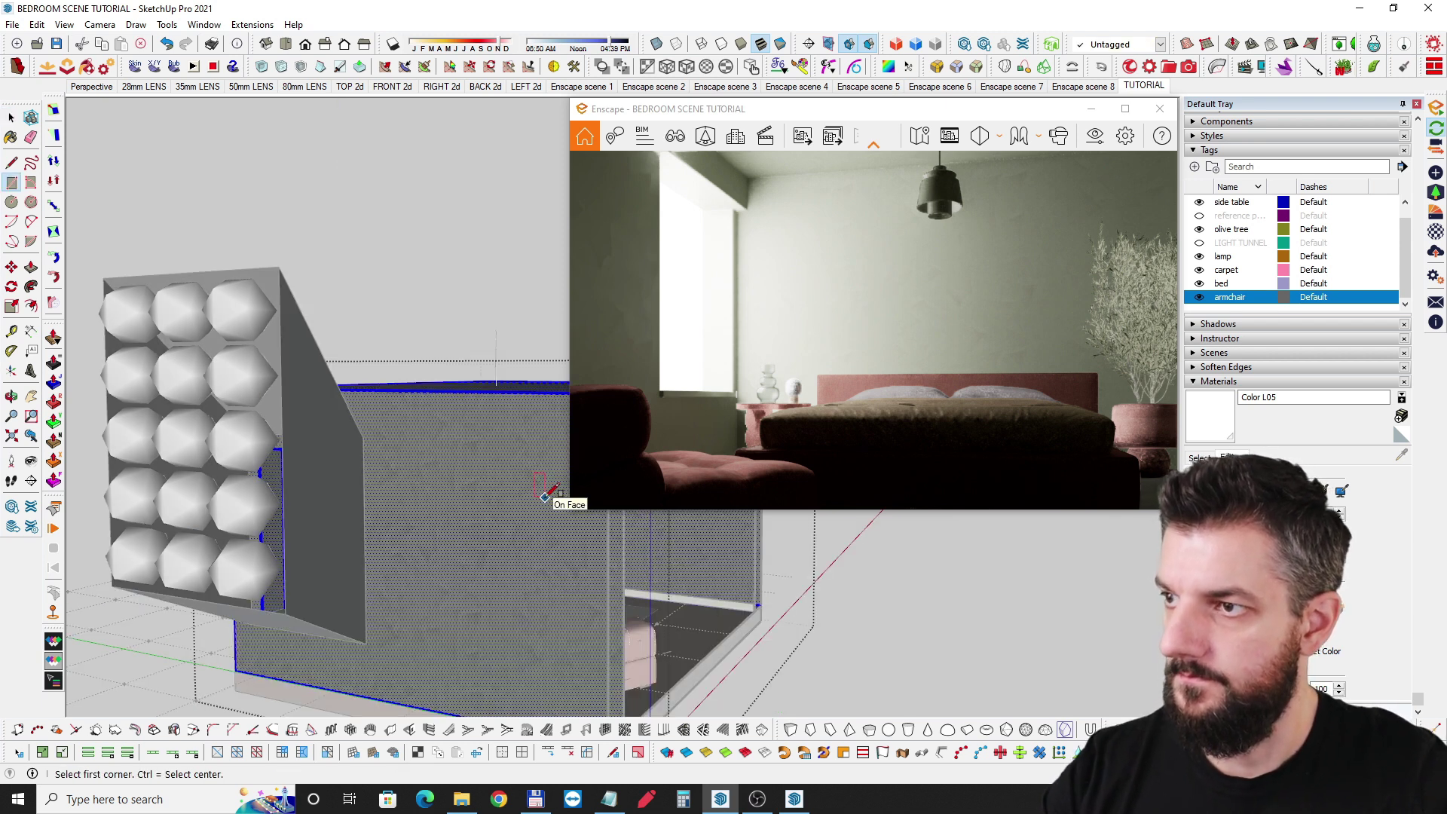
pyautogui.click(473, 643)
pyautogui.moveTo(490, 637); pyautogui.dragTo(537, 668, button='middle')
pyautogui.press('p')
pyautogui.click(537, 668)
pyautogui.click(540, 584)
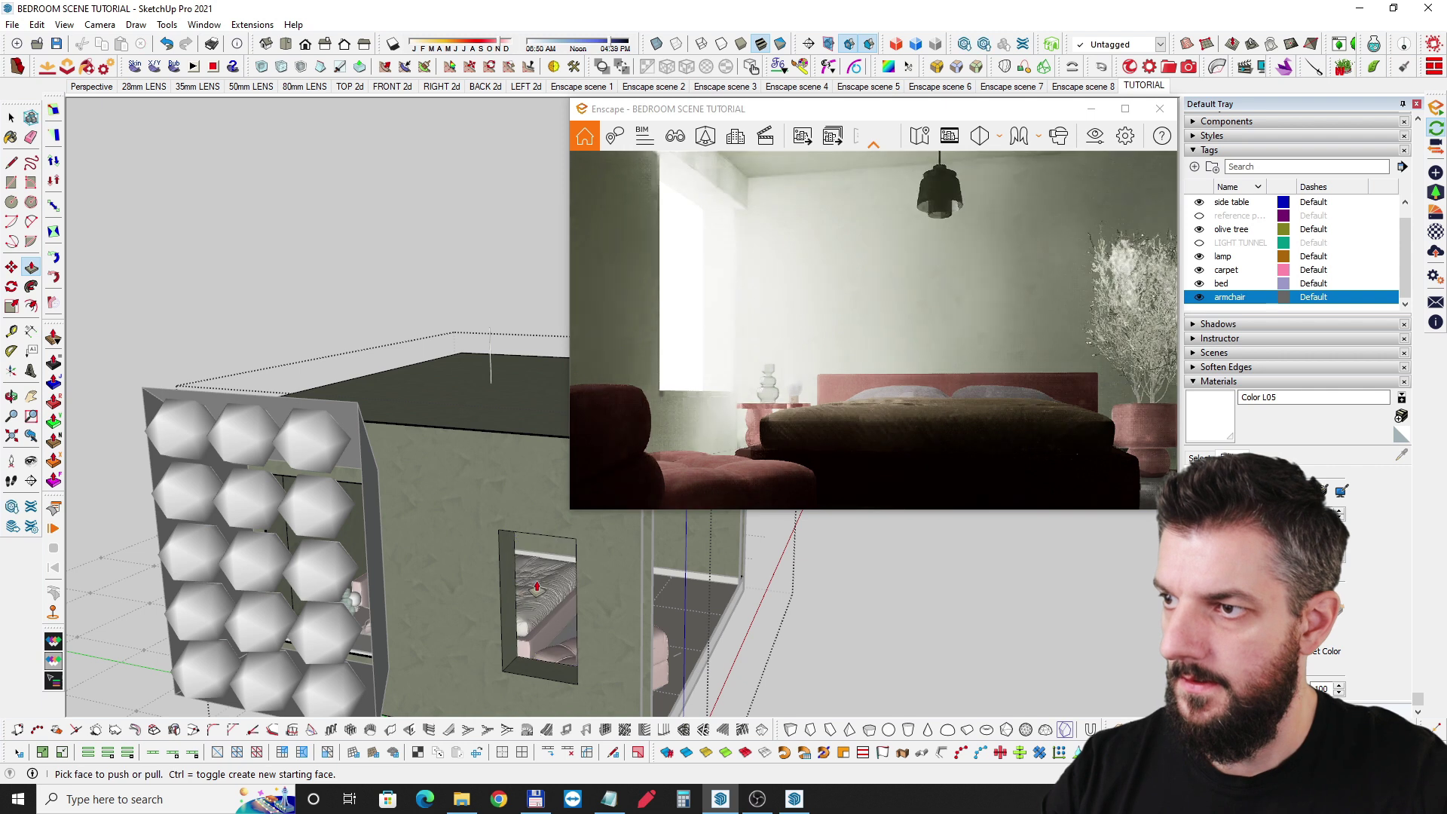
# Widen the window opening to the right and begin pulling its bottom edge down
pyautogui.moveTo(932, 417); pyautogui.dragTo(918, 418)
pyautogui.moveTo(496, 658); pyautogui.dragTo(655, 647, button='middle')
pyautogui.scroll(5, 663, 641)
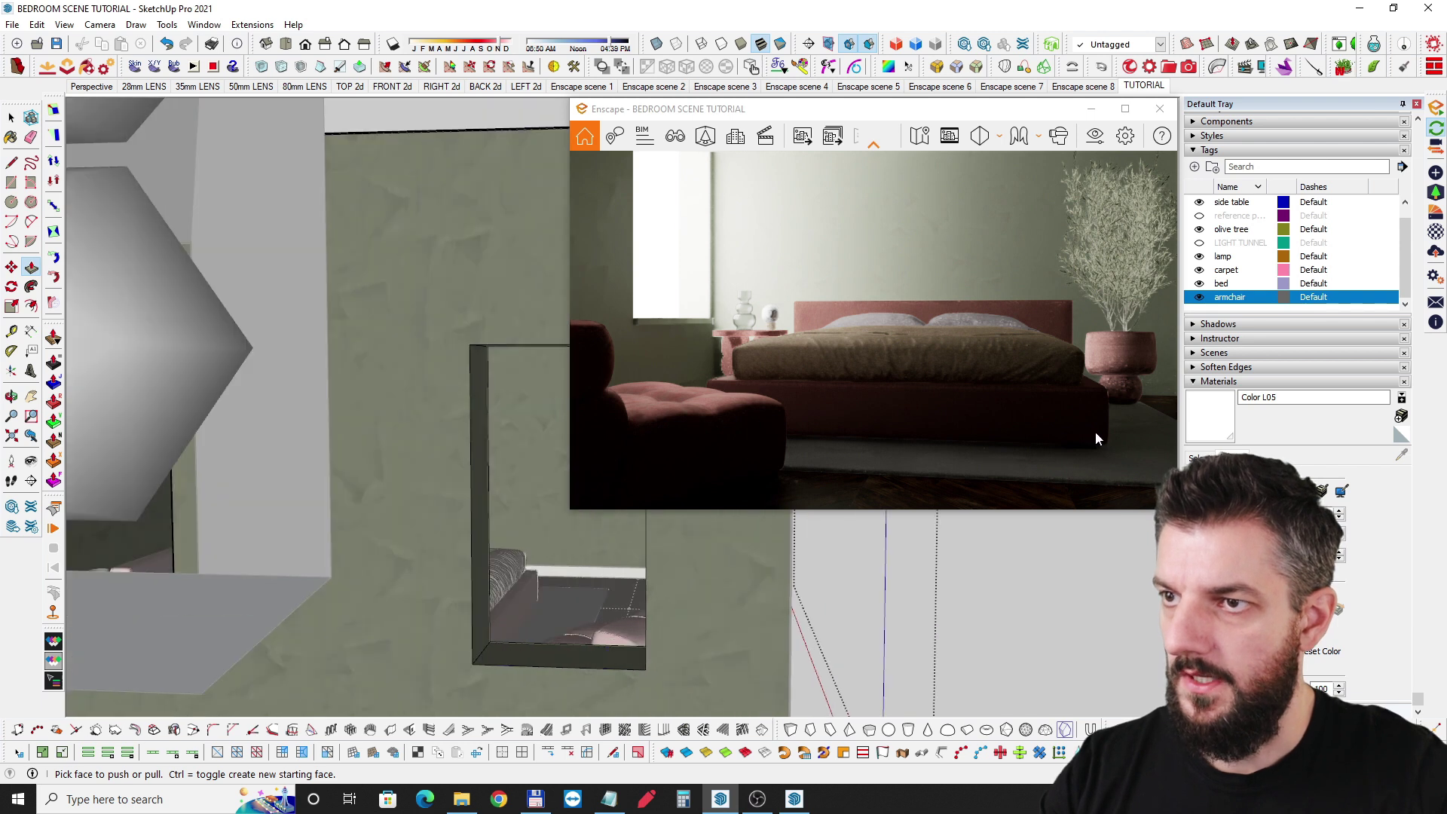
pyautogui.moveTo(754, 603)
pyautogui.mouseDown(button='middle')
pyautogui.moveTo(704, 629)
pyautogui.moveTo(762, 585)
pyautogui.mouseUp(button='middle')
pyautogui.click(777, 588)
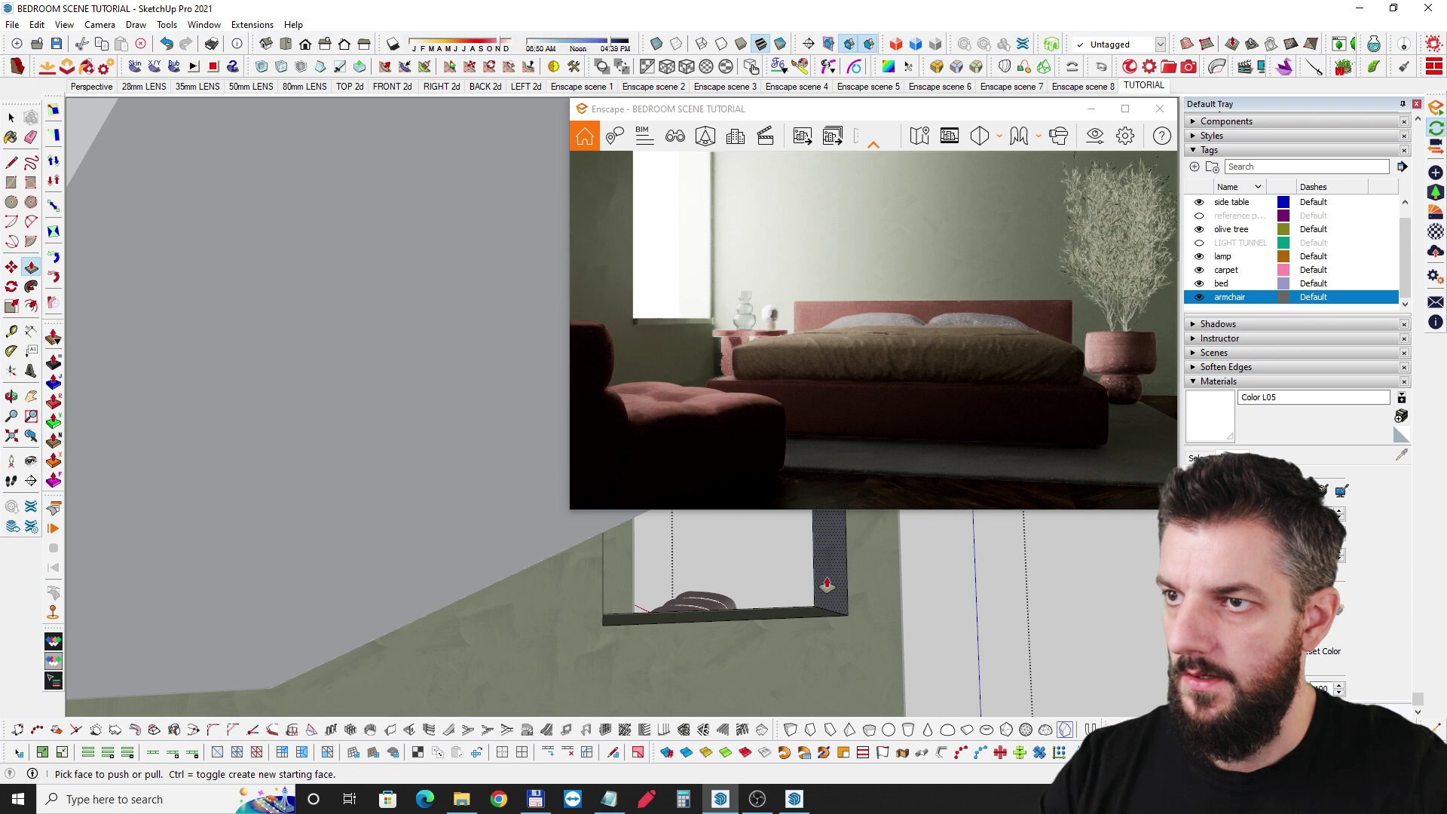
pyautogui.click(827, 585)
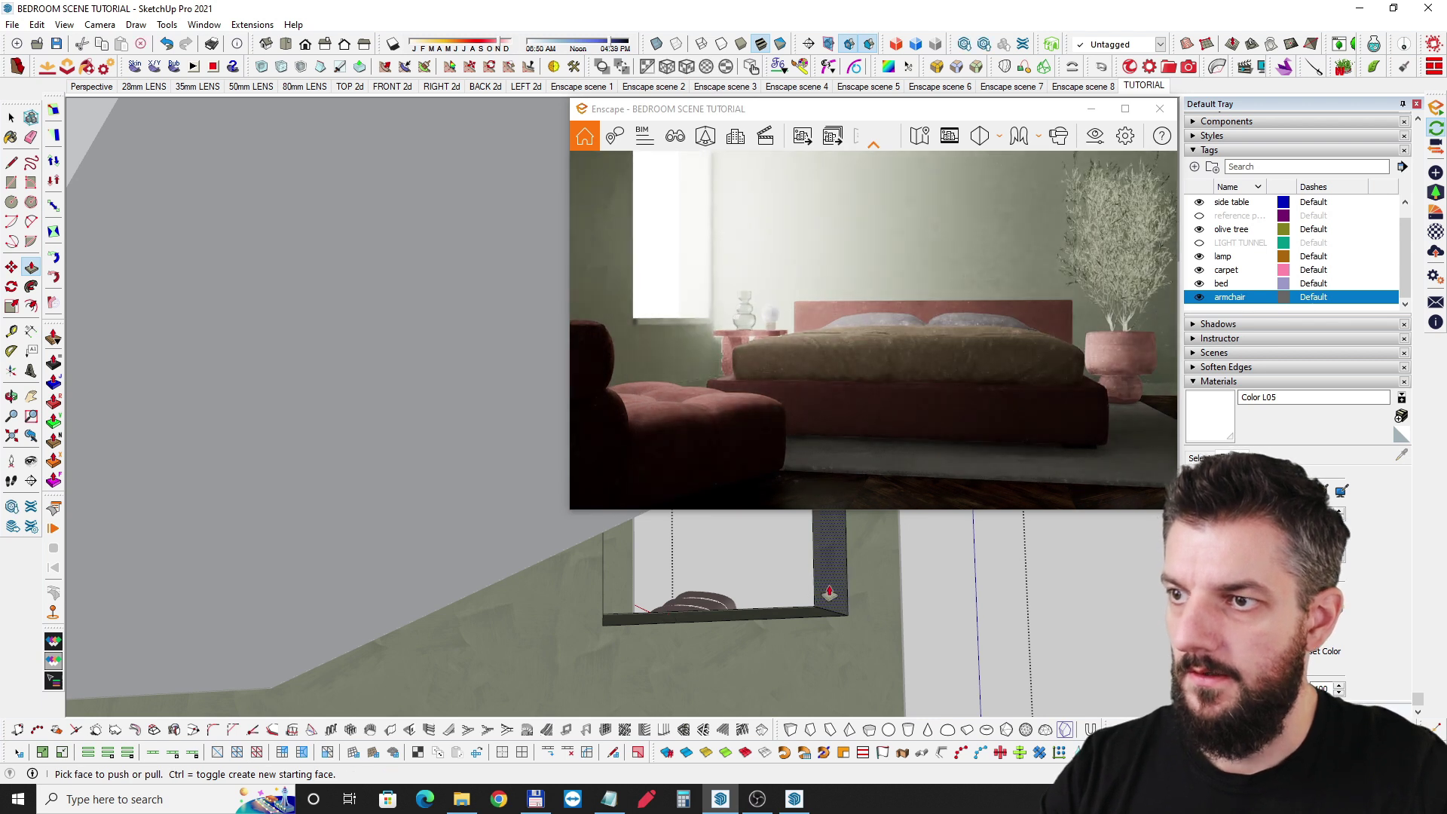
pyautogui.click(829, 592)
pyautogui.click(853, 590)
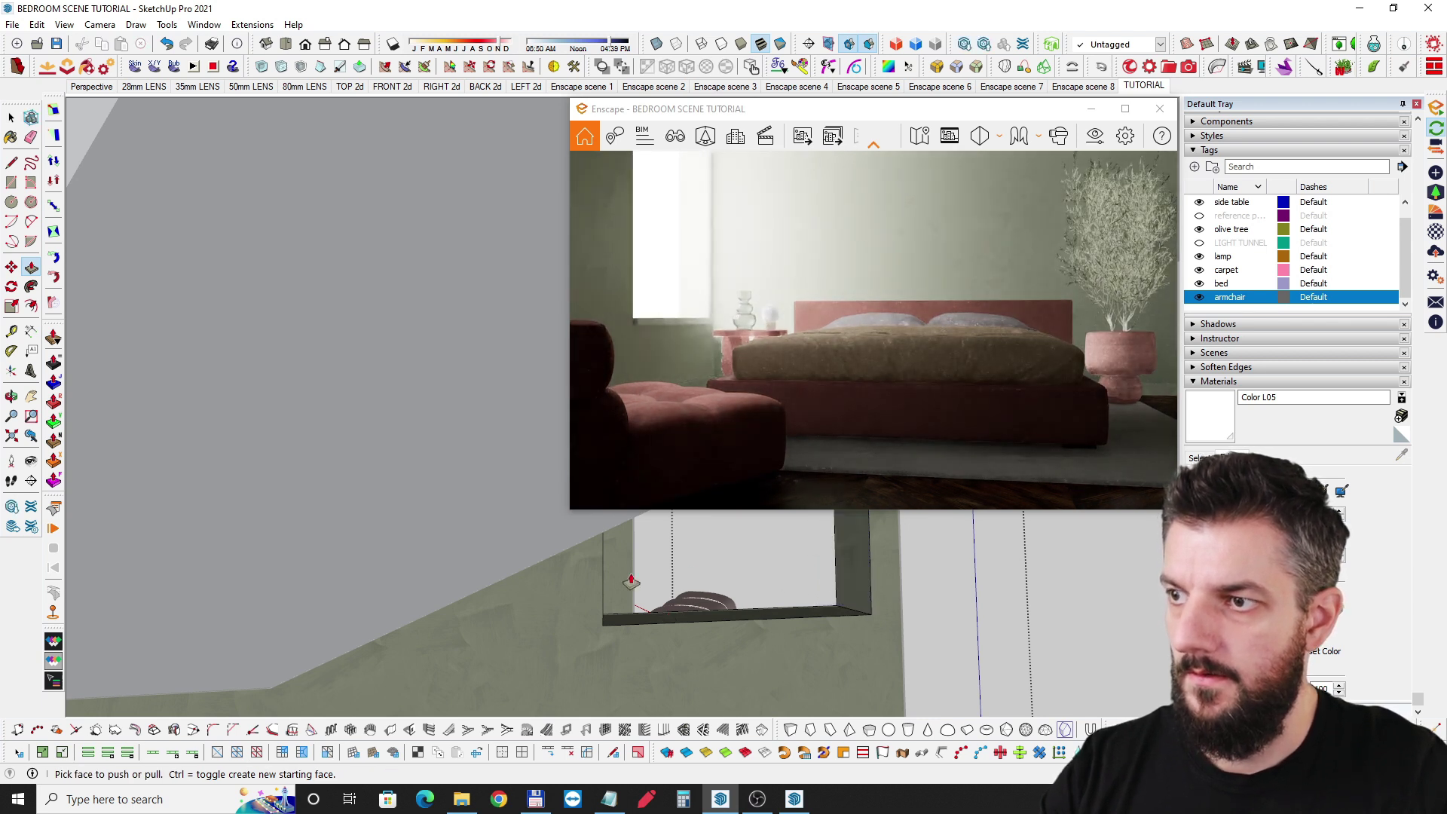
pyautogui.moveTo(644, 611)
pyautogui.mouseDown(button='middle')
pyautogui.moveTo(394, 655)
pyautogui.moveTo(669, 581)
pyautogui.mouseUp(button='middle')
pyautogui.click(667, 581)
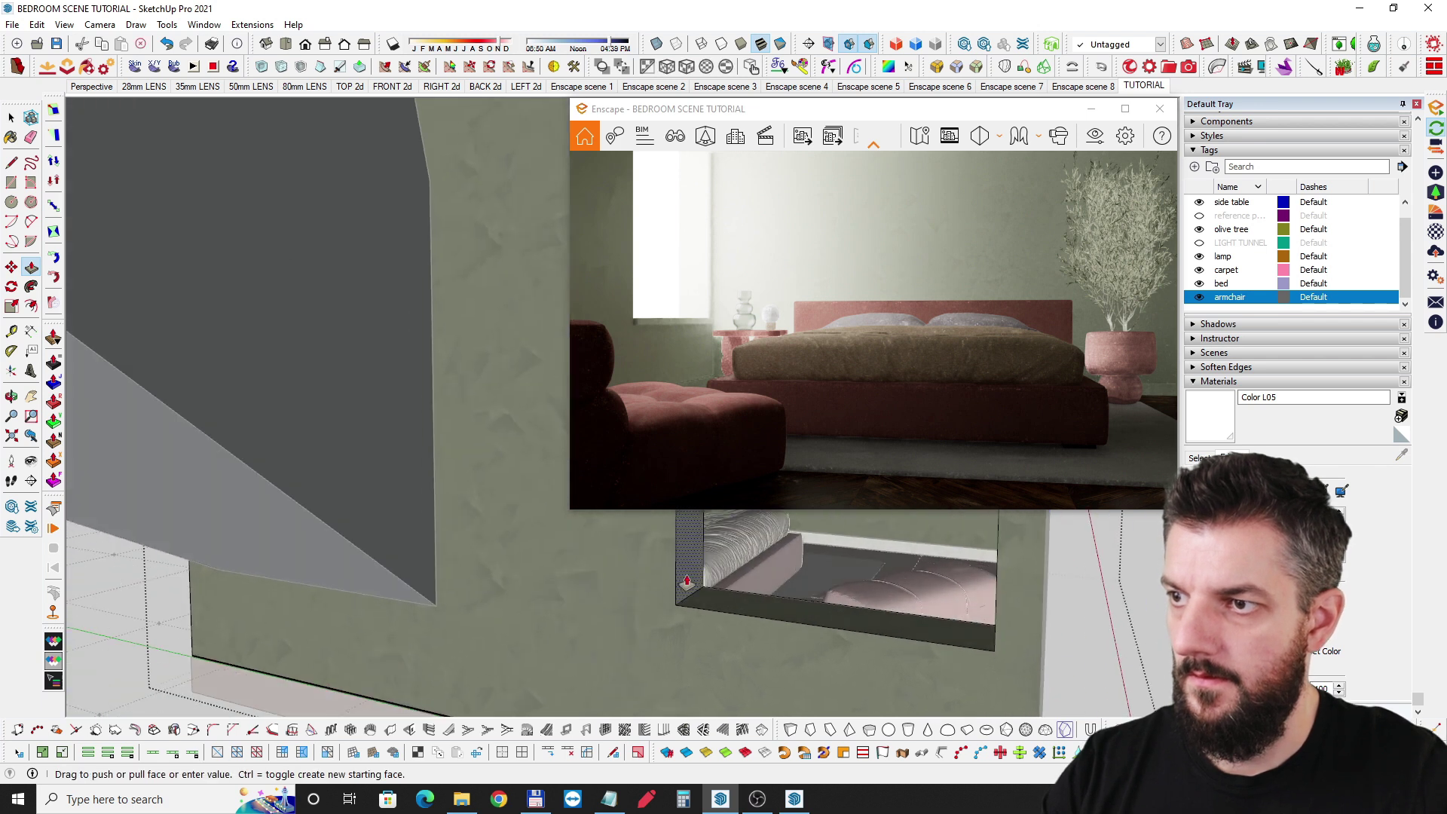
pyautogui.click(667, 580)
pyautogui.click(750, 609)
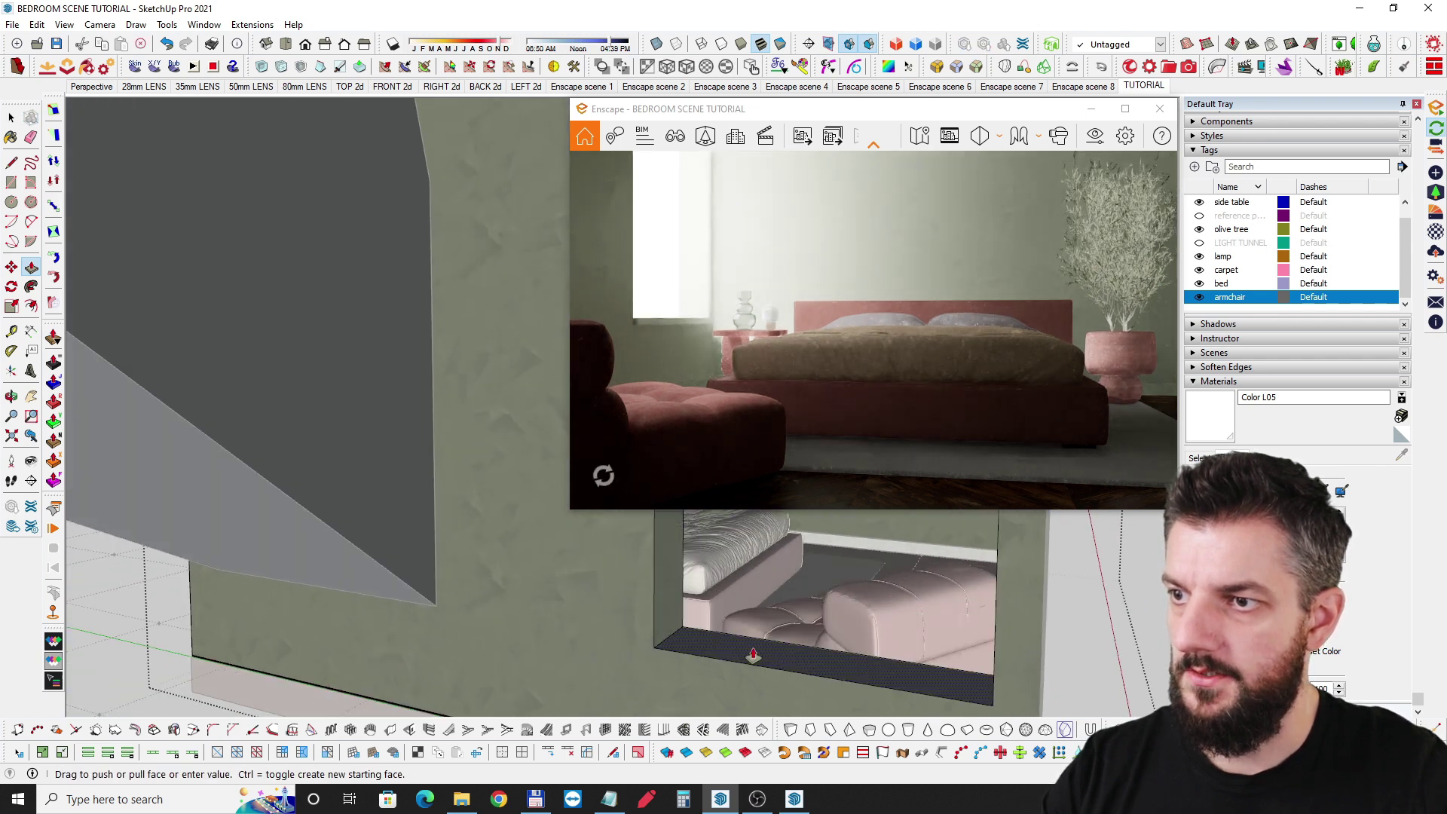
# Lower the opening's bottom edge and walk the Enscape camera around the room to check the light
pyautogui.click(756, 659)
pyautogui.moveTo(943, 409)
pyautogui.mouseDown()
pyautogui.moveTo(1007, 420)
pyautogui.moveTo(980, 458)
pyautogui.moveTo(979, 411)
pyautogui.mouseUp()
pyautogui.moveTo(929, 348); pyautogui.dragTo(922, 358)
pyautogui.scroll(-3, 921, 359)
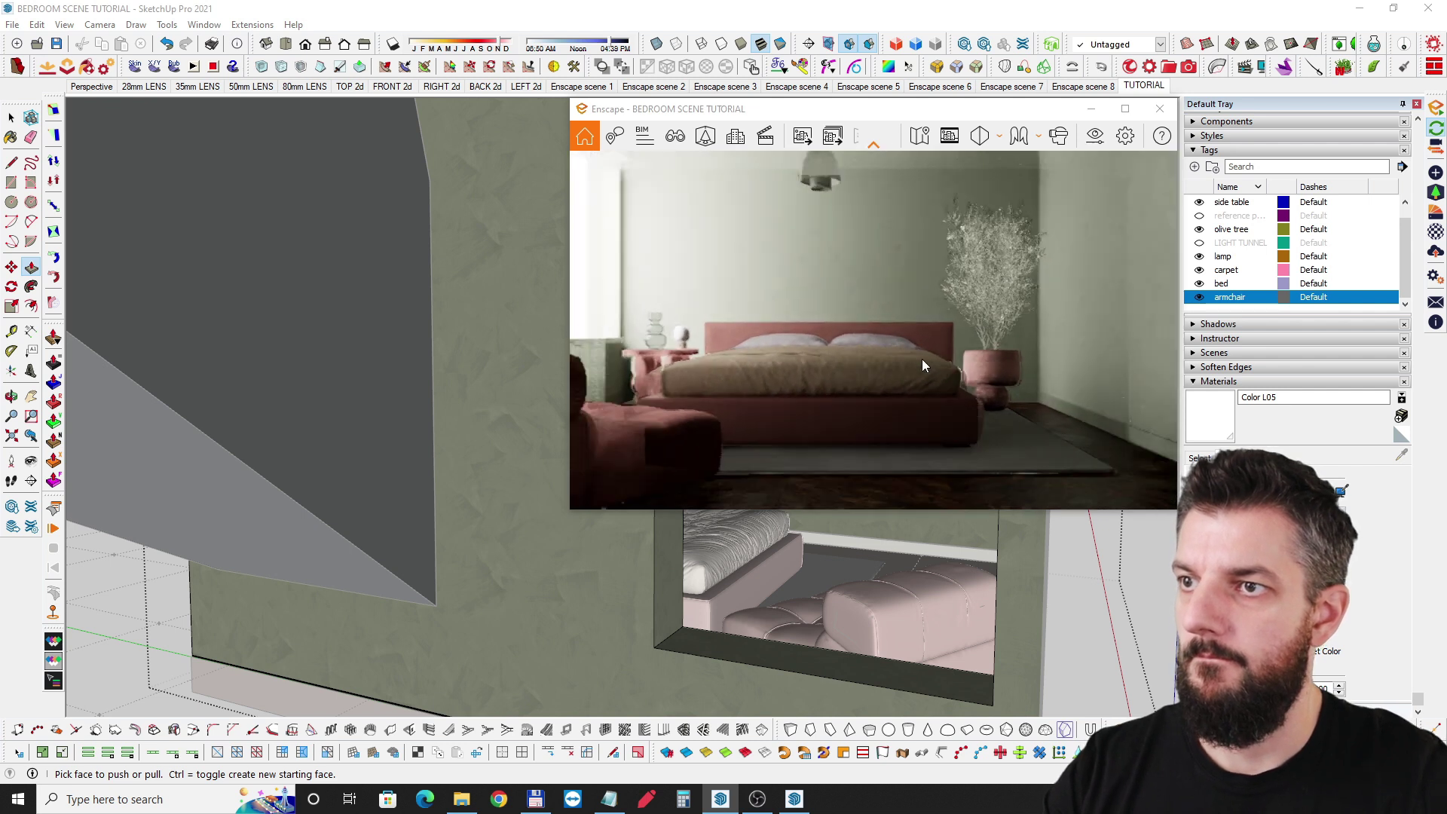
pyautogui.scroll(3, 918, 355)
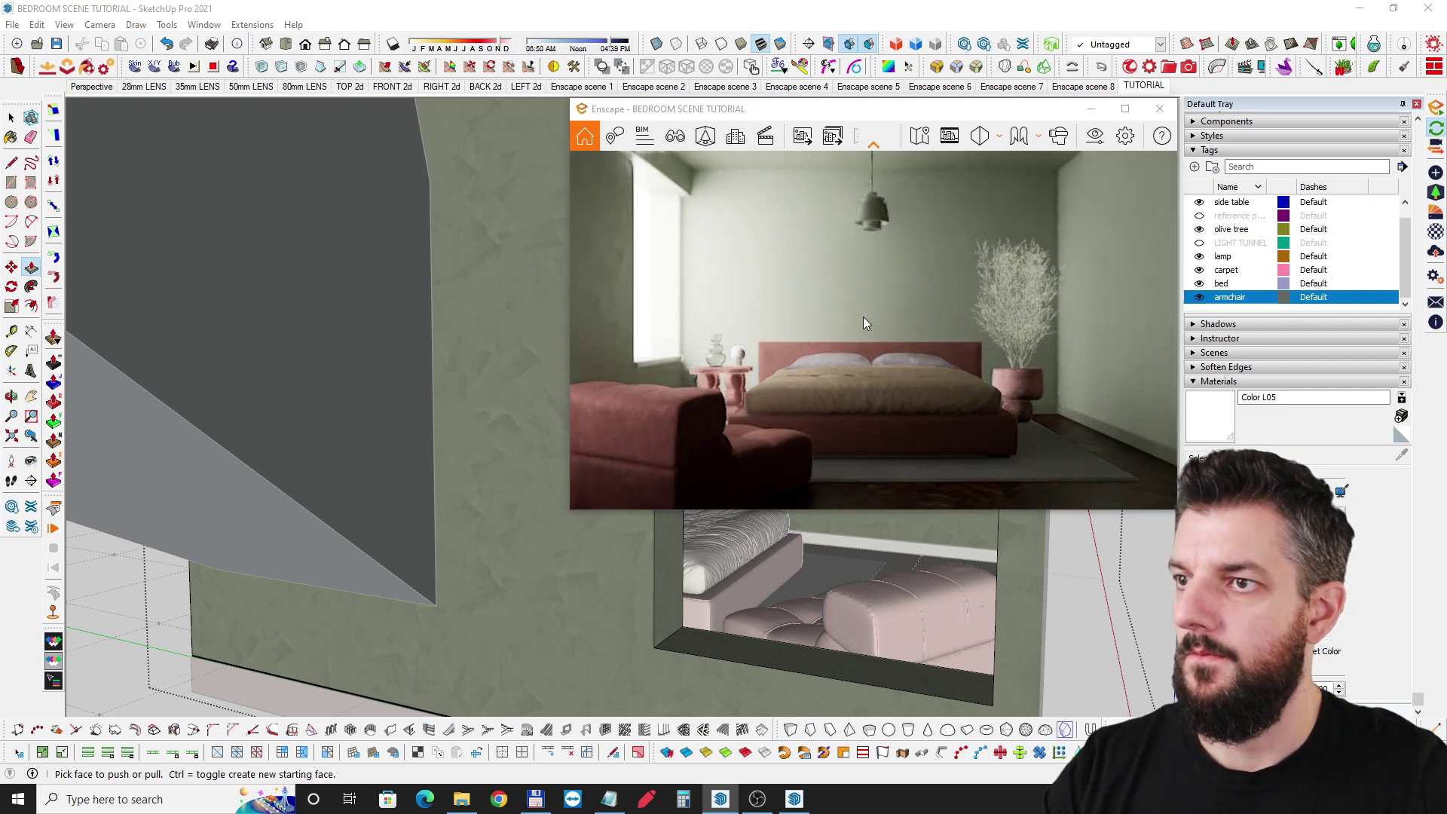
pyautogui.moveTo(918, 354); pyautogui.dragTo(895, 329)
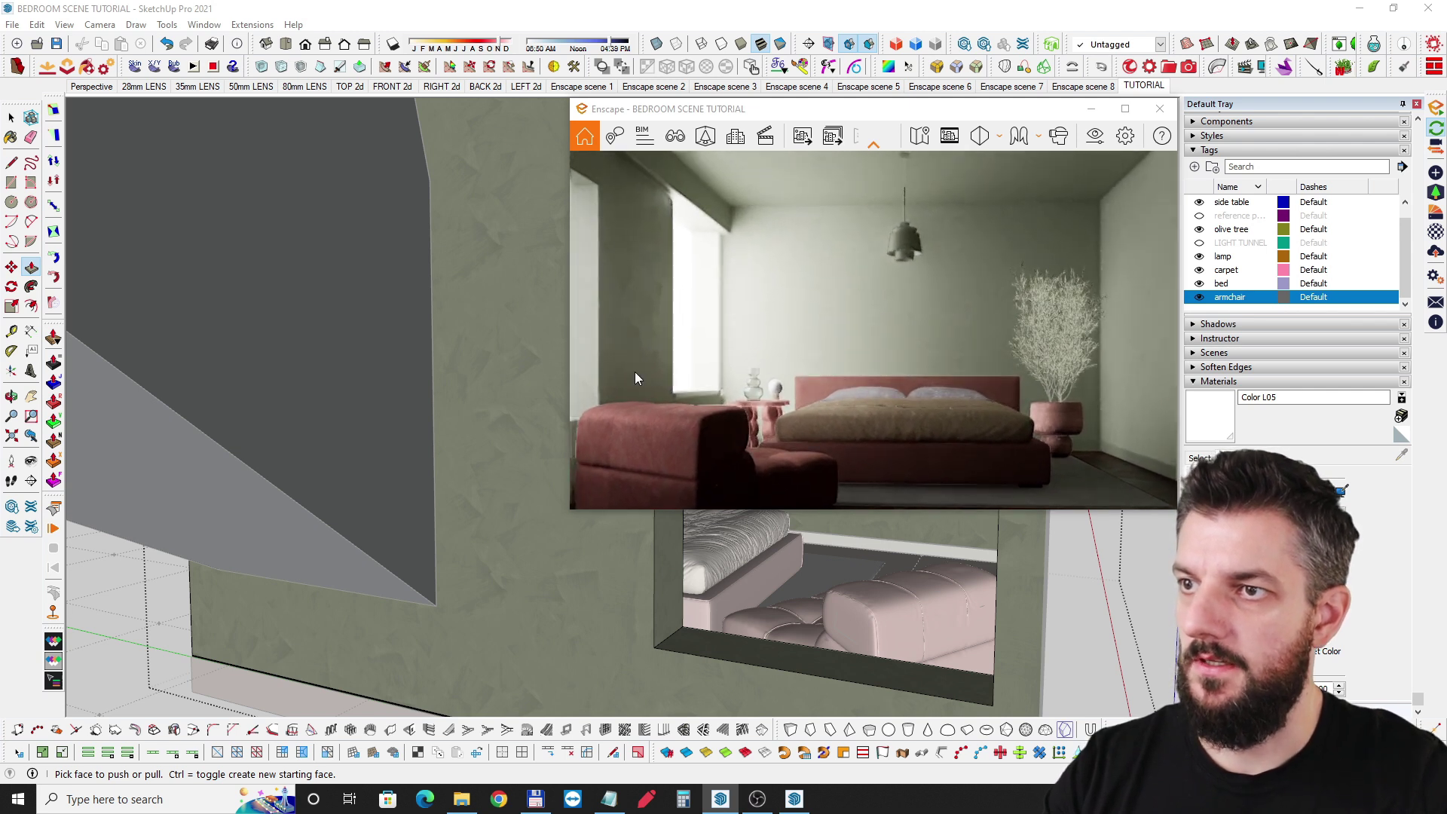
pyautogui.moveTo(894, 329)
pyautogui.mouseDown(button='middle')
pyautogui.moveTo(869, 330)
pyautogui.moveTo(916, 327)
pyautogui.mouseUp(button='middle')
pyautogui.press('a')
pyautogui.press('d')
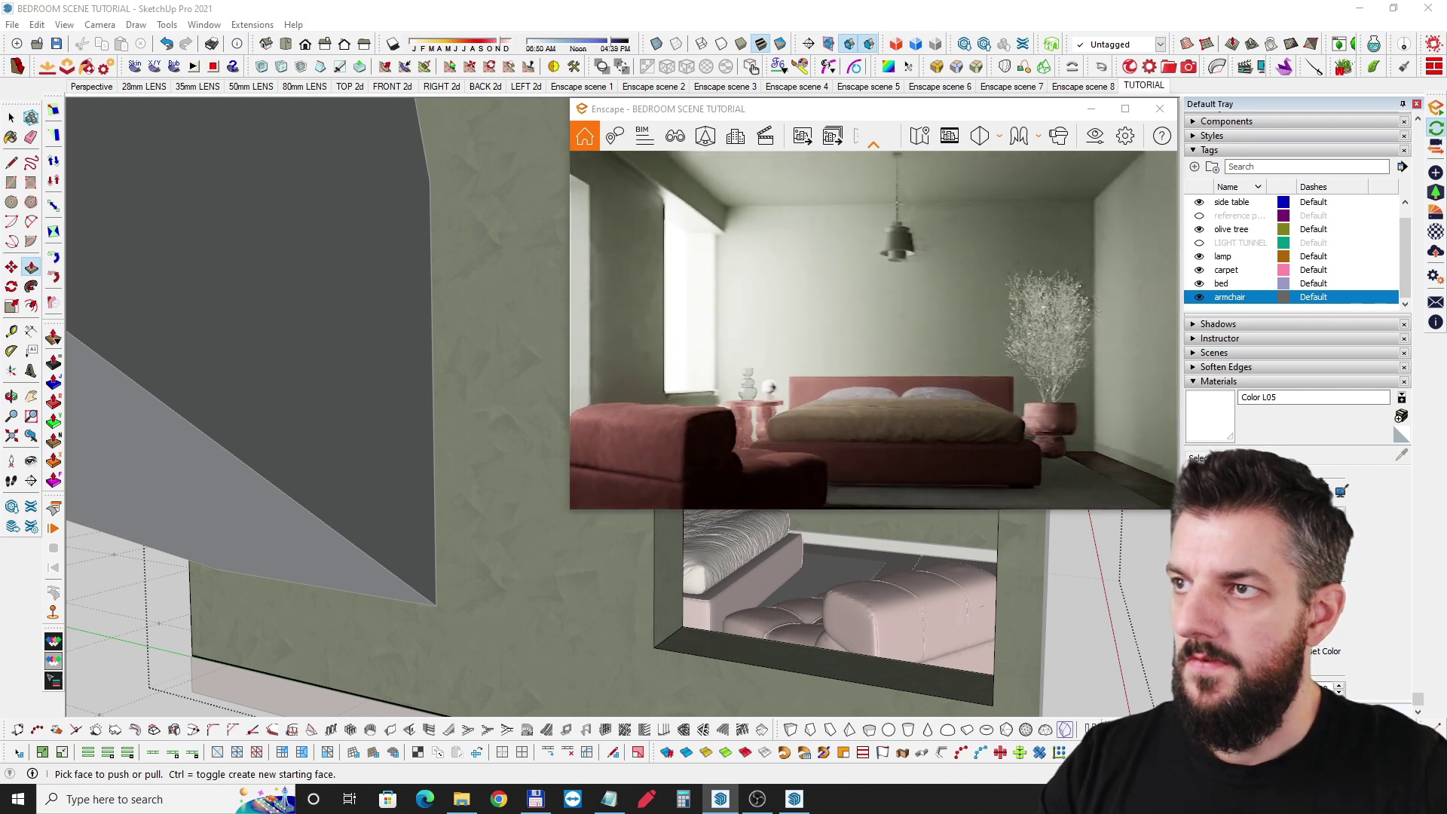
pyautogui.press('a')
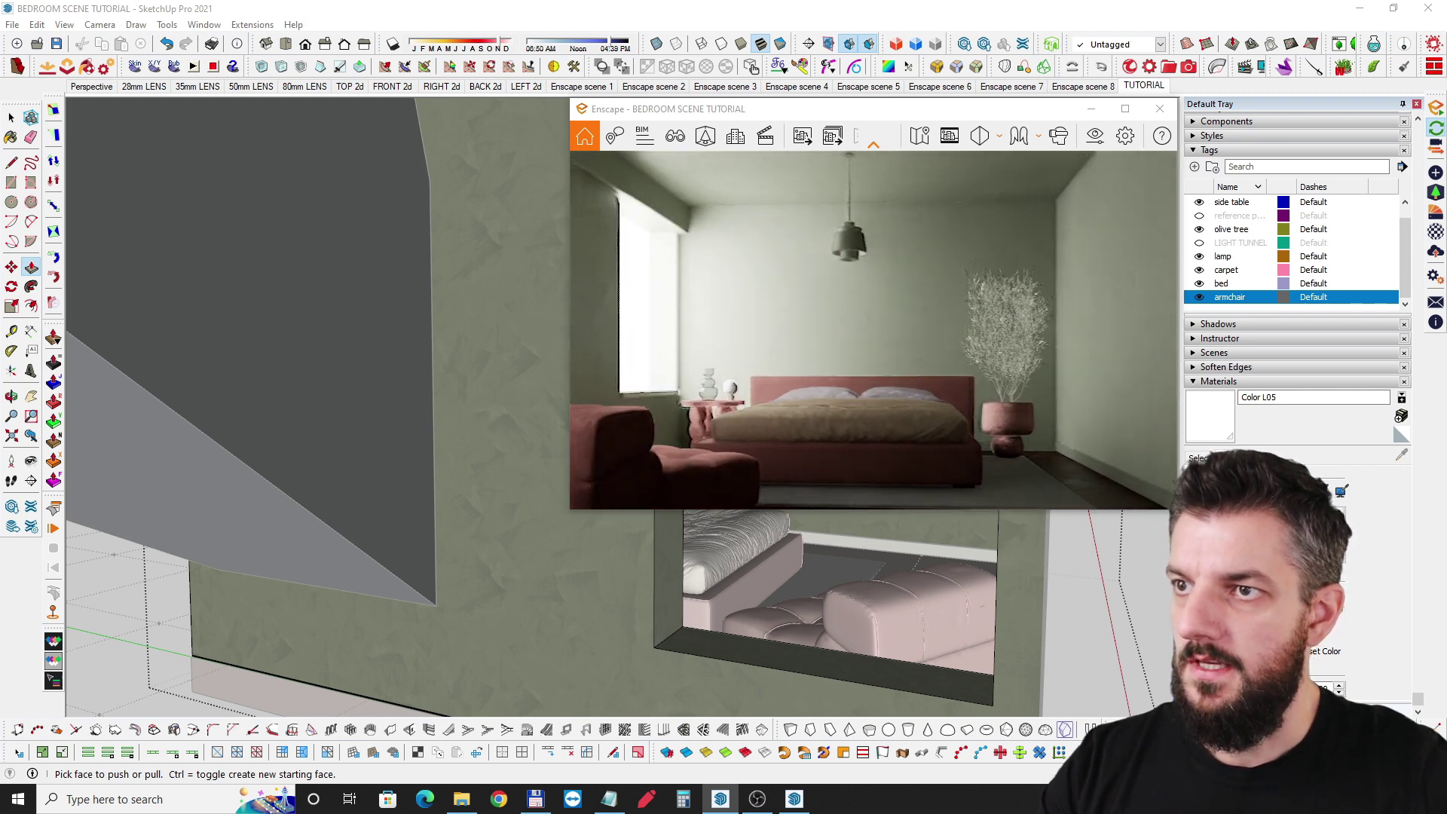
pyautogui.press('d')
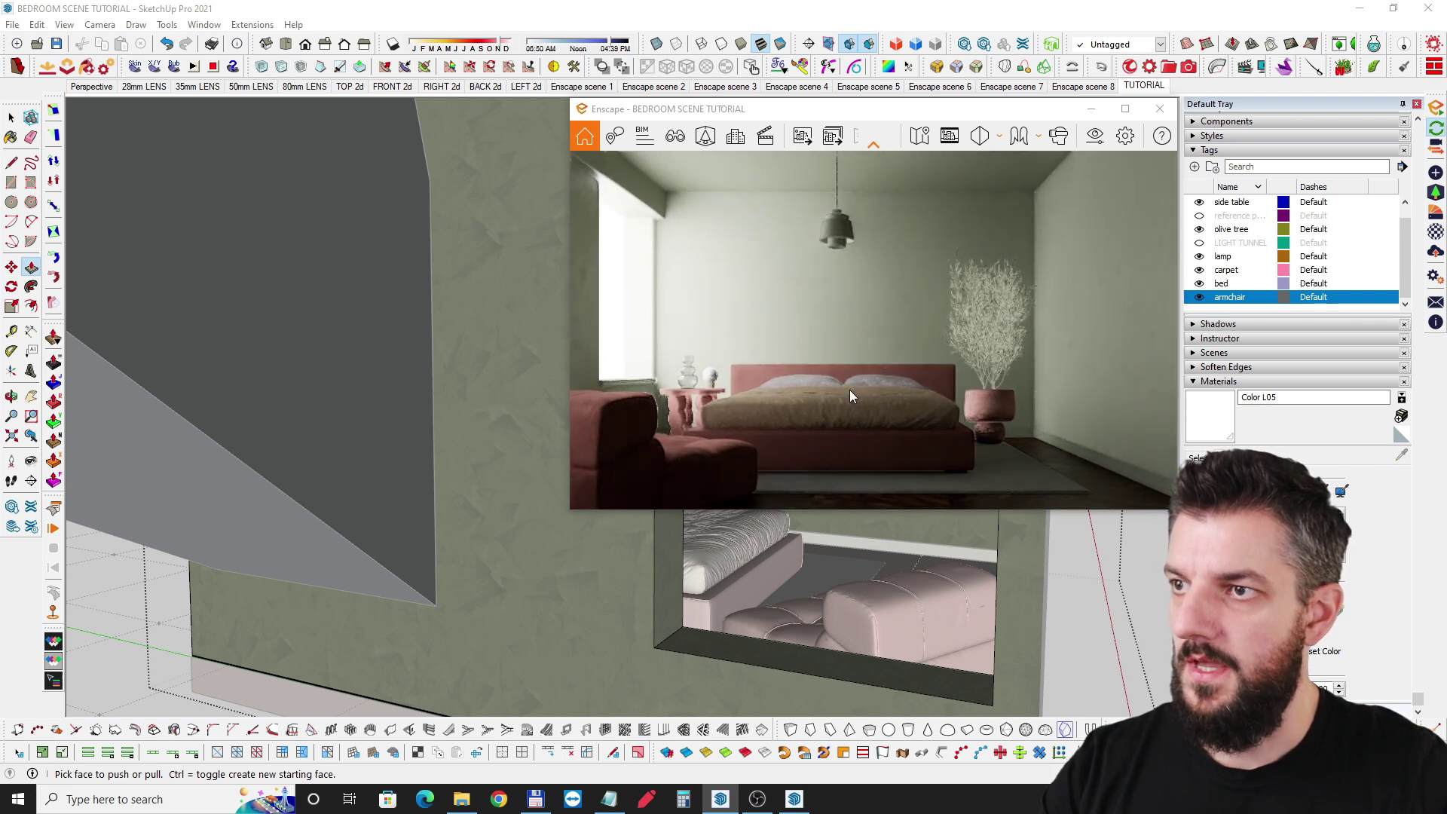
pyautogui.press('s')
pyautogui.press('w')
pyautogui.press('a')
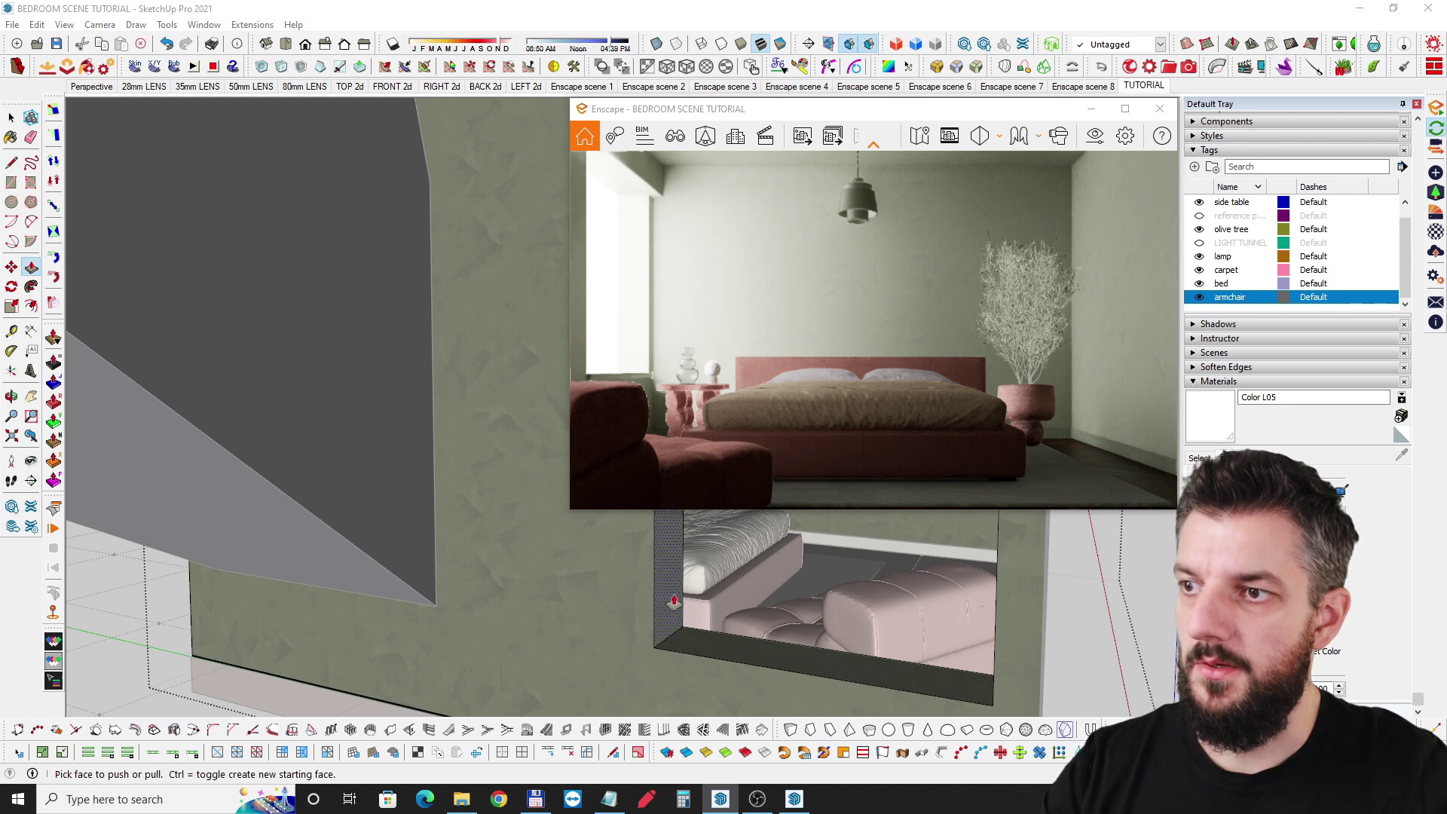
# Push out the wall face beside the opening, then orbit into the open-front bedroom
pyautogui.moveTo(864, 632); pyautogui.dragTo(598, 623, button='middle')
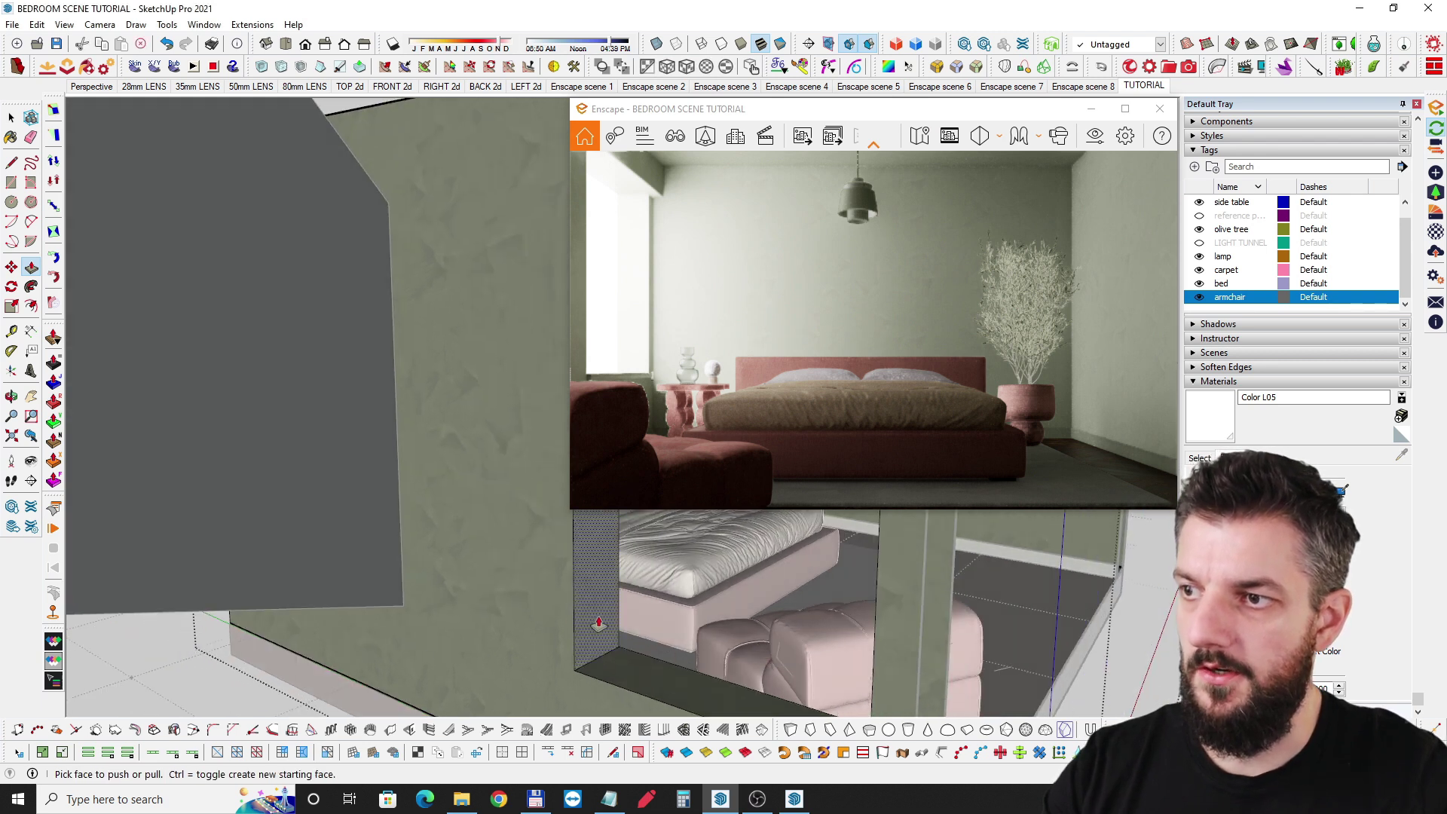
pyautogui.click(873, 614)
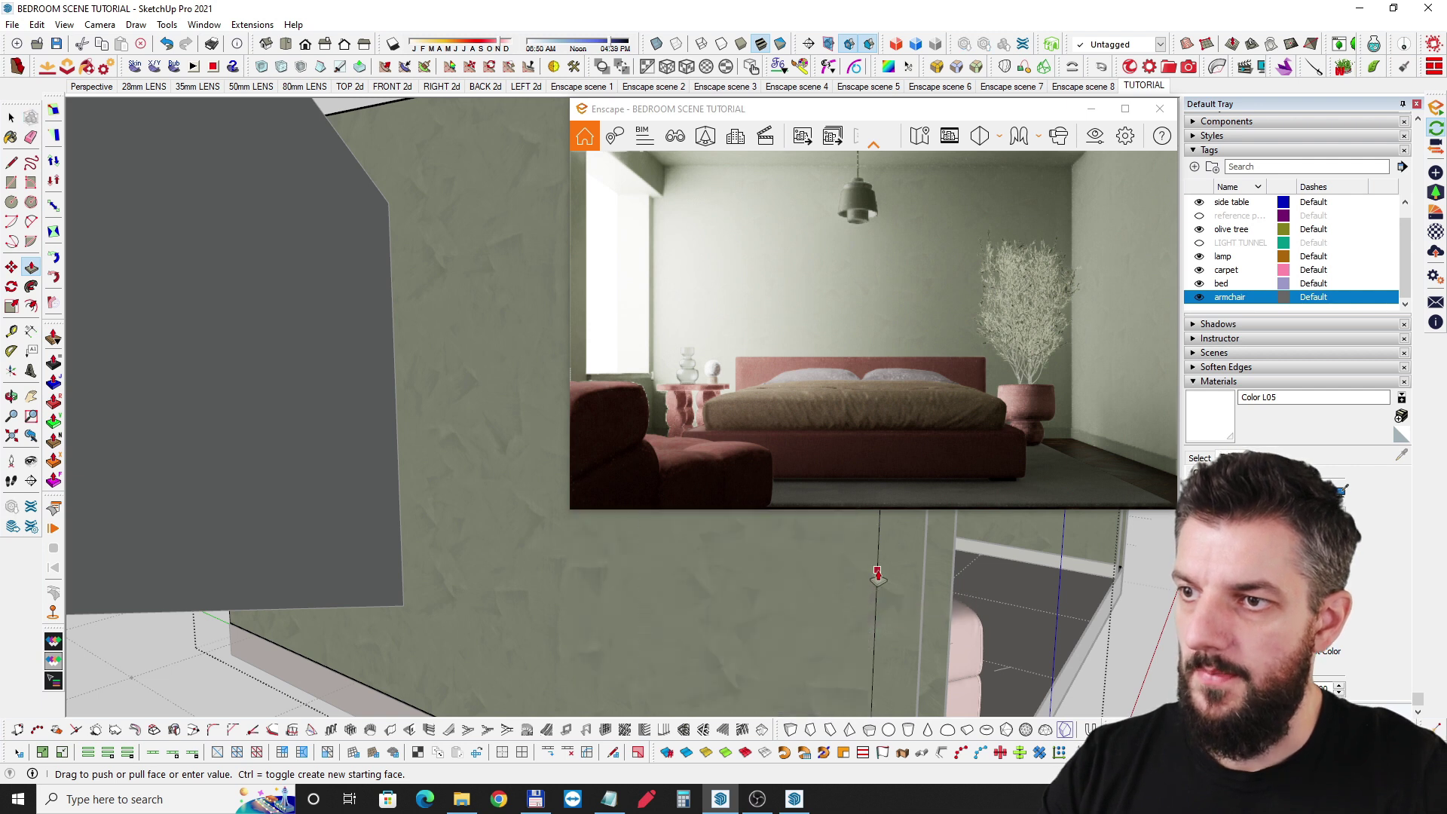
pyautogui.click(877, 574)
pyautogui.moveTo(717, 607); pyautogui.dragTo(585, 628, button='middle')
pyautogui.scroll(-3, 597, 631)
pyautogui.press('space')
pyautogui.moveTo(919, 585); pyautogui.dragTo(554, 531, button='middle')
pyautogui.scroll(5, 554, 530)
pyautogui.moveTo(475, 568); pyautogui.dragTo(490, 573, button='middle')
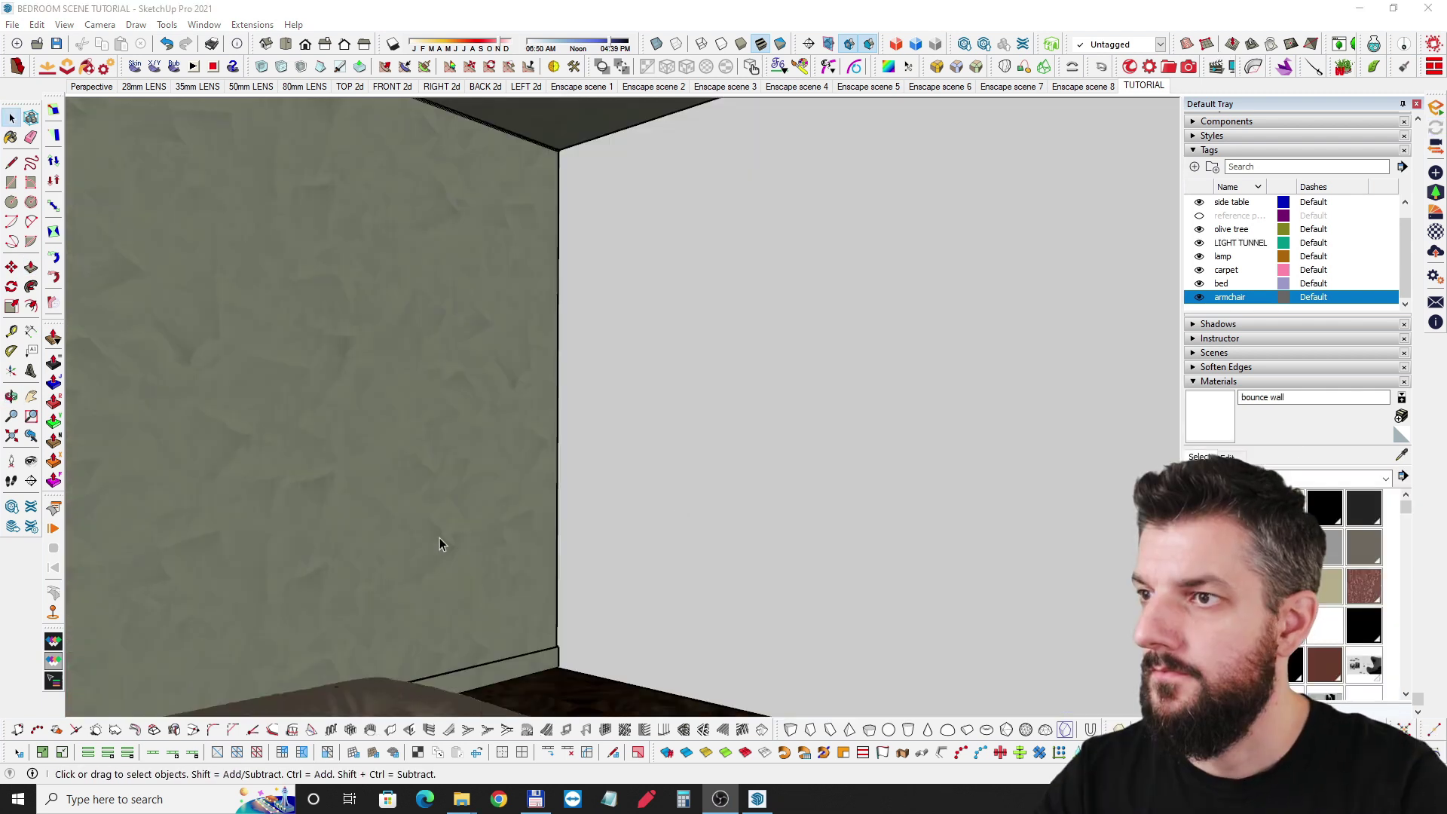
pyautogui.moveTo(440, 539); pyautogui.dragTo(547, 498, button='middle')
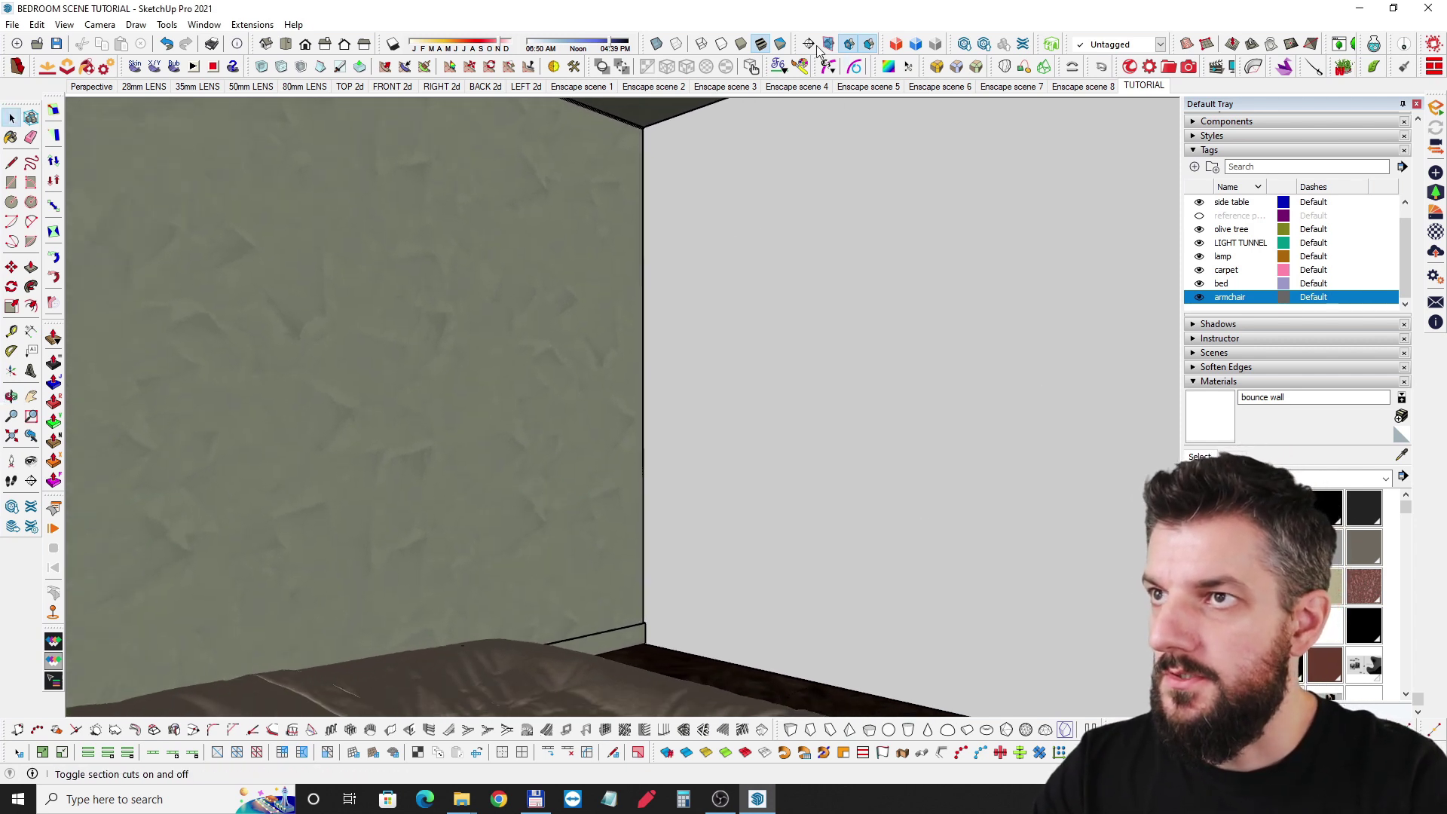
# With section cuts off, paint the right-hand wall 'bounce wall', then restore the cut
pyautogui.click(855, 47)
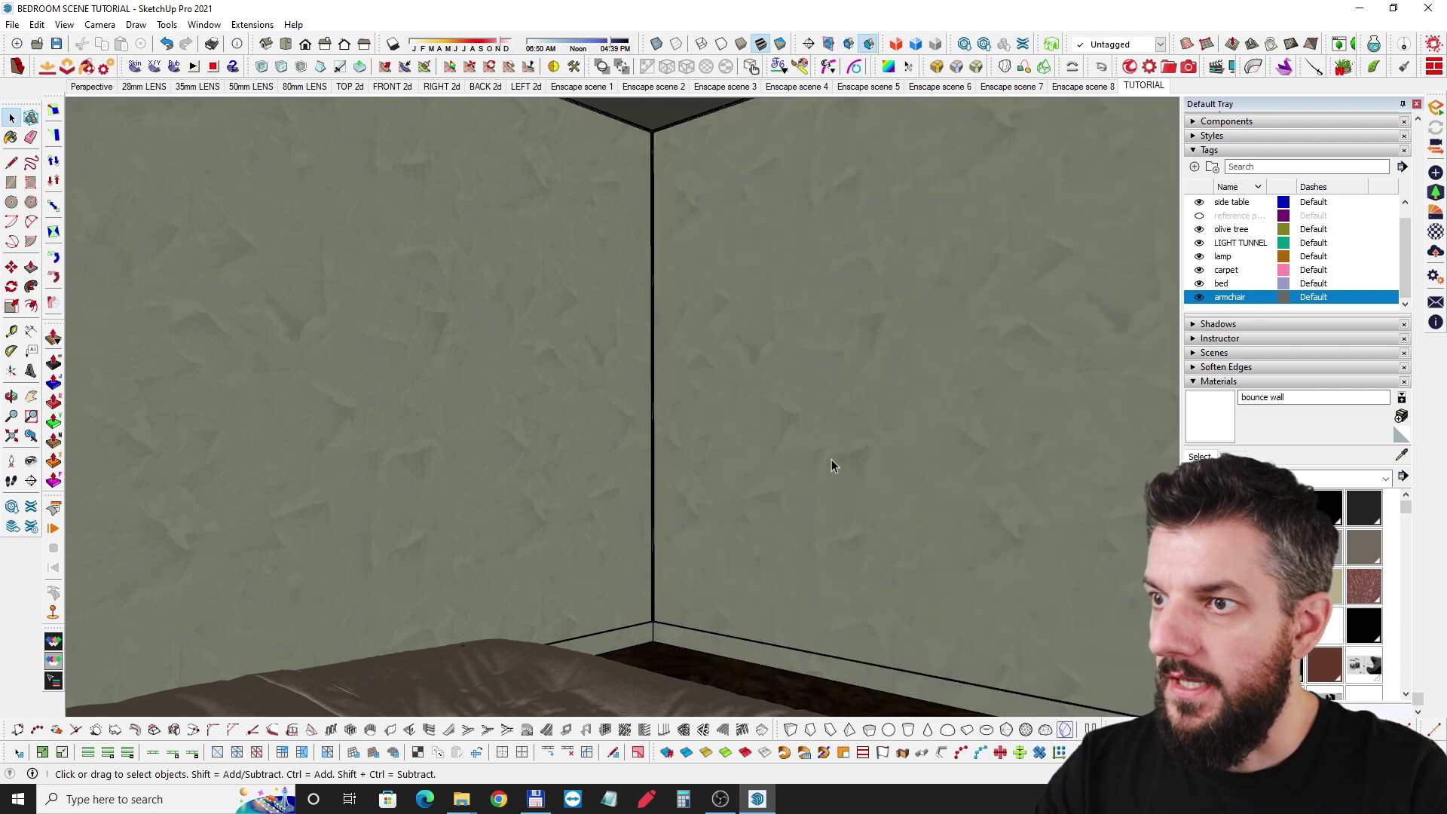
pyautogui.click(852, 395)
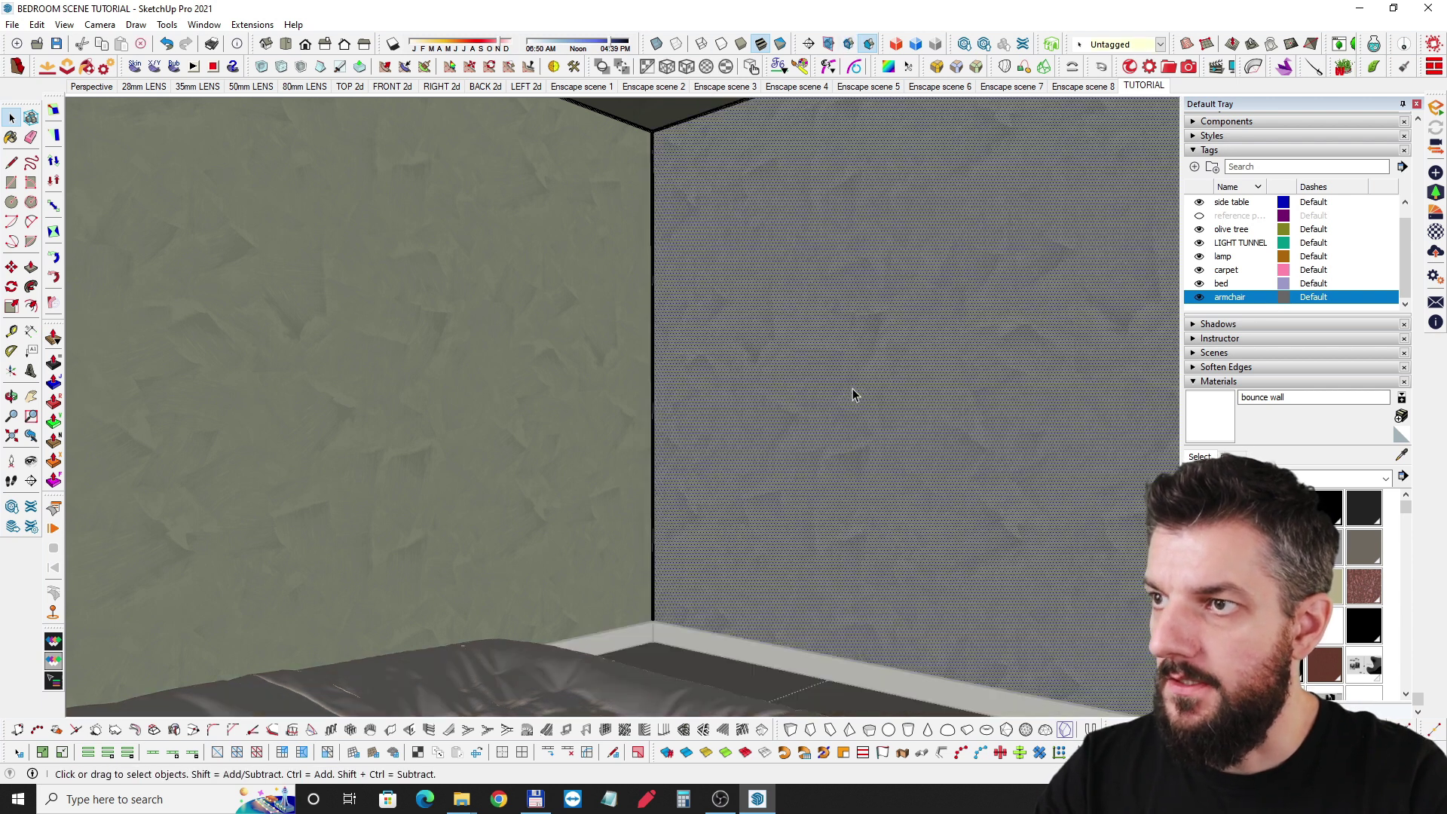
pyautogui.click(1211, 419)
pyautogui.click(899, 323)
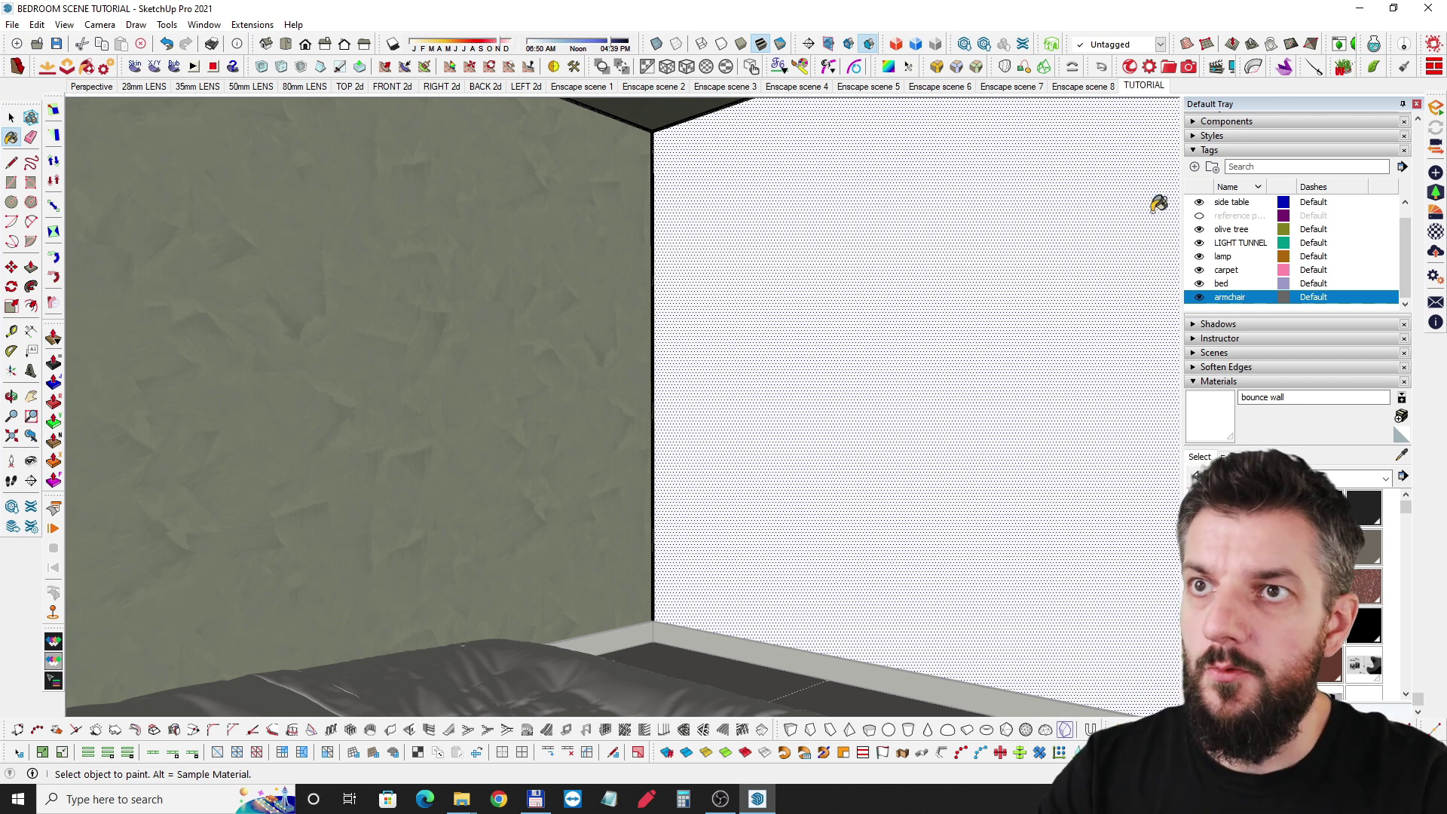
pyautogui.press('space')
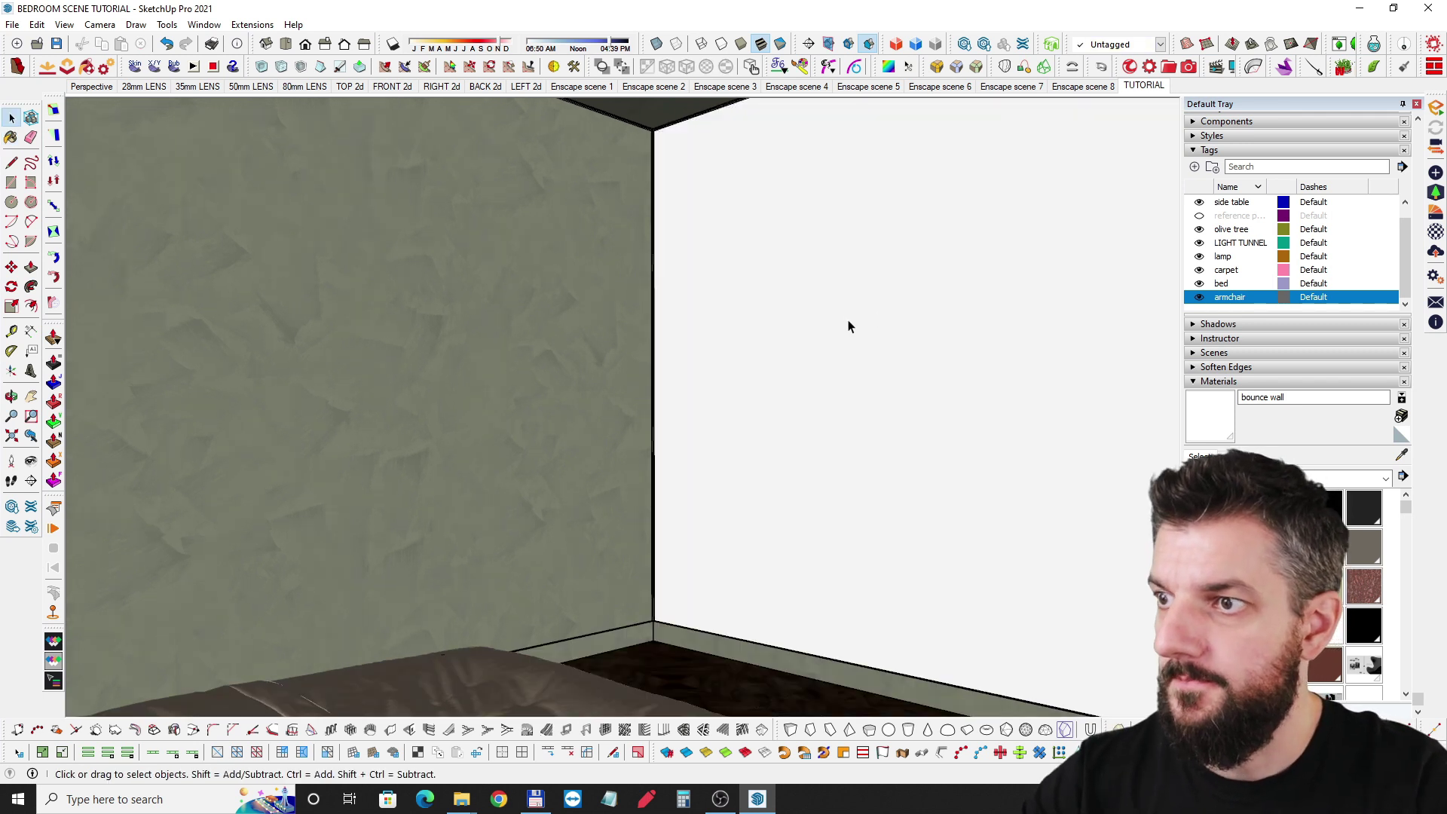
pyautogui.click(848, 44)
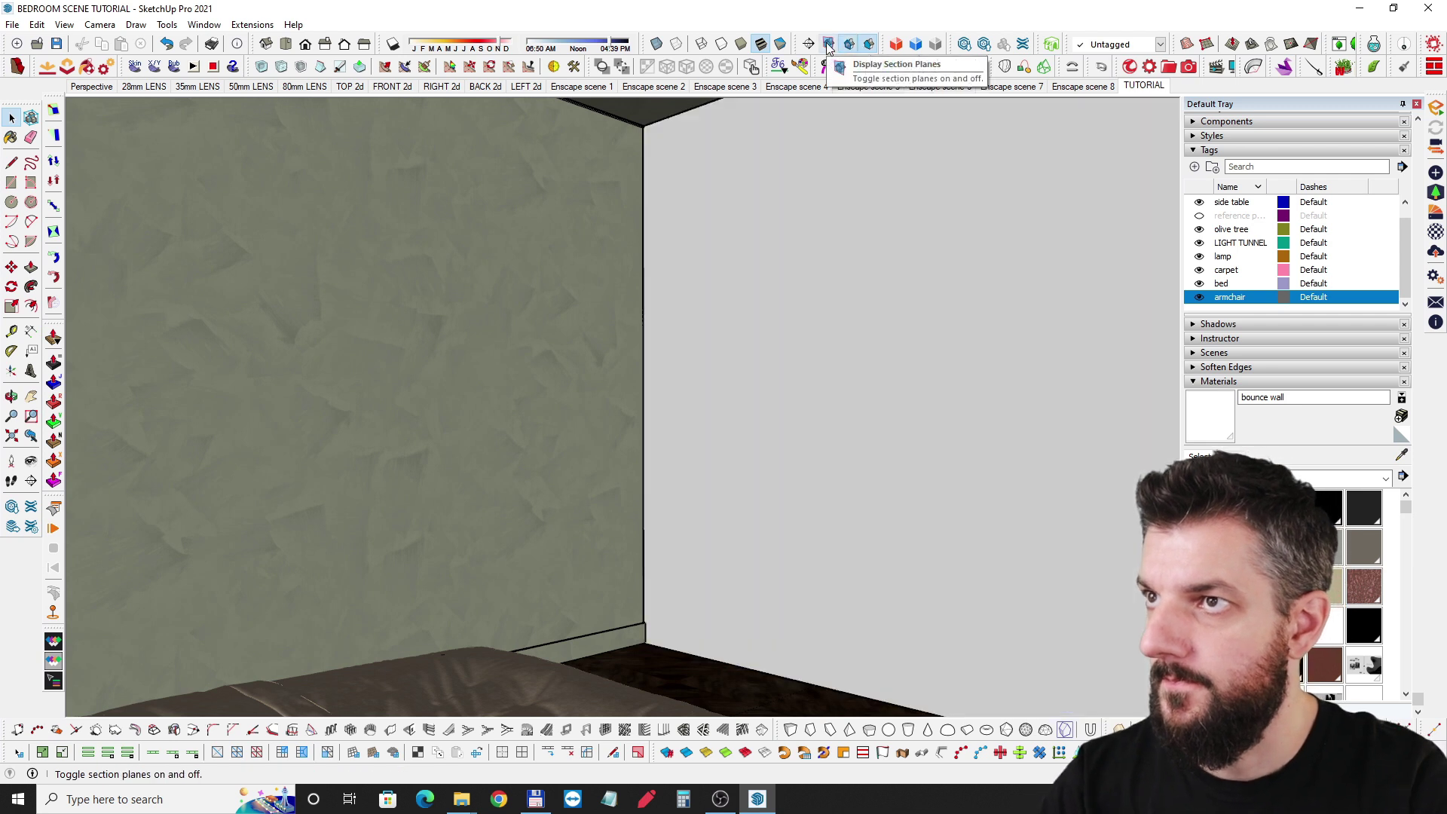
pyautogui.moveTo(591, 326); pyautogui.dragTo(785, 457, button='middle')
pyautogui.moveTo(682, 447); pyautogui.dragTo(670, 418, button='middle')
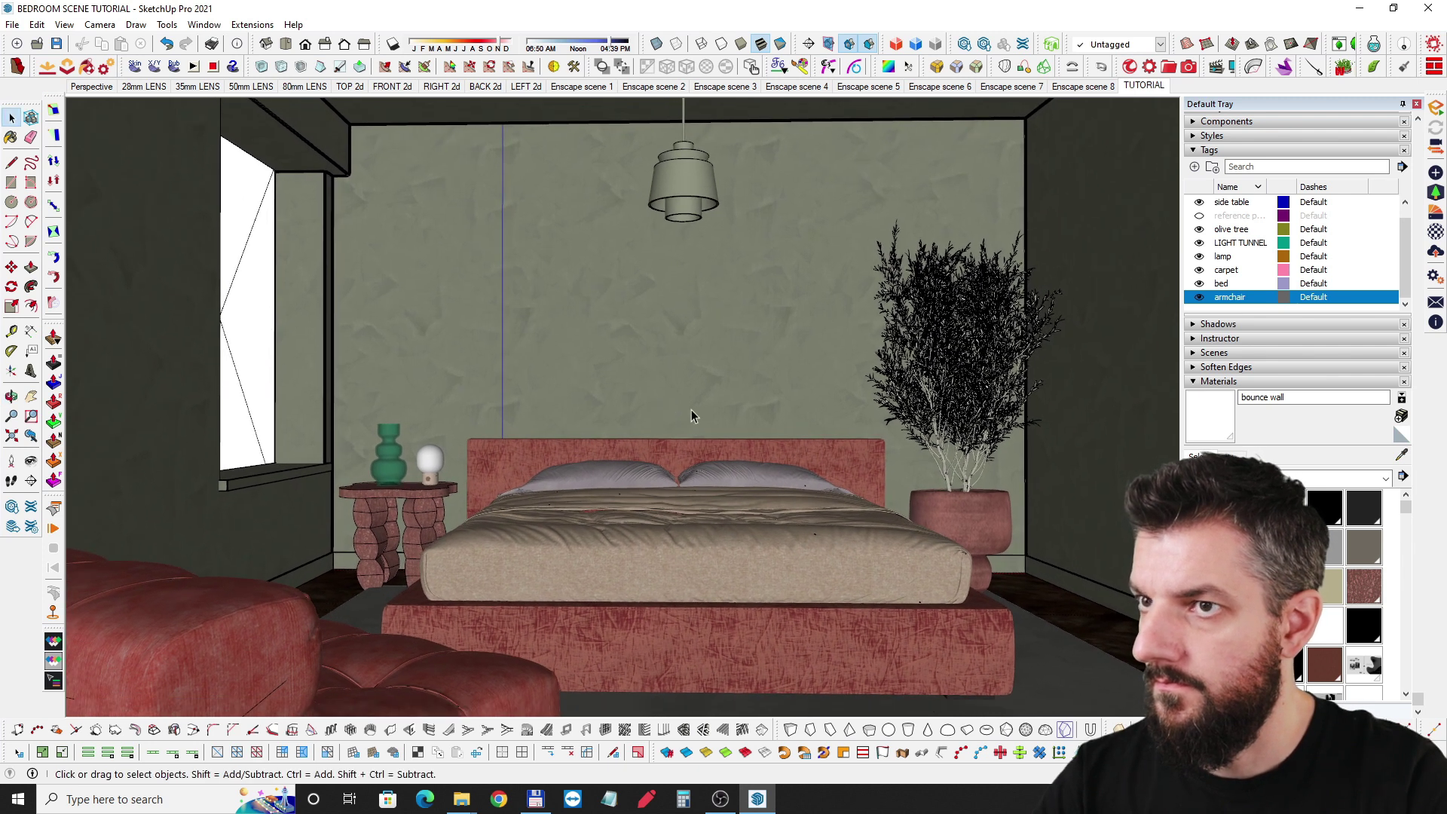
# Start the Enscape live render and turn the camera toward the bed and olive tree
pyautogui.click(1130, 66)
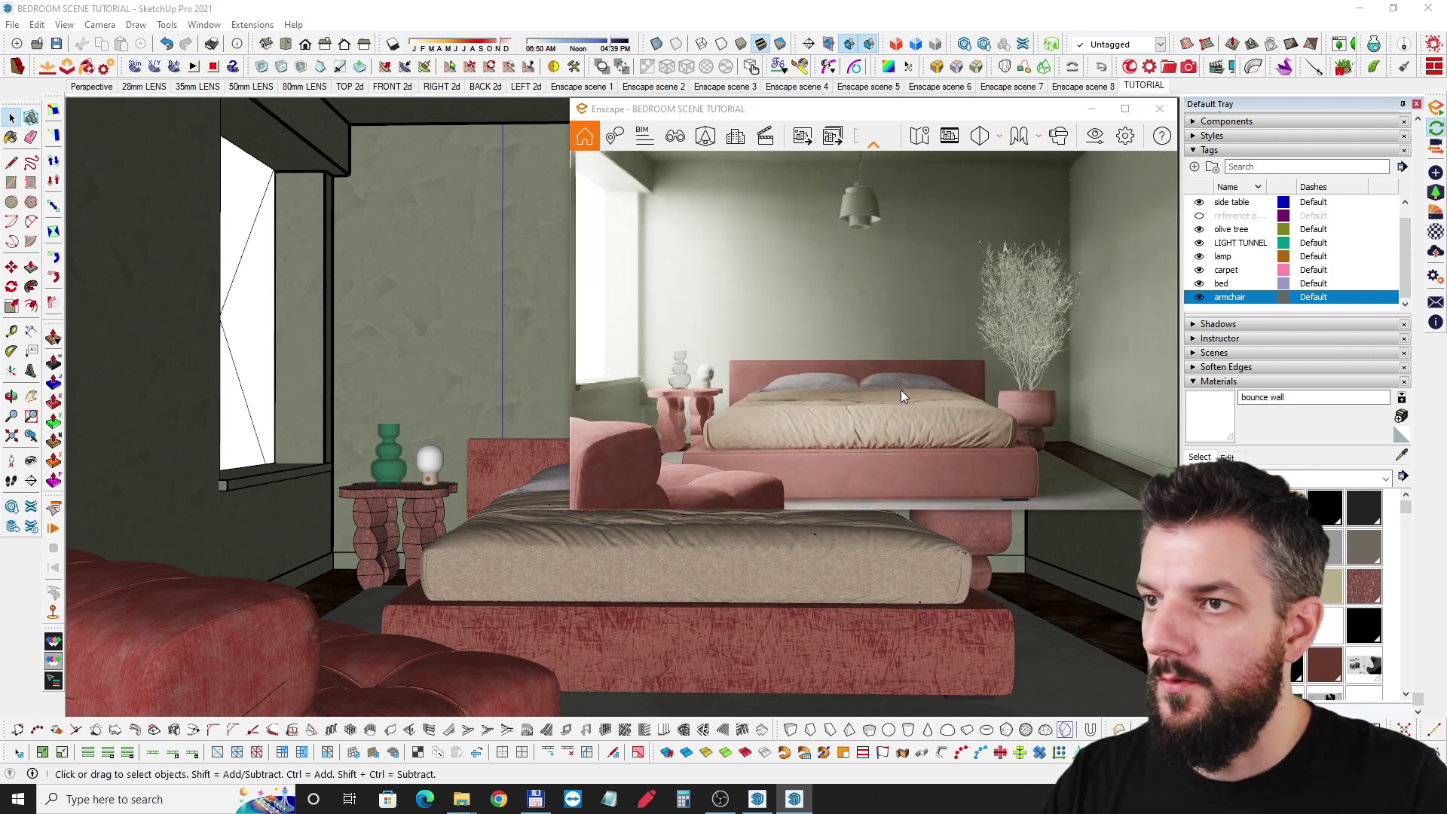
pyautogui.moveTo(888, 386); pyautogui.dragTo(671, 264)
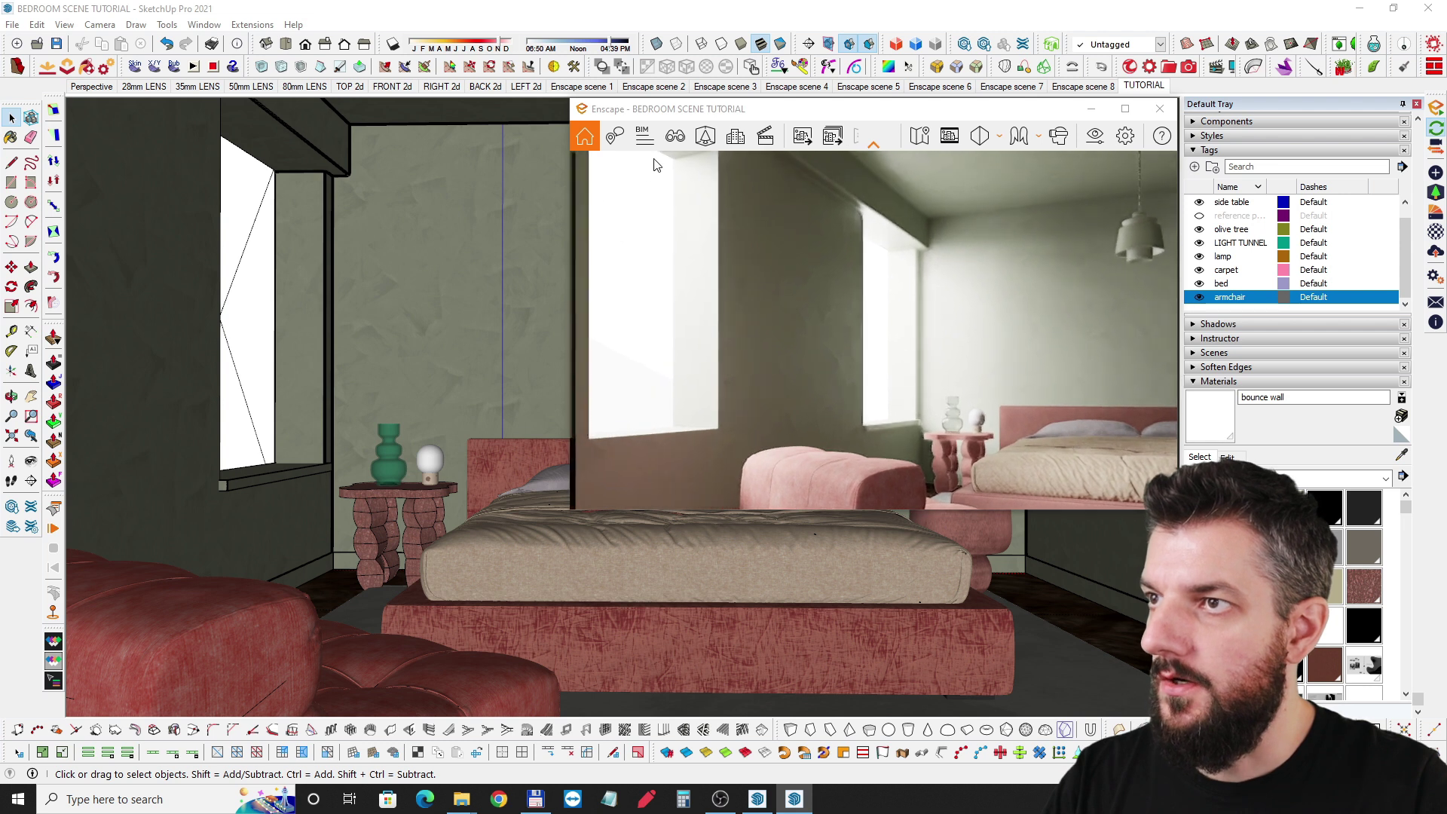
pyautogui.moveTo(766, 246); pyautogui.dragTo(961, 279)
pyautogui.moveTo(849, 385); pyautogui.dragTo(884, 391)
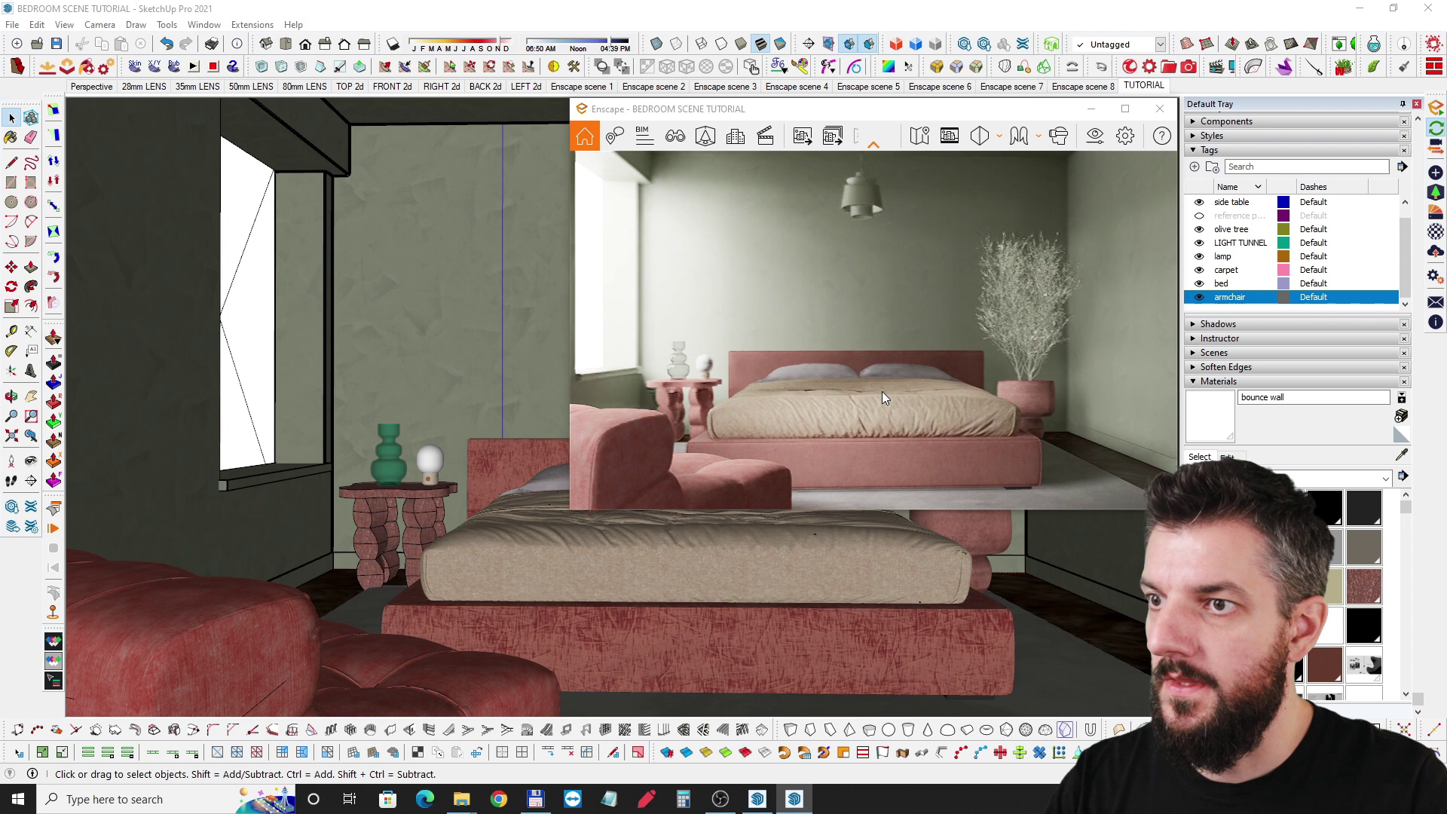
pyautogui.moveTo(884, 391); pyautogui.dragTo(860, 386, button='middle')
pyautogui.moveTo(896, 395); pyautogui.dragTo(881, 386)
pyautogui.moveTo(881, 385); pyautogui.dragTo(878, 378, button='middle')
pyautogui.moveTo(879, 378); pyautogui.dragTo(880, 382)
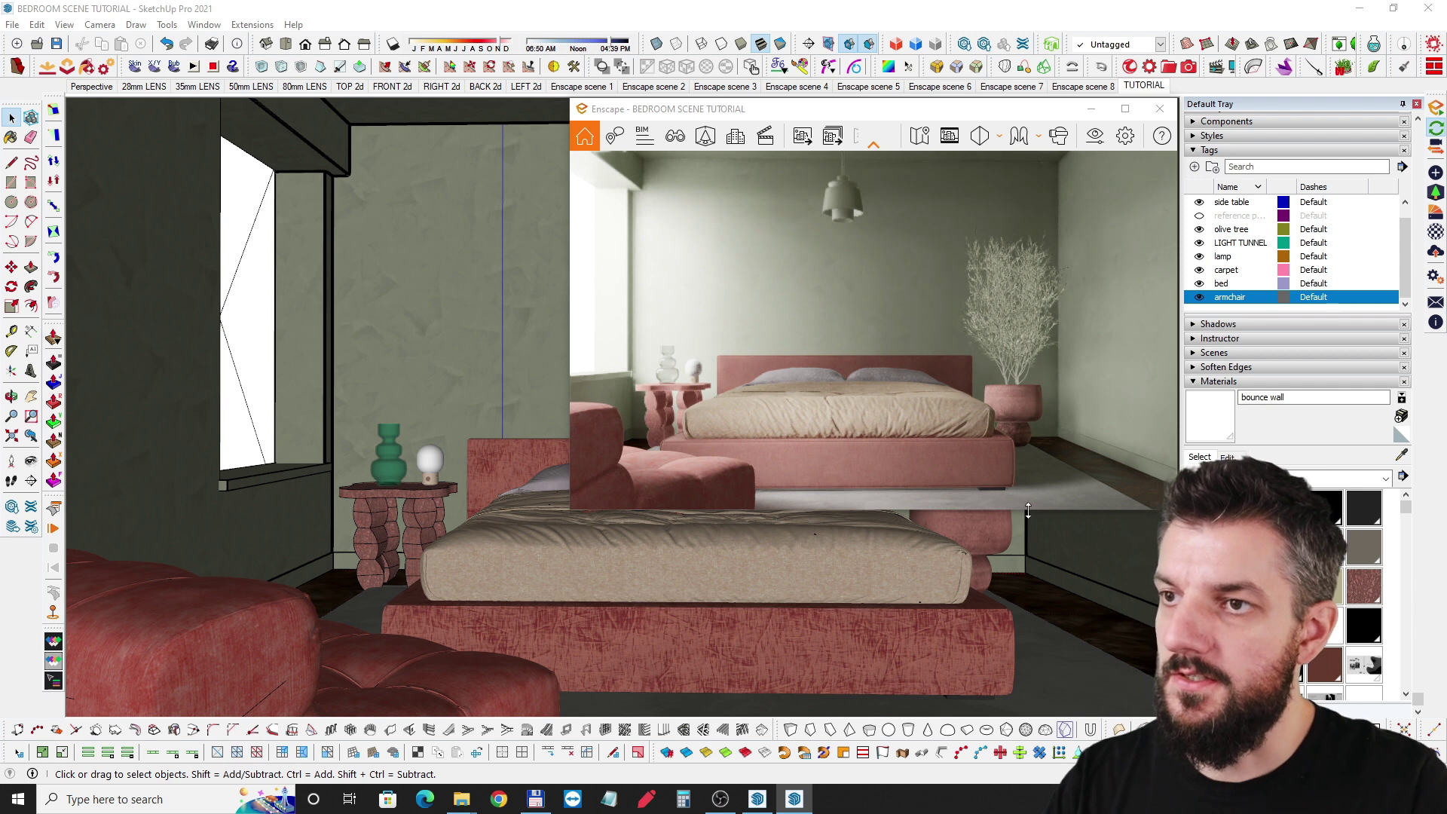
# Reframe the render so the bed and armchair sit lower, facing toward the window
pyautogui.moveTo(916, 457); pyautogui.dragTo(960, 449)
pyautogui.moveTo(960, 450); pyautogui.dragTo(929, 469, button='middle')
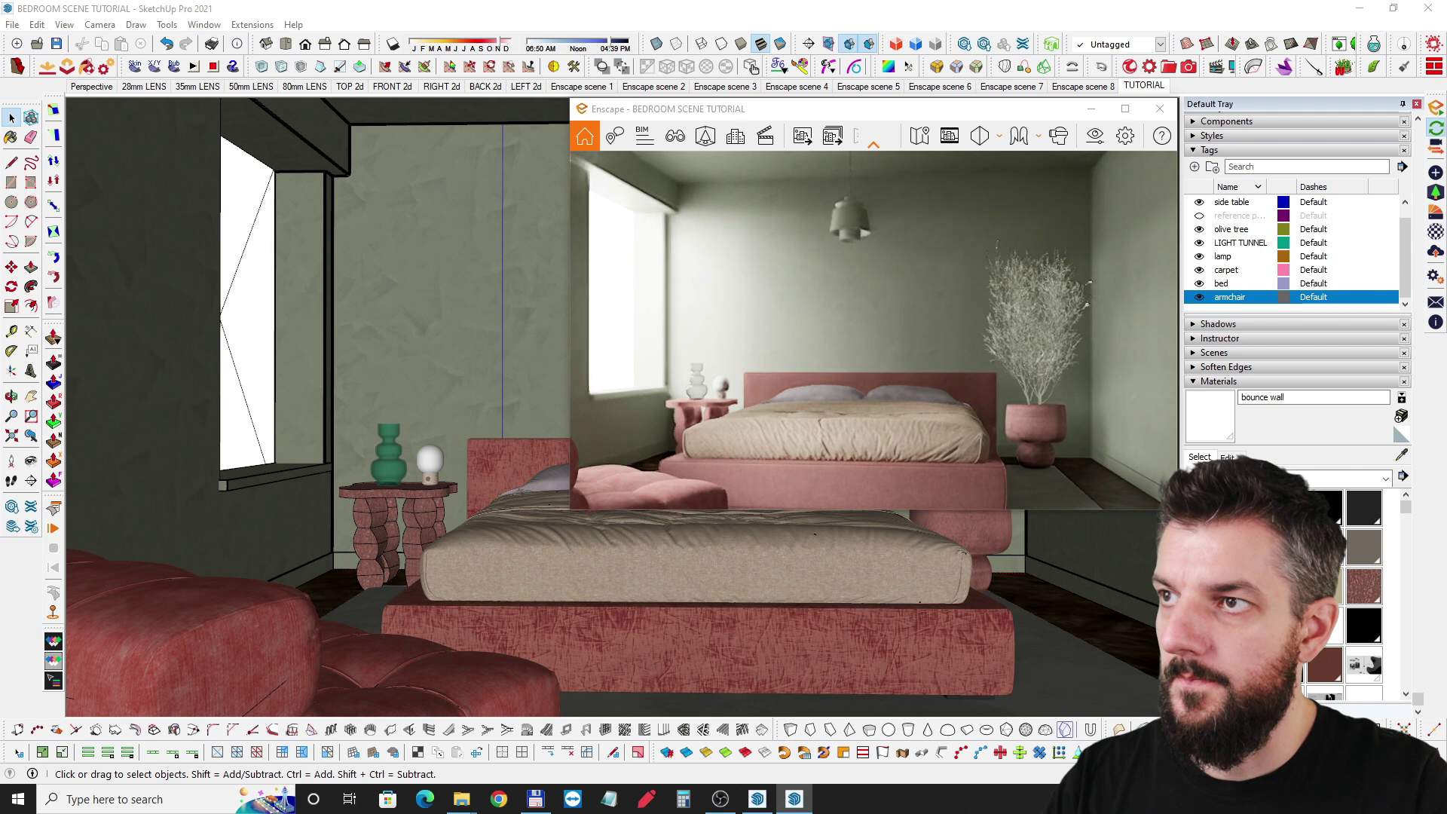
pyautogui.scroll(-2, 969, 377)
pyautogui.moveTo(970, 377); pyautogui.dragTo(910, 380)
pyautogui.moveTo(778, 349); pyautogui.dragTo(848, 352, button='middle')
pyautogui.moveTo(891, 446); pyautogui.dragTo(878, 446)
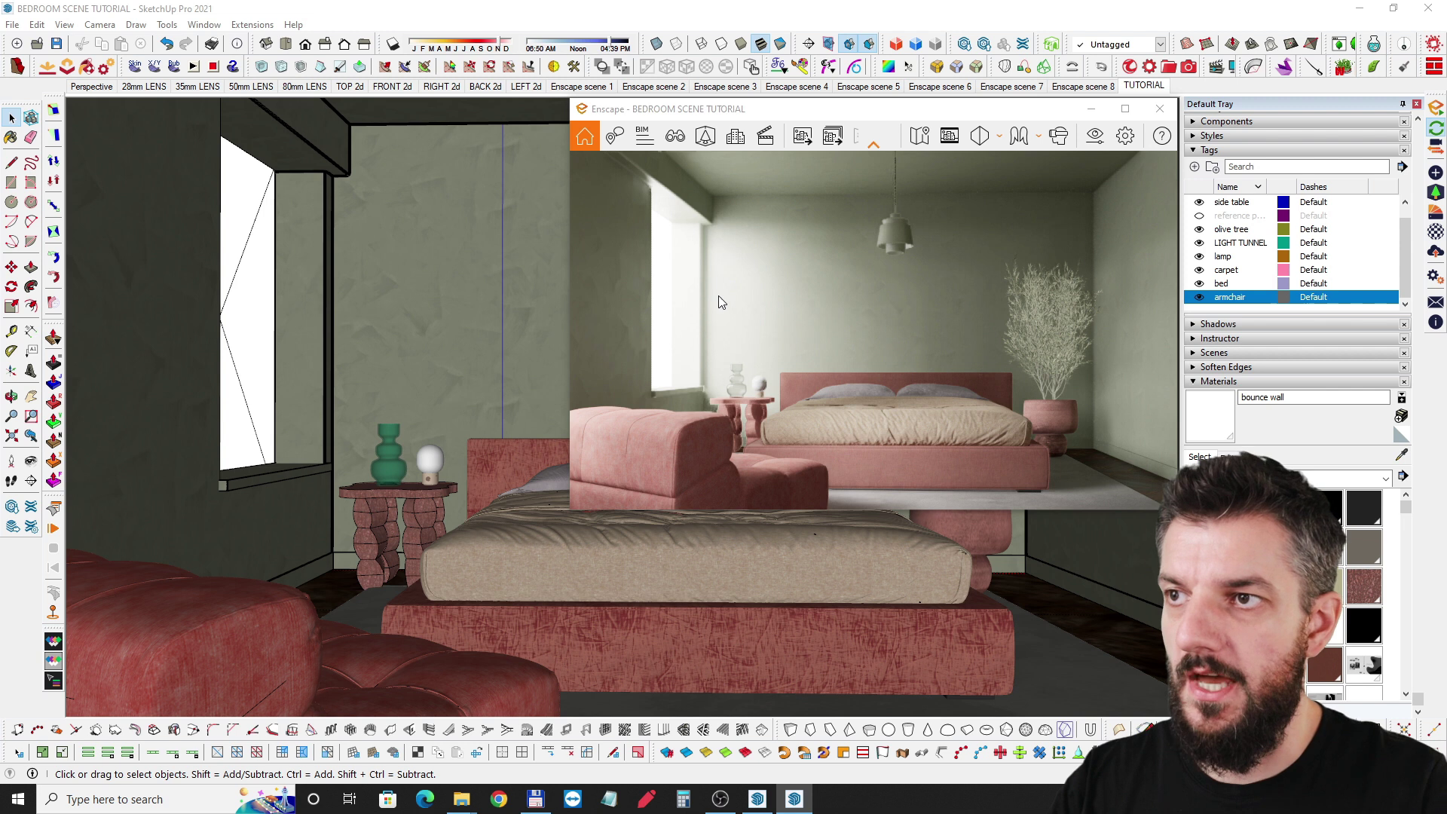
pyautogui.moveTo(905, 288); pyautogui.dragTo(815, 234)
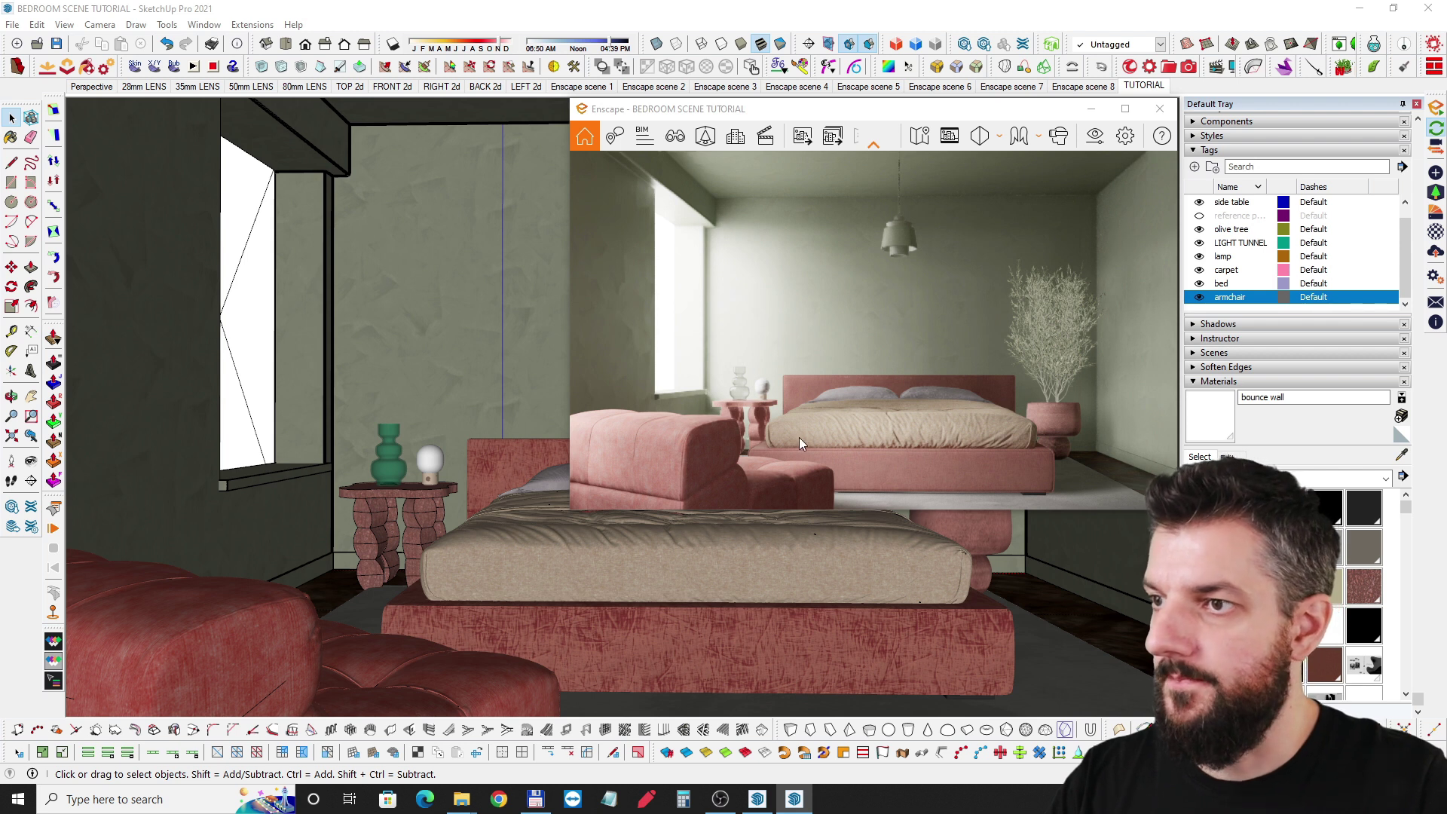
# Open the 'just sky' render from the LIGHT TEST folder full-screen
pyautogui.moveTo(461, 800)
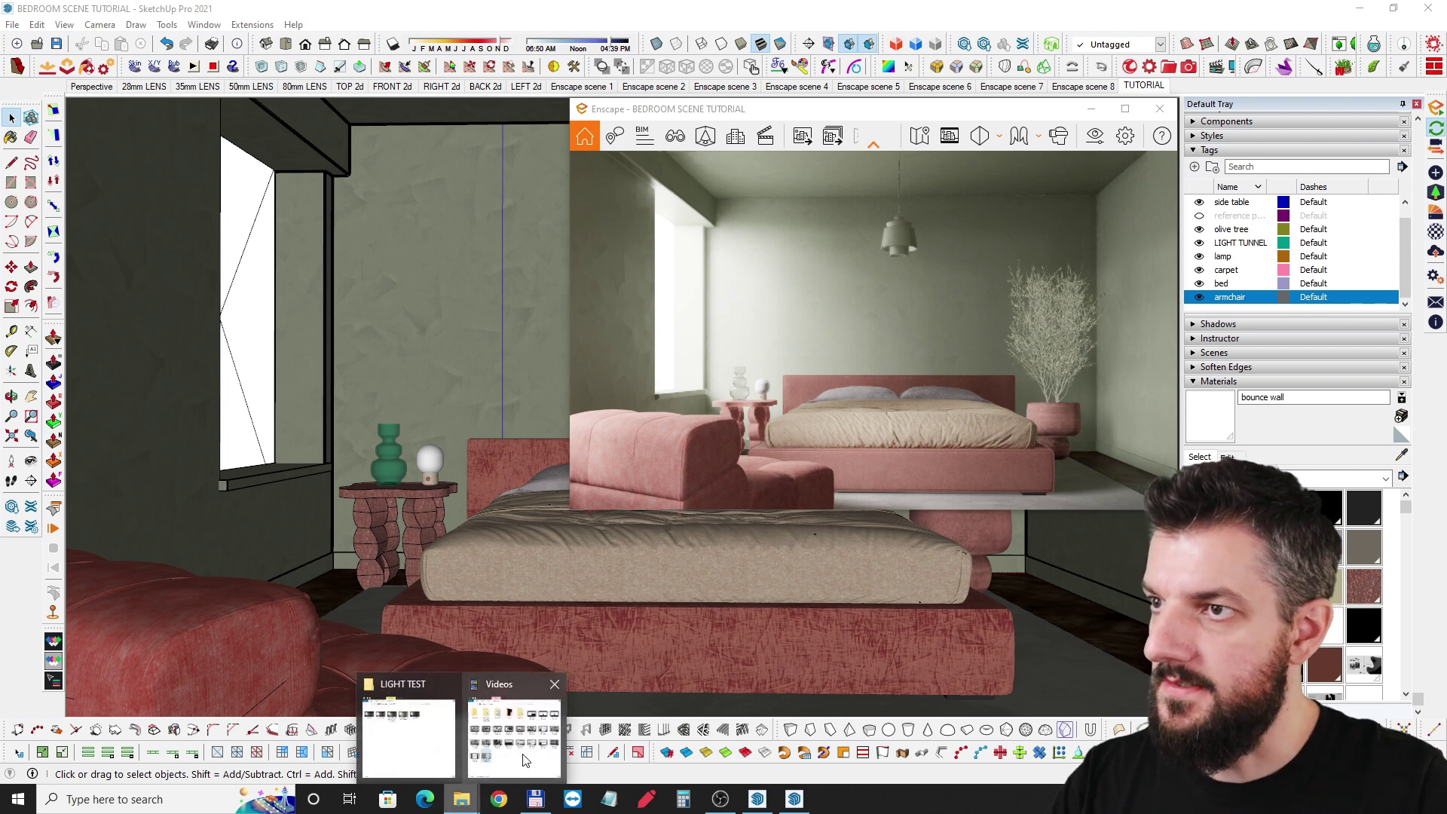
pyautogui.click(442, 754)
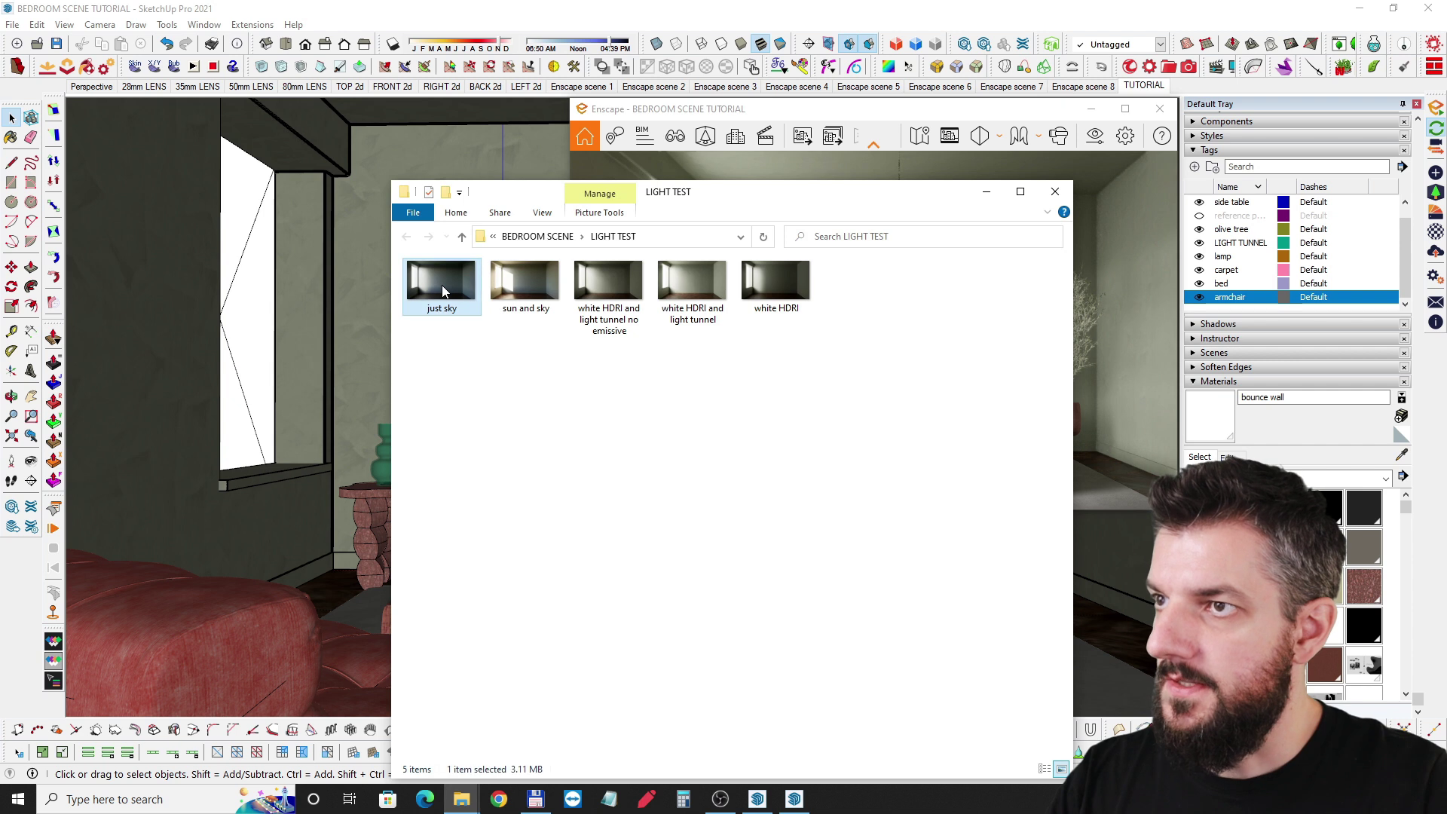
pyautogui.doubleClick(441, 285)
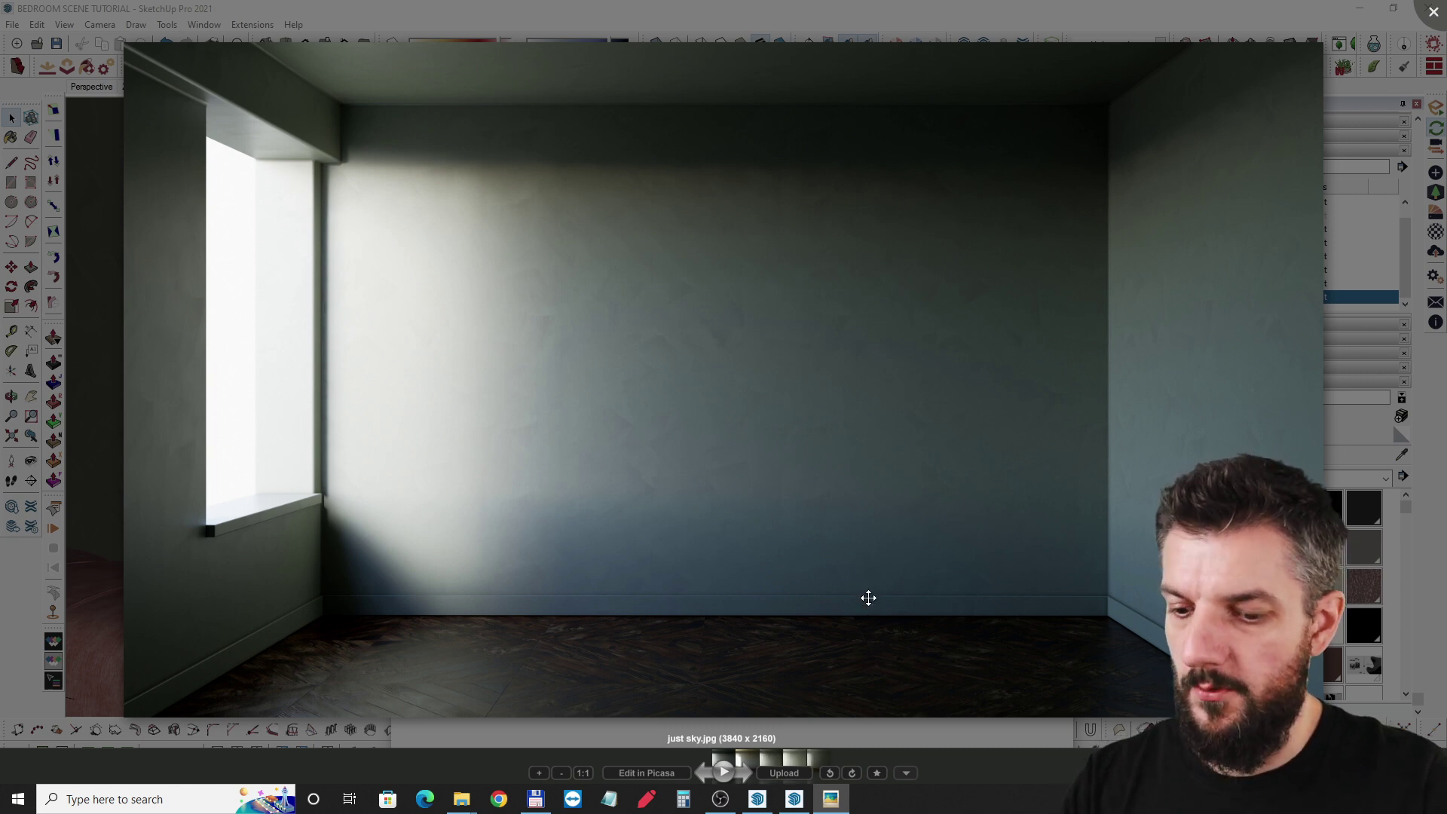
# Advance past 'sun and sky' to the 'white HDRI and light tunnel no emissive' render
pyautogui.press('Right')
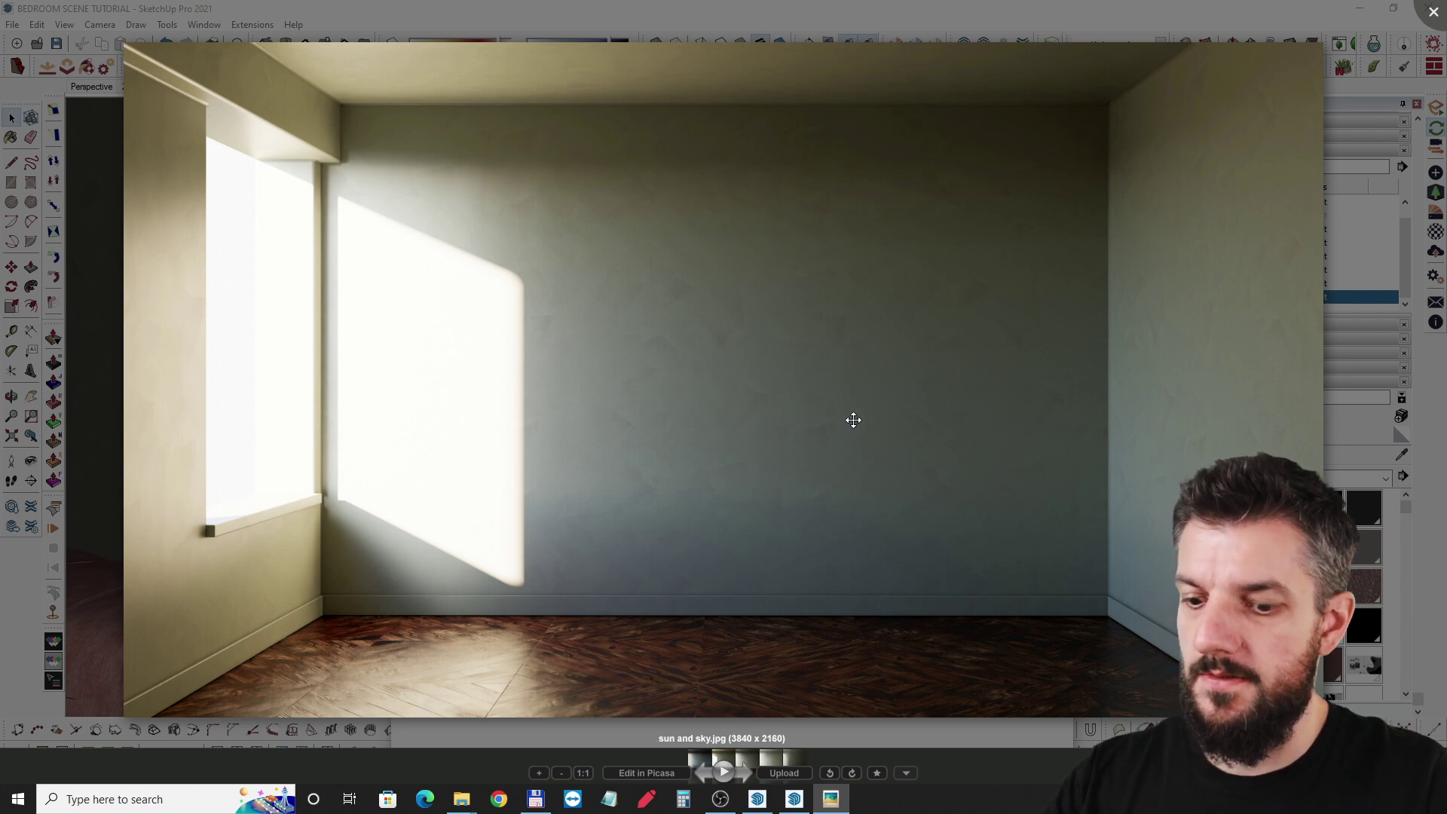
pyautogui.press('Right')
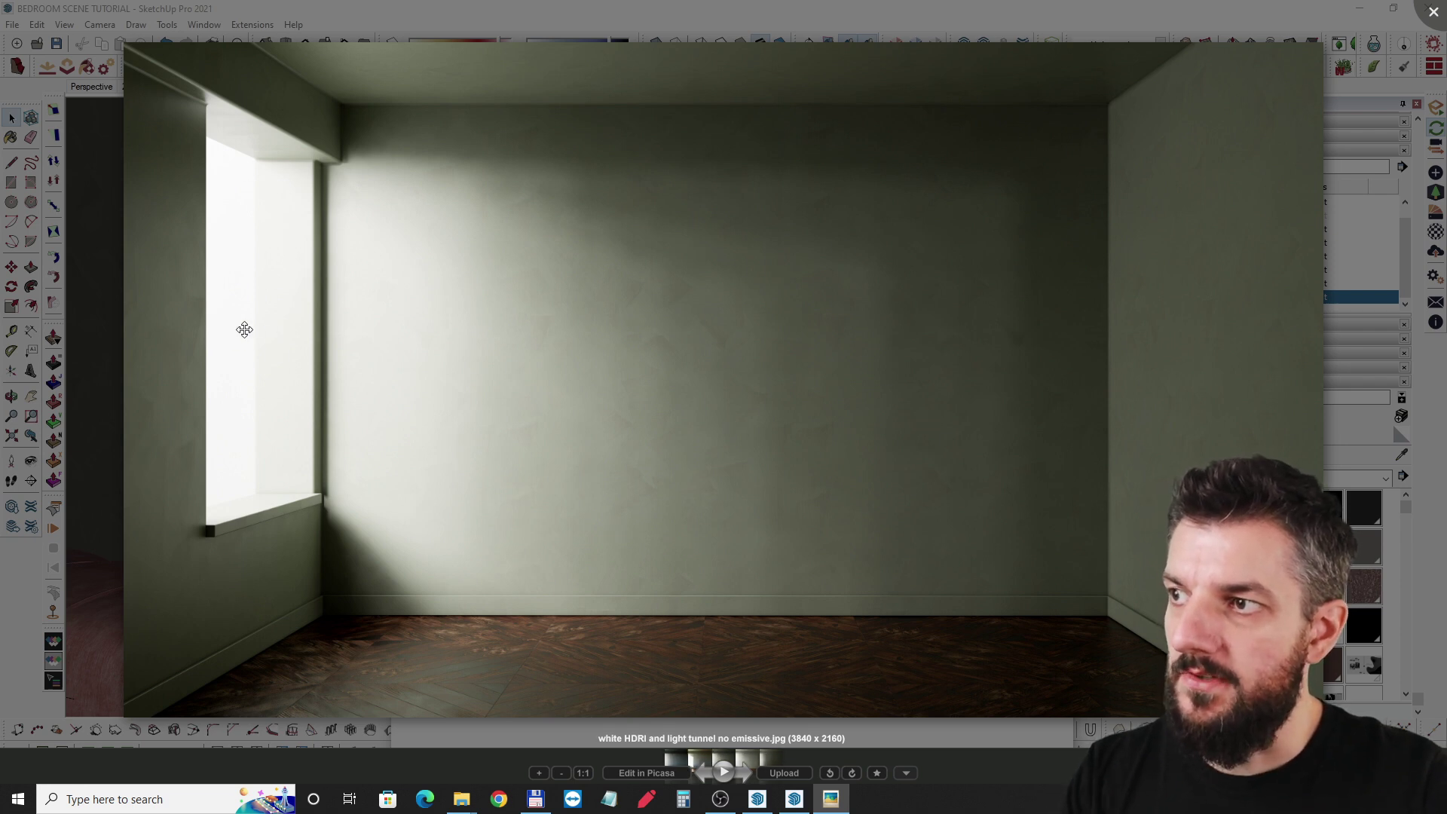
# Compare the 'white HDRI and light tunnel' and 'white HDRI' renders against the no-emissive one
pyautogui.press('Right')
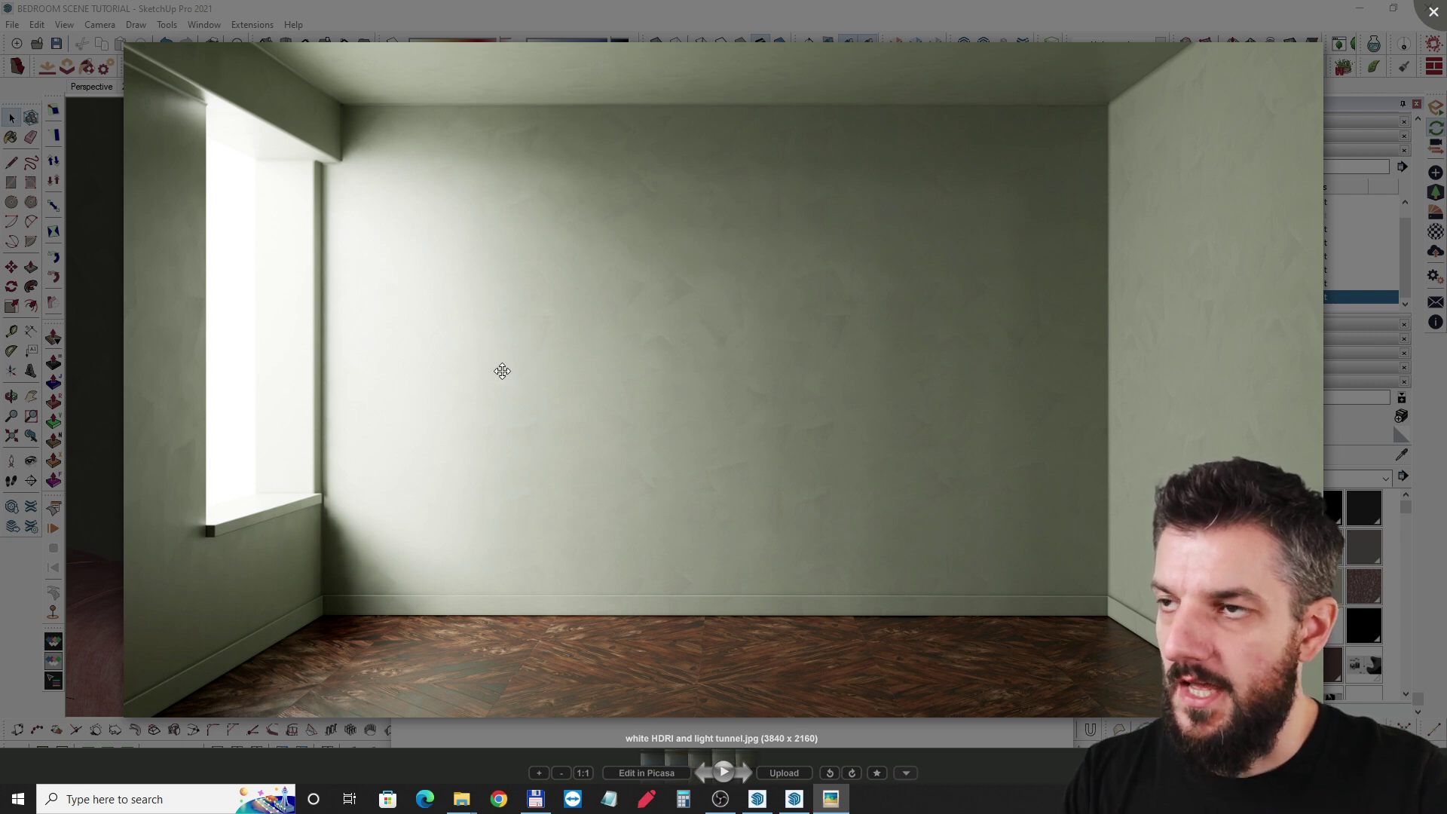
pyautogui.moveTo(847, 377); pyautogui.dragTo(857, 367)
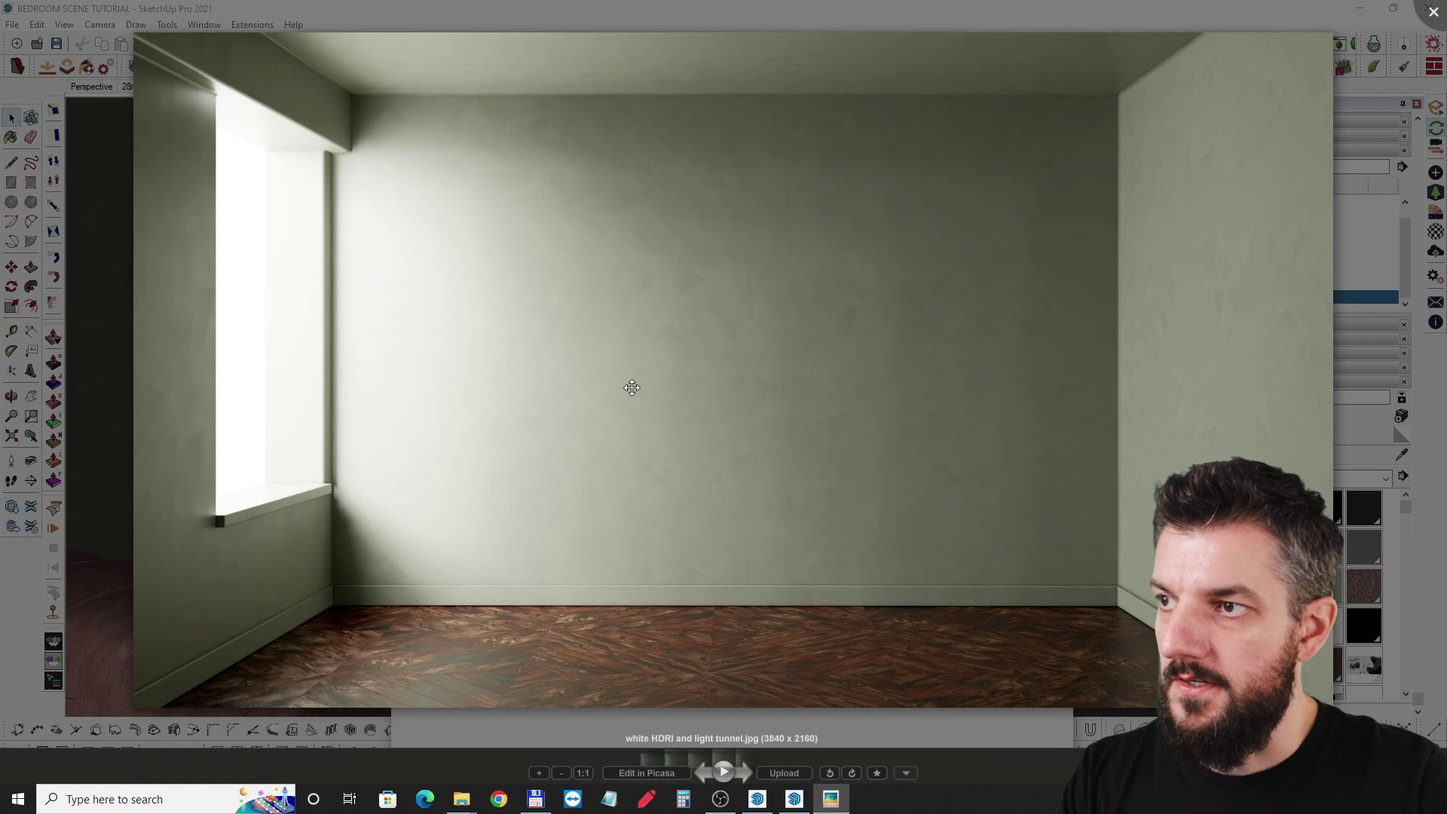
pyautogui.press('Right')
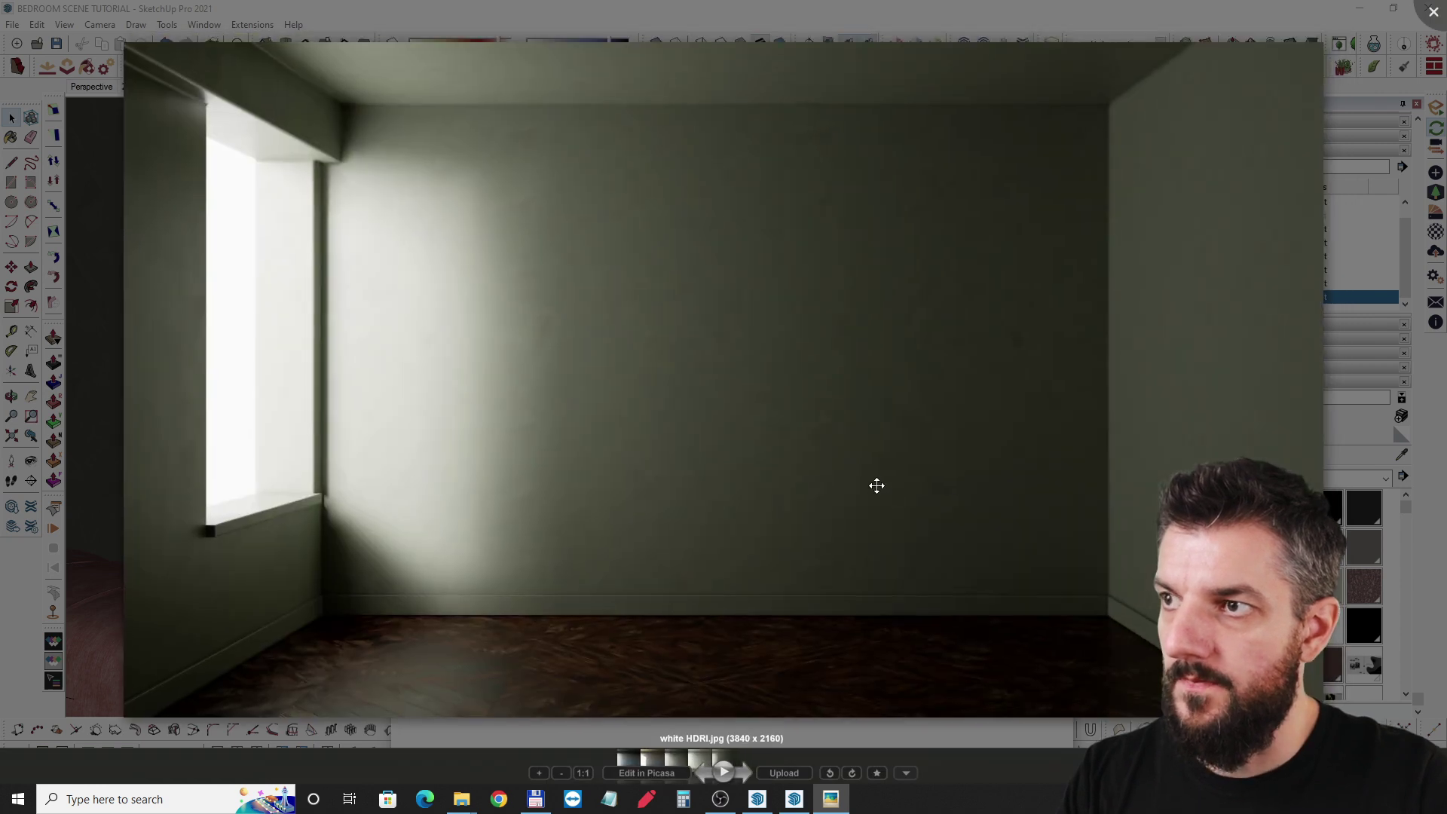
pyautogui.press('Right')
pyautogui.press('Right')
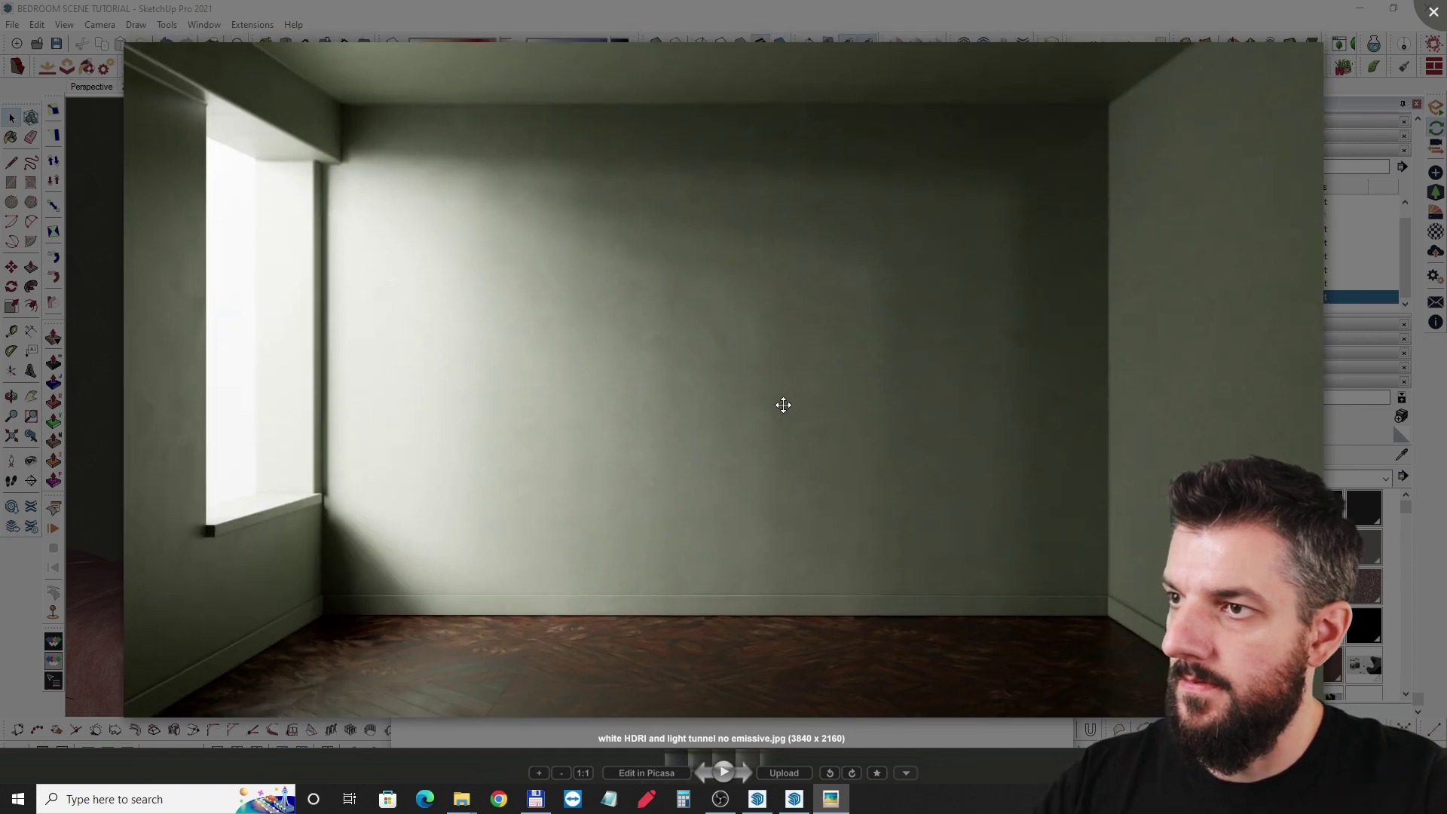
pyautogui.press('Left')
pyautogui.press('Left')
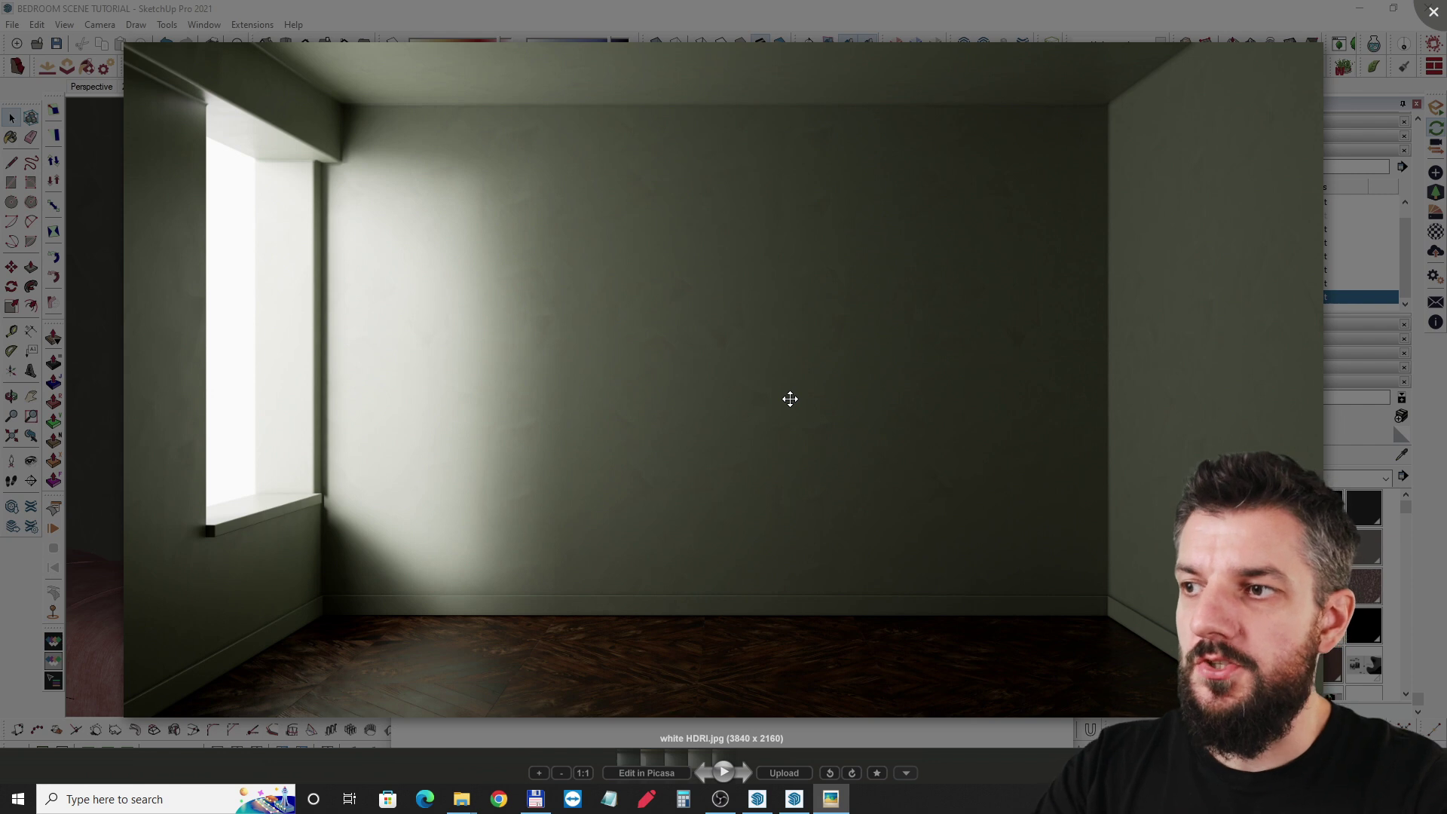
pyautogui.press('Right')
pyautogui.press('Right')
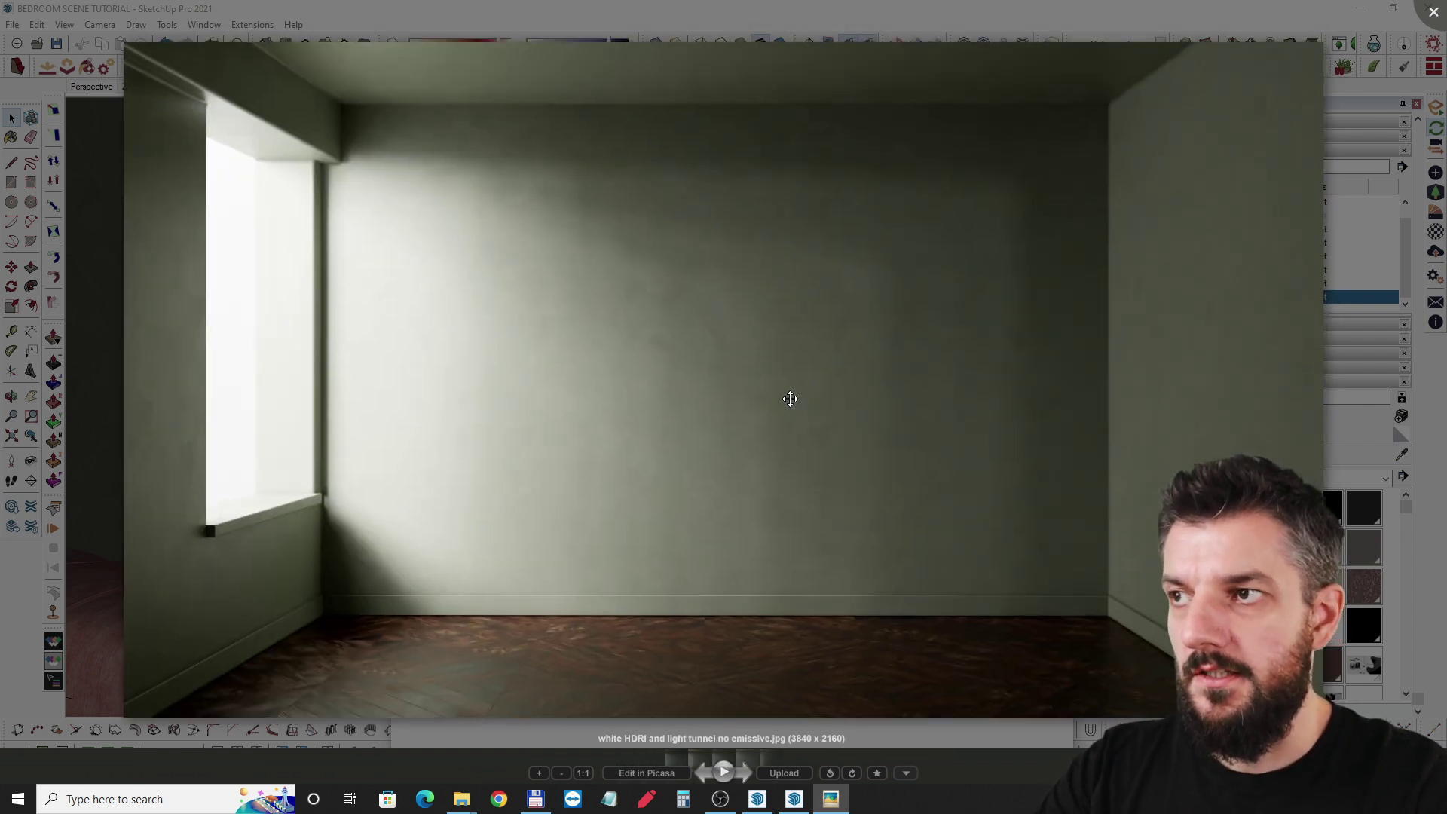
pyautogui.press('Left')
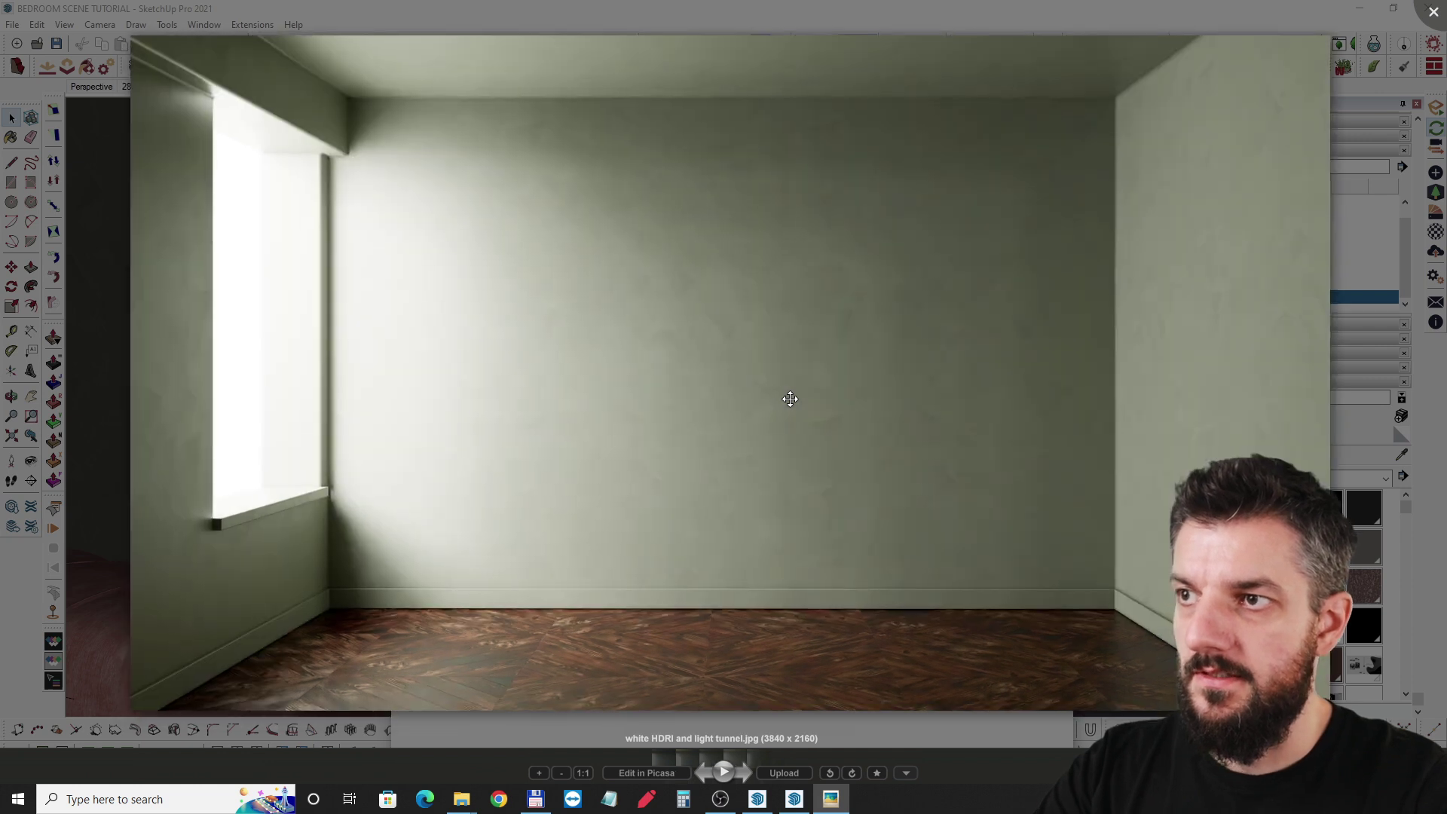
pyautogui.press('Left')
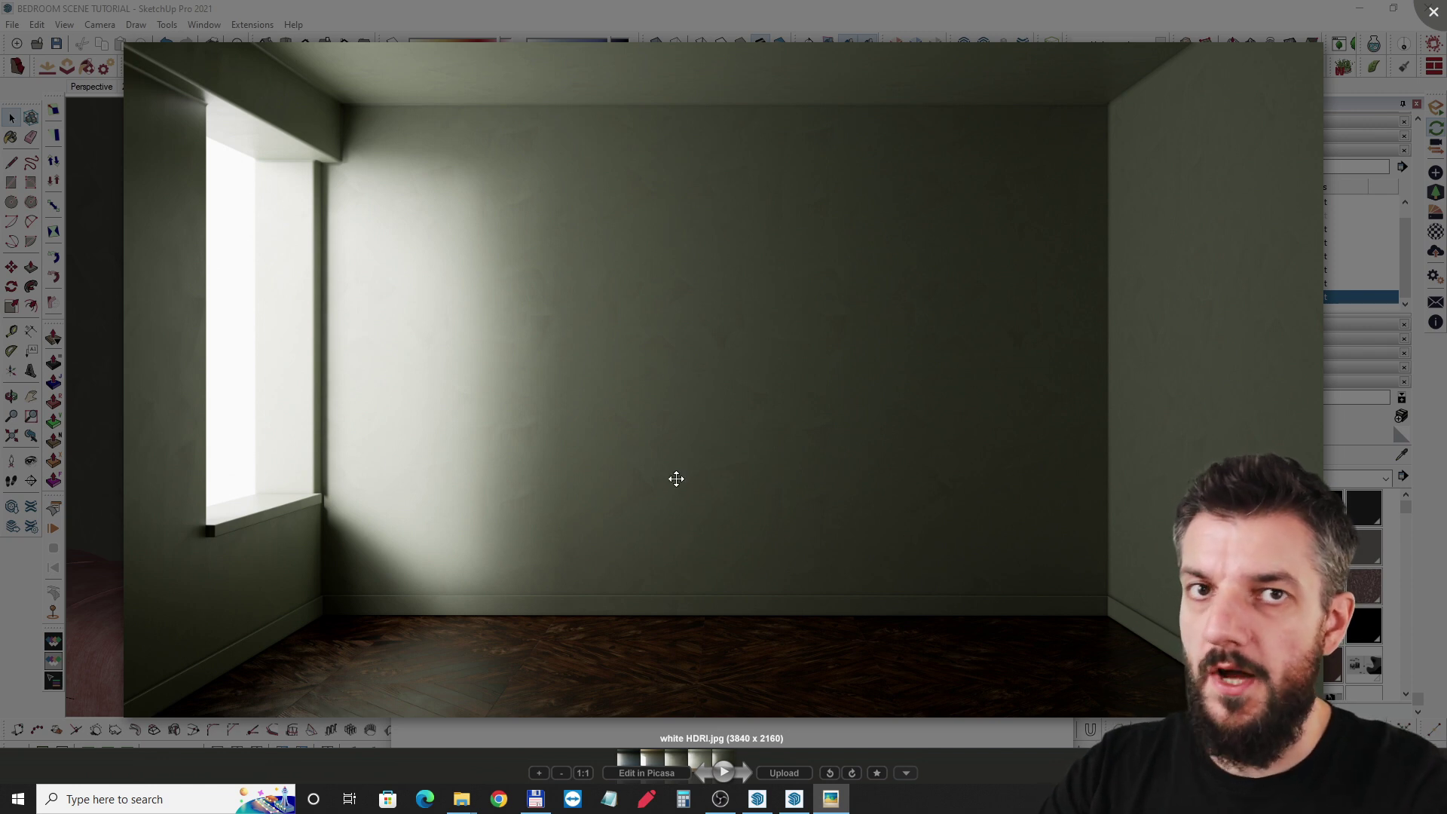
# Flip between the light tunnel and no-emissive renders to compare brightness, then close Picasa
pyautogui.press('Right')
pyautogui.press('Right')
pyautogui.press('Left')
pyautogui.press('Right')
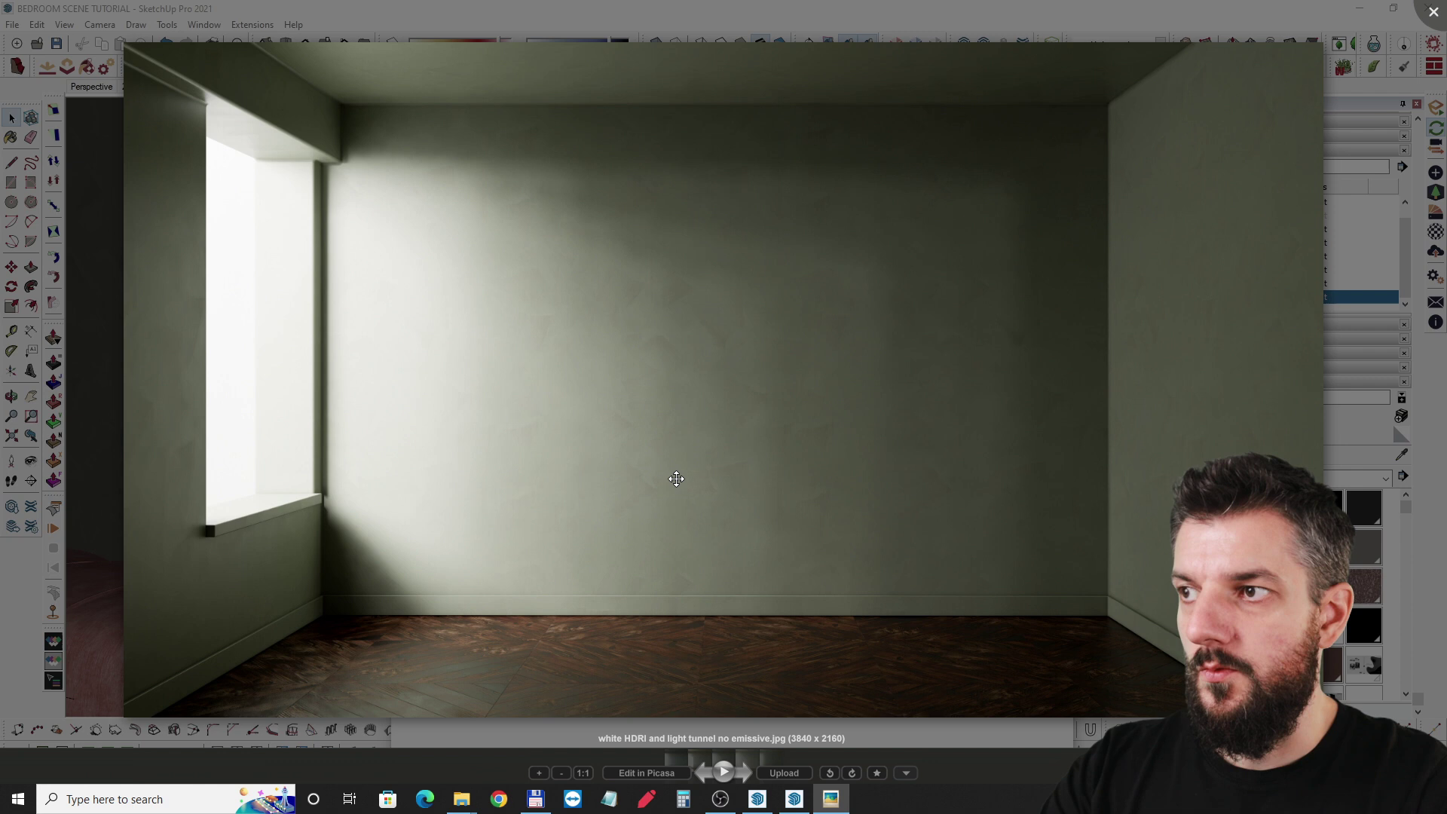
pyautogui.press('Left')
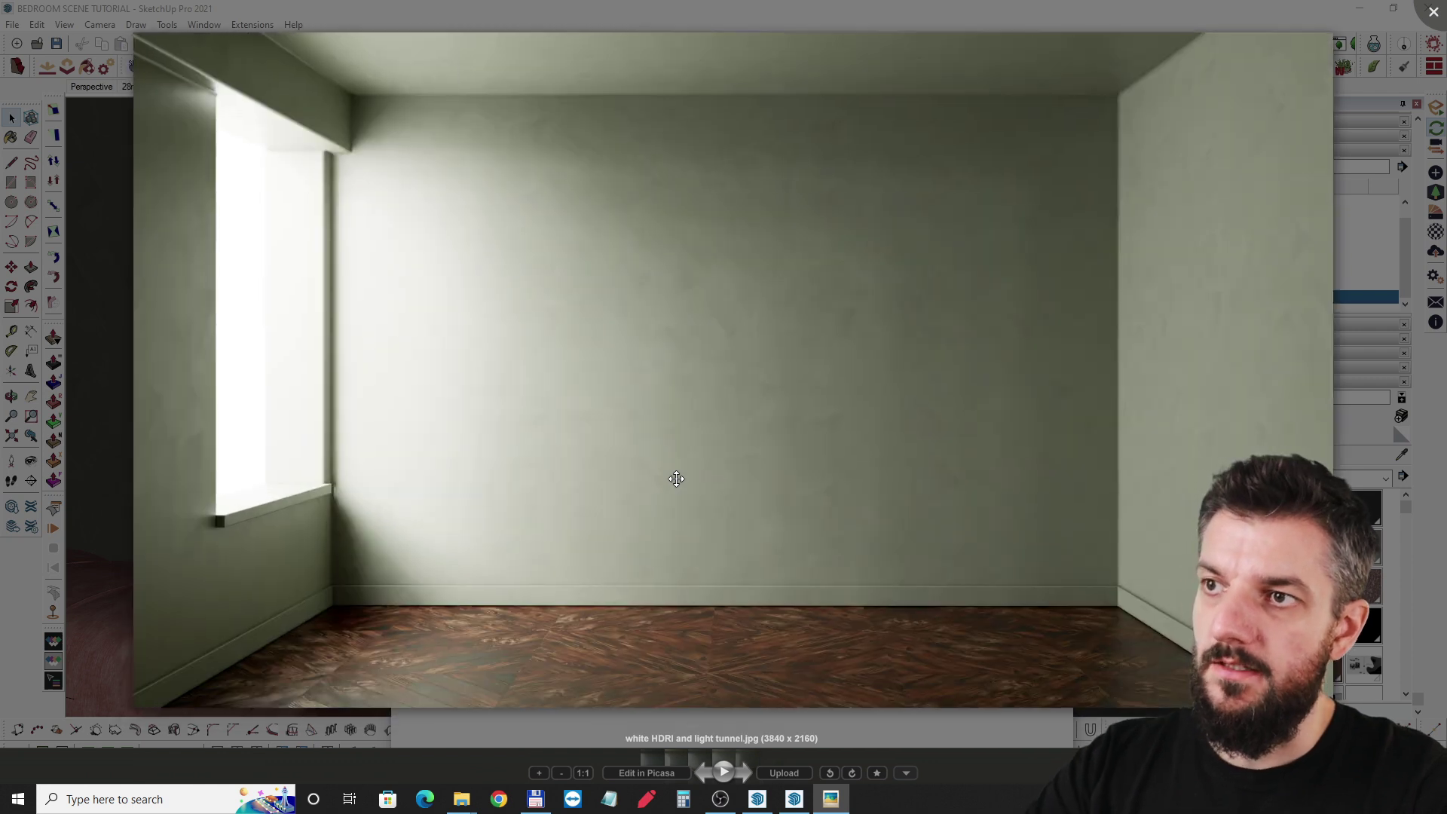
pyautogui.press('Right')
pyautogui.press('Left')
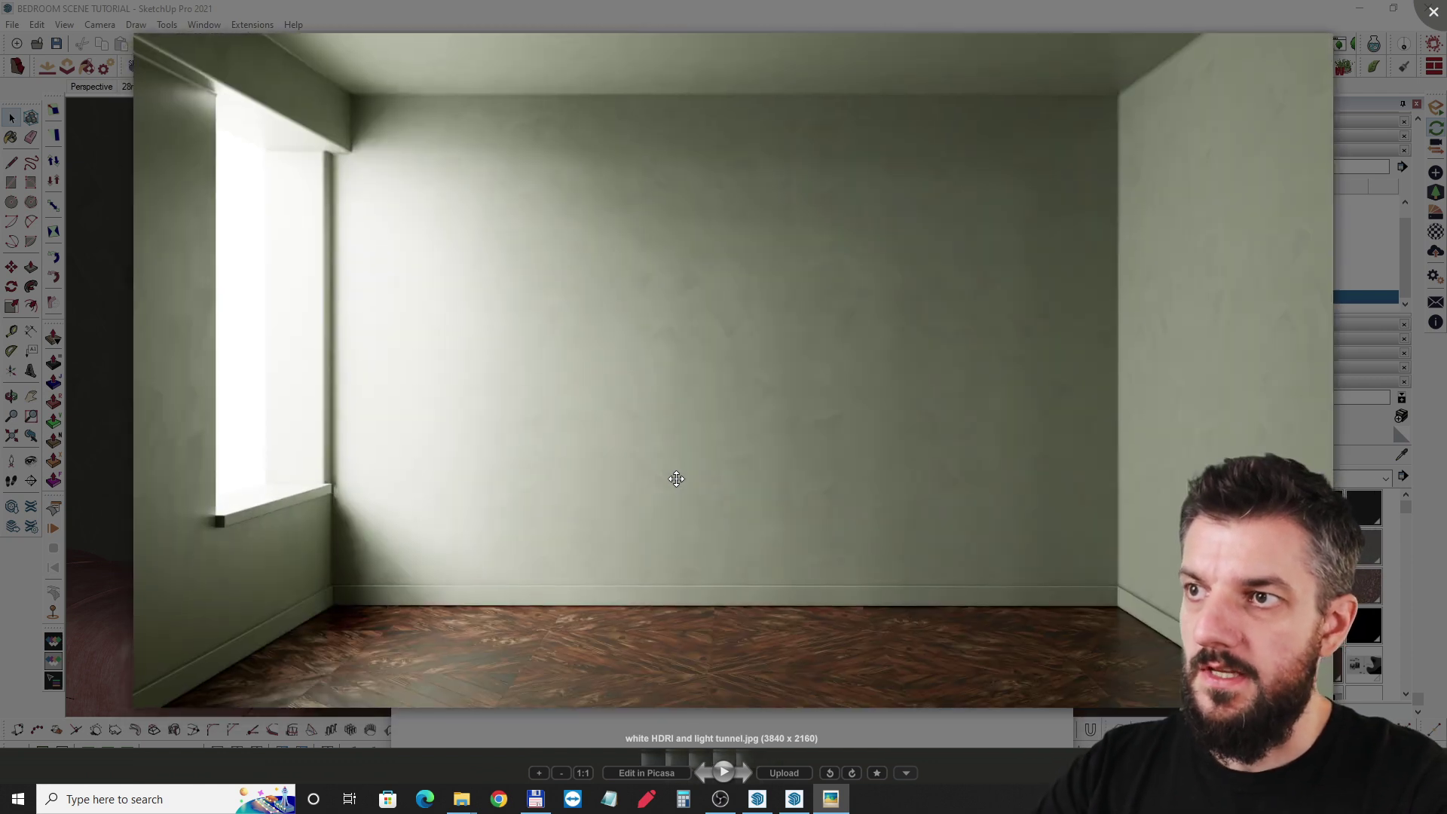
pyautogui.press('Right')
pyautogui.press('Escape')
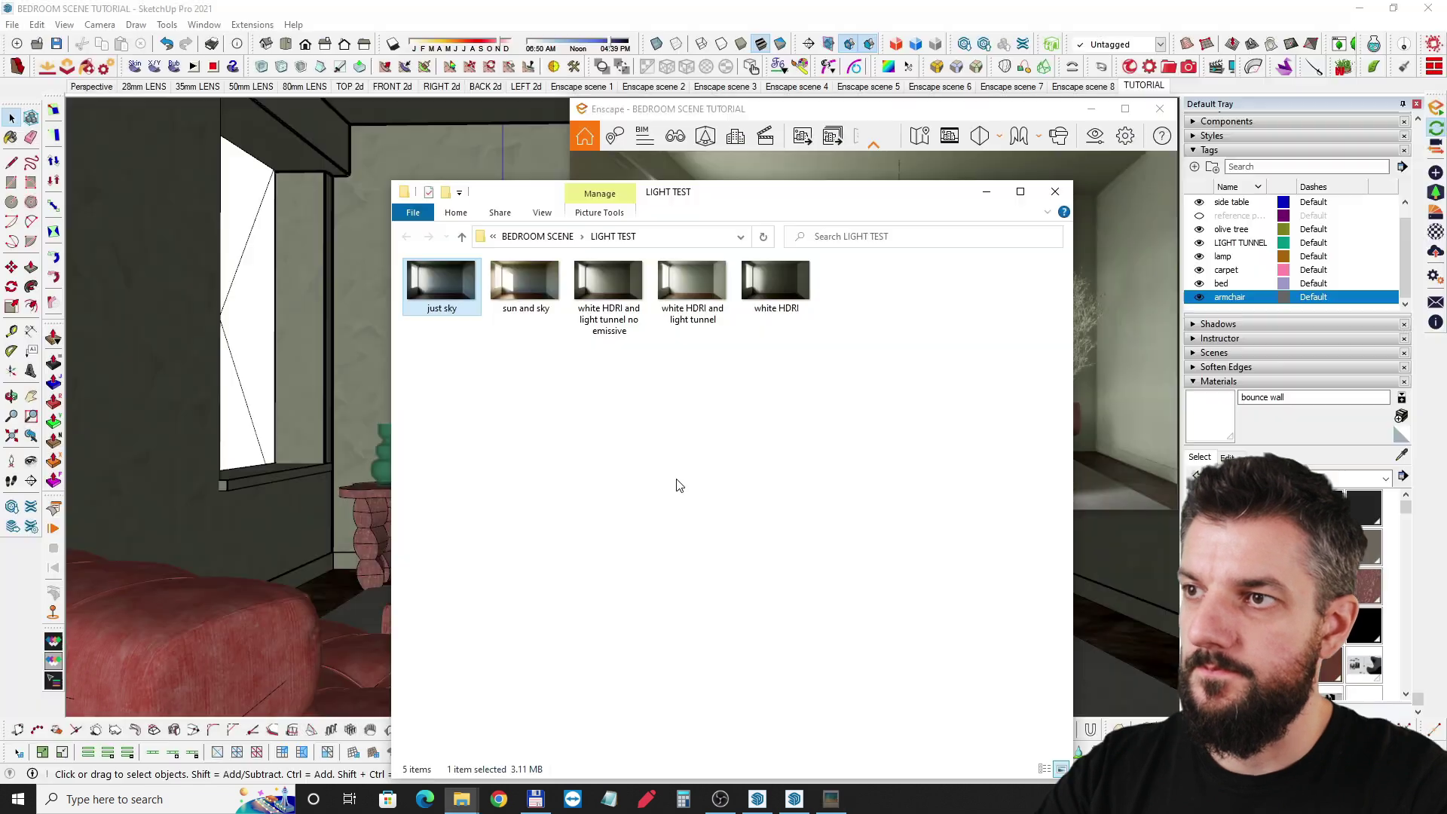
# Minimize the LIGHT TEST folder and slightly orbit and zoom the Enscape bedroom view
pyautogui.click(987, 191)
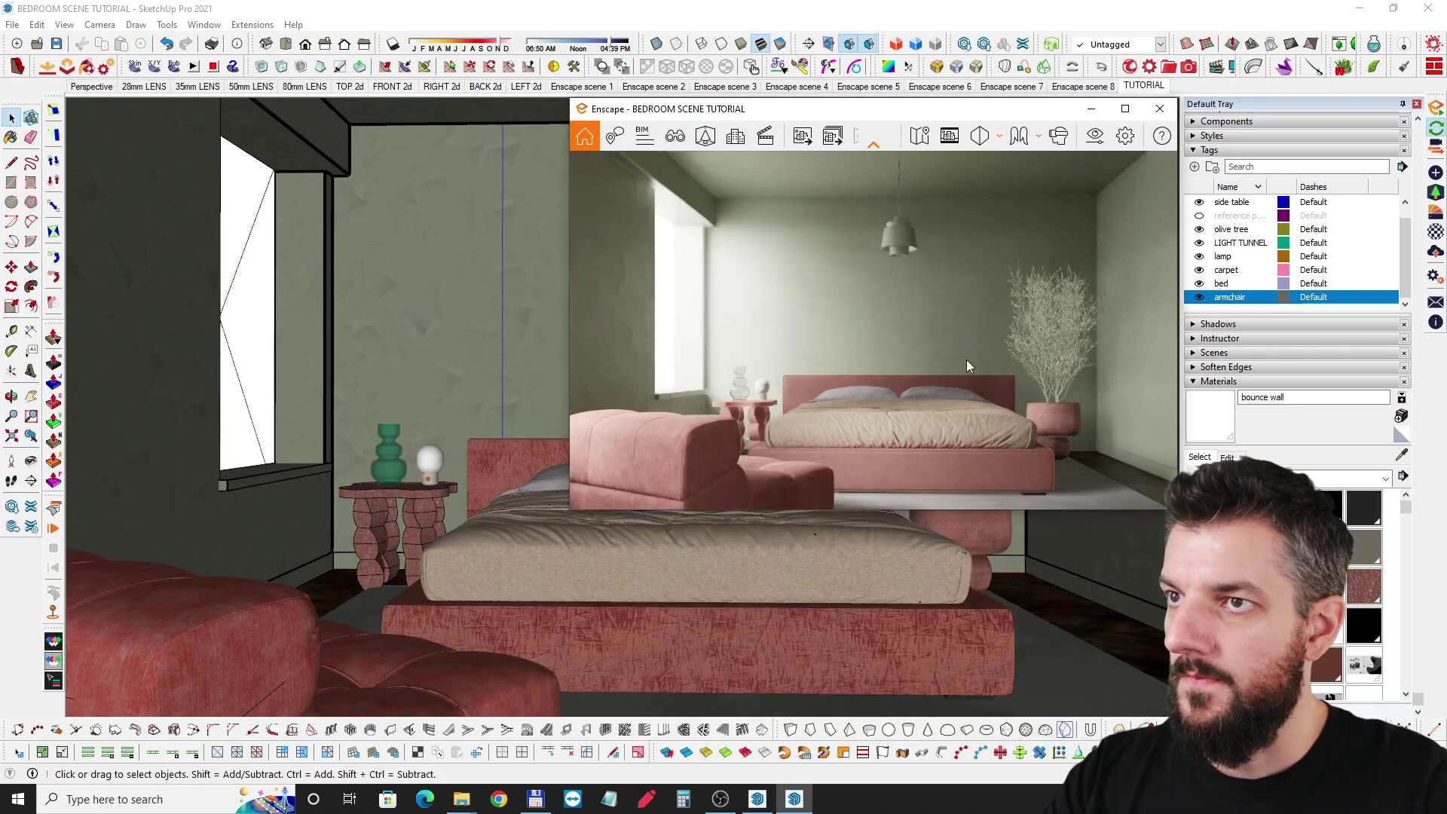
pyautogui.moveTo(911, 358)
pyautogui.mouseDown(button='right')
pyautogui.moveTo(906, 338)
pyautogui.moveTo(934, 374)
pyautogui.moveTo(907, 359)
pyautogui.moveTo(874, 370)
pyautogui.moveTo(902, 377)
pyautogui.mouseUp(button='right')
pyautogui.scroll(2, 910, 360)
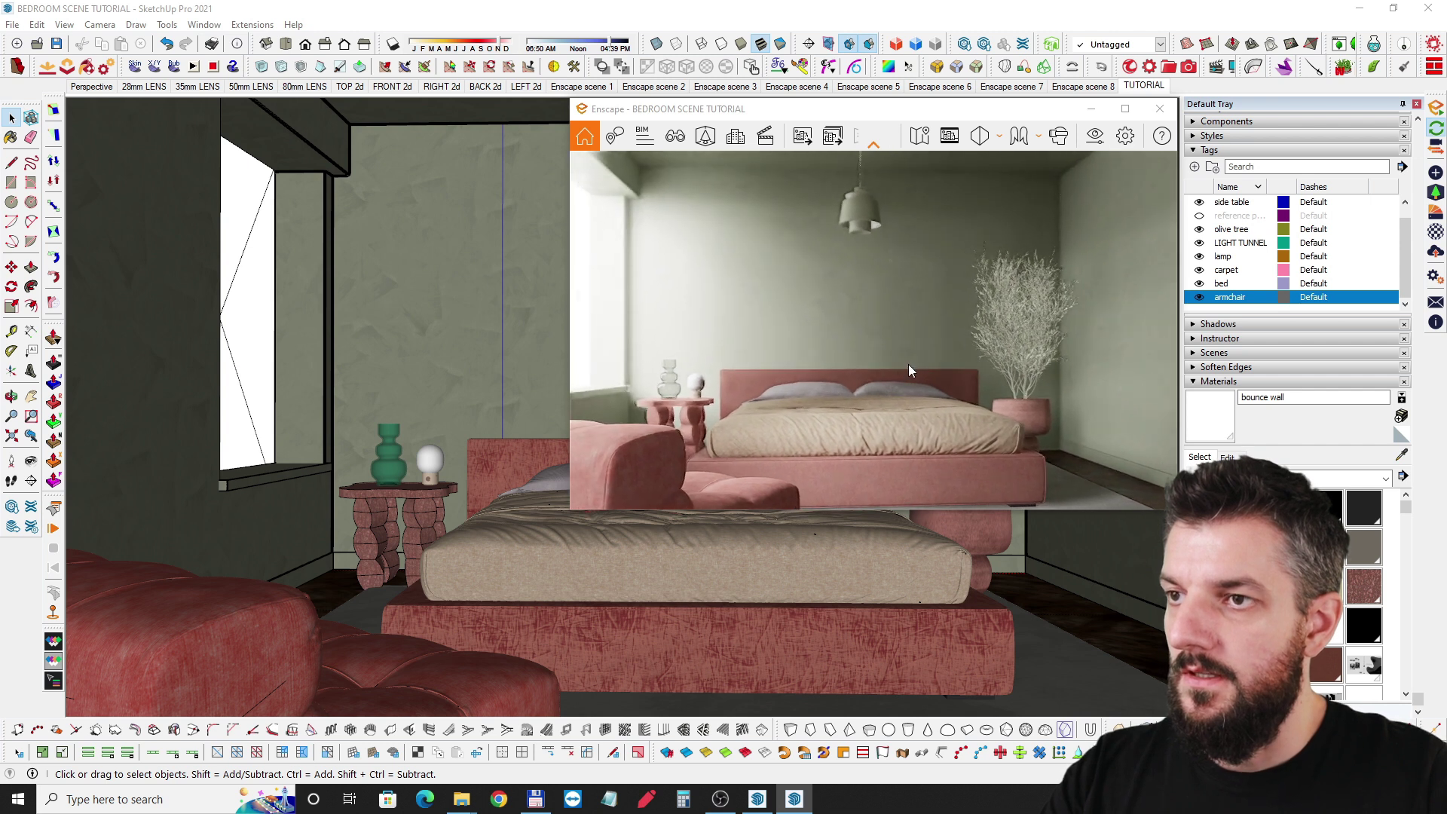